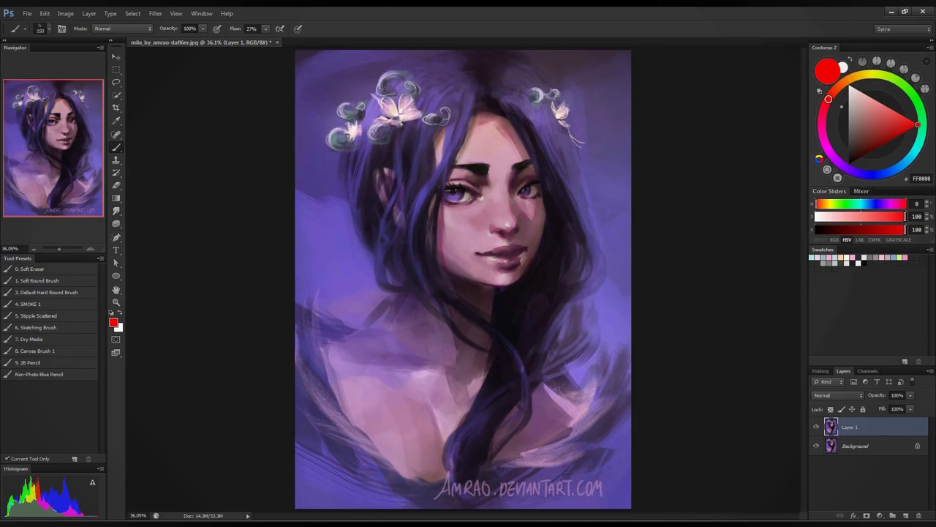
# - Add a new empty layer above Layer 1
pyautogui.click(905, 516)
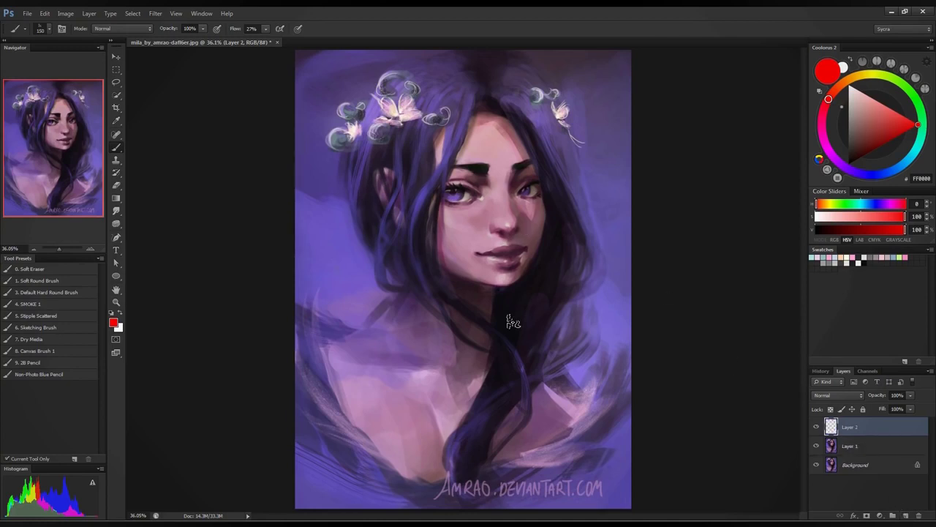
pyautogui.press('[')
pyautogui.click(117, 302)
pyautogui.click(529, 207)
pyautogui.click(529, 207)
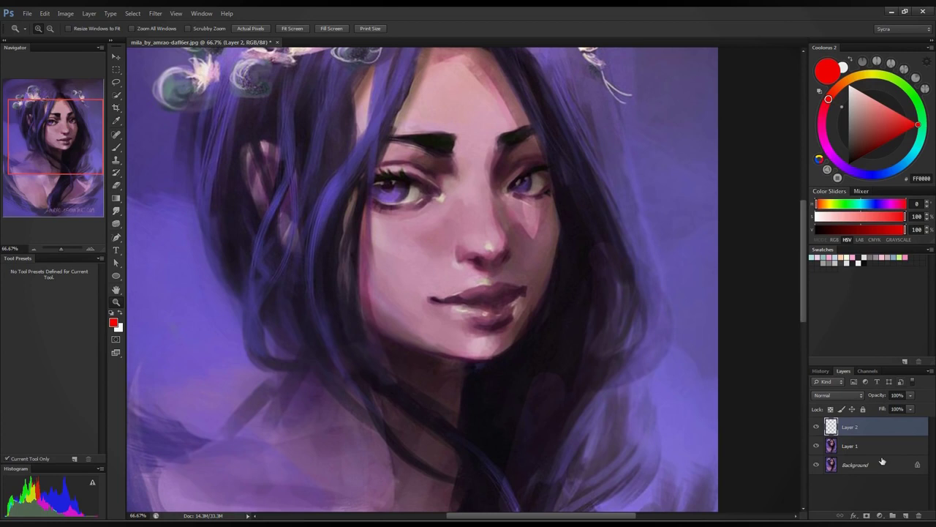
pyautogui.hotkey('ctrl', '-')
pyautogui.hotkey('ctrl', '-')
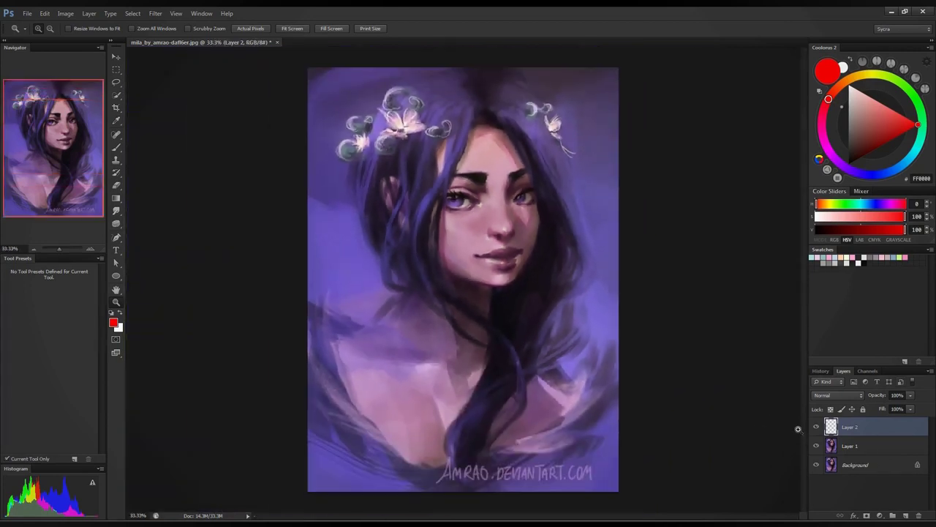
# - Add a new top layer, fill it with black in Color blend mode, and hide it
pyautogui.click(905, 516)
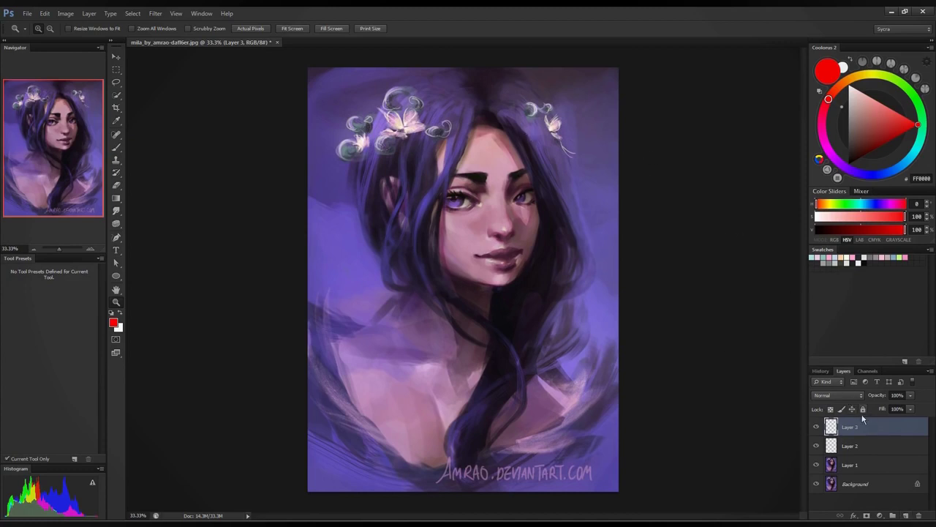
pyautogui.moveTo(868, 136); pyautogui.dragTo(848, 164)
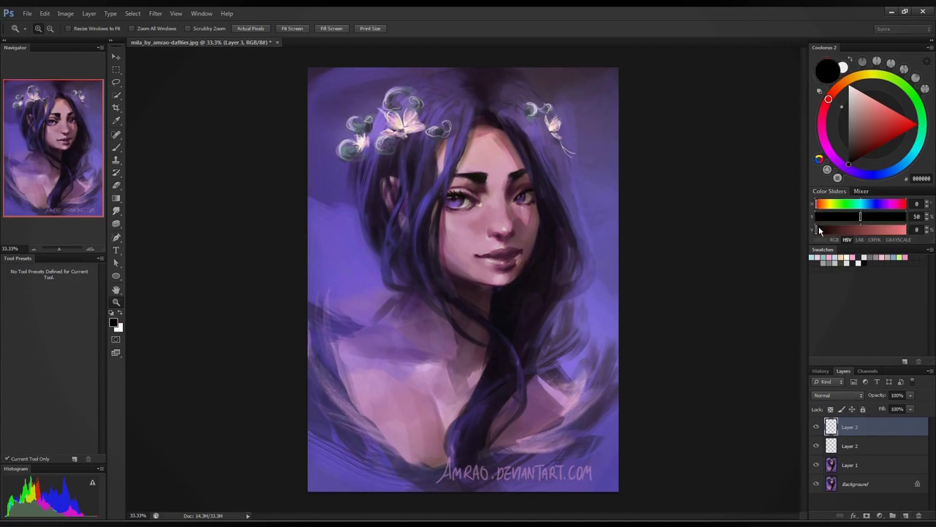
pyautogui.hotkey('alt', 'BackSpace')
pyautogui.click(834, 395)
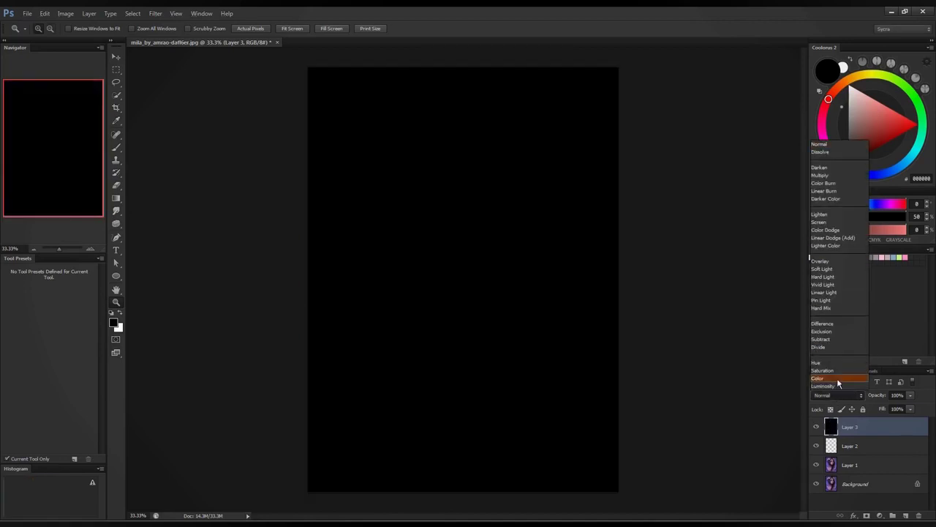
pyautogui.click(836, 377)
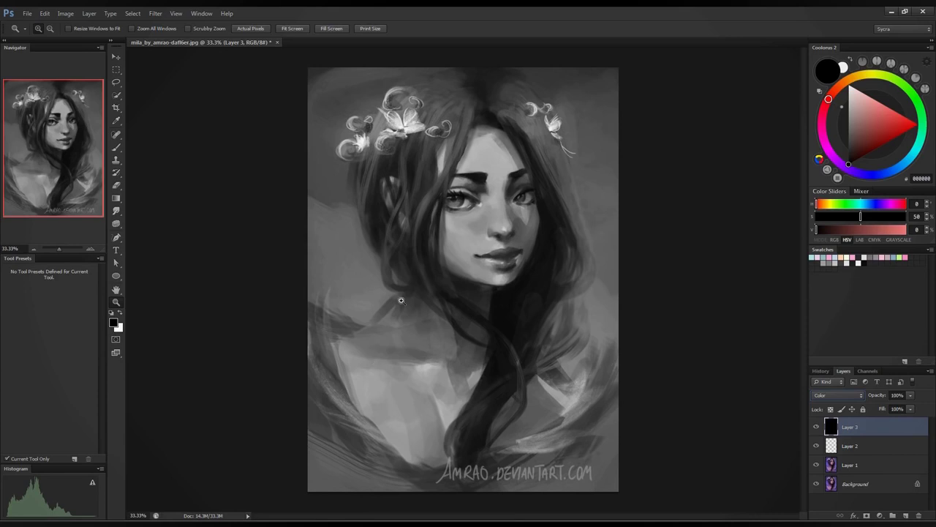
pyautogui.click(816, 427)
# - Select Layer 2 and get the Brush ready with dark red BB0000 as the foreground colour
pyautogui.click(847, 448)
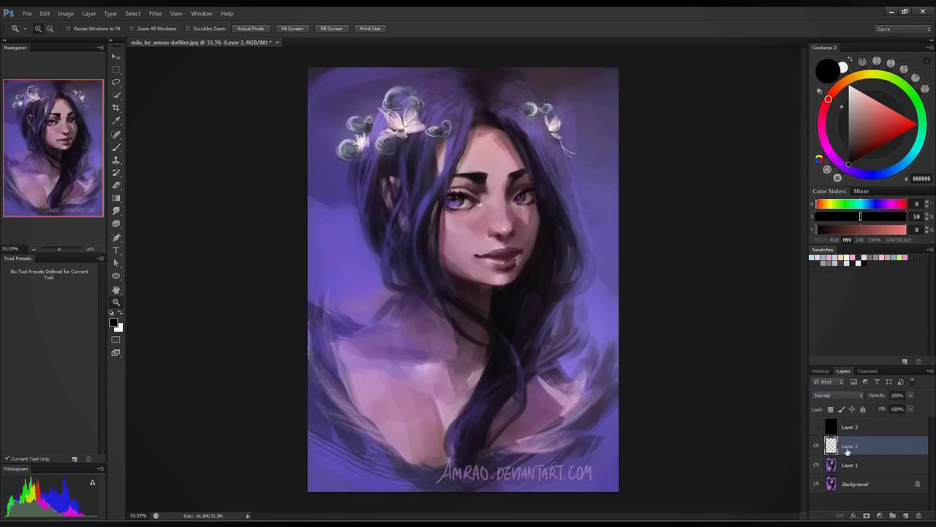
pyautogui.click(899, 135)
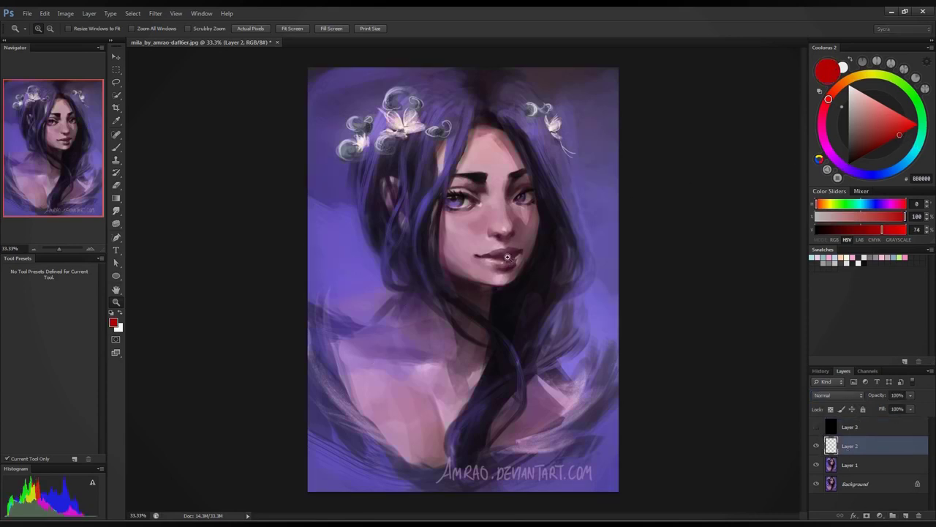
pyautogui.press('b')
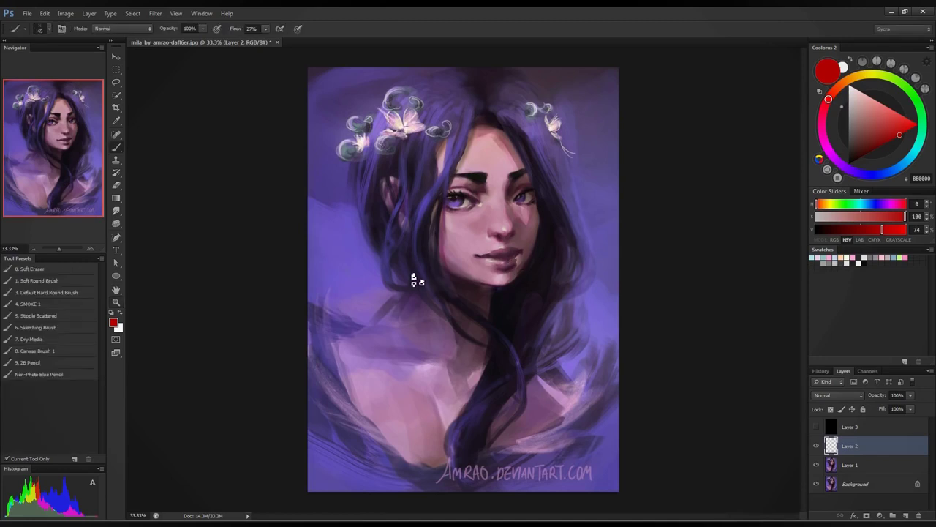
pyautogui.moveTo(421, 245)
pyautogui.mouseDown()
pyautogui.moveTo(416, 286)
pyautogui.moveTo(354, 326)
pyautogui.mouseUp()
pyautogui.hotkey('ctrl', 'z')
pyautogui.moveTo(419, 244)
pyautogui.mouseDown()
pyautogui.moveTo(418, 290)
pyautogui.moveTo(391, 323)
pyautogui.moveTo(322, 347)
pyautogui.mouseUp()
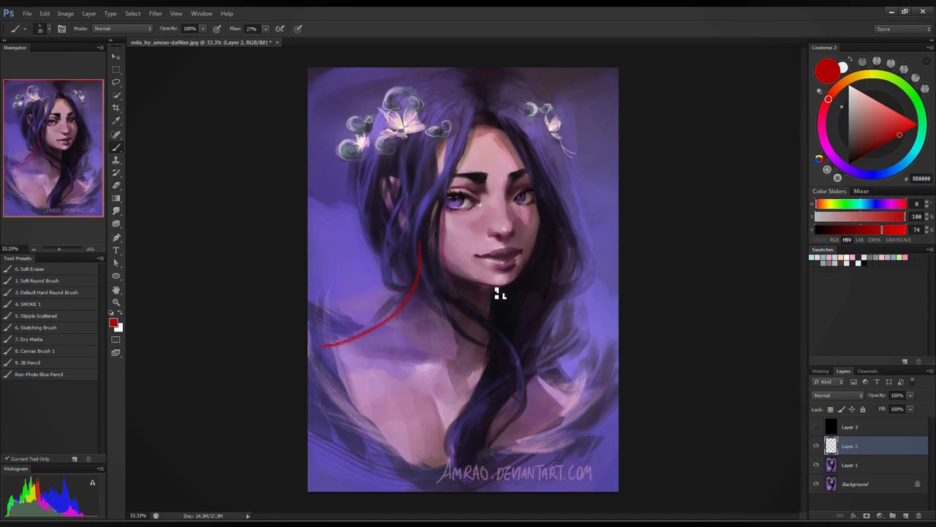
pyautogui.moveTo(496, 289); pyautogui.dragTo(491, 350)
pyautogui.moveTo(422, 358)
pyautogui.mouseDown()
pyautogui.moveTo(472, 382)
pyautogui.moveTo(482, 368)
pyautogui.moveTo(541, 359)
pyautogui.mouseUp()
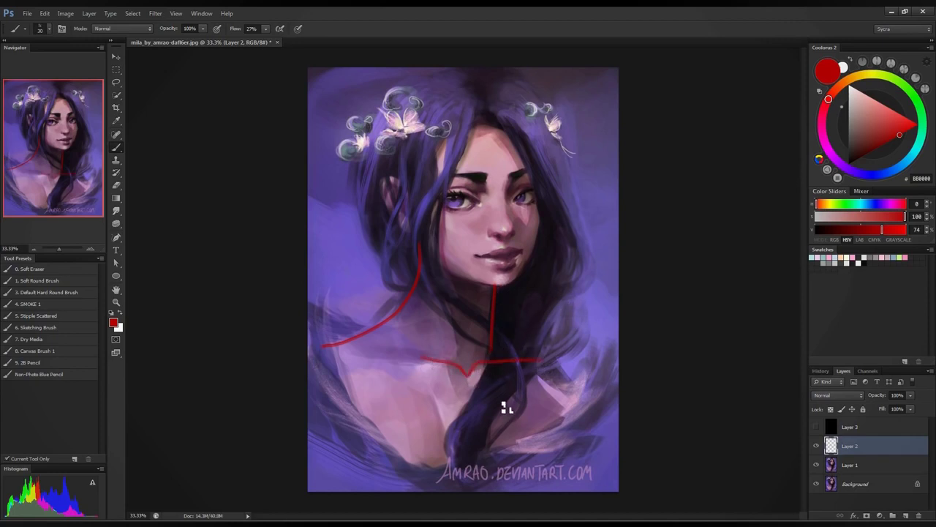
pyautogui.moveTo(470, 374); pyautogui.dragTo(497, 467)
pyautogui.moveTo(447, 450); pyautogui.dragTo(430, 393)
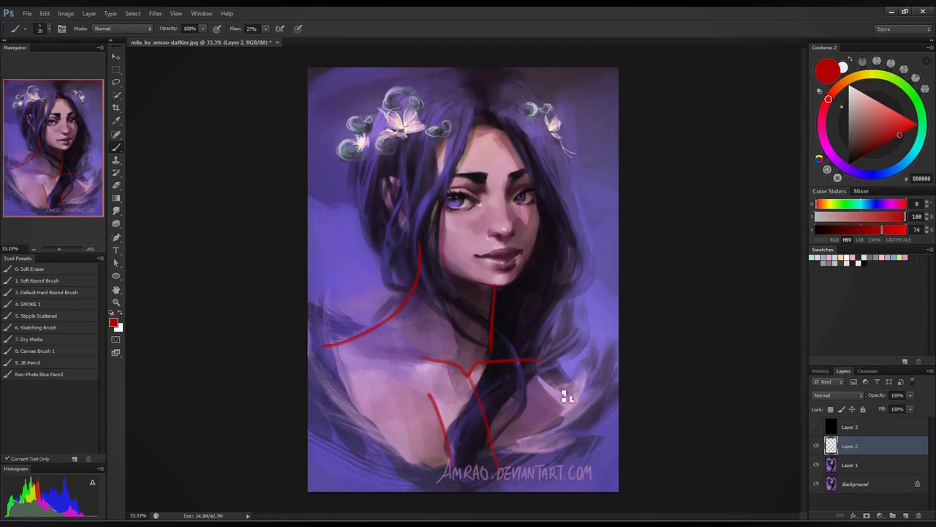
pyautogui.hotkey('ctrl', 'z')
pyautogui.hotkey('ctrl', 'z')
pyautogui.moveTo(495, 339); pyautogui.dragTo(585, 406)
pyautogui.hotkey('ctrl', 'alt', 'z')
pyautogui.hotkey('ctrl', 'alt', 'z')
pyautogui.hotkey('ctrl', 'alt', 'z')
pyautogui.hotkey('ctrl', 'alt', 'z')
pyautogui.hotkey('ctrl', 'alt', 'z')
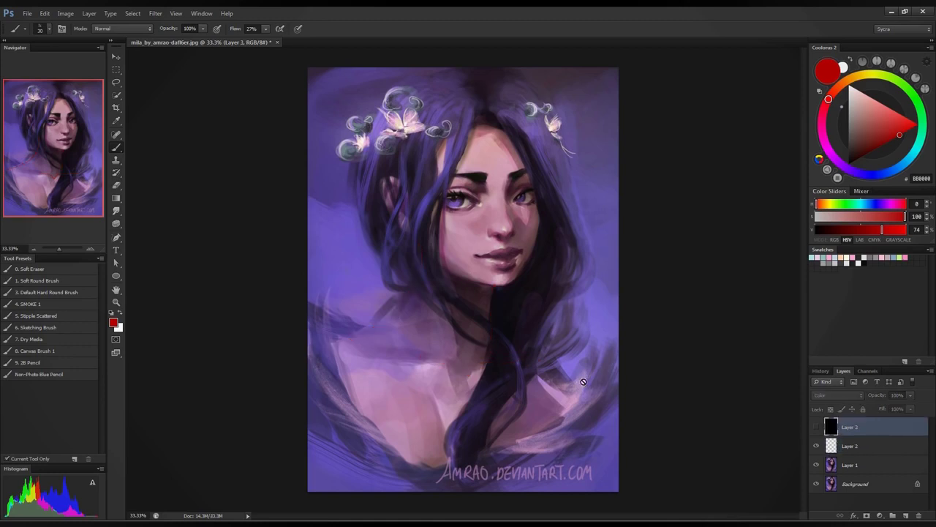
# - On Layer 2, sketch the head construction in red with a skull circle, a face centre line and the cranium and jaw outline
pyautogui.click(861, 449)
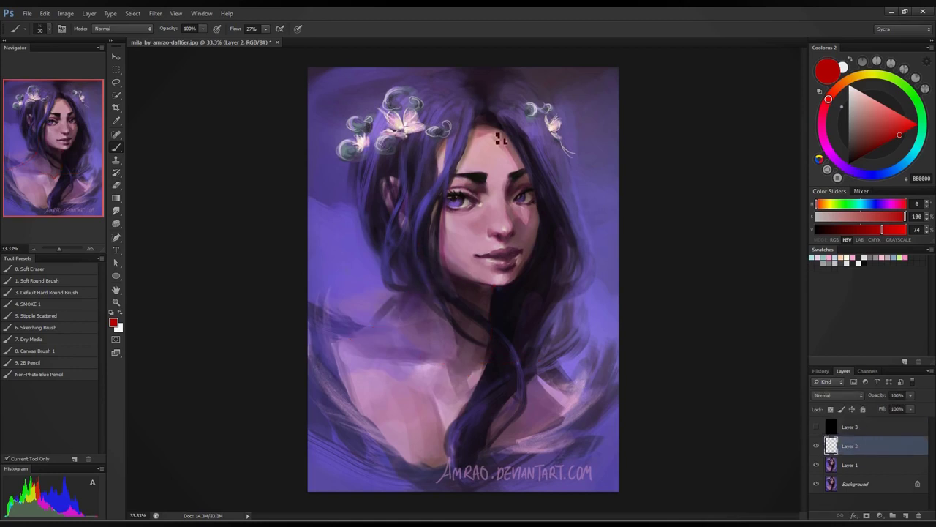
pyautogui.moveTo(530, 126)
pyautogui.mouseDown()
pyautogui.moveTo(426, 209)
pyautogui.moveTo(391, 156)
pyautogui.moveTo(407, 116)
pyautogui.moveTo(505, 218)
pyautogui.mouseUp()
pyautogui.moveTo(495, 128); pyautogui.dragTo(505, 234)
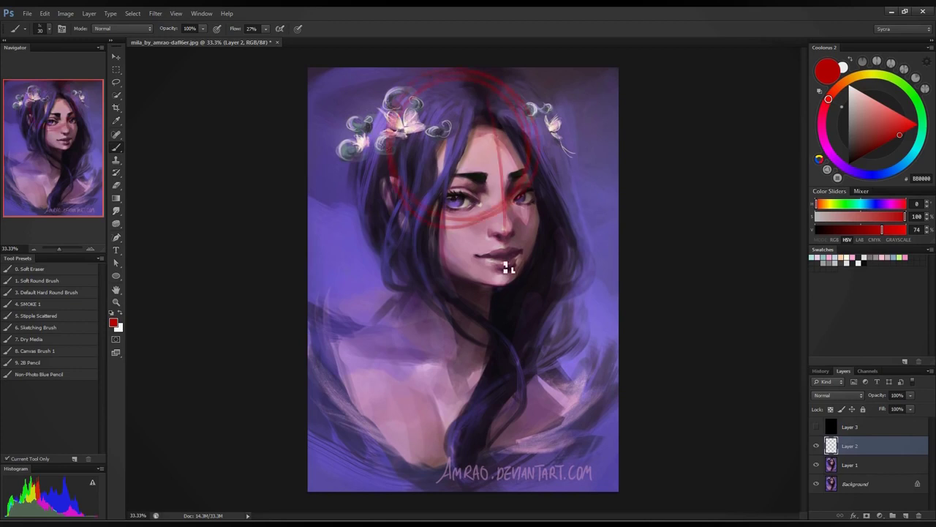
pyautogui.moveTo(500, 285)
pyautogui.mouseDown()
pyautogui.moveTo(530, 155)
pyautogui.moveTo(543, 219)
pyautogui.moveTo(543, 155)
pyautogui.mouseUp()
pyautogui.moveTo(543, 224)
pyautogui.mouseDown()
pyautogui.moveTo(544, 189)
pyautogui.moveTo(520, 108)
pyautogui.mouseUp()
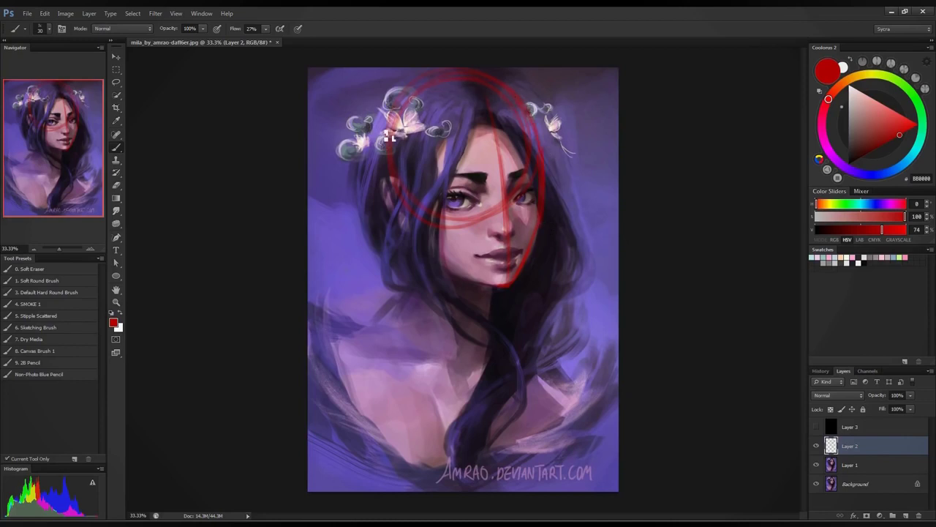
pyautogui.moveTo(439, 79)
pyautogui.mouseDown()
pyautogui.moveTo(399, 207)
pyautogui.moveTo(430, 256)
pyautogui.moveTo(504, 287)
pyautogui.mouseUp()
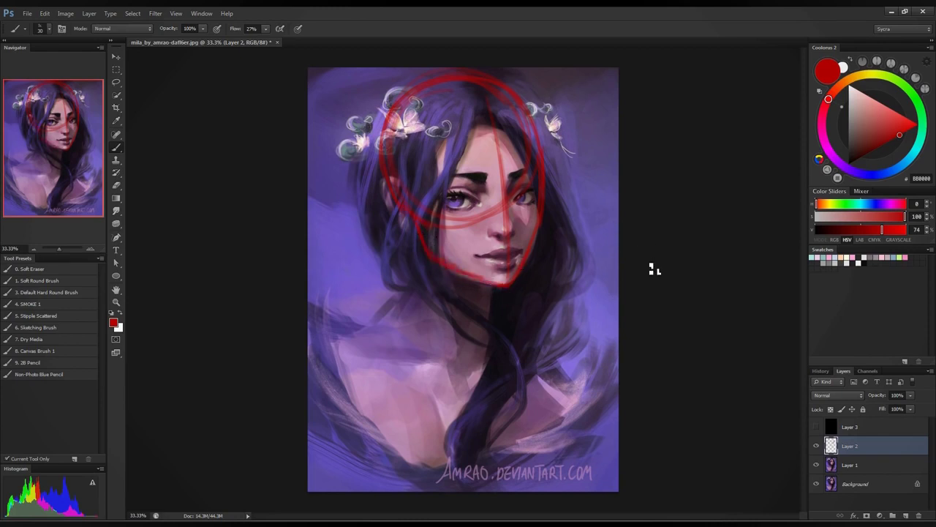
# - Sketch the eye line, the hairline, the visible ear and the outlines of both eyes over the portrait
pyautogui.moveTo(451, 202); pyautogui.dragTo(543, 195)
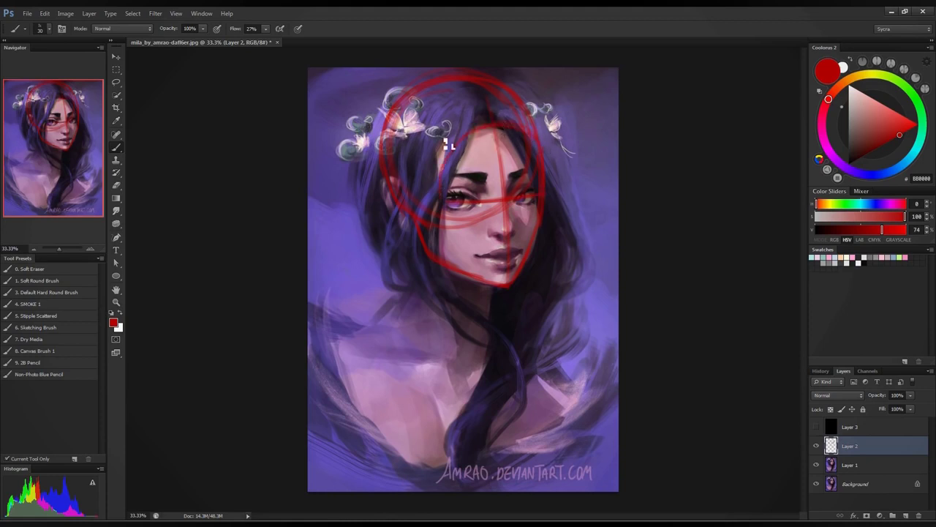
pyautogui.moveTo(437, 172); pyautogui.dragTo(532, 131)
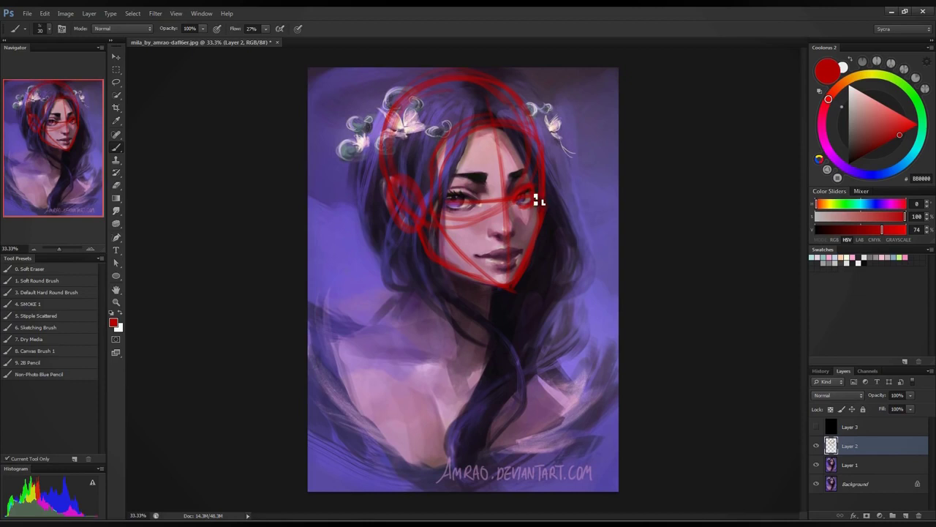
pyautogui.moveTo(483, 205)
pyautogui.mouseDown()
pyautogui.moveTo(455, 215)
pyautogui.moveTo(481, 209)
pyautogui.moveTo(472, 207)
pyautogui.mouseUp()
pyautogui.hotkey('ctrl', 'z')
pyautogui.moveTo(483, 206)
pyautogui.mouseDown()
pyautogui.moveTo(456, 198)
pyautogui.moveTo(476, 213)
pyautogui.mouseUp()
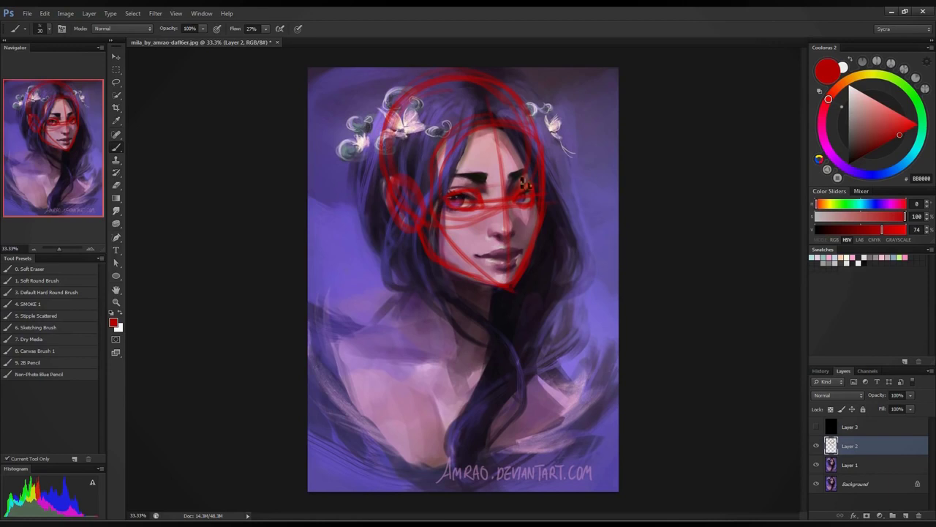
# - Sketch the neck lines from the ear and chin to the throat, plus a centre line running down the chest
pyautogui.moveTo(415, 230); pyautogui.dragTo(418, 261)
pyautogui.moveTo(484, 294)
pyautogui.mouseDown()
pyautogui.moveTo(498, 364)
pyautogui.moveTo(482, 292)
pyautogui.moveTo(475, 365)
pyautogui.moveTo(464, 381)
pyautogui.moveTo(452, 368)
pyautogui.moveTo(474, 366)
pyautogui.mouseUp()
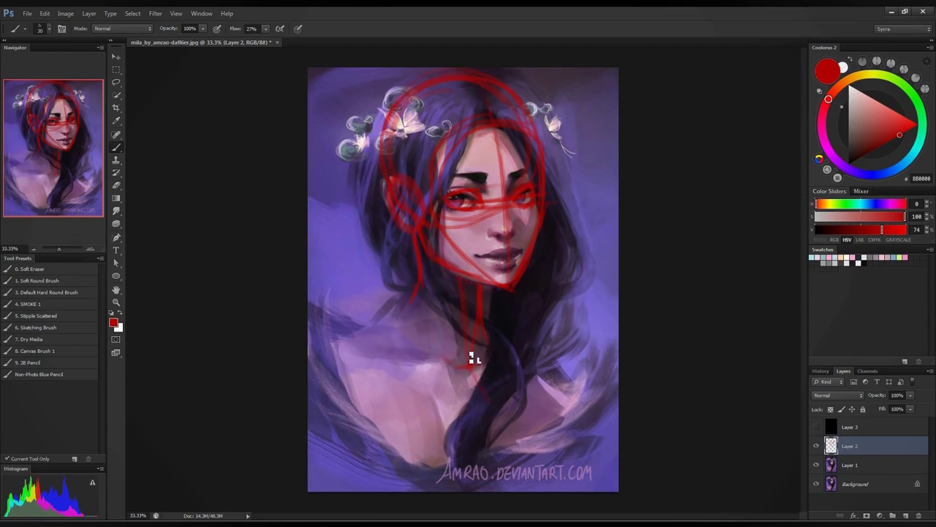
pyautogui.moveTo(477, 369)
pyautogui.mouseDown()
pyautogui.moveTo(485, 417)
pyautogui.moveTo(514, 457)
pyautogui.mouseUp()
pyautogui.moveTo(417, 324); pyautogui.dragTo(471, 366)
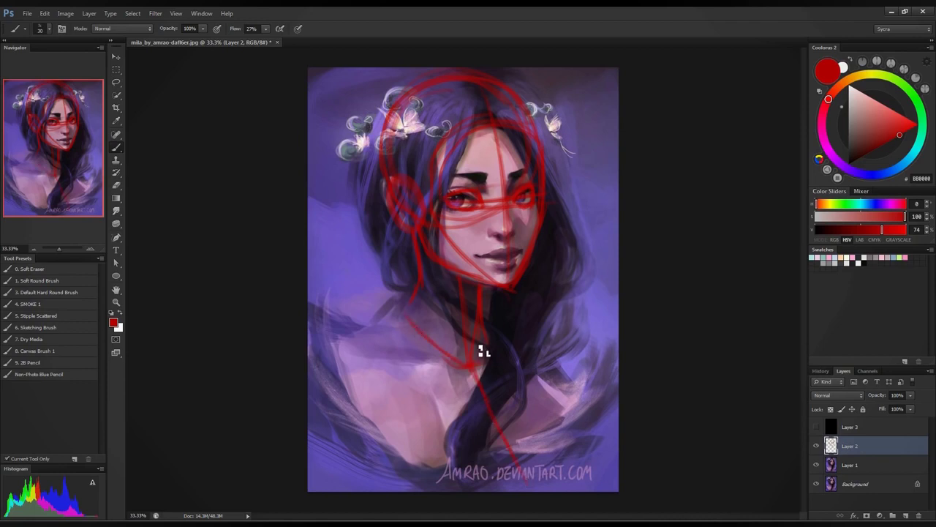
# - Sketch the collarbone line across the chest and the slopes and outer curves of both shoulders
pyautogui.moveTo(373, 372)
pyautogui.mouseDown()
pyautogui.moveTo(483, 370)
pyautogui.moveTo(538, 351)
pyautogui.moveTo(575, 416)
pyautogui.mouseUp()
pyautogui.moveTo(406, 316)
pyautogui.mouseDown()
pyautogui.moveTo(359, 360)
pyautogui.moveTo(402, 382)
pyautogui.moveTo(346, 370)
pyautogui.moveTo(365, 359)
pyautogui.moveTo(322, 394)
pyautogui.moveTo(399, 326)
pyautogui.mouseUp()
pyautogui.moveTo(357, 349); pyautogui.dragTo(317, 401)
pyautogui.moveTo(340, 364); pyautogui.dragTo(391, 328)
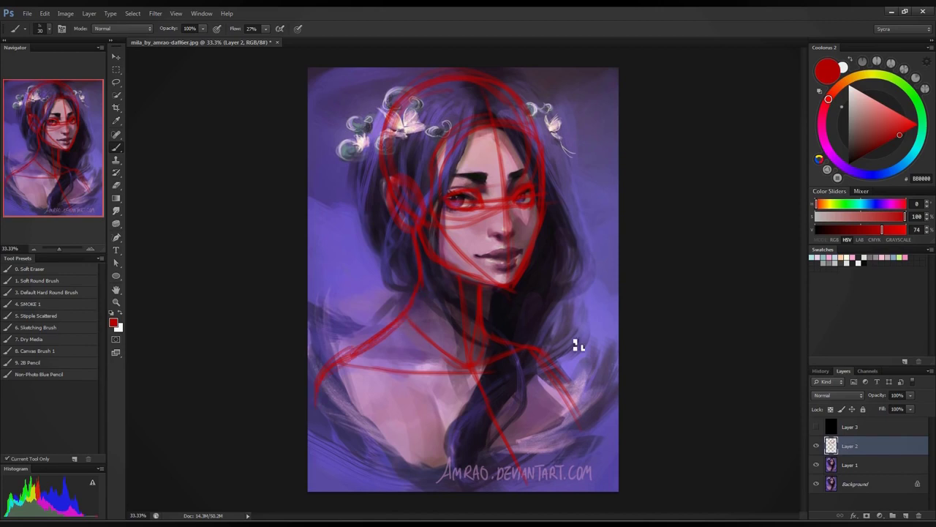
# - Reinforce the collarbone beside the near shoulder, draw the armpit line below it, and compare the painting with the sketch layer hidden
pyautogui.moveTo(370, 370); pyautogui.dragTo(417, 378)
pyautogui.moveTo(395, 369); pyautogui.dragTo(461, 365)
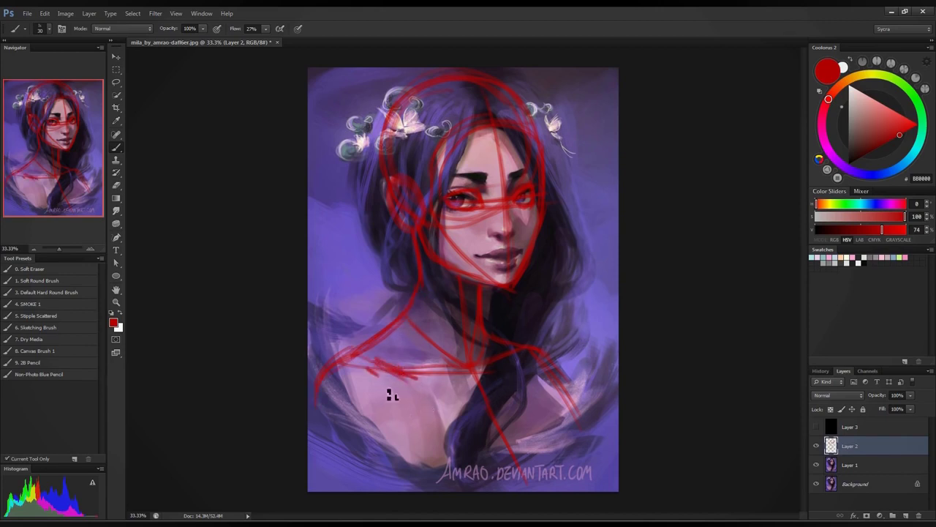
pyautogui.moveTo(406, 382); pyautogui.dragTo(371, 471)
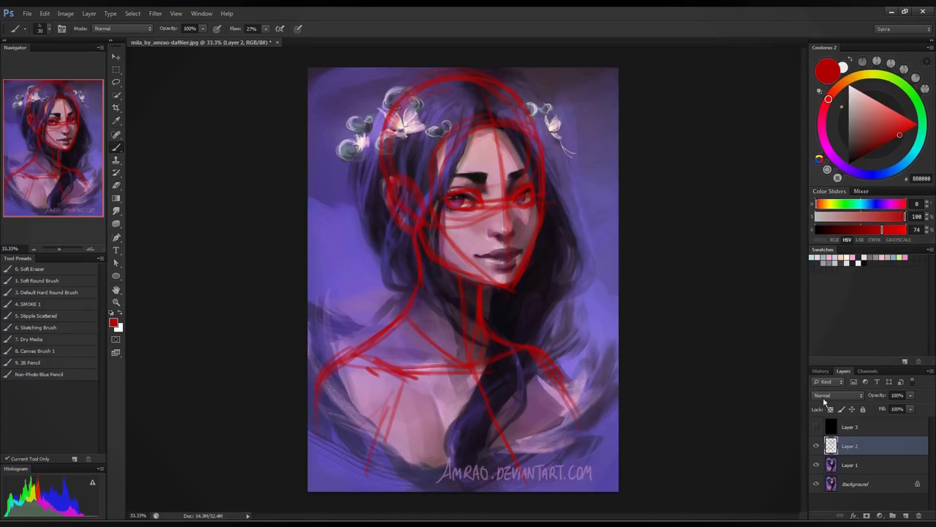
pyautogui.click(817, 447)
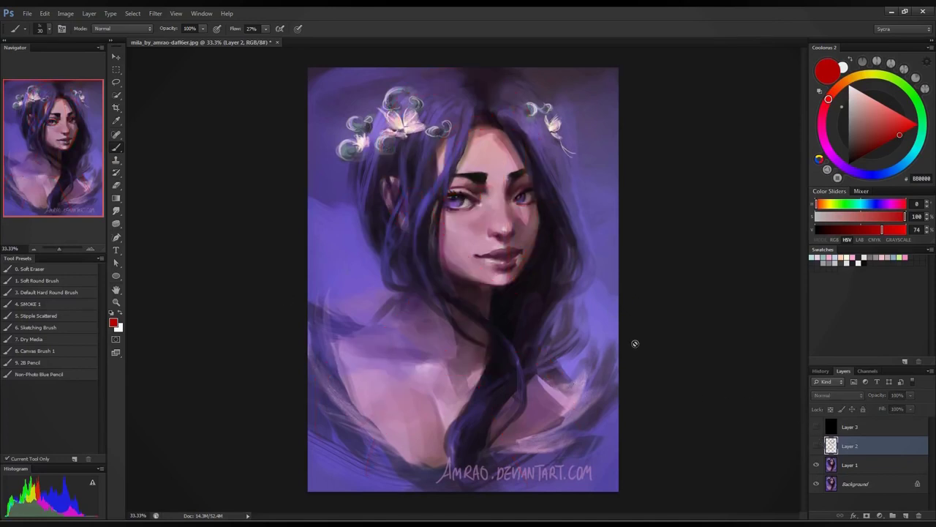
pyautogui.click(817, 446)
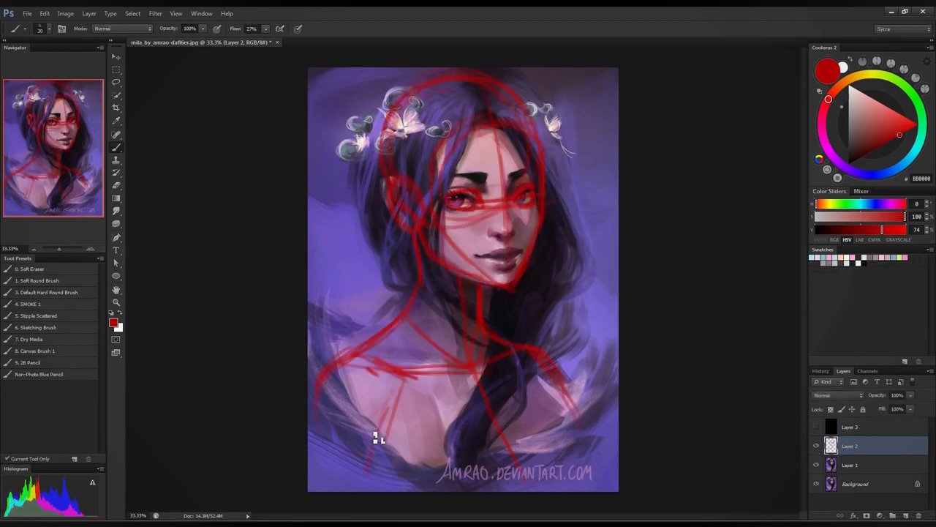
# - Sketch both upper arms down to the canvas's lower edge and add a brow line across the face
pyautogui.moveTo(378, 439)
pyautogui.mouseDown()
pyautogui.moveTo(378, 410)
pyautogui.moveTo(336, 457)
pyautogui.moveTo(339, 369)
pyautogui.moveTo(369, 403)
pyautogui.moveTo(334, 484)
pyautogui.moveTo(323, 422)
pyautogui.moveTo(316, 433)
pyautogui.moveTo(319, 402)
pyautogui.moveTo(390, 413)
pyautogui.moveTo(373, 466)
pyautogui.moveTo(377, 450)
pyautogui.moveTo(376, 473)
pyautogui.mouseUp()
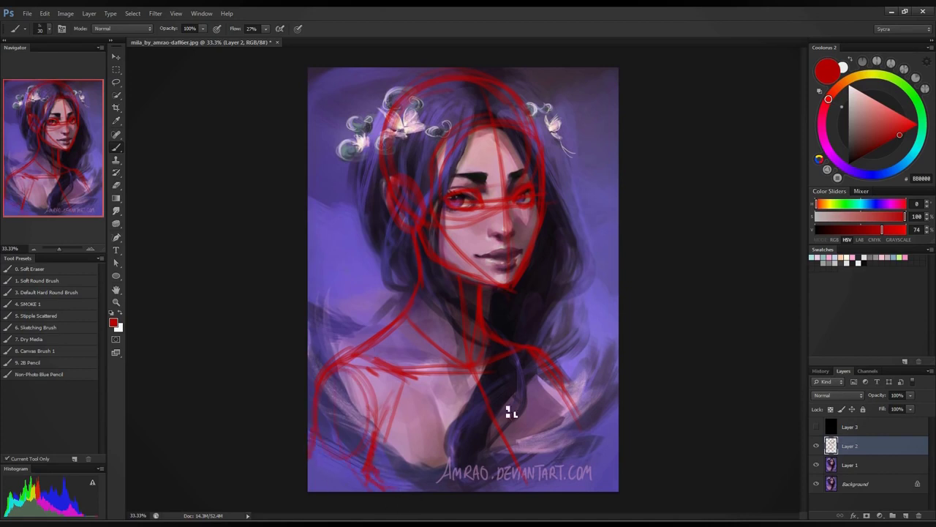
pyautogui.moveTo(559, 395)
pyautogui.mouseDown()
pyautogui.moveTo(594, 449)
pyautogui.moveTo(561, 404)
pyautogui.moveTo(624, 470)
pyautogui.moveTo(616, 487)
pyautogui.moveTo(592, 486)
pyautogui.moveTo(578, 428)
pyautogui.moveTo(604, 460)
pyautogui.moveTo(600, 489)
pyautogui.mouseUp()
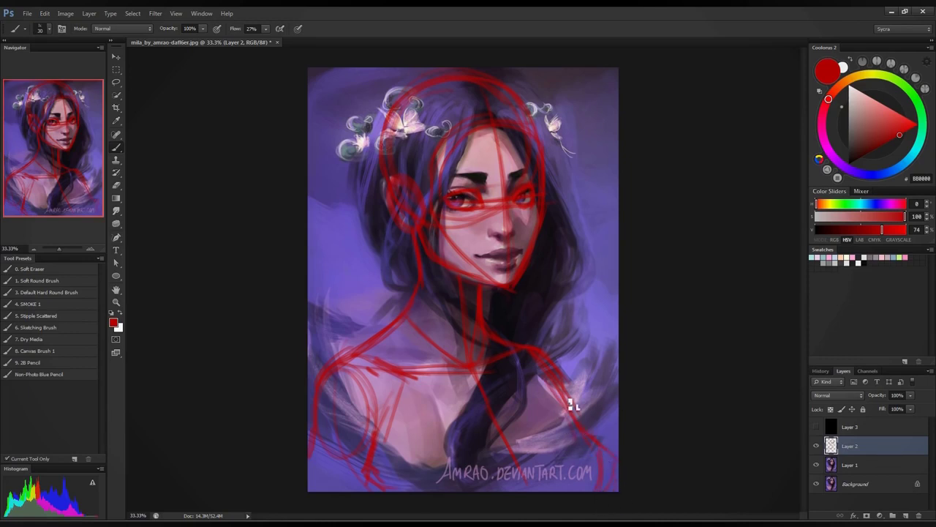
pyautogui.moveTo(574, 405); pyautogui.dragTo(601, 492)
pyautogui.moveTo(547, 378); pyautogui.dragTo(590, 439)
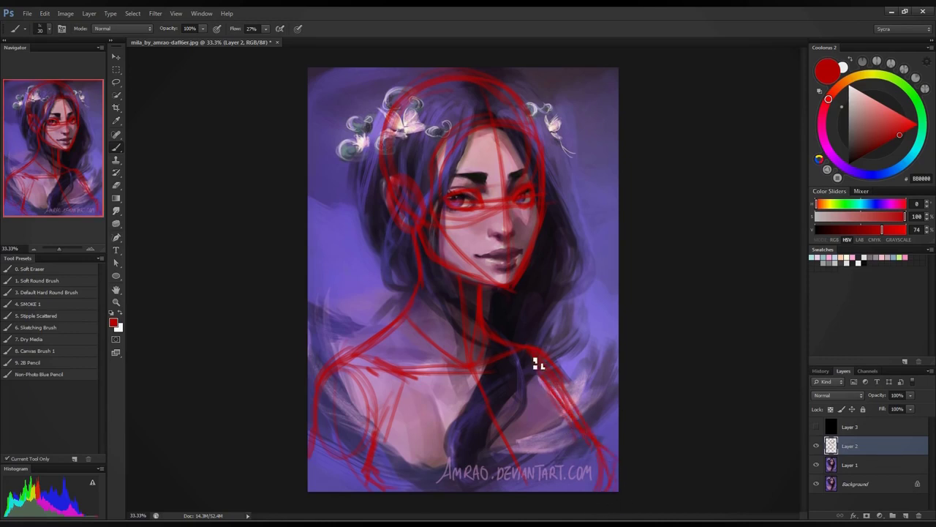
pyautogui.moveTo(534, 361)
pyautogui.mouseDown()
pyautogui.moveTo(554, 404)
pyautogui.moveTo(551, 376)
pyautogui.moveTo(577, 462)
pyautogui.moveTo(610, 494)
pyautogui.mouseUp()
pyautogui.moveTo(484, 179)
pyautogui.mouseDown()
pyautogui.moveTo(508, 179)
pyautogui.moveTo(464, 180)
pyautogui.moveTo(541, 169)
pyautogui.mouseUp()
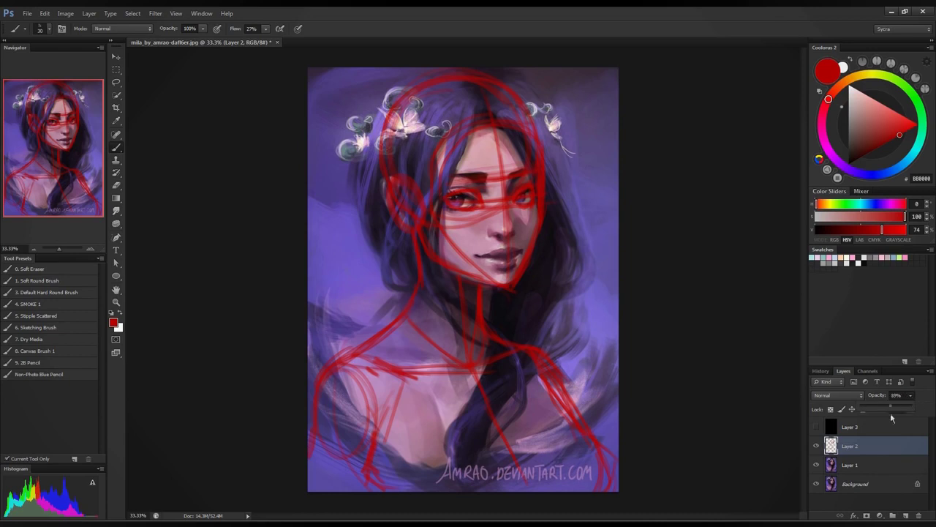
# - Lower Layer 2's opacity so the red sketch is semi-transparent but still clearly readable over the portrait
pyautogui.moveTo(890, 412); pyautogui.dragTo(875, 416)
pyautogui.click(874, 466)
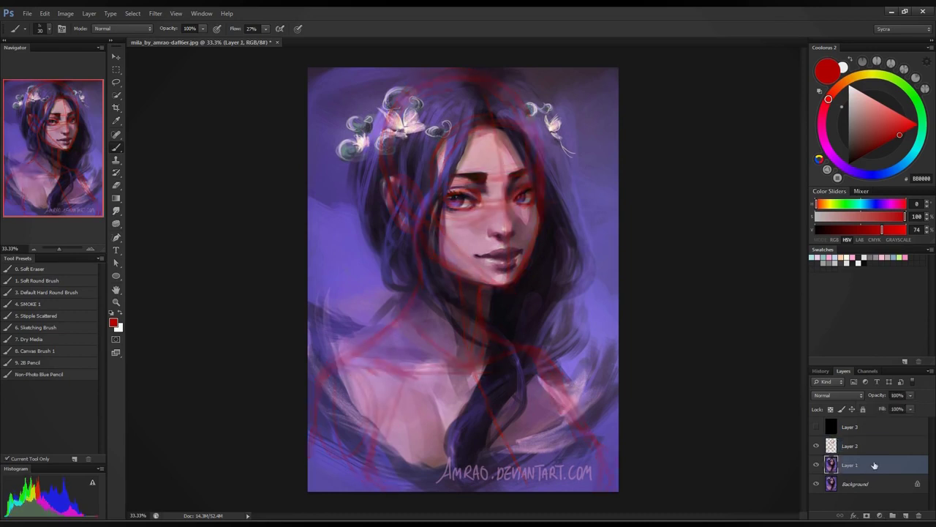
pyautogui.click(890, 448)
pyautogui.click(911, 395)
pyautogui.moveTo(914, 412); pyautogui.dragTo(904, 415)
# - On Layer 1, fill the hair behind the neck with sampled near-black and paint the lower hair lock in sampled dark purple
pyautogui.click(883, 466)
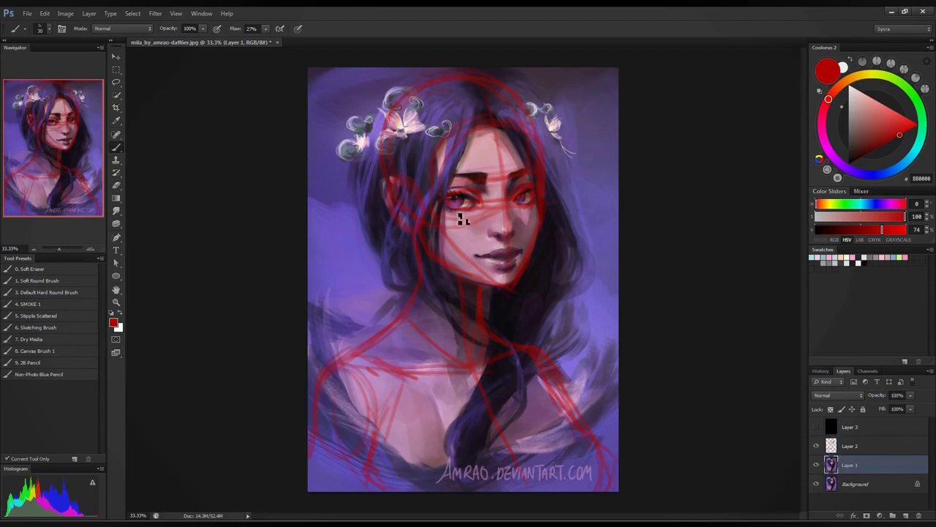
pyautogui.keyDown('alt'); pyautogui.click(501, 309); pyautogui.keyUp('alt')
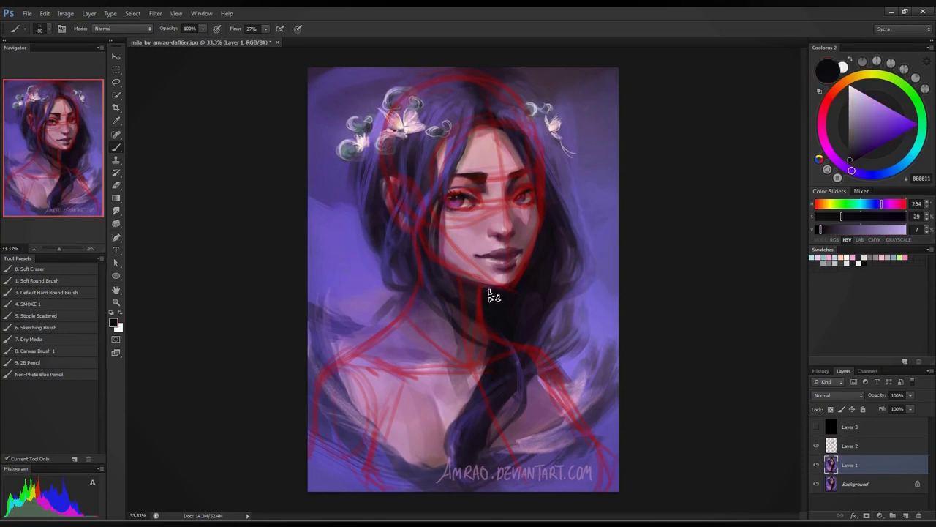
pyautogui.moveTo(521, 338); pyautogui.dragTo(498, 358)
pyautogui.keyDown('alt'); pyautogui.click(455, 445); pyautogui.keyUp('alt')
pyautogui.moveTo(456, 445)
pyautogui.mouseDown()
pyautogui.moveTo(512, 383)
pyautogui.moveTo(512, 366)
pyautogui.moveTo(514, 406)
pyautogui.mouseUp()
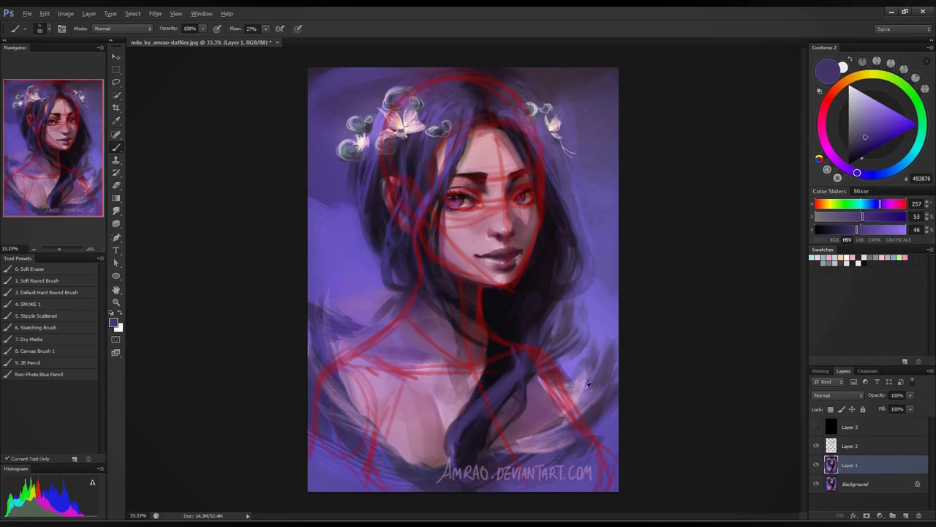
# - Paint the neck over the loose hair with sampled skin tones and add dark reddish shadow beneath the jaw
pyautogui.keyDown('alt'); pyautogui.click(476, 227); pyautogui.keyUp('alt')
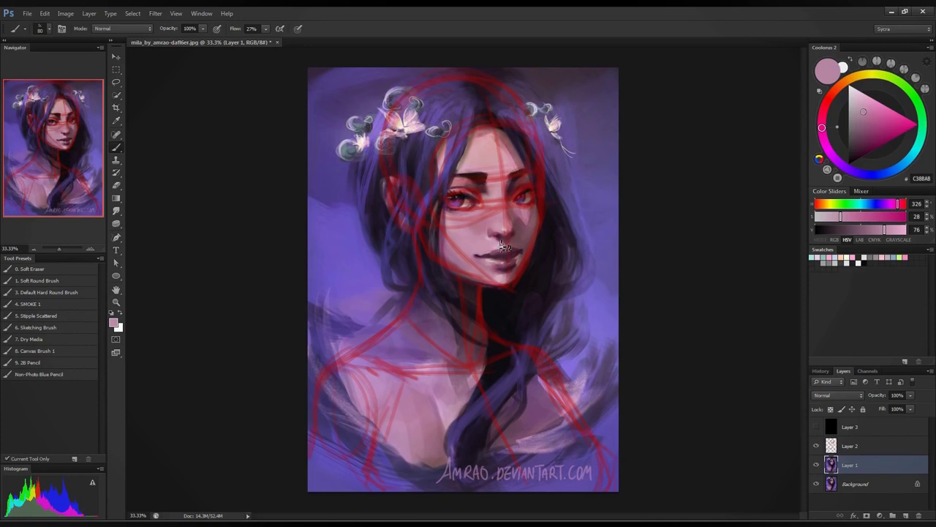
pyautogui.keyDown('alt'); pyautogui.click(481, 238); pyautogui.keyUp('alt')
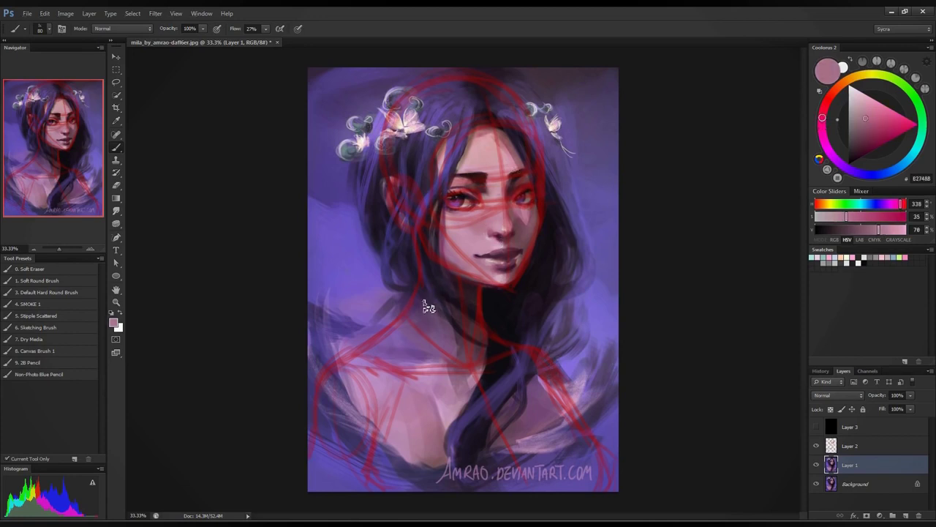
pyautogui.moveTo(435, 314)
pyautogui.mouseDown()
pyautogui.moveTo(456, 339)
pyautogui.moveTo(454, 330)
pyautogui.moveTo(476, 318)
pyautogui.moveTo(481, 341)
pyautogui.moveTo(462, 338)
pyautogui.moveTo(485, 342)
pyautogui.mouseUp()
pyautogui.keyDown('alt'); pyautogui.click(477, 280); pyautogui.keyUp('alt')
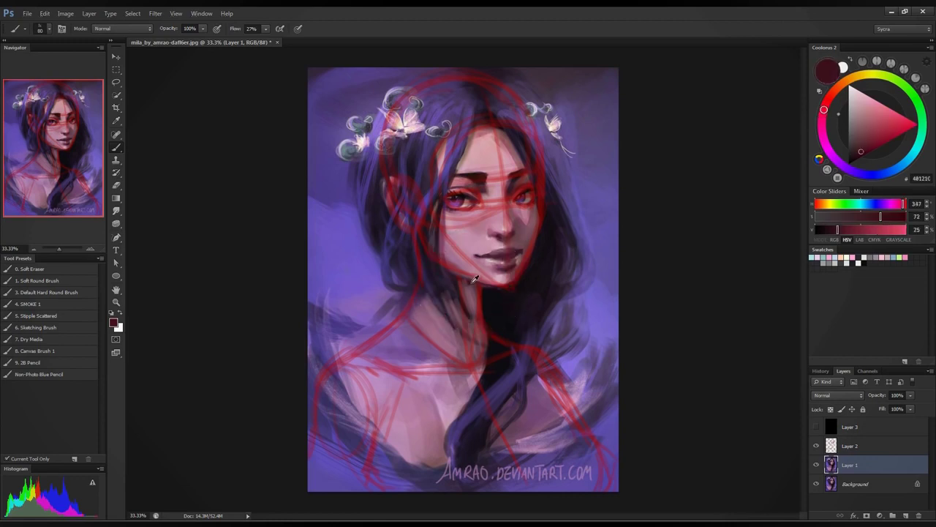
pyautogui.moveTo(473, 293); pyautogui.dragTo(472, 288)
pyautogui.keyDown('alt'); pyautogui.click(471, 289); pyautogui.keyUp('alt')
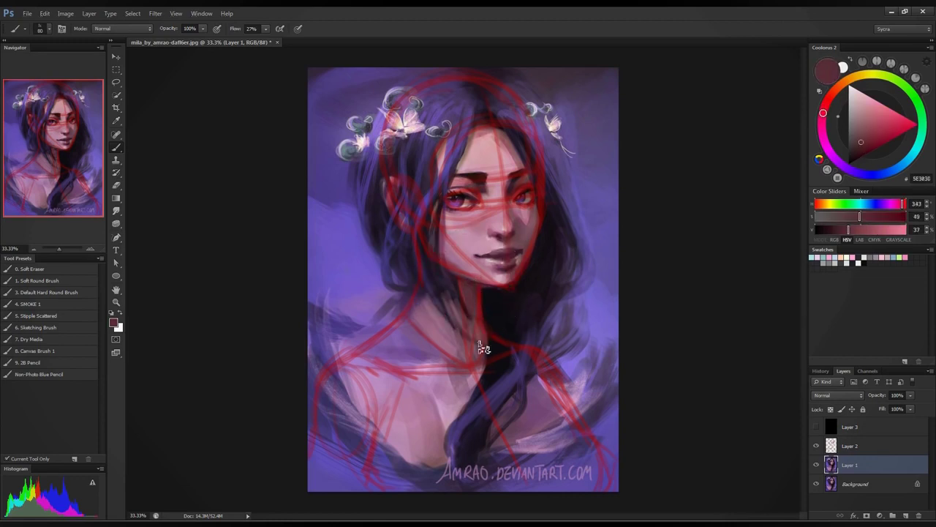
pyautogui.keyDown('alt'); pyautogui.click(461, 395); pyautogui.keyUp('alt')
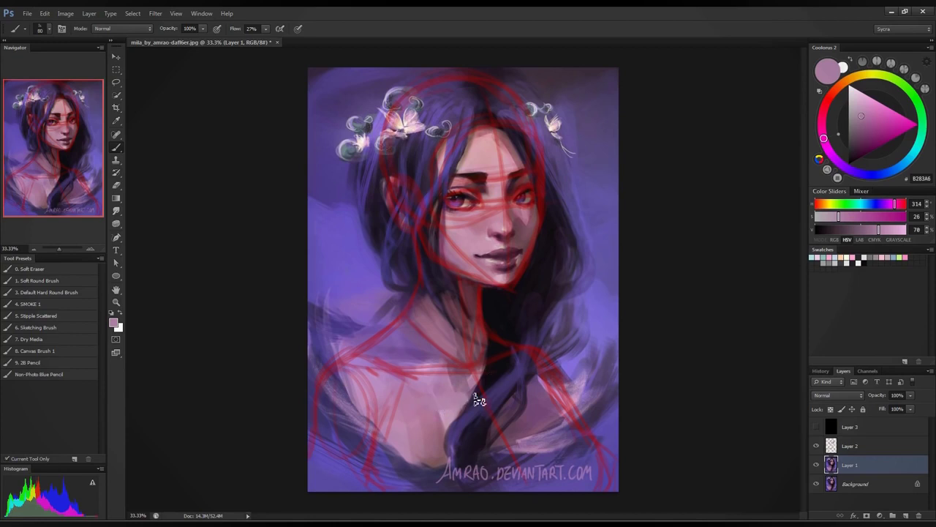
pyautogui.moveTo(477, 399); pyautogui.dragTo(591, 301)
pyautogui.hotkey('ctrl', 'z')
pyautogui.moveTo(491, 428)
pyautogui.mouseDown()
pyautogui.moveTo(575, 349)
pyautogui.moveTo(552, 340)
pyautogui.moveTo(582, 371)
pyautogui.mouseUp()
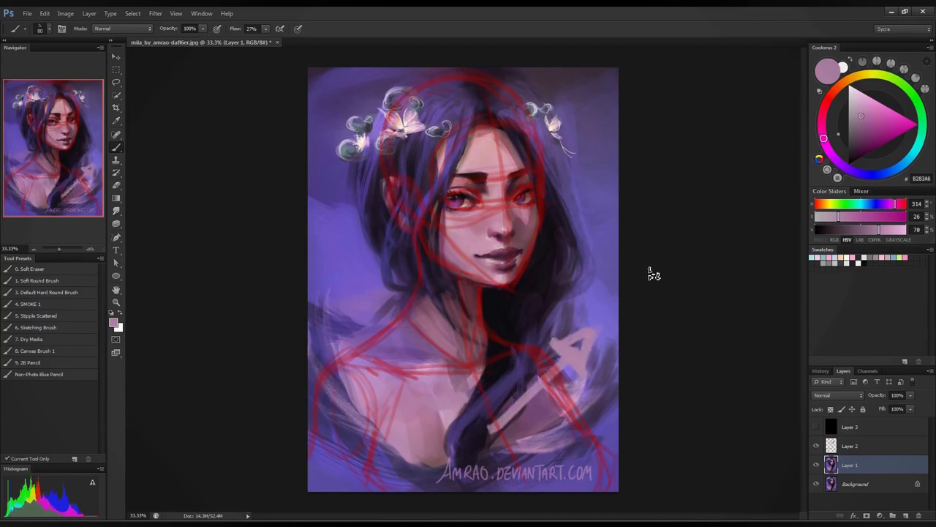
pyautogui.hotkey('ctrl', 'z')
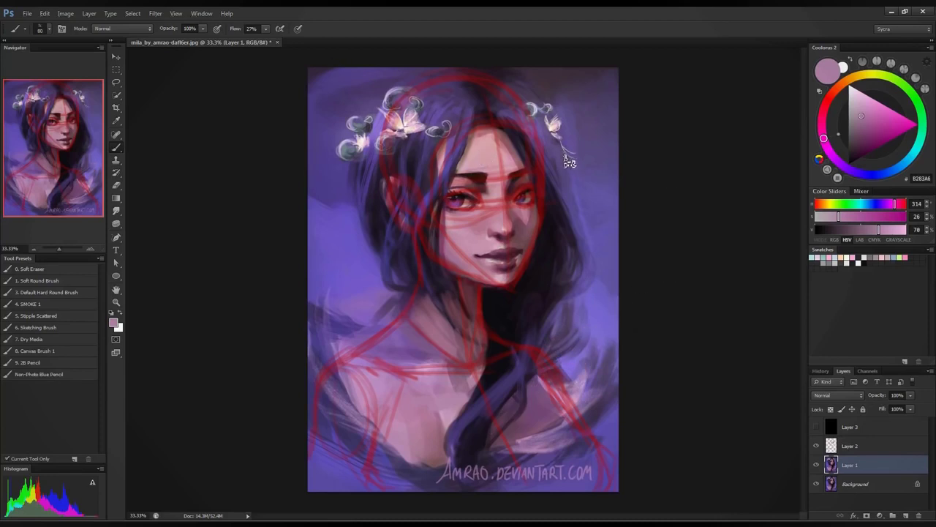
pyautogui.keyDown('alt'); pyautogui.click(474, 151); pyautogui.keyUp('alt')
pyautogui.moveTo(333, 94); pyautogui.dragTo(399, 159)
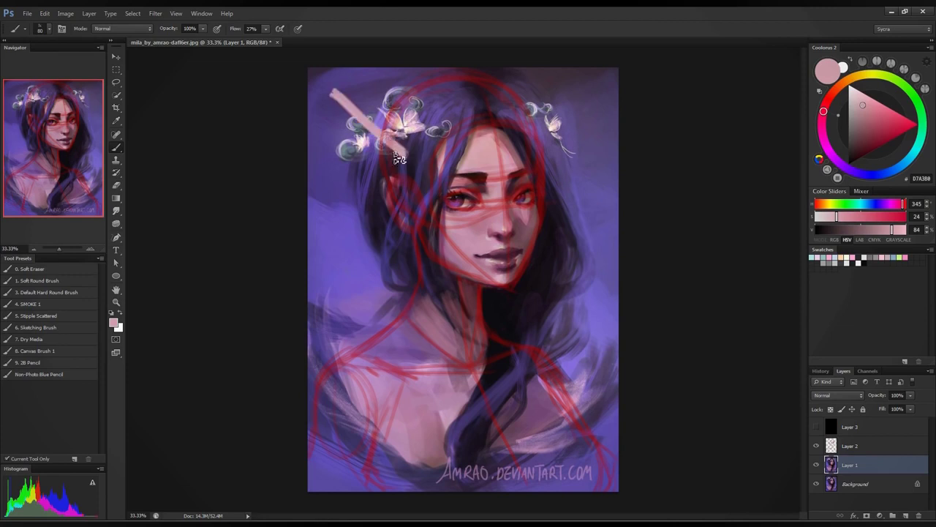
pyautogui.hotkey('ctrl', 'z')
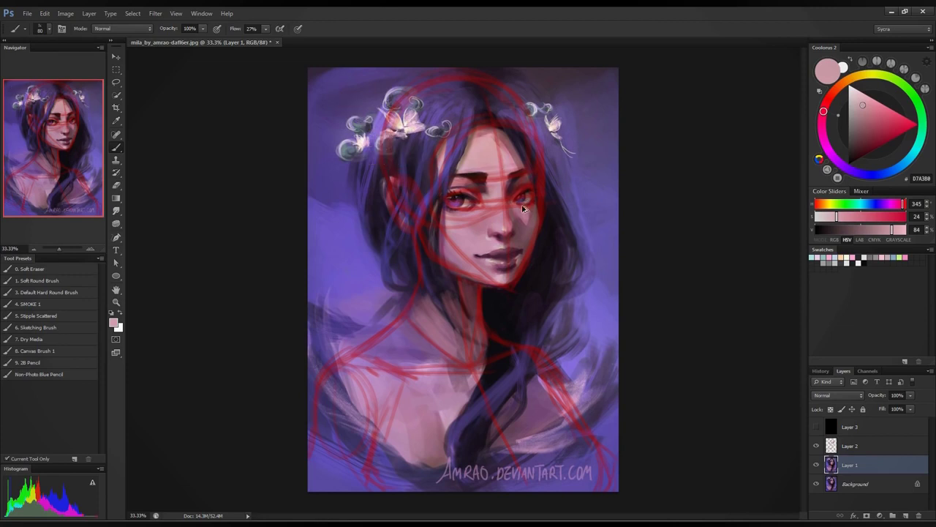
# - Block in the chest up to the far shoulder with a sampled mid pink skin tone, keeping a tapered dark hair lock over it
pyautogui.keyDown('alt'); pyautogui.click(483, 222); pyautogui.keyUp('alt')
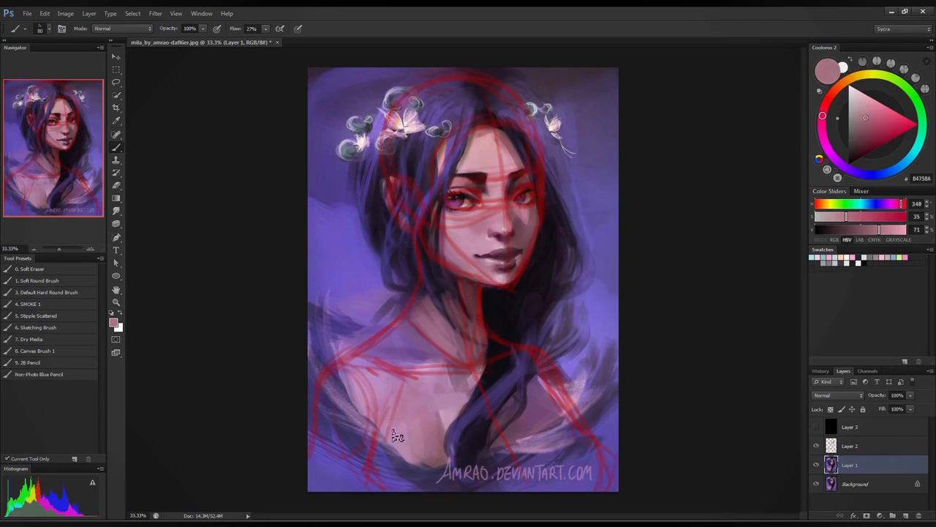
pyautogui.moveTo(395, 436)
pyautogui.mouseDown()
pyautogui.moveTo(467, 388)
pyautogui.moveTo(455, 428)
pyautogui.moveTo(470, 458)
pyautogui.moveTo(506, 435)
pyautogui.moveTo(562, 439)
pyautogui.mouseUp()
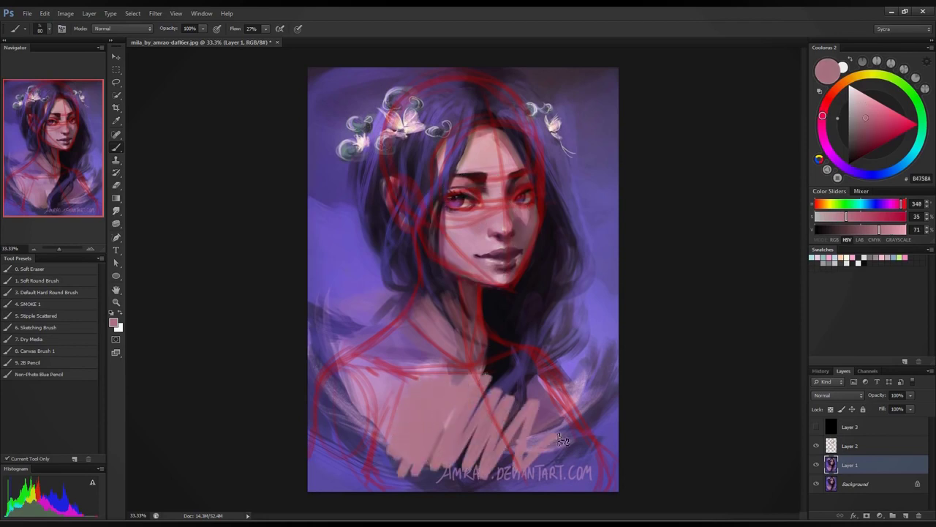
pyautogui.moveTo(479, 421)
pyautogui.mouseDown()
pyautogui.moveTo(475, 379)
pyautogui.moveTo(555, 429)
pyautogui.moveTo(517, 389)
pyautogui.moveTo(521, 369)
pyautogui.moveTo(586, 448)
pyautogui.moveTo(506, 471)
pyautogui.moveTo(528, 414)
pyautogui.moveTo(521, 375)
pyautogui.moveTo(548, 452)
pyautogui.mouseUp()
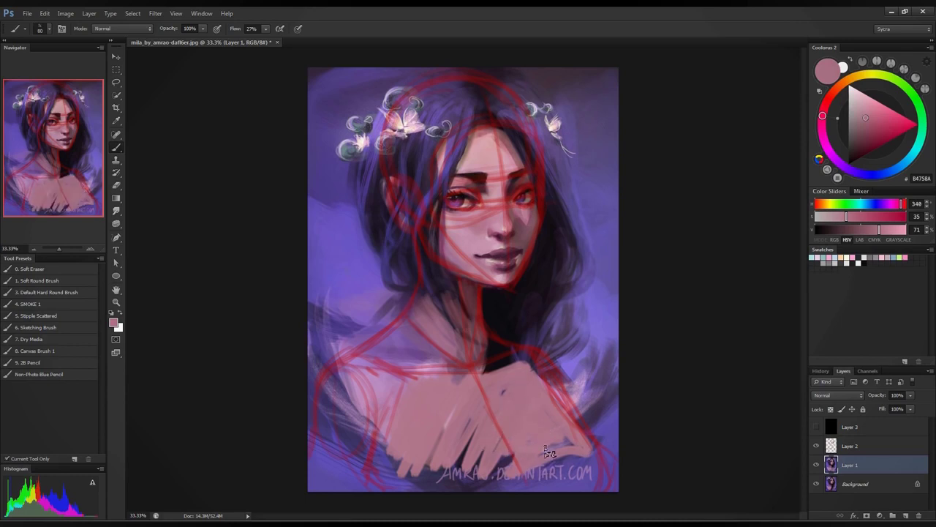
pyautogui.moveTo(508, 370)
pyautogui.mouseDown()
pyautogui.moveTo(489, 391)
pyautogui.moveTo(491, 411)
pyautogui.moveTo(512, 365)
pyautogui.moveTo(516, 373)
pyautogui.moveTo(487, 415)
pyautogui.moveTo(516, 383)
pyautogui.moveTo(472, 416)
pyautogui.moveTo(507, 385)
pyautogui.moveTo(491, 408)
pyautogui.moveTo(493, 349)
pyautogui.moveTo(489, 370)
pyautogui.moveTo(506, 386)
pyautogui.mouseUp()
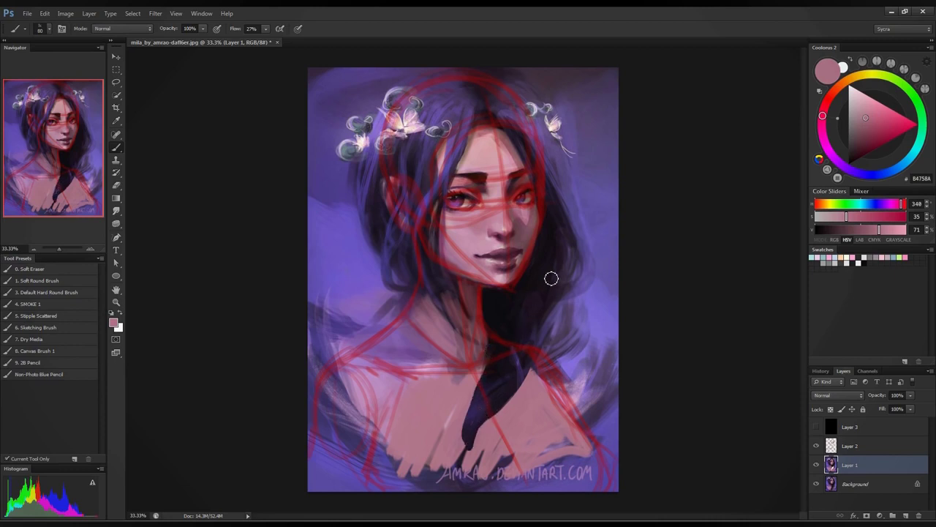
# - Repaint the slope between the neck and near shoulder with lighter skin tones sampled from the cheek
pyautogui.keyDown('alt'); pyautogui.click(413, 342); pyautogui.keyUp('alt')
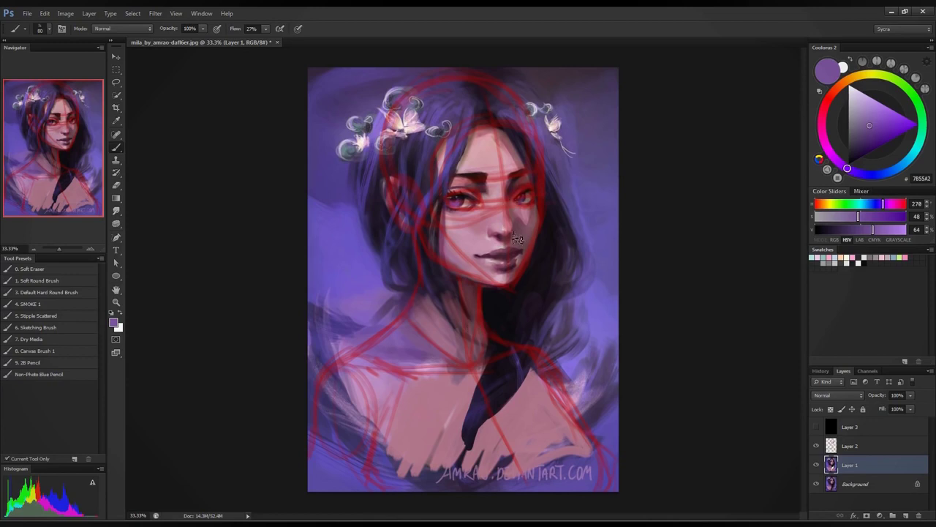
pyautogui.keyDown('alt'); pyautogui.click(462, 218); pyautogui.keyUp('alt')
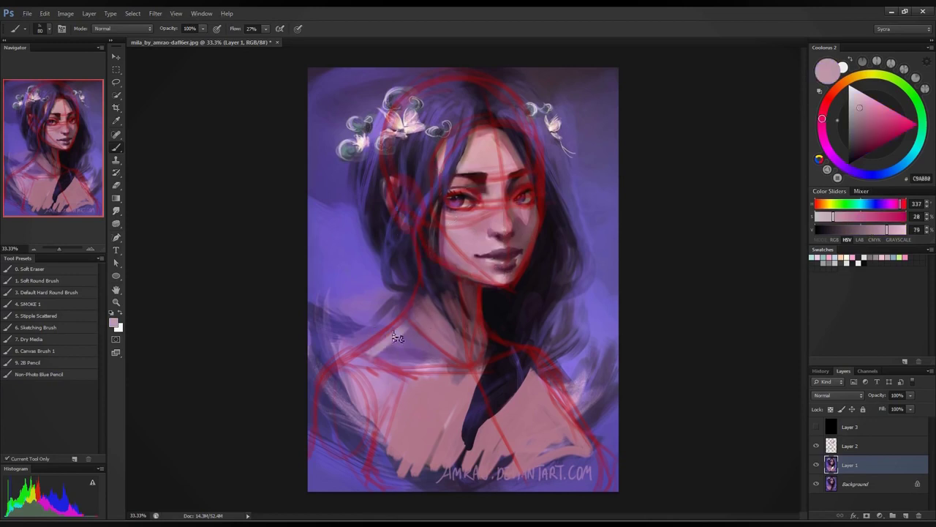
pyautogui.moveTo(407, 327)
pyautogui.mouseDown()
pyautogui.moveTo(378, 359)
pyautogui.moveTo(420, 344)
pyautogui.moveTo(443, 360)
pyautogui.moveTo(401, 365)
pyautogui.moveTo(397, 356)
pyautogui.moveTo(443, 324)
pyautogui.moveTo(446, 350)
pyautogui.moveTo(440, 328)
pyautogui.moveTo(452, 336)
pyautogui.mouseUp()
pyautogui.keyDown('alt'); pyautogui.click(464, 232); pyautogui.keyUp('alt')
pyautogui.keyDown('alt'); pyautogui.click(452, 340); pyautogui.keyUp('alt')
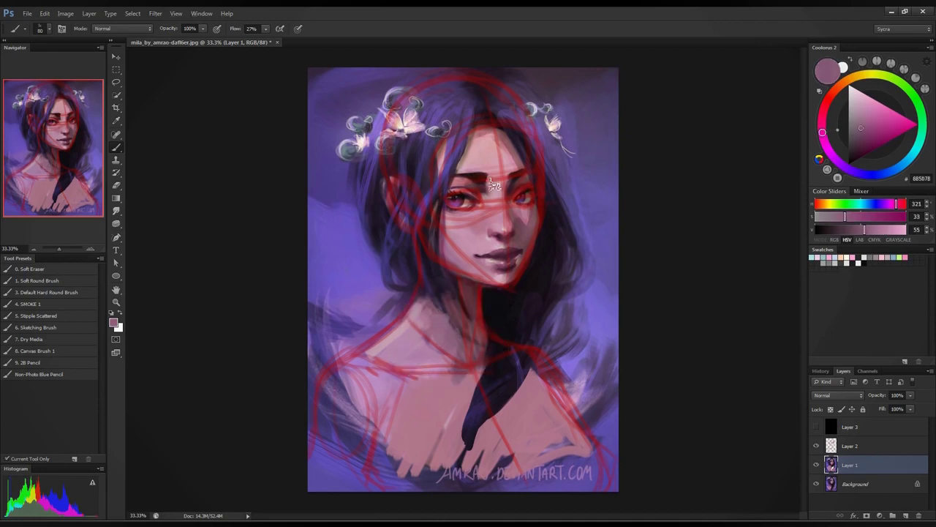
pyautogui.keyDown('alt'); pyautogui.click(484, 157); pyautogui.keyUp('alt')
pyautogui.moveTo(484, 157)
pyautogui.mouseDown()
pyautogui.moveTo(457, 121)
pyautogui.moveTo(494, 150)
pyautogui.moveTo(462, 156)
pyautogui.mouseUp()
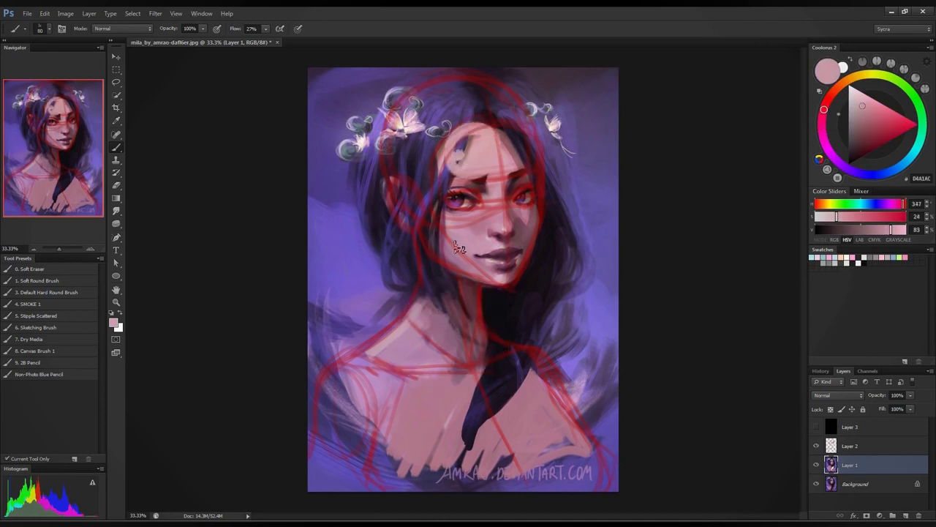
pyautogui.hotkey('ctrl', 'alt', 'z')
pyautogui.hotkey('ctrl', 'alt', 'z')
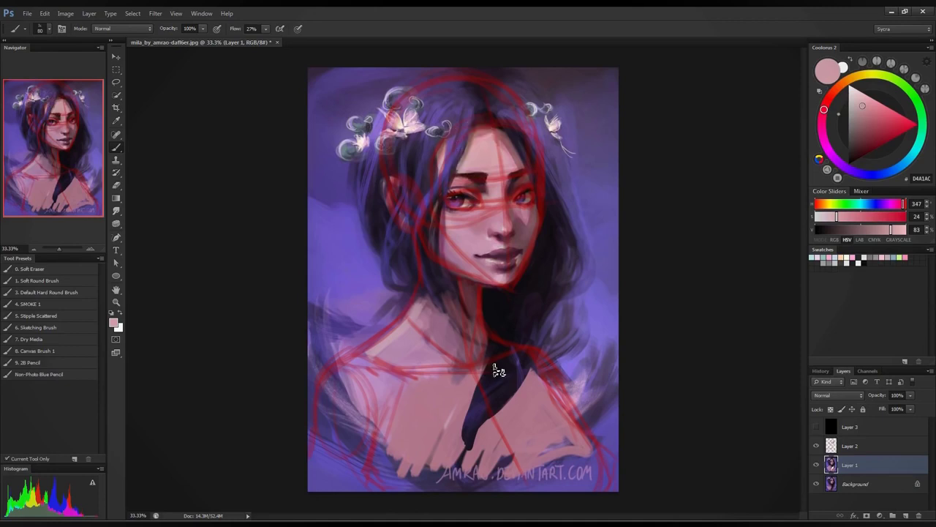
# - Paint the near shoulder and upper arm out to the red guide lines with sampled light pink skin tones
pyautogui.keyDown('alt'); pyautogui.click(395, 338); pyautogui.keyUp('alt')
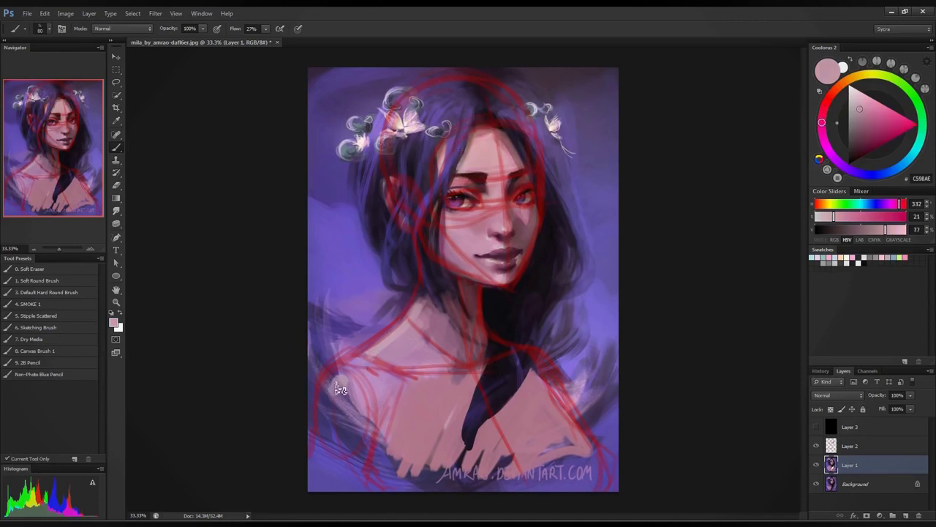
pyautogui.keyDown('alt'); pyautogui.click(452, 228); pyautogui.keyUp('alt')
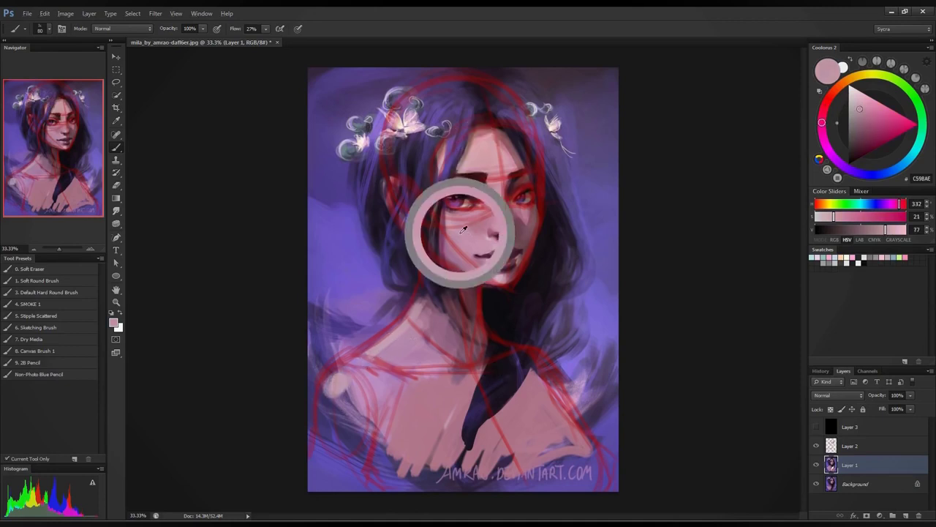
pyautogui.moveTo(330, 404)
pyautogui.mouseDown()
pyautogui.moveTo(355, 393)
pyautogui.moveTo(331, 408)
pyautogui.moveTo(316, 451)
pyautogui.moveTo(363, 392)
pyautogui.moveTo(337, 453)
pyautogui.moveTo(344, 465)
pyautogui.moveTo(384, 404)
pyautogui.mouseUp()
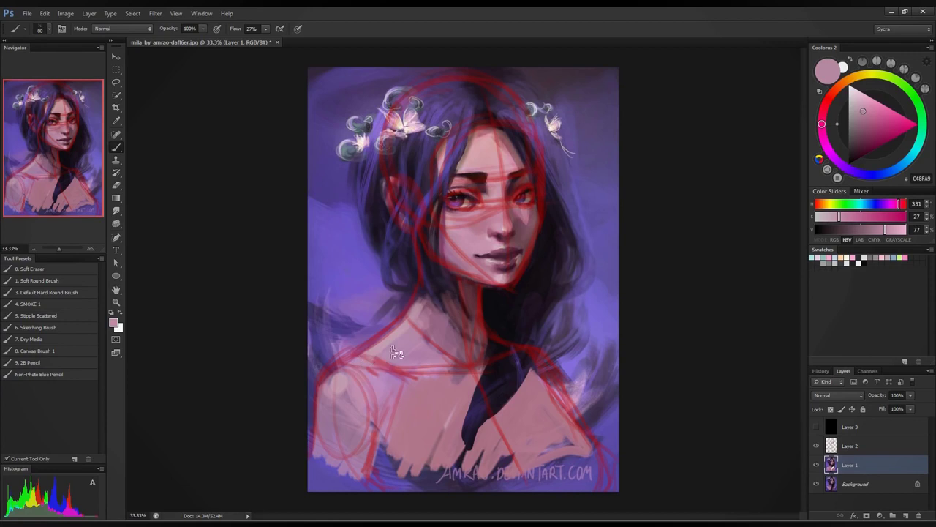
# - Blend the near shoulder into the chest with sampled skin tones and paint a darker armpit shadow sampled from the far cheek
pyautogui.keyDown('alt'); pyautogui.click(401, 326); pyautogui.keyUp('alt')
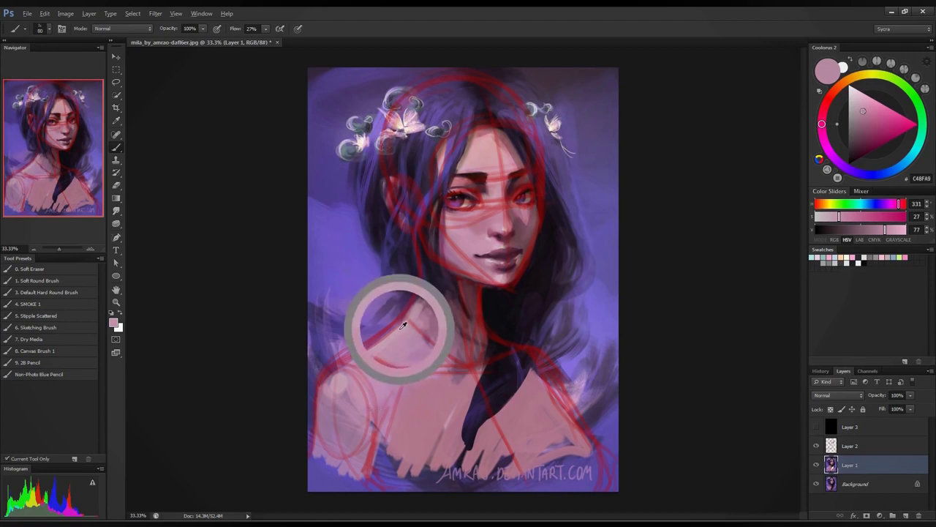
pyautogui.keyDown('alt'); pyautogui.click(388, 395); pyautogui.keyUp('alt')
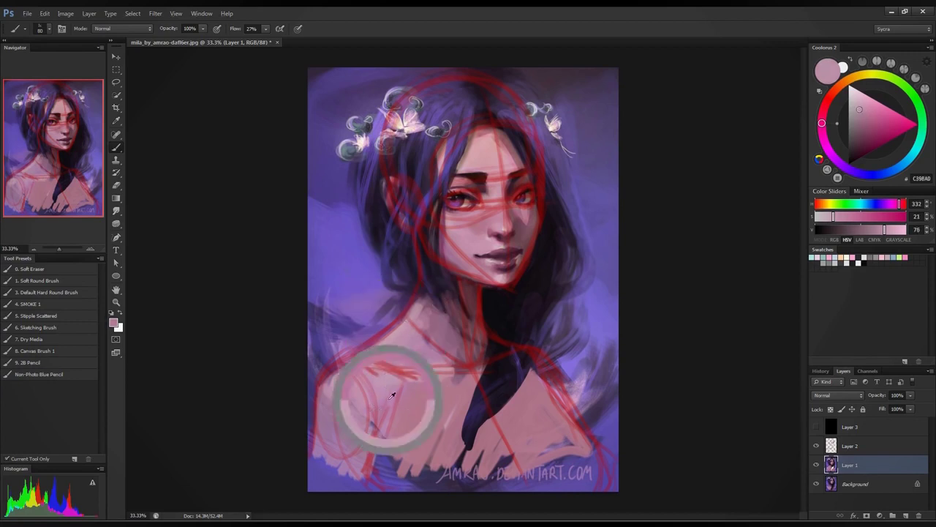
pyautogui.keyDown('alt'); pyautogui.click(526, 232); pyautogui.keyUp('alt')
pyautogui.moveTo(378, 443)
pyautogui.mouseDown()
pyautogui.moveTo(381, 425)
pyautogui.moveTo(376, 471)
pyautogui.moveTo(391, 454)
pyautogui.mouseUp()
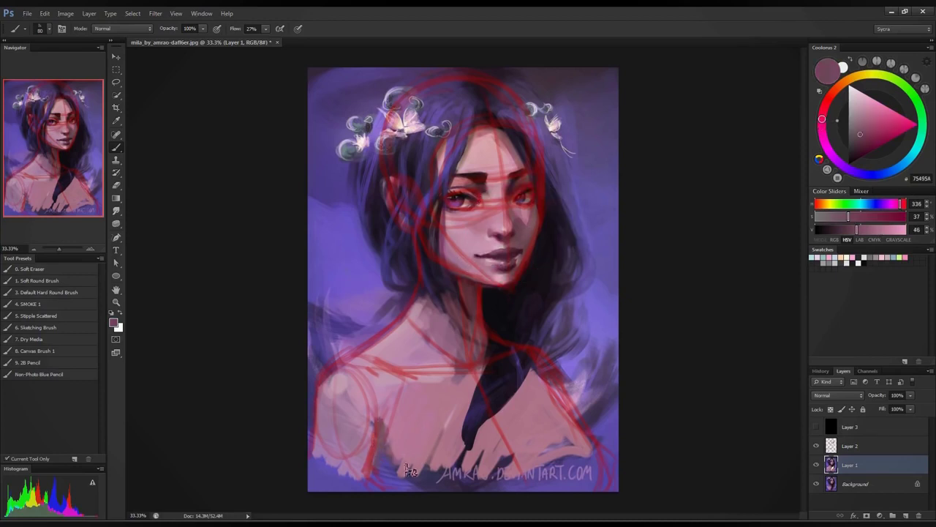
# - Compare the repainted shoulders with the Layer 2 sketch hidden, and show the sketch again
pyautogui.click(816, 446)
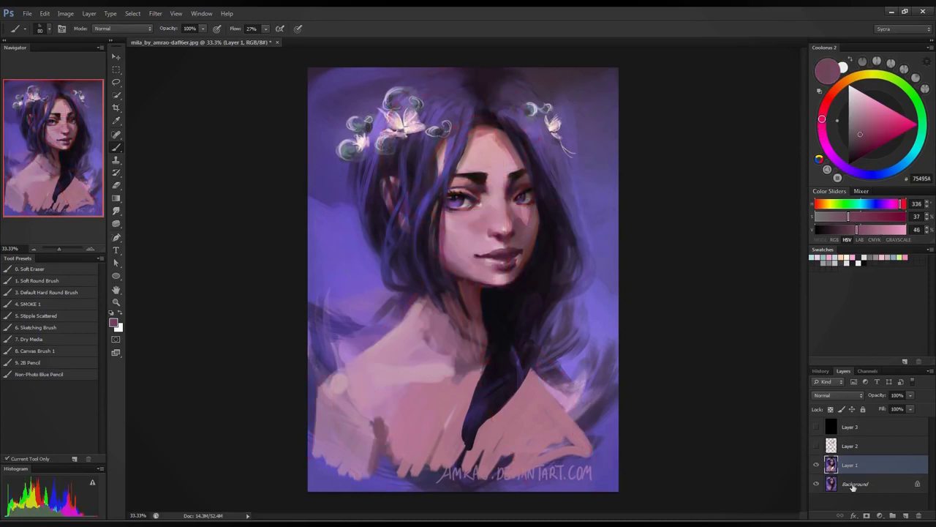
pyautogui.click(853, 485)
pyautogui.click(816, 447)
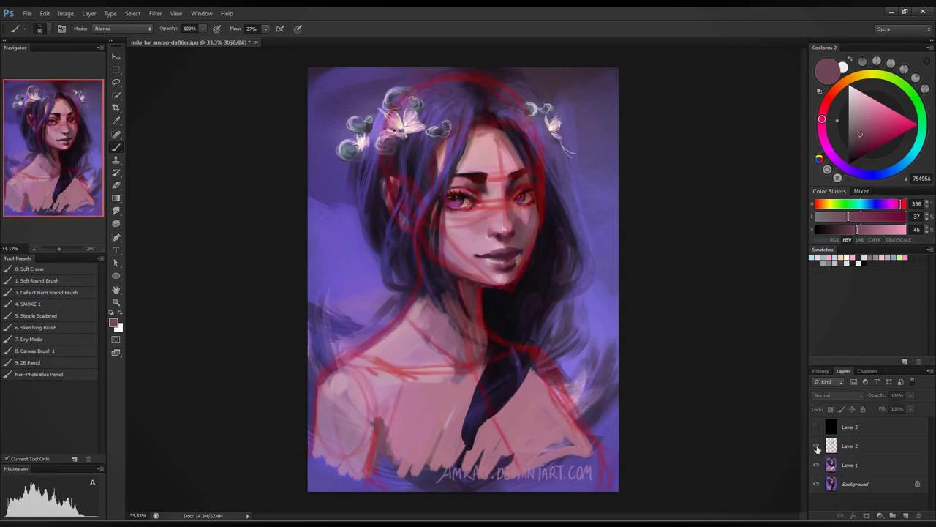
# - Reselect Layer 1 and extend sampled pink skin tones over the far shoulder and lower chest, covering most of the signature
pyautogui.keyDown('alt'); pyautogui.click(541, 396); pyautogui.keyUp('alt')
pyautogui.click(533, 375)
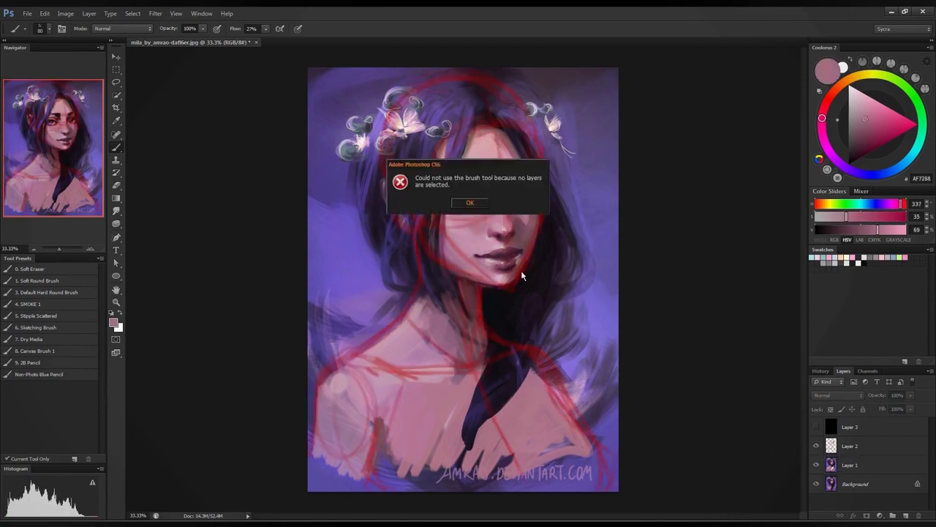
pyautogui.click(459, 203)
pyautogui.click(848, 465)
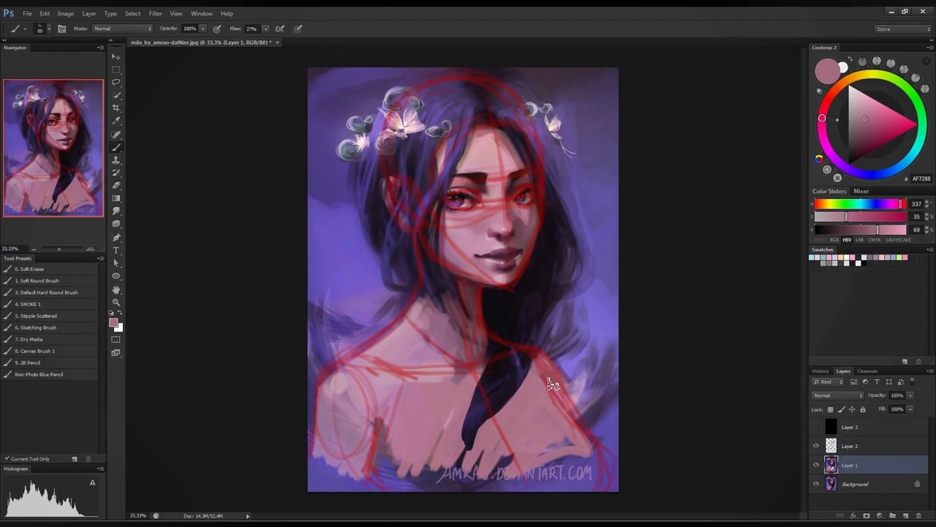
pyautogui.moveTo(593, 472)
pyautogui.mouseDown()
pyautogui.moveTo(560, 433)
pyautogui.moveTo(550, 438)
pyautogui.moveTo(554, 483)
pyautogui.moveTo(588, 473)
pyautogui.moveTo(497, 444)
pyautogui.moveTo(488, 459)
pyautogui.moveTo(462, 409)
pyautogui.moveTo(392, 477)
pyautogui.moveTo(379, 473)
pyautogui.moveTo(389, 446)
pyautogui.moveTo(412, 447)
pyautogui.mouseUp()
pyautogui.keyDown('alt'); pyautogui.click(383, 388); pyautogui.keyUp('alt')
pyautogui.moveTo(413, 396)
pyautogui.mouseDown()
pyautogui.moveTo(432, 392)
pyautogui.moveTo(418, 397)
pyautogui.moveTo(436, 457)
pyautogui.moveTo(534, 413)
pyautogui.moveTo(590, 455)
pyautogui.mouseUp()
# - Hide the Layer 2 sketch and paint over the dark wisps above the near shoulder with a large brush in sampled background purples
pyautogui.click(817, 447)
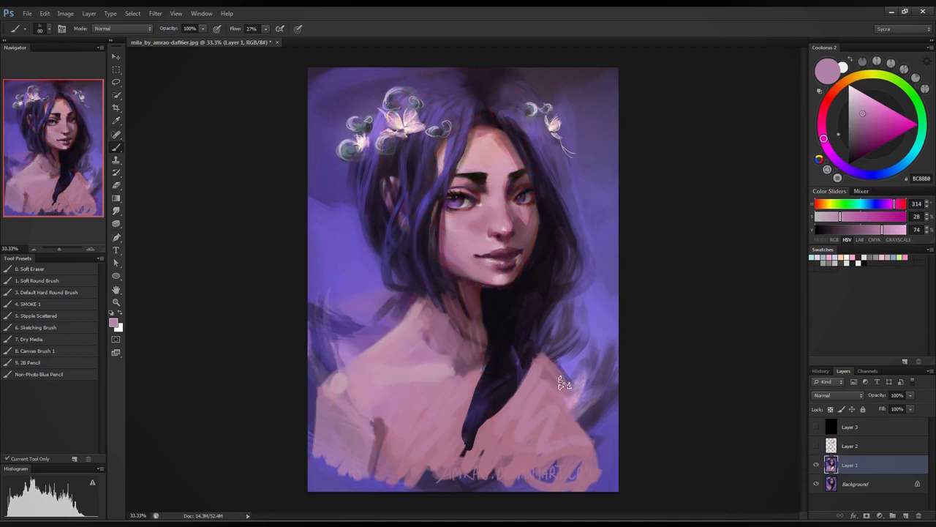
pyautogui.keyDown('alt'); pyautogui.click(354, 287); pyautogui.keyUp('alt')
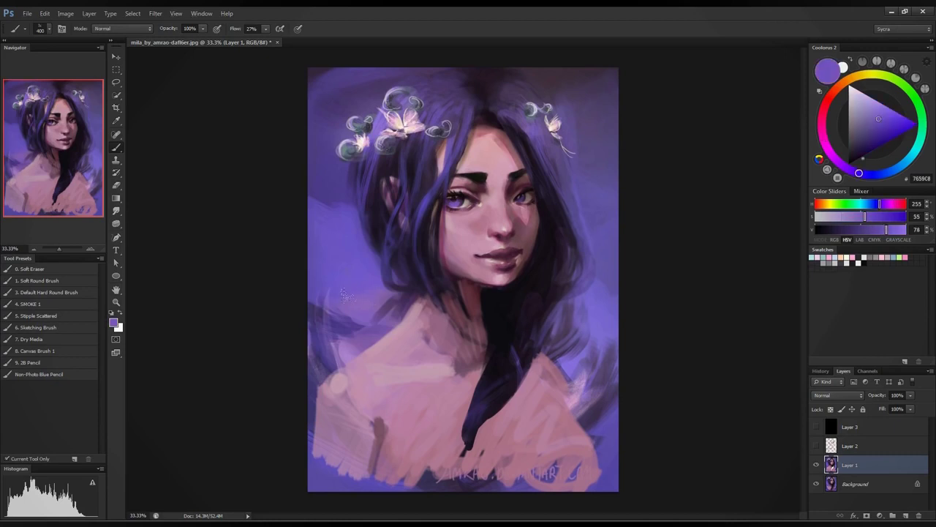
pyautogui.moveTo(373, 311)
pyautogui.mouseDown()
pyautogui.moveTo(323, 348)
pyautogui.moveTo(320, 325)
pyautogui.mouseUp()
pyautogui.keyDown('alt'); pyautogui.click(314, 313); pyautogui.keyUp('alt')
pyautogui.moveTo(317, 287)
pyautogui.mouseDown()
pyautogui.moveTo(359, 366)
pyautogui.moveTo(391, 285)
pyautogui.moveTo(343, 358)
pyautogui.mouseUp()
# - Fade the lower arms and chest into the background with sampled purple, and soften the wisps beside the far shoulder
pyautogui.keyDown('alt'); pyautogui.click(307, 454); pyautogui.keyUp('alt')
pyautogui.moveTo(313, 454)
pyautogui.mouseDown()
pyautogui.moveTo(347, 404)
pyautogui.moveTo(351, 474)
pyautogui.mouseUp()
pyautogui.moveTo(303, 414)
pyautogui.mouseDown()
pyautogui.moveTo(452, 434)
pyautogui.moveTo(541, 399)
pyautogui.moveTo(400, 458)
pyautogui.moveTo(420, 472)
pyautogui.moveTo(516, 416)
pyautogui.moveTo(586, 442)
pyautogui.moveTo(528, 468)
pyautogui.moveTo(564, 440)
pyautogui.moveTo(516, 453)
pyautogui.moveTo(559, 396)
pyautogui.moveTo(485, 462)
pyautogui.moveTo(582, 403)
pyautogui.moveTo(585, 341)
pyautogui.mouseUp()
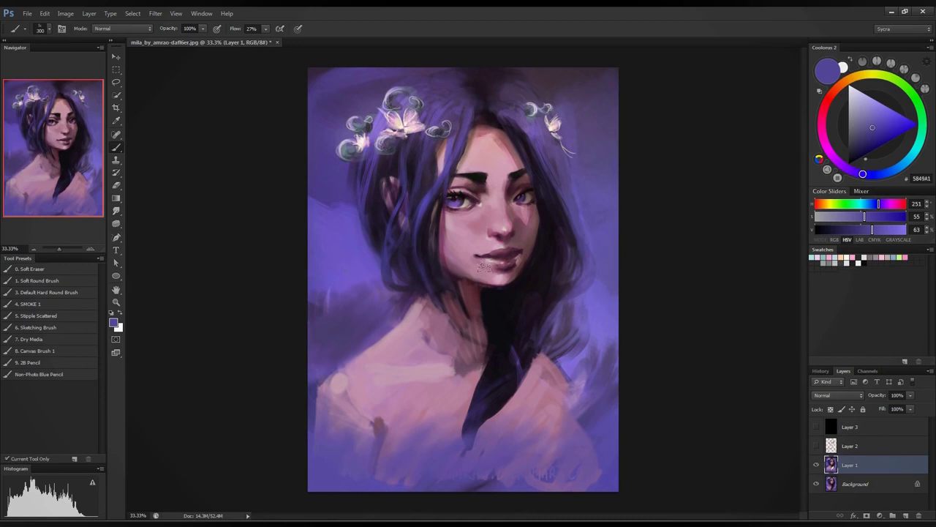
# - Reduce the brush size to 100 and blend the neck's shading into the collarbone with sampled reddish and pink skin tones
pyautogui.press('[')
pyautogui.keyDown('alt'); pyautogui.click(473, 288); pyautogui.keyUp('alt')
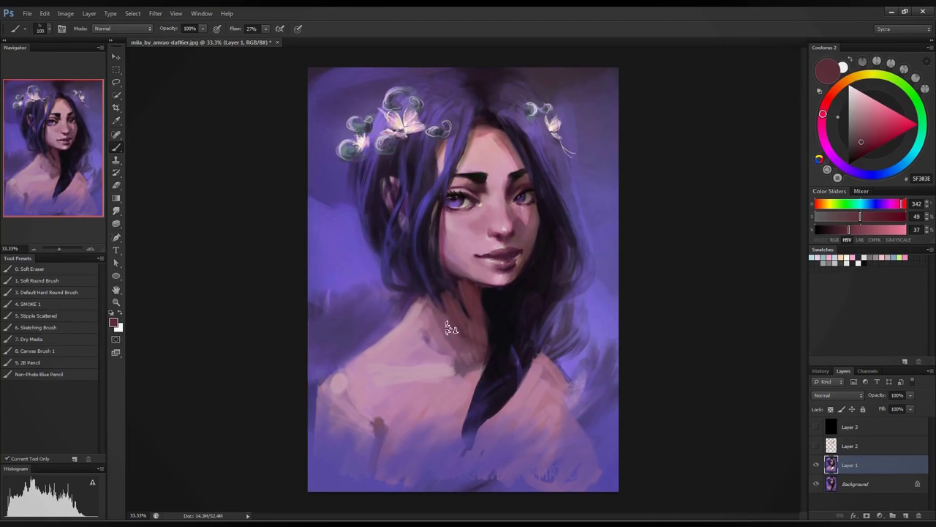
pyautogui.keyDown('alt'); pyautogui.click(421, 347); pyautogui.keyUp('alt')
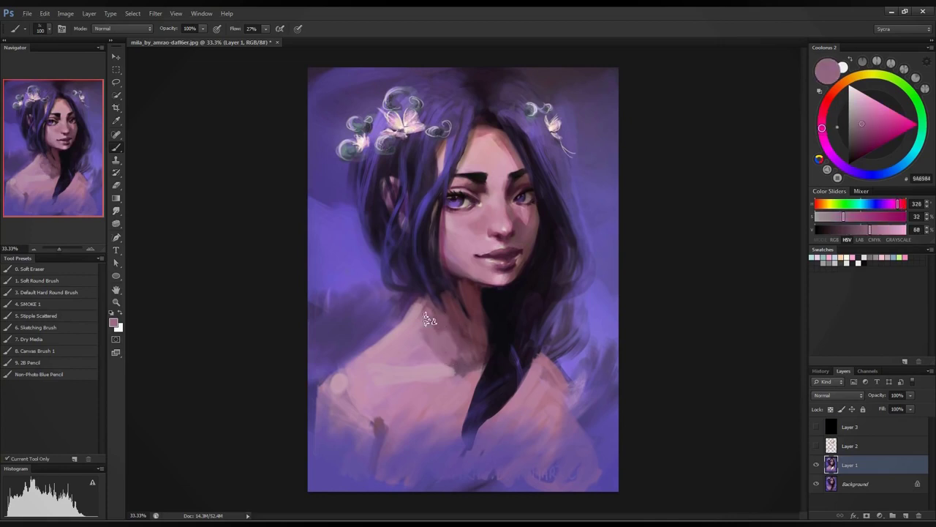
pyautogui.keyDown('alt'); pyautogui.click(416, 330); pyautogui.keyUp('alt')
pyautogui.moveTo(428, 312)
pyautogui.mouseDown()
pyautogui.moveTo(441, 360)
pyautogui.moveTo(477, 359)
pyautogui.moveTo(471, 380)
pyautogui.mouseUp()
pyautogui.keyDown('alt'); pyautogui.click(447, 328); pyautogui.keyUp('alt')
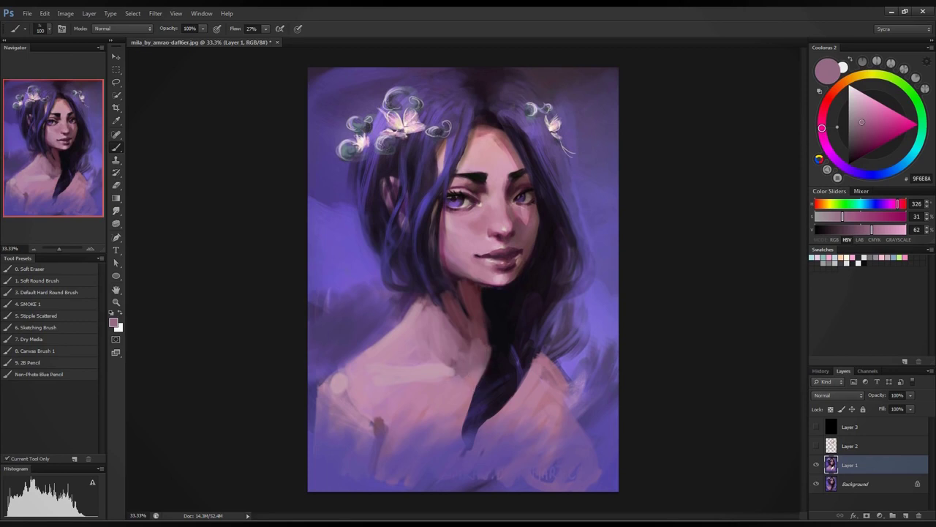
pyautogui.keyDown('alt'); pyautogui.click(471, 358); pyautogui.keyUp('alt')
# - Paint a shadow on the far shoulder with sampled dark red, and brush sampled pink over the lower end of the hair lock and chest
pyautogui.keyDown('alt'); pyautogui.click(473, 315); pyautogui.keyUp('alt')
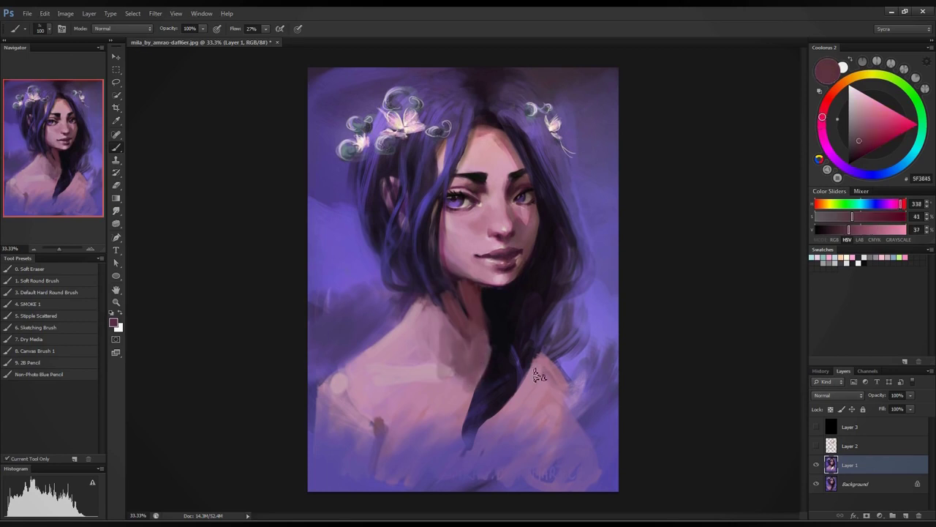
pyautogui.keyDown('alt'); pyautogui.click(526, 401); pyautogui.keyUp('alt')
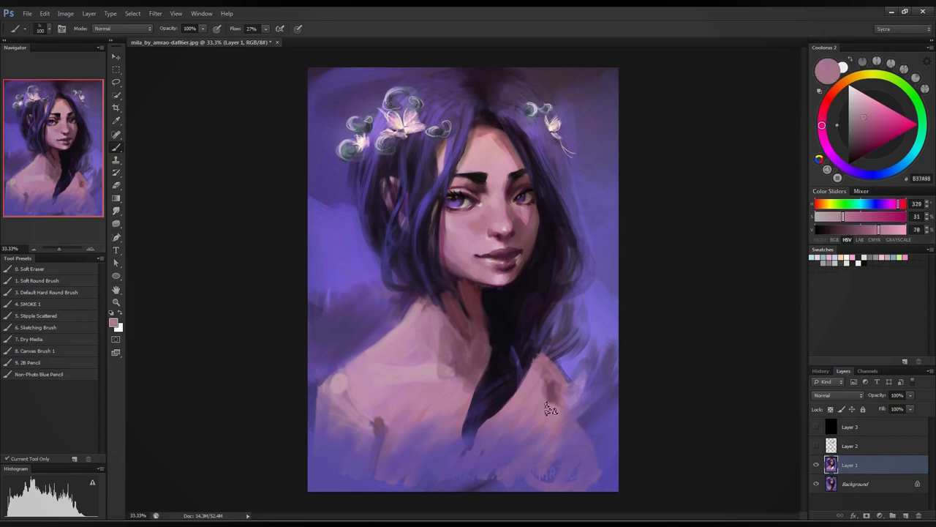
pyautogui.keyDown('alt'); pyautogui.click(552, 419); pyautogui.keyUp('alt')
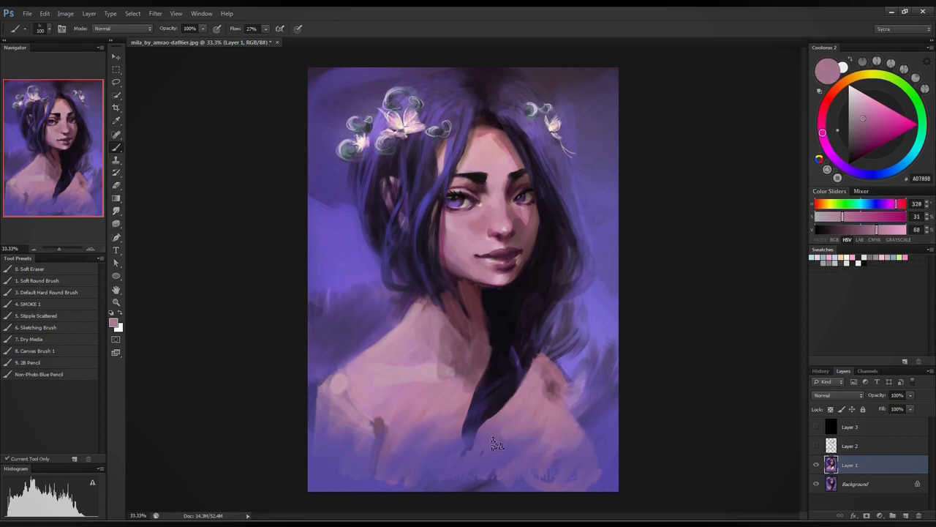
pyautogui.moveTo(474, 454)
pyautogui.mouseDown()
pyautogui.moveTo(430, 447)
pyautogui.moveTo(412, 430)
pyautogui.mouseUp()
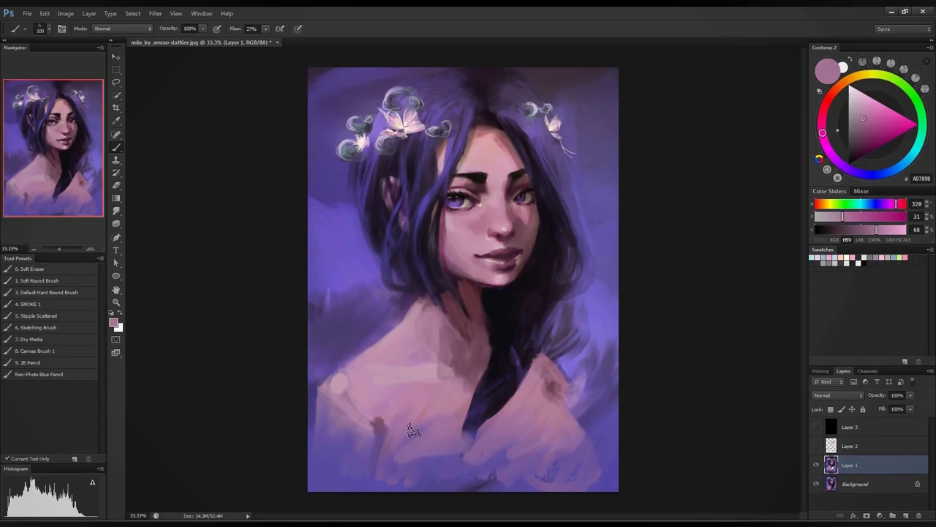
# - Smooth the near collarbone and model the shadow at the base of the neck with sampled light pink and mauve
pyautogui.keyDown('alt'); pyautogui.click(412, 384); pyautogui.keyUp('alt')
pyautogui.keyDown('alt'); pyautogui.click(395, 353); pyautogui.keyUp('alt')
pyautogui.moveTo(376, 364); pyautogui.dragTo(416, 367)
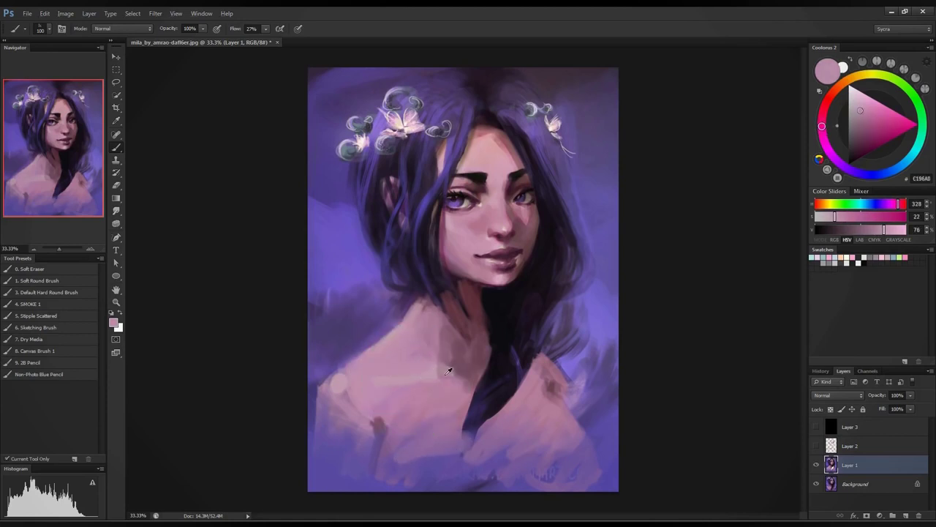
pyautogui.keyDown('alt'); pyautogui.click(448, 370); pyautogui.keyUp('alt')
pyautogui.keyDown('alt'); pyautogui.click(454, 362); pyautogui.keyUp('alt')
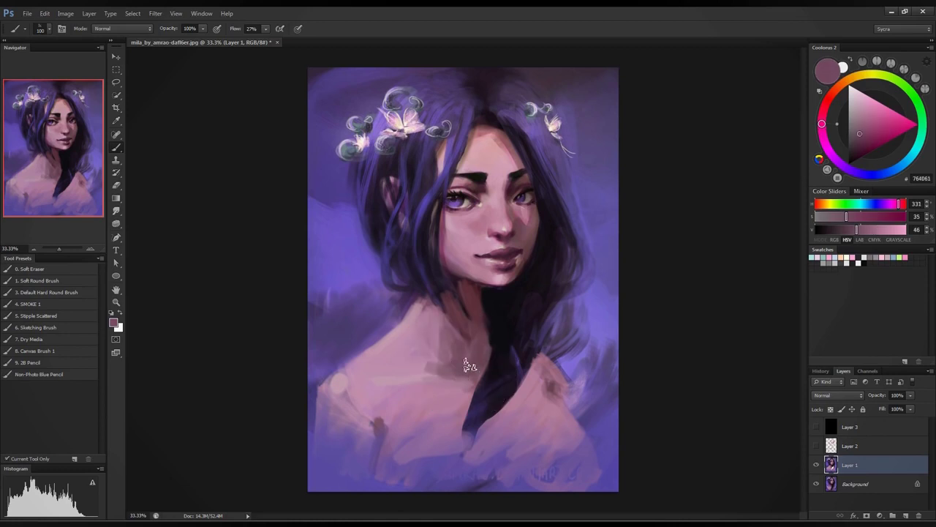
pyautogui.keyDown('alt'); pyautogui.click(420, 346); pyautogui.keyUp('alt')
pyautogui.moveTo(444, 362)
pyautogui.mouseDown()
pyautogui.moveTo(458, 337)
pyautogui.moveTo(463, 363)
pyautogui.mouseUp()
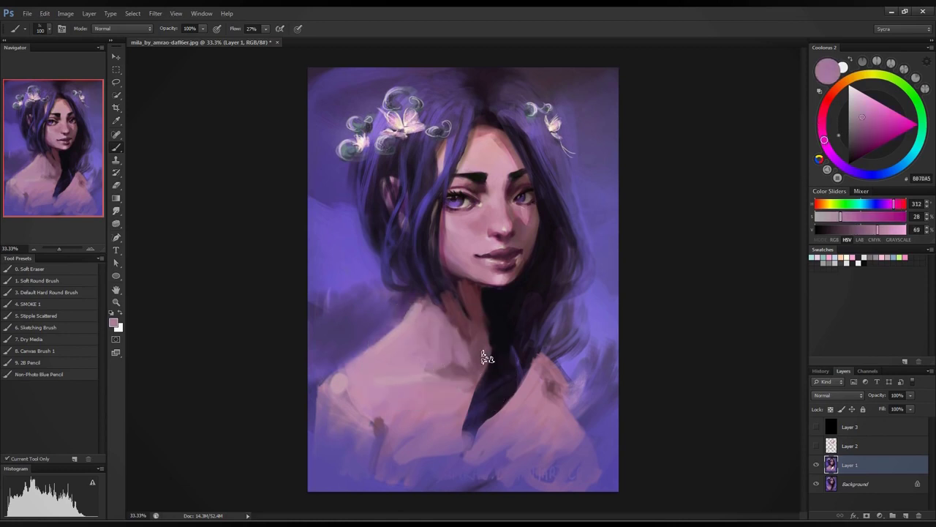
# - Check the Layer 2 sketch briefly, and reshape the crown of the head with sampled near-black and background purples
pyautogui.click(816, 445)
pyautogui.click(817, 445)
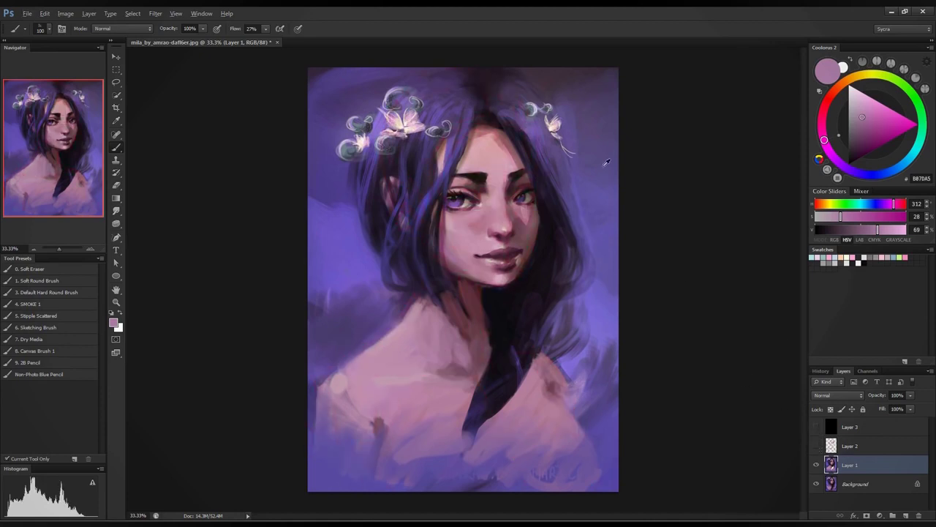
pyautogui.keyDown('alt'); pyautogui.click(493, 105); pyautogui.keyUp('alt')
pyautogui.moveTo(476, 100); pyautogui.dragTo(453, 89)
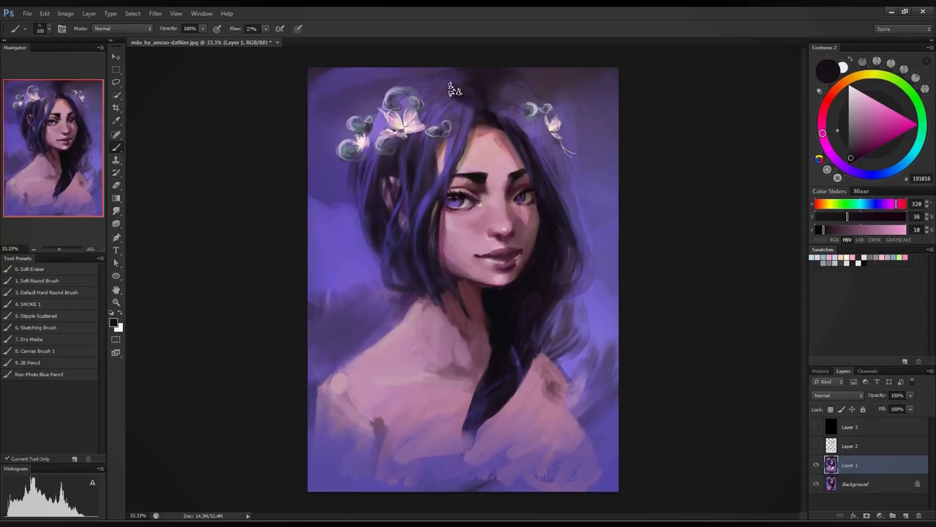
pyautogui.keyDown('alt'); pyautogui.click(425, 77); pyautogui.keyUp('alt')
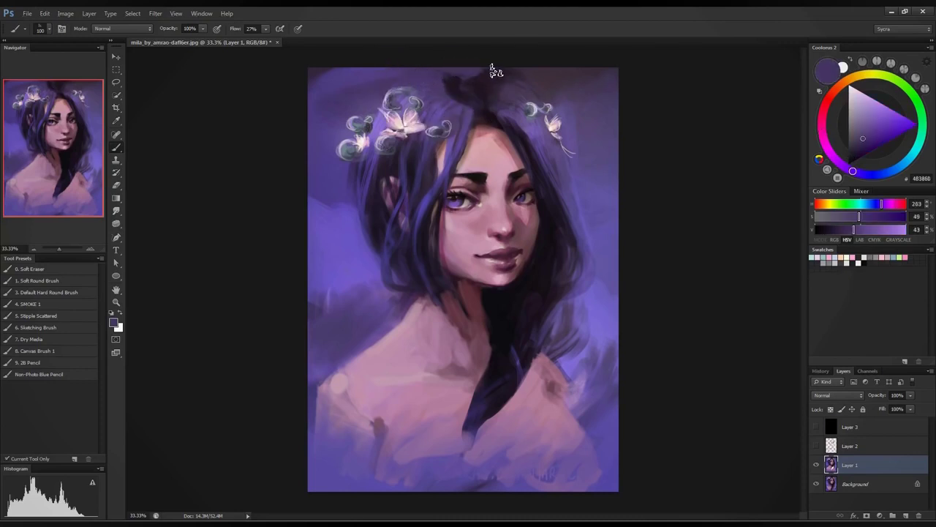
pyautogui.moveTo(487, 78); pyautogui.dragTo(515, 93)
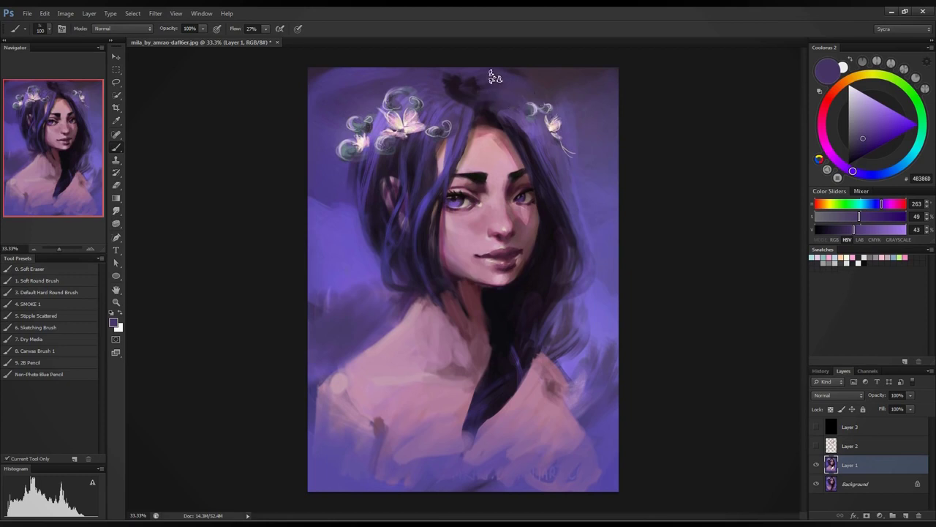
pyautogui.keyDown('alt'); pyautogui.click(552, 84); pyautogui.keyUp('alt')
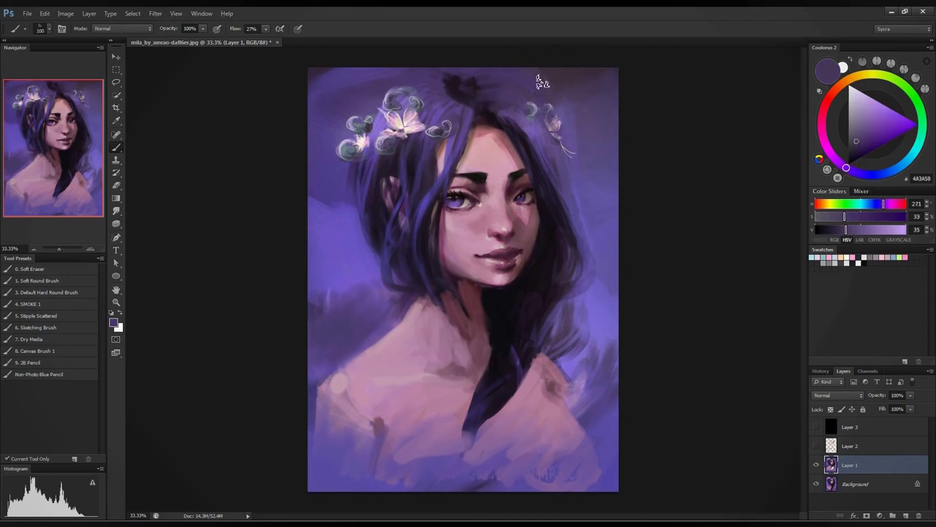
pyautogui.keyDown('alt'); pyautogui.click(550, 90); pyautogui.keyUp('alt')
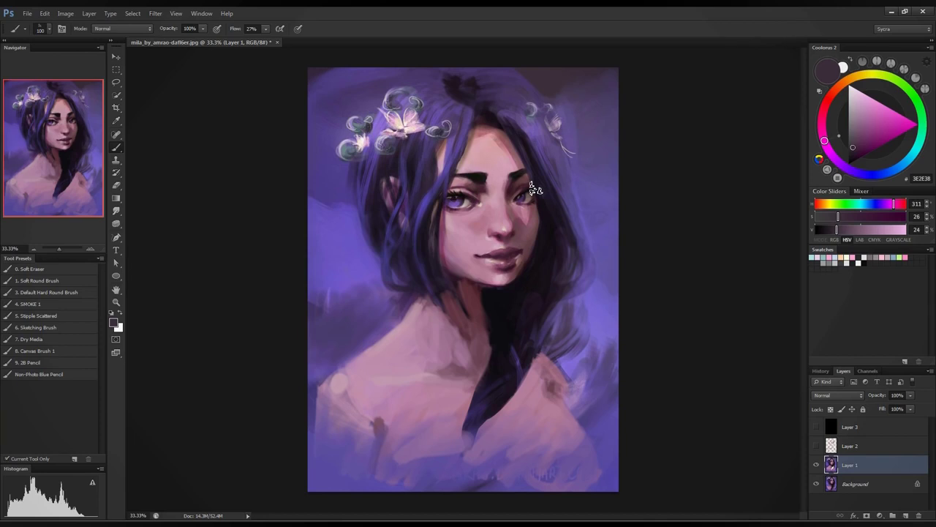
# - Round out the near shoulder and upper arm with sampled pinks and background purple, covering the pale circular highlight
pyautogui.keyDown('alt'); pyautogui.click(358, 407); pyautogui.keyUp('alt')
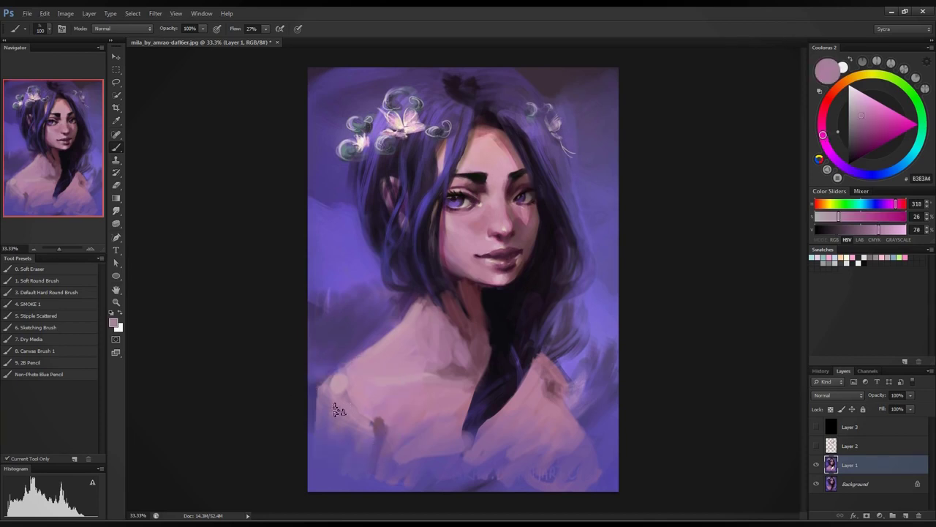
pyautogui.moveTo(340, 407)
pyautogui.mouseDown()
pyautogui.moveTo(318, 421)
pyautogui.moveTo(313, 410)
pyautogui.moveTo(327, 443)
pyautogui.moveTo(348, 436)
pyautogui.moveTo(363, 461)
pyautogui.mouseUp()
pyautogui.keyDown('alt'); pyautogui.click(328, 358); pyautogui.keyUp('alt')
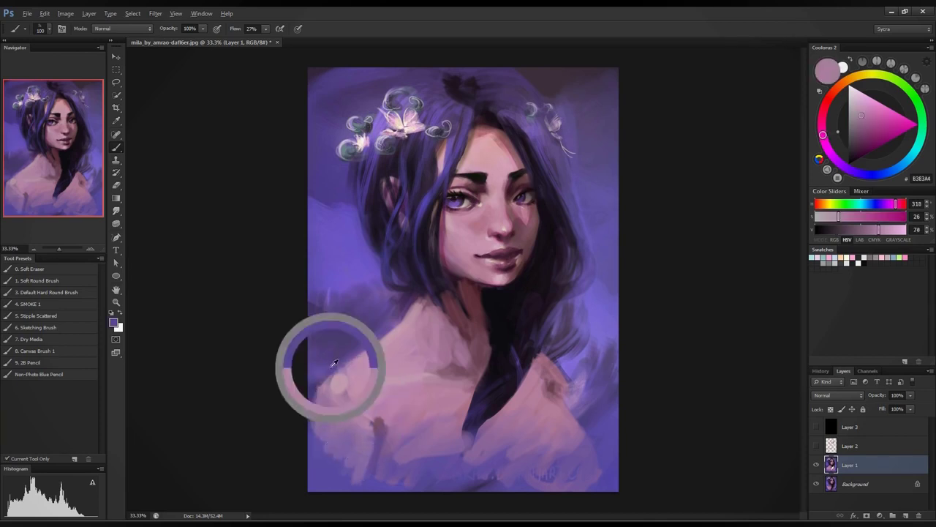
pyautogui.keyDown('alt'); pyautogui.click(359, 390); pyautogui.keyUp('alt')
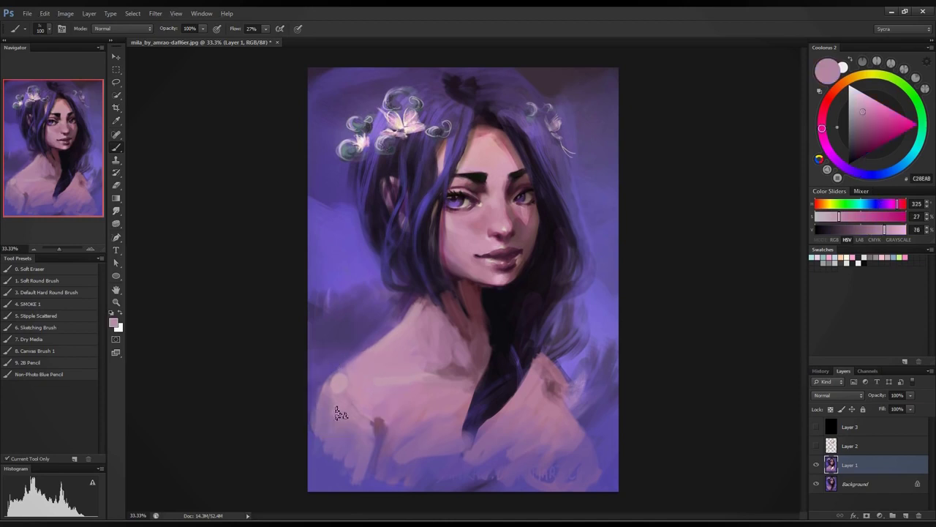
pyautogui.keyDown('alt'); pyautogui.click(334, 378); pyautogui.keyUp('alt')
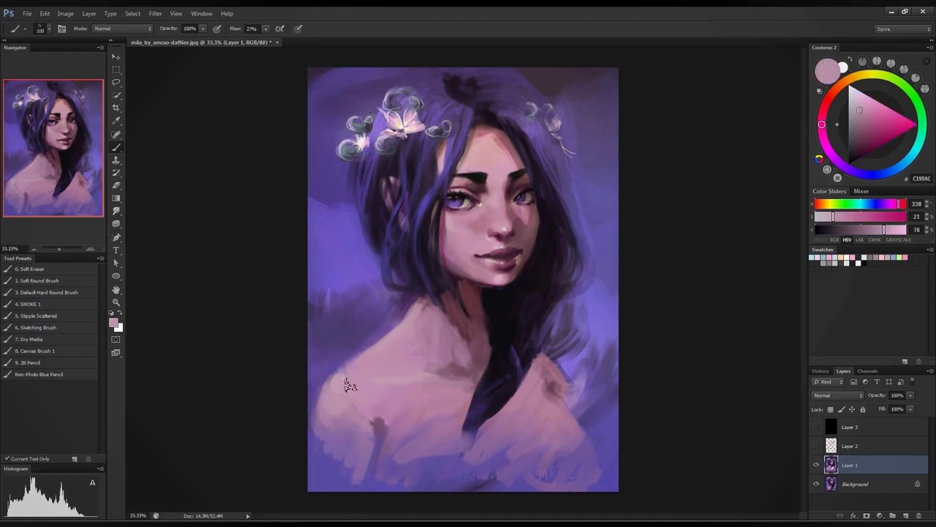
pyautogui.moveTo(351, 389); pyautogui.dragTo(350, 453)
pyautogui.keyDown('alt'); pyautogui.click(349, 386); pyautogui.keyUp('alt')
pyautogui.click(345, 384)
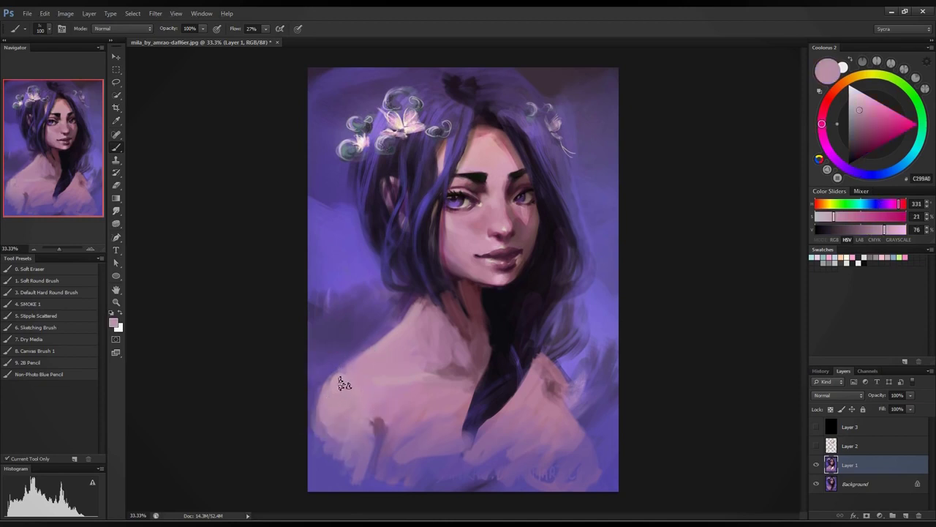
# - Reduce the brush size to 25 and repaint the far eye's lid line and iris with sampled dark tones and purple
pyautogui.moveTo(552, 128); pyautogui.dragTo(575, 155)
pyautogui.press('[')
pyautogui.press('[')
pyautogui.press('[')
pyautogui.press('[')
pyautogui.press('[')
pyautogui.press('[')
pyautogui.keyDown('alt'); pyautogui.click(455, 196); pyautogui.keyUp('alt')
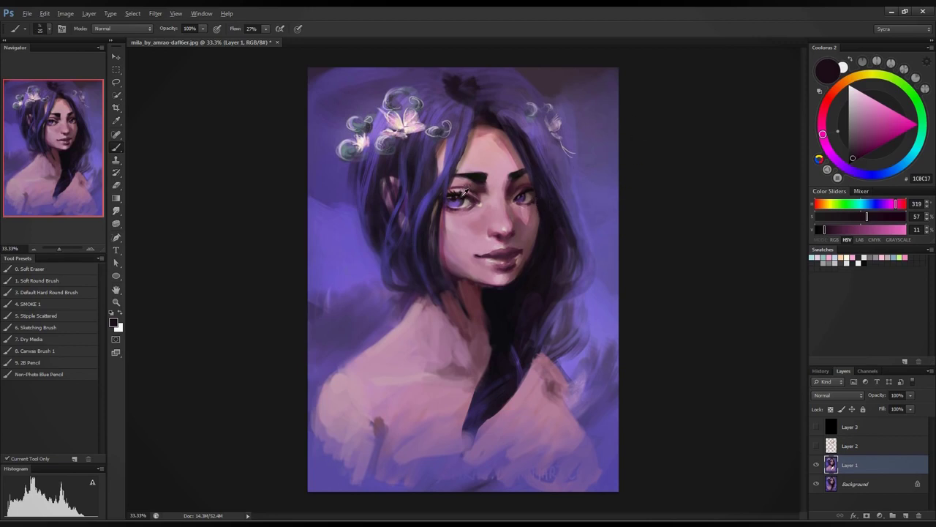
pyautogui.keyDown('alt'); pyautogui.click(531, 194); pyautogui.keyUp('alt')
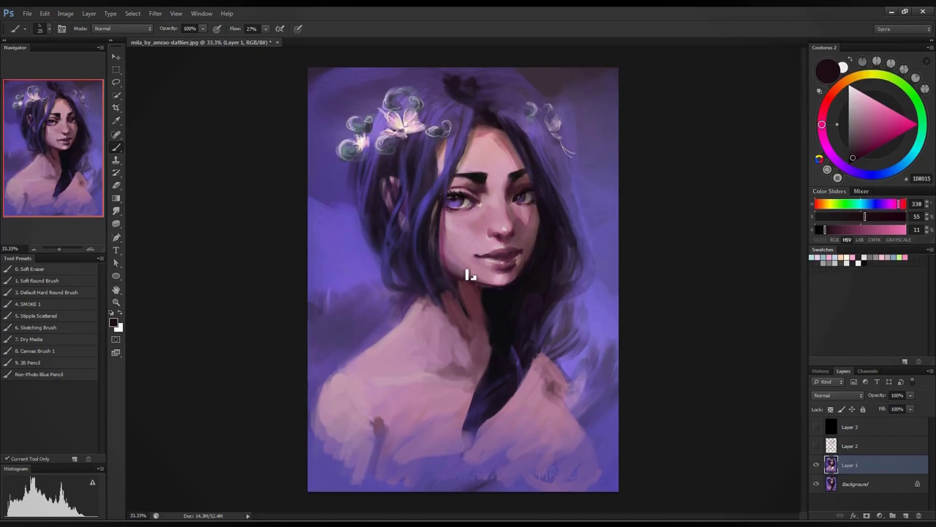
pyautogui.keyDown('alt'); pyautogui.click(524, 205); pyautogui.keyUp('alt')
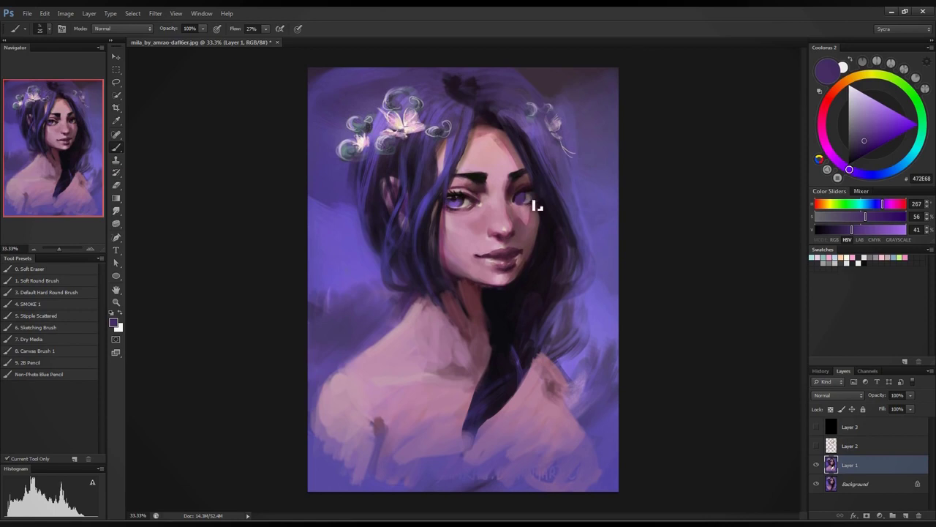
pyautogui.keyDown('alt'); pyautogui.click(535, 206); pyautogui.keyUp('alt')
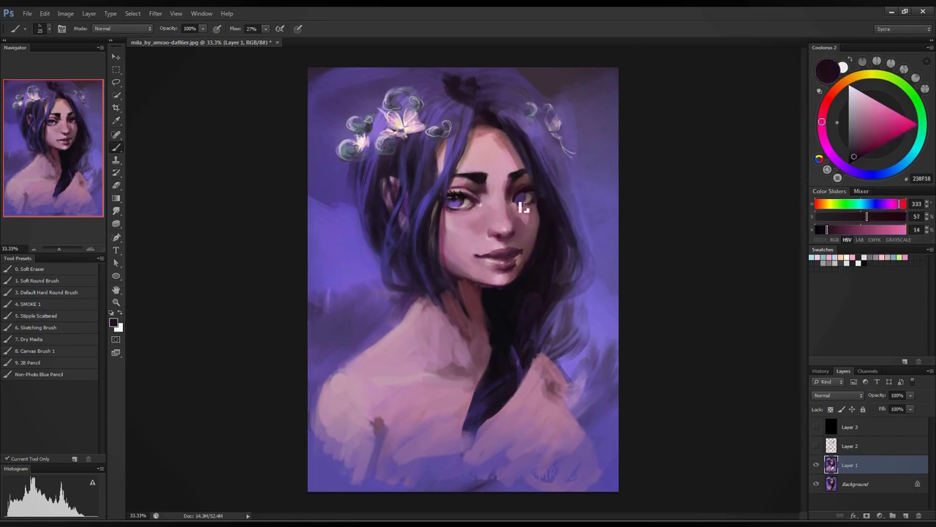
# - Check the Layer 2 sketch briefly, and refine the far eye's white, outer corner and purple iris with sampled colours
pyautogui.click(815, 445)
pyautogui.click(816, 445)
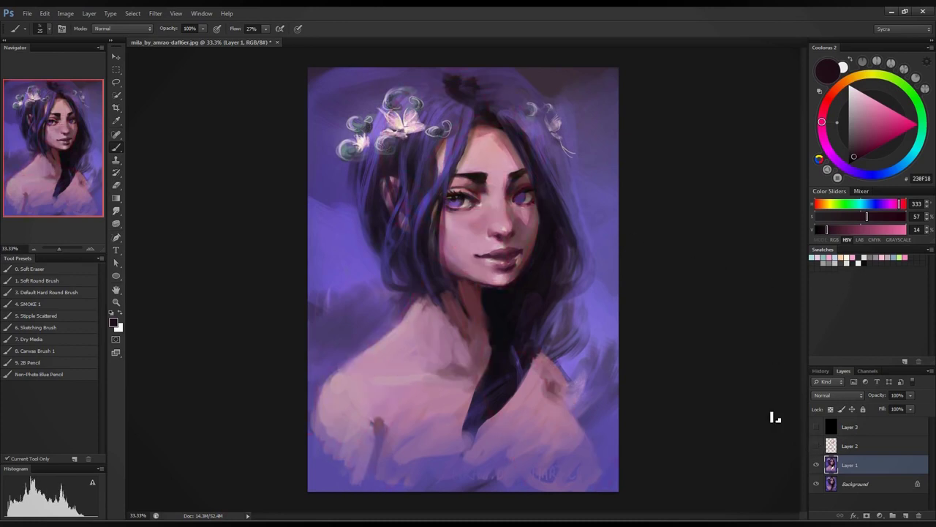
pyautogui.keyDown('alt'); pyautogui.click(531, 198); pyautogui.keyUp('alt')
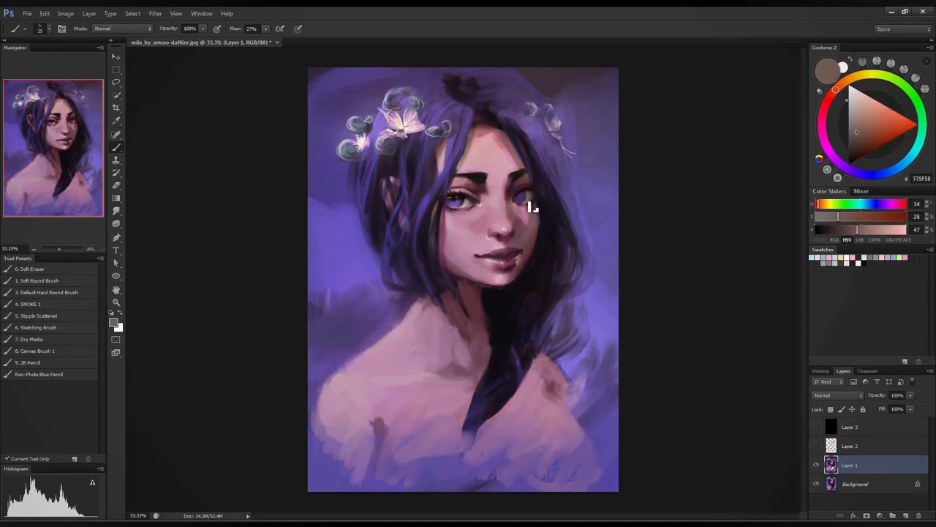
pyautogui.keyDown('alt'); pyautogui.click(535, 189); pyautogui.keyUp('alt')
pyautogui.keyDown('alt'); pyautogui.click(528, 199); pyautogui.keyUp('alt')
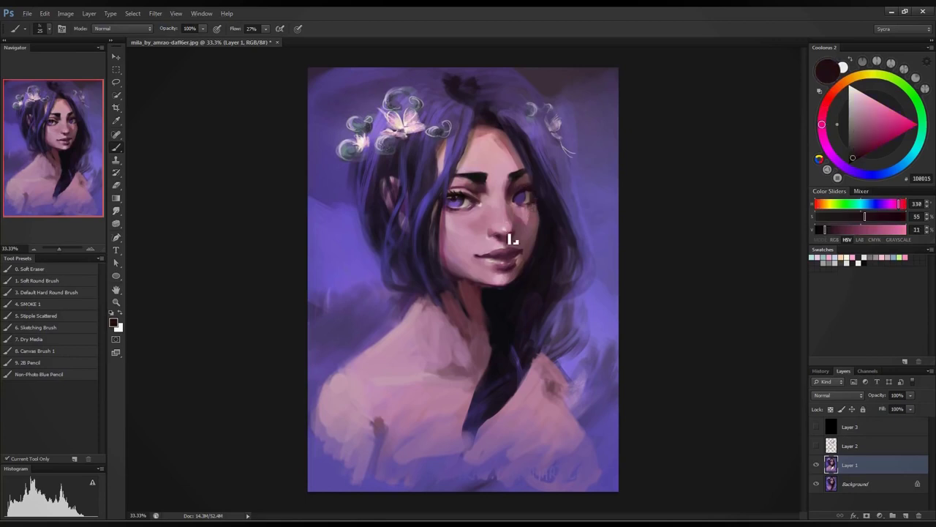
pyautogui.keyDown('alt'); pyautogui.click(523, 197); pyautogui.keyUp('alt')
pyautogui.keyDown('alt'); pyautogui.click(462, 202); pyautogui.keyUp('alt')
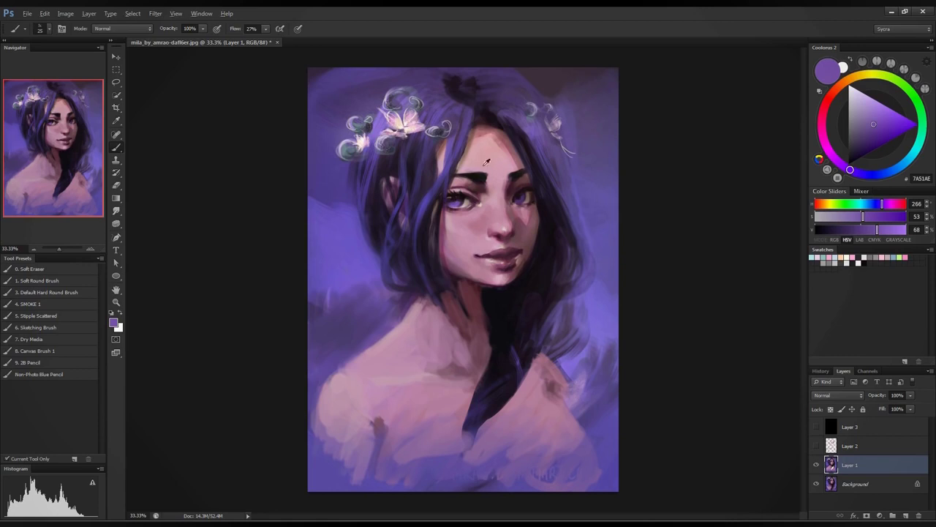
# - Pick a light blue, shift its hue to 190, and paint it over both irises
pyautogui.keyDown('alt'); pyautogui.click(483, 165); pyautogui.keyUp('alt')
pyautogui.keyDown('alt'); pyautogui.click(460, 197); pyautogui.keyUp('alt')
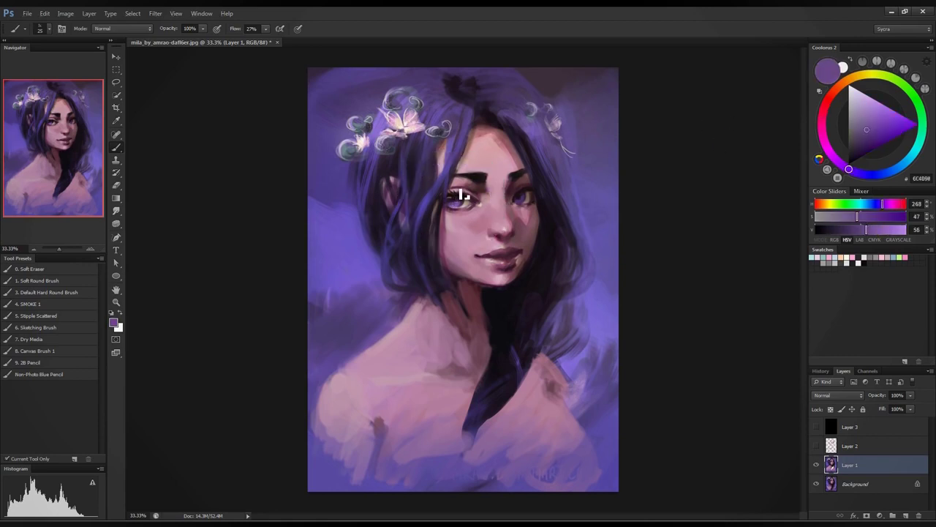
pyautogui.click(898, 168)
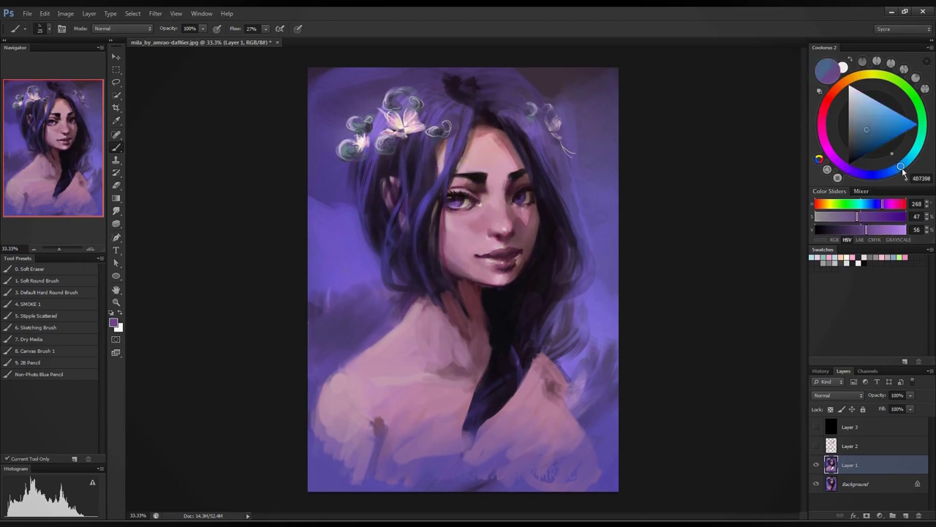
pyautogui.moveTo(869, 131); pyautogui.dragTo(879, 116)
pyautogui.click(899, 147)
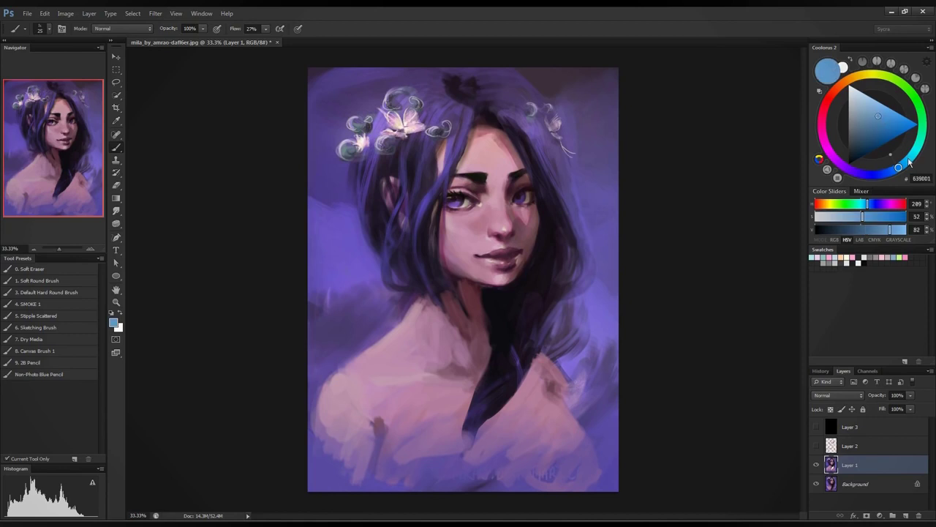
pyautogui.scroll(-1, 899, 147)
pyautogui.moveTo(455, 211); pyautogui.dragTo(458, 206)
pyautogui.moveTo(524, 207); pyautogui.dragTo(528, 194)
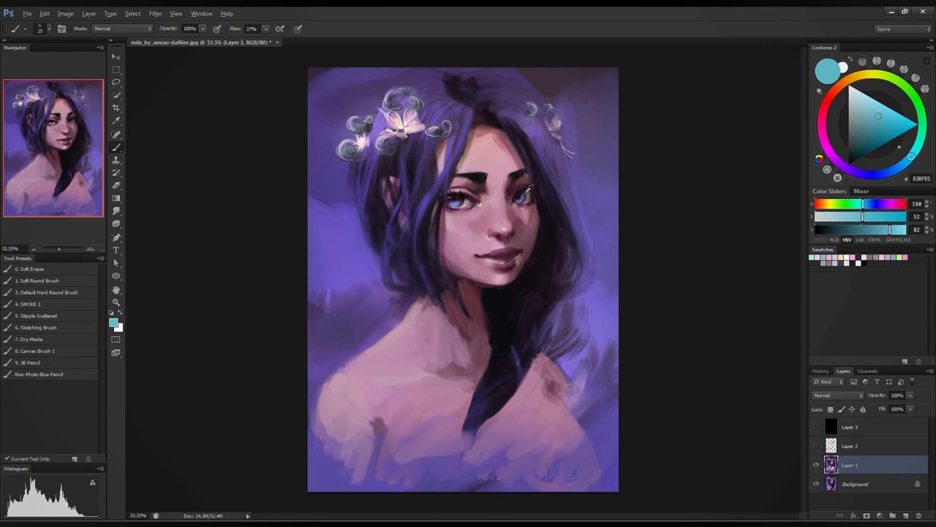
# - Touch up the blue irises with sampled dark purple and mid blue
pyautogui.keyDown('alt'); pyautogui.click(514, 180); pyautogui.keyUp('alt')
pyautogui.keyDown('alt'); pyautogui.click(460, 200); pyautogui.keyUp('alt')
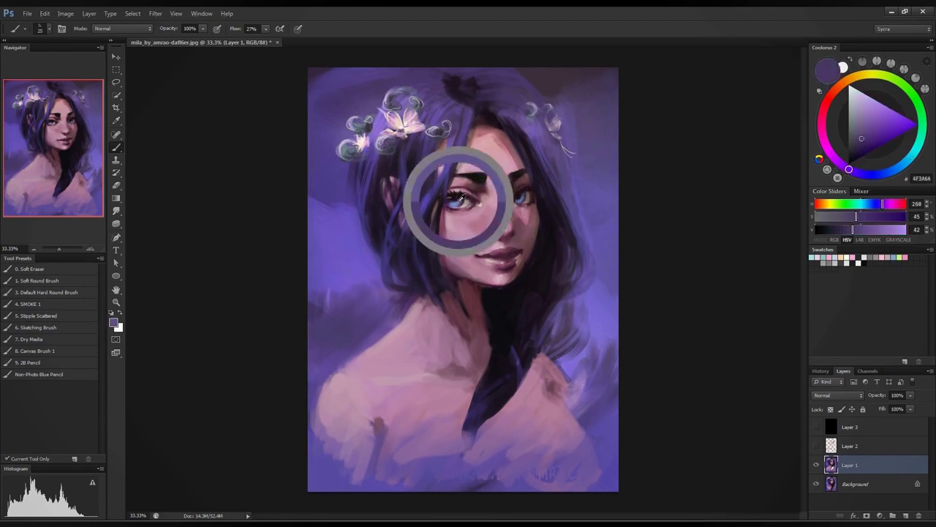
pyautogui.keyDown('alt'); pyautogui.click(457, 207); pyautogui.keyUp('alt')
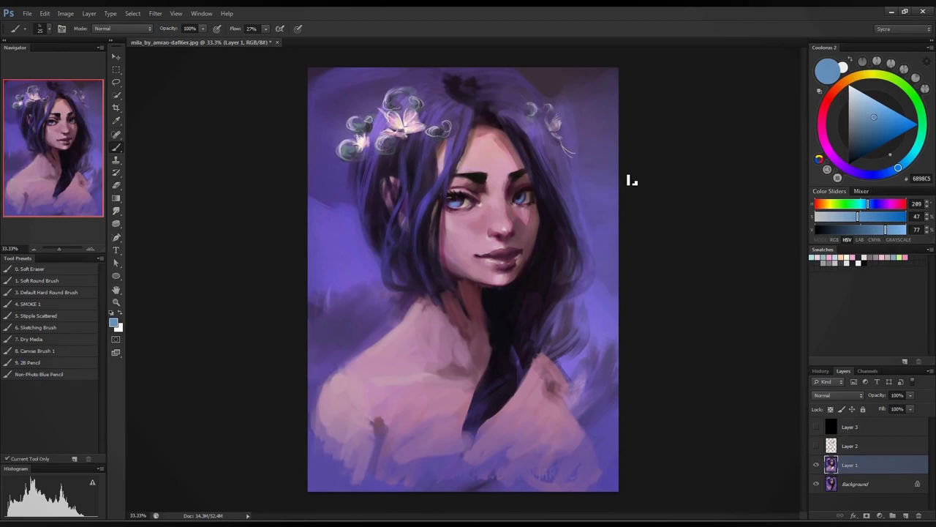
# - Sample dark purples, pick a deep violet at hue 263, and darken details of the far eye
pyautogui.keyDown('alt'); pyautogui.click(558, 136); pyautogui.keyUp('alt')
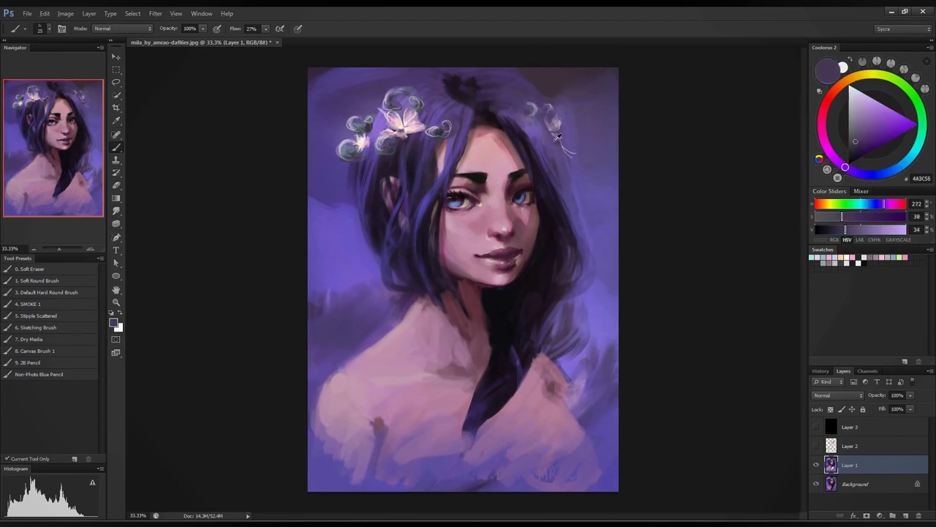
pyautogui.keyDown('alt'); pyautogui.click(555, 159); pyautogui.keyUp('alt')
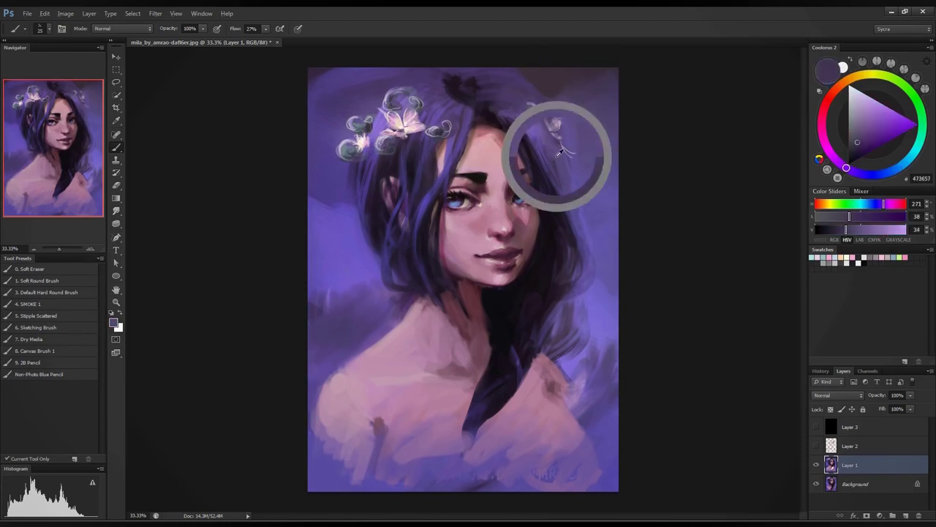
pyautogui.click(864, 143)
pyautogui.click(862, 149)
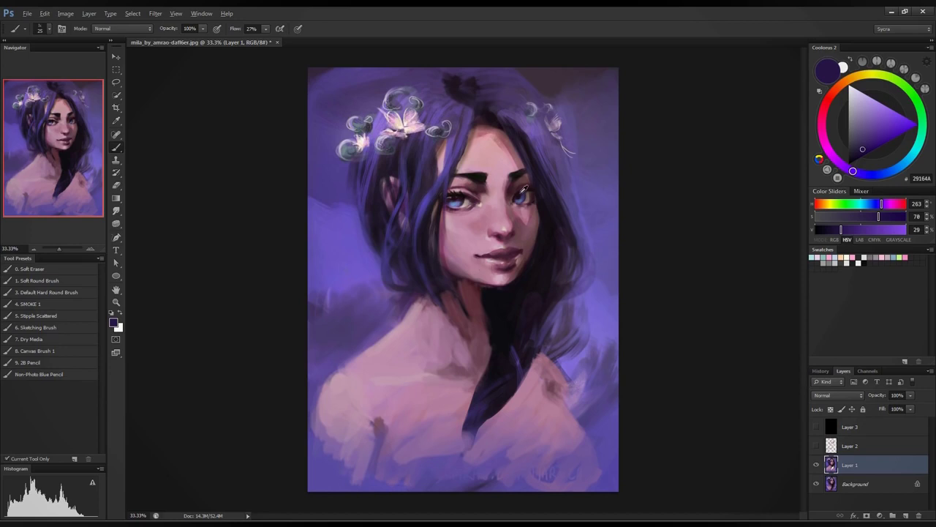
pyautogui.keyDown('alt'); pyautogui.click(524, 190); pyautogui.keyUp('alt')
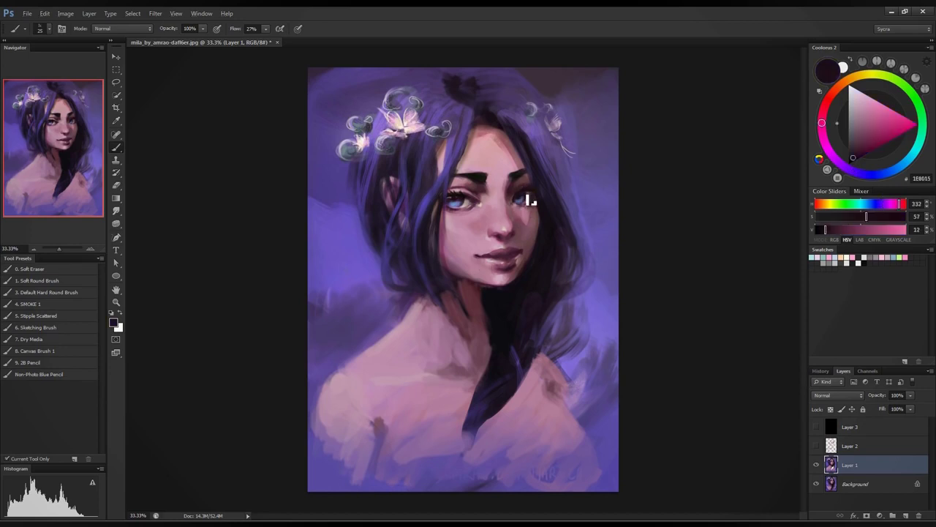
# - Reduce the brush size, add small white eye highlights, and paint a teal accent at hue 174 into the far iris
pyautogui.press('[')
pyautogui.click(843, 67)
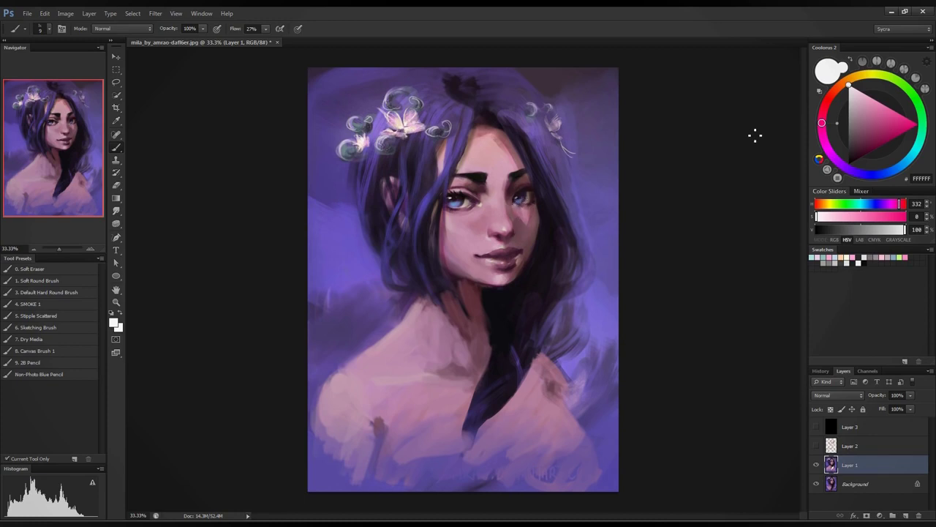
pyautogui.click(920, 150)
pyautogui.click(889, 117)
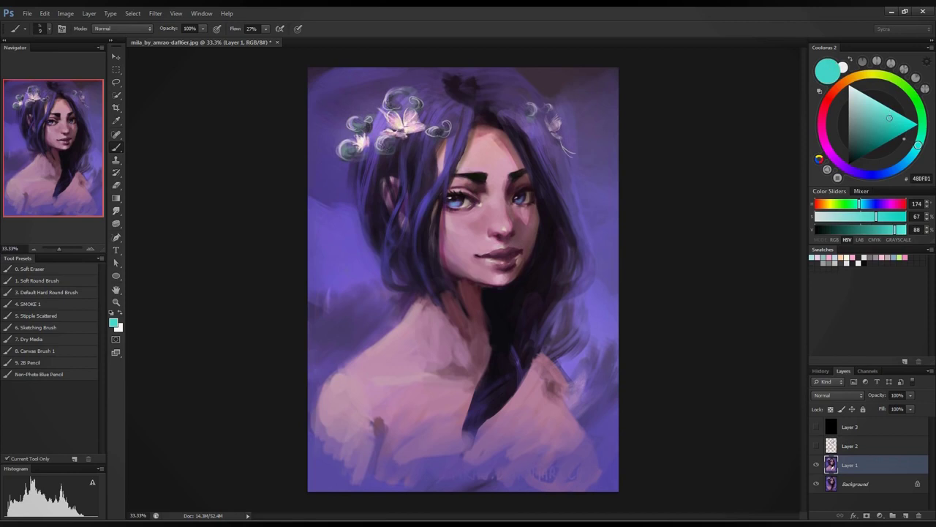
pyautogui.moveTo(523, 203); pyautogui.dragTo(522, 200)
# - Sample the near eye's dark lid tone and mix a muted blue at hue 233 to touch up the eyes
pyautogui.keyDown('alt'); pyautogui.click(463, 189); pyautogui.keyUp('alt')
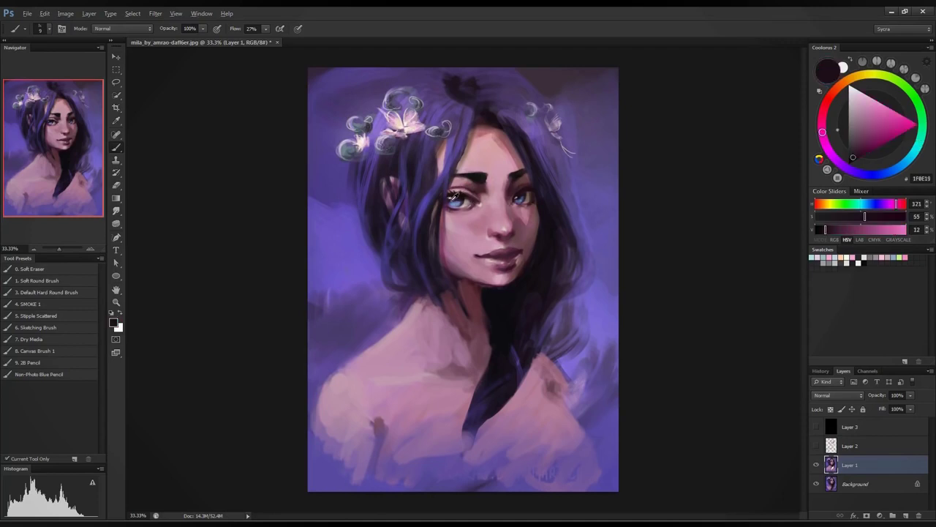
pyautogui.keyDown('alt'); pyautogui.click(564, 175); pyautogui.keyUp('alt')
pyautogui.click(879, 175)
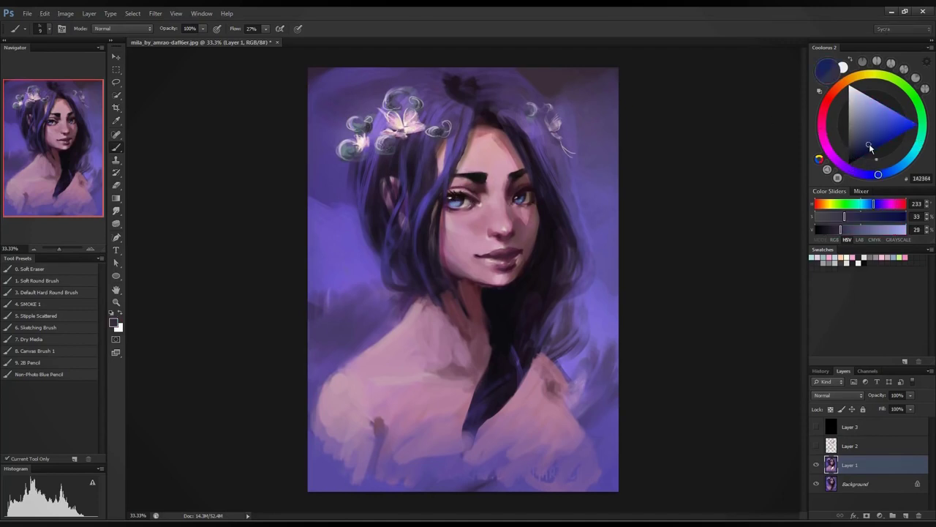
pyautogui.click(864, 137)
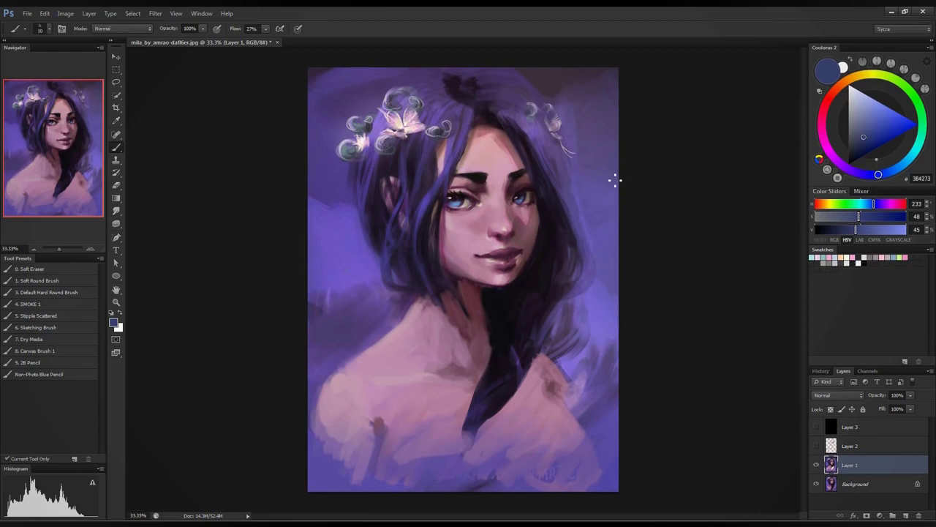
# - Enlarge the brush to 150 and rework the portrait's upper-right background with sampled dark purples
pyautogui.press(']')
pyautogui.press(']')
pyautogui.press(']')
pyautogui.press(']')
pyautogui.press(']')
pyautogui.press(']')
pyautogui.press(']')
pyautogui.press(']')
pyautogui.keyDown('alt'); pyautogui.click(599, 156); pyautogui.keyUp('alt')
pyautogui.keyDown('alt'); pyautogui.click(547, 80); pyautogui.keyUp('alt')
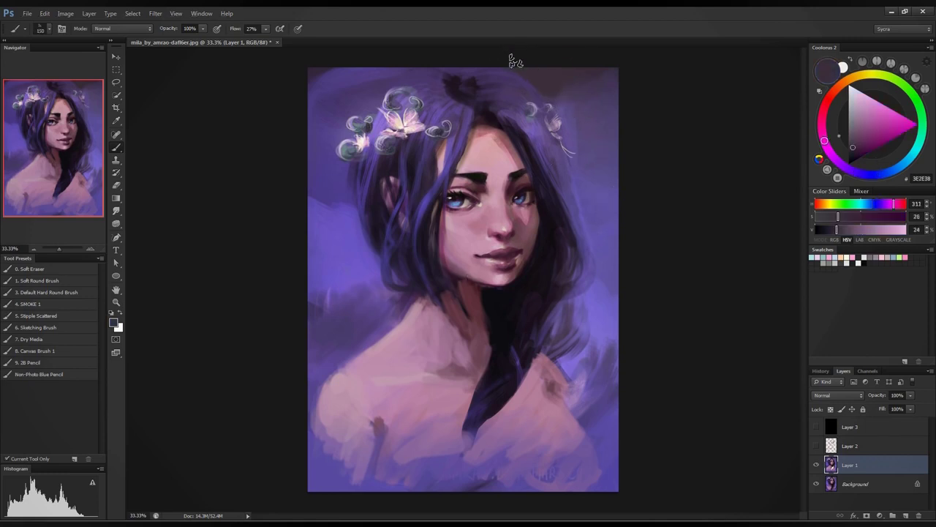
# - Mix a greyish brown at hue 33 and brush a stroke of it onto the background beside the left side of the hair
pyautogui.keyDown('alt'); pyautogui.click(354, 262); pyautogui.keyUp('alt')
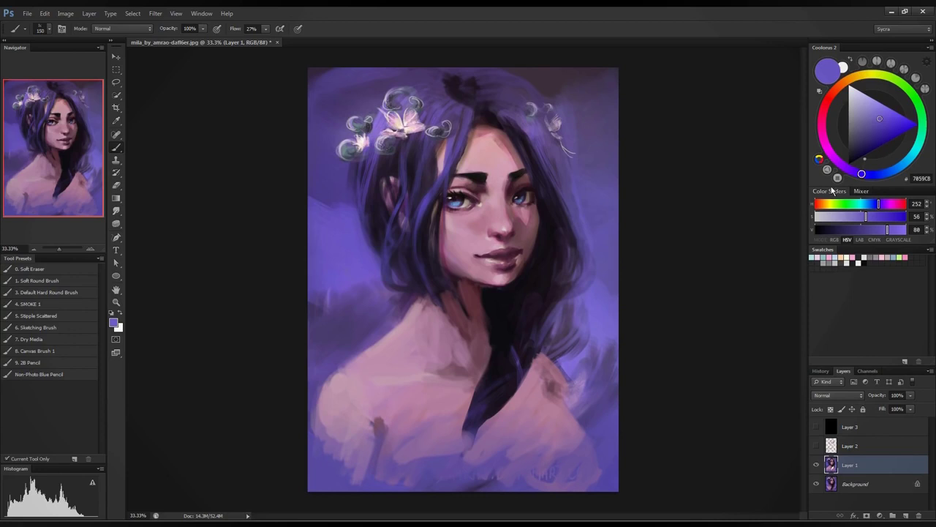
pyautogui.keyDown('alt'); pyautogui.moveTo(552, 245); pyautogui.dragTo(423, 272); pyautogui.keyUp('alt')
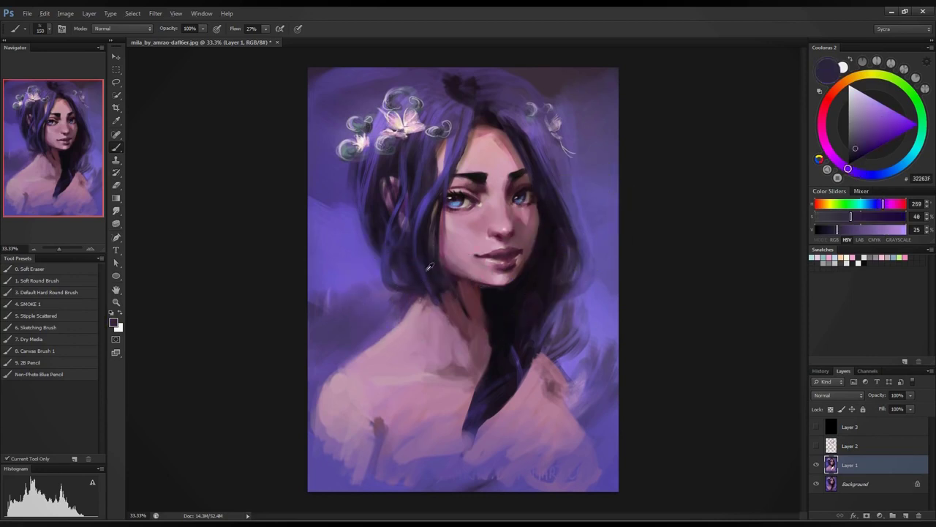
pyautogui.moveTo(849, 80); pyautogui.dragTo(849, 83)
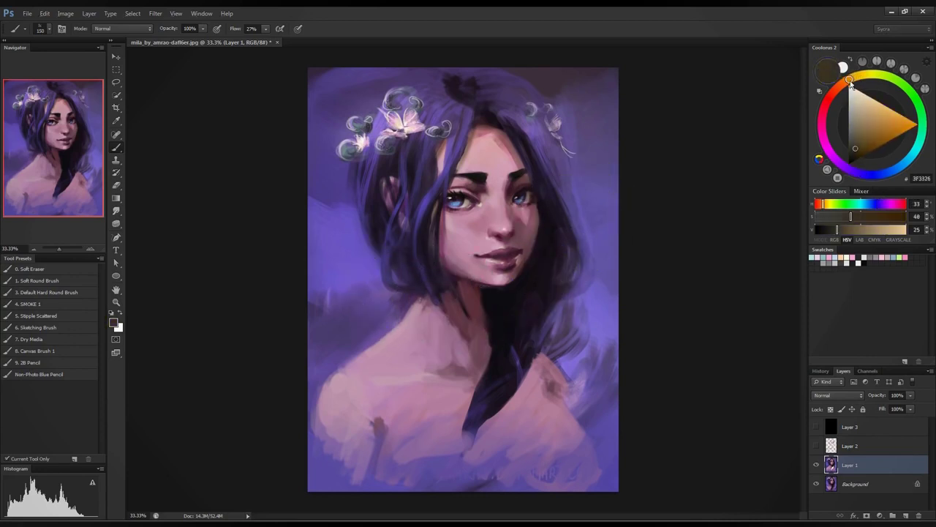
pyautogui.click(854, 130)
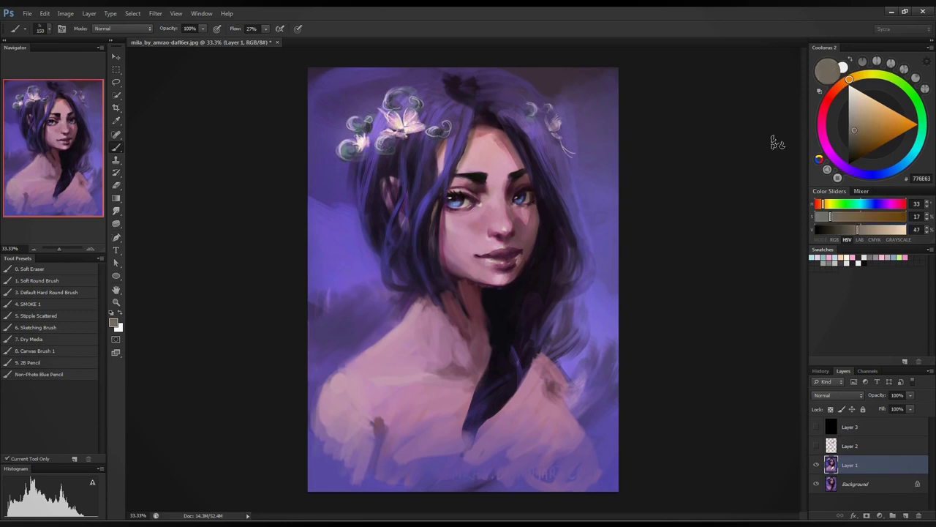
pyautogui.moveTo(351, 229); pyautogui.dragTo(369, 260)
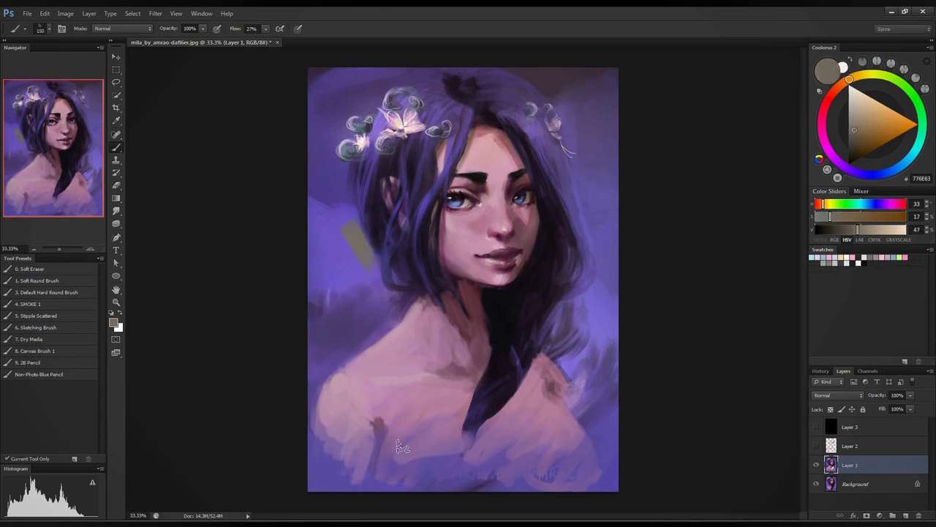
# - Warm the brown to hue 25, saturation 48 and brightness 63, and paint it along the hair's left edge down towards the shoulder
pyautogui.click(862, 132)
pyautogui.click(844, 83)
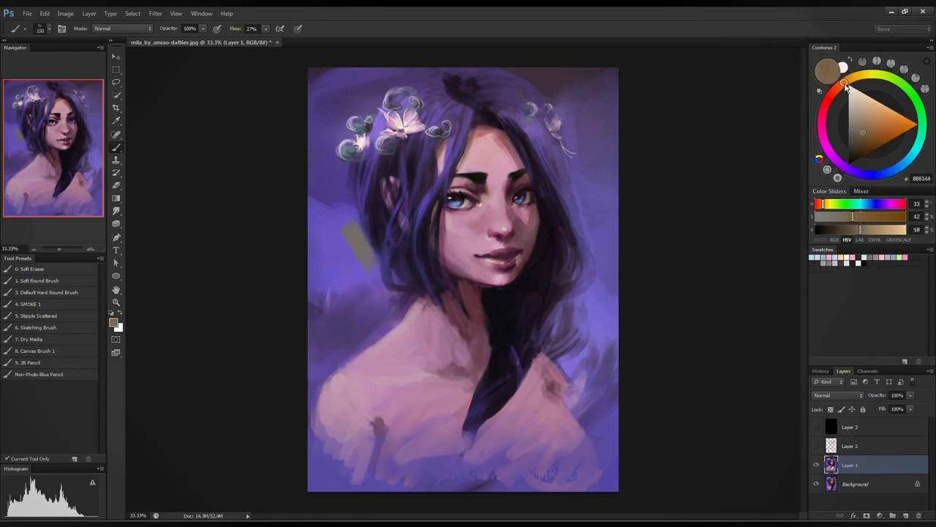
pyautogui.moveTo(864, 130); pyautogui.dragTo(870, 125)
pyautogui.click(869, 126)
pyautogui.moveTo(362, 233)
pyautogui.mouseDown()
pyautogui.moveTo(374, 266)
pyautogui.moveTo(354, 237)
pyautogui.moveTo(371, 303)
pyautogui.moveTo(404, 301)
pyautogui.moveTo(333, 355)
pyautogui.moveTo(392, 316)
pyautogui.moveTo(390, 292)
pyautogui.moveTo(373, 326)
pyautogui.mouseUp()
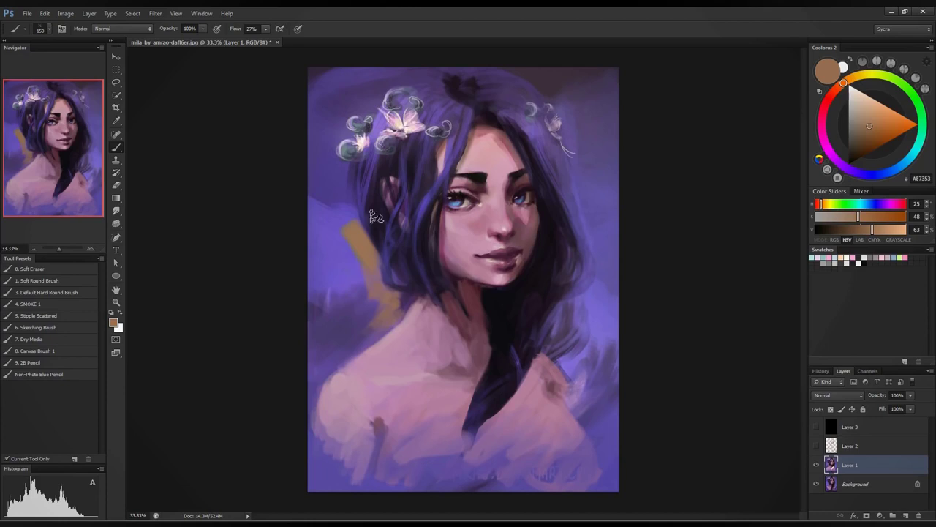
pyautogui.moveTo(349, 193); pyautogui.dragTo(360, 224)
pyautogui.moveTo(346, 192); pyautogui.dragTo(356, 221)
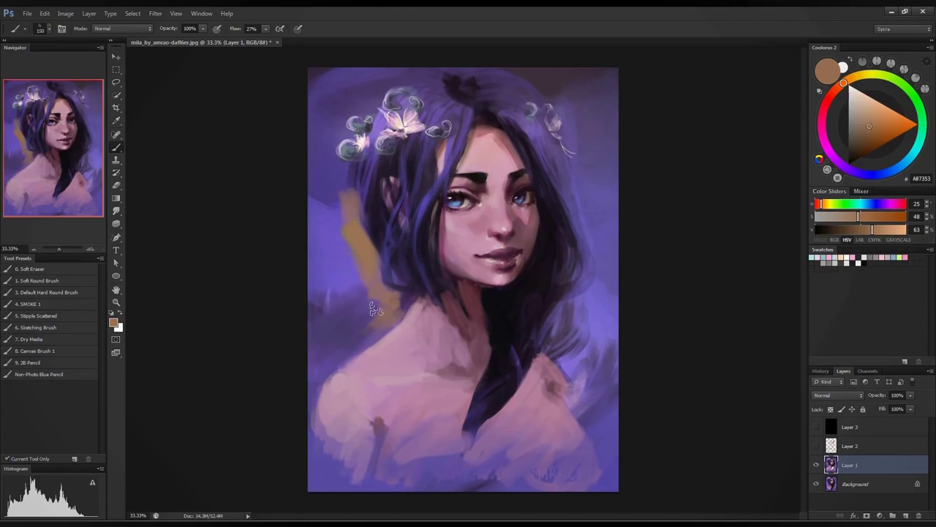
# - Shift the colour to orange at hue 18, intensify the strokes beside the hair's left edge, and lighten the orange to brightness 75
pyautogui.click(838, 86)
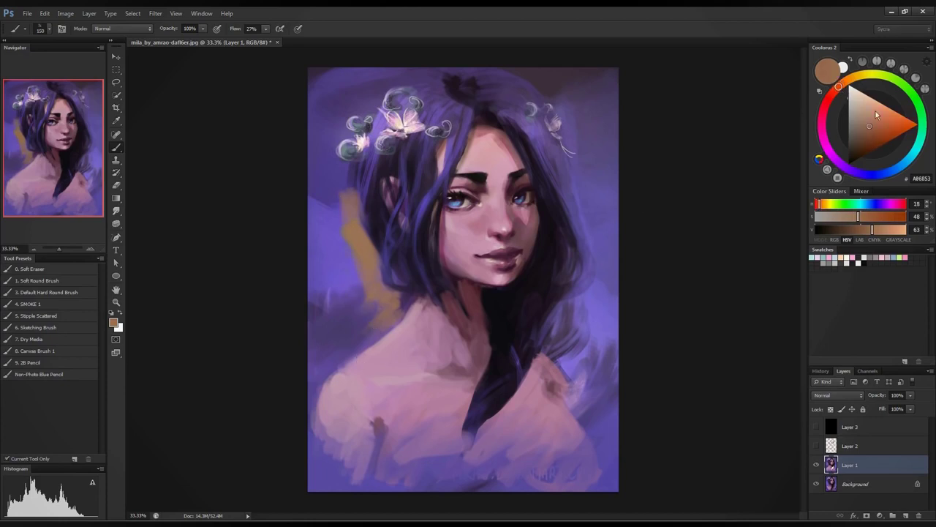
pyautogui.click(878, 125)
pyautogui.moveTo(341, 195); pyautogui.dragTo(372, 274)
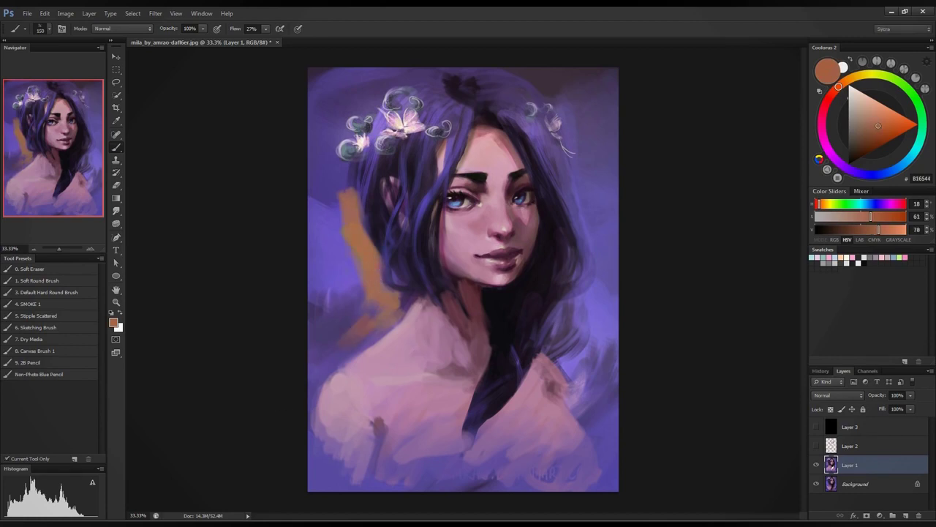
pyautogui.click(872, 117)
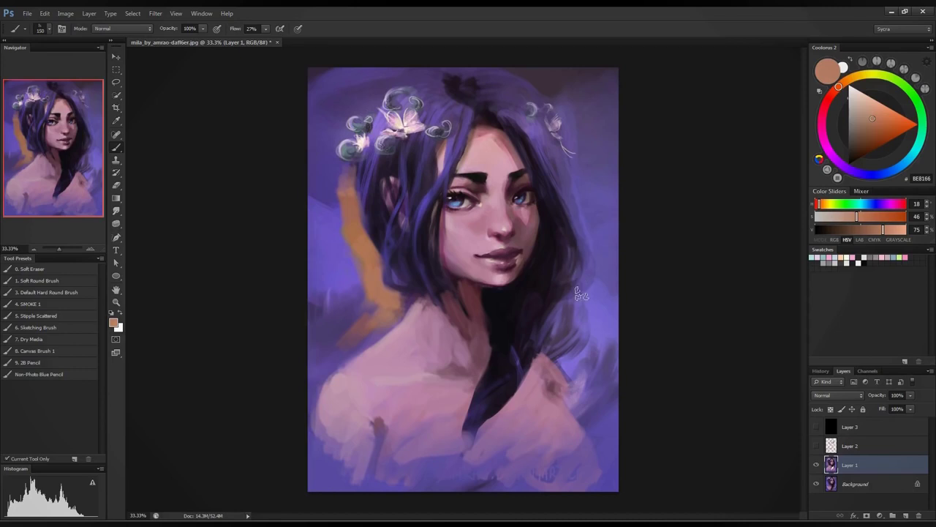
# - Paint thinner orange strokes along the right side of the hair, from the top of the background down to the shoulder
pyautogui.moveTo(582, 293)
pyautogui.mouseDown()
pyautogui.moveTo(564, 310)
pyautogui.moveTo(600, 282)
pyautogui.moveTo(603, 237)
pyautogui.mouseUp()
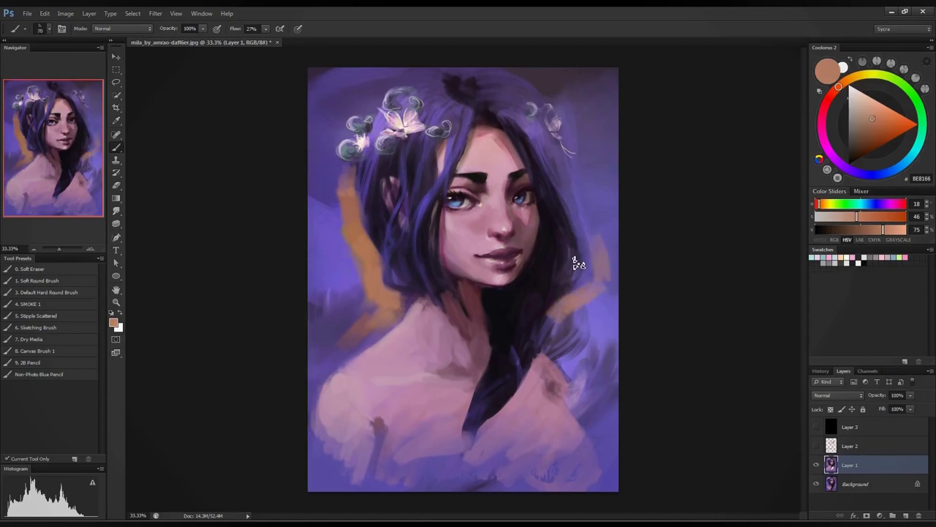
pyautogui.press(']')
pyautogui.press(']')
pyautogui.press(']')
pyautogui.moveTo(519, 73); pyautogui.dragTo(547, 95)
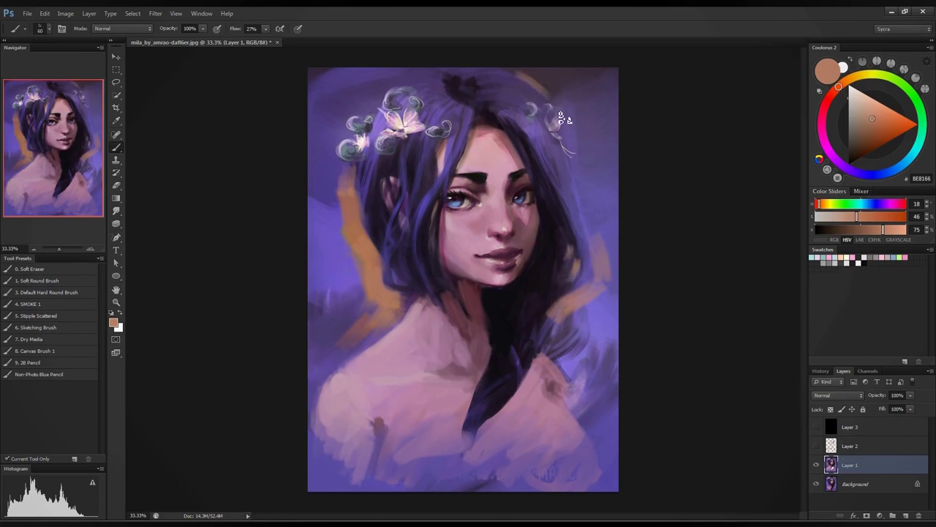
pyautogui.moveTo(562, 132); pyautogui.dragTo(592, 209)
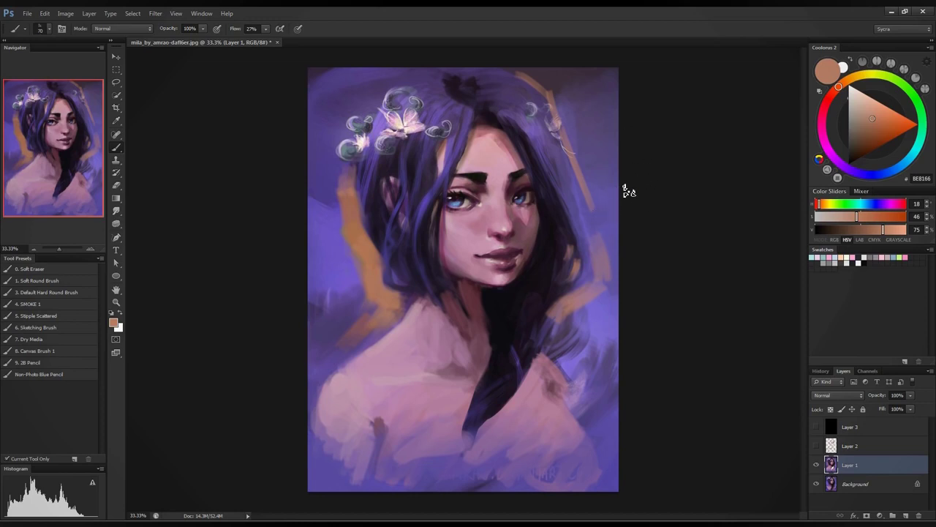
# - Enlarge the brush to 200, sample a brown from the orange stroke's edge, and spread it down the upper-right background
pyautogui.press(']')
pyautogui.press(']')
pyautogui.press(']')
pyautogui.press(']')
pyautogui.press(']')
pyautogui.press(']')
pyautogui.press(']')
pyautogui.press(']')
pyautogui.keyDown('alt'); pyautogui.click(537, 95); pyautogui.keyUp('alt')
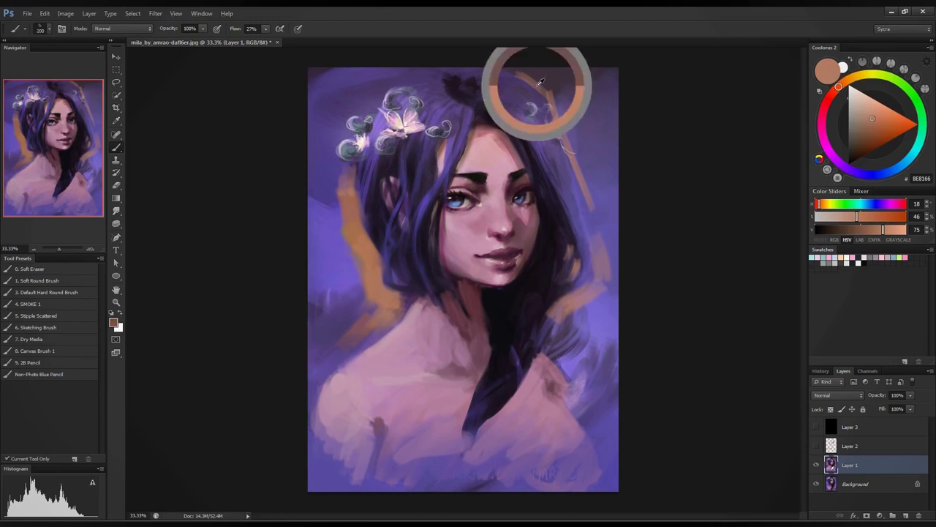
pyautogui.moveTo(559, 110); pyautogui.dragTo(595, 201)
# - Blend the brown into the upper-right background with repeatedly sampled muted purples and dark mauves
pyautogui.keyDown('alt'); pyautogui.click(571, 108); pyautogui.keyUp('alt')
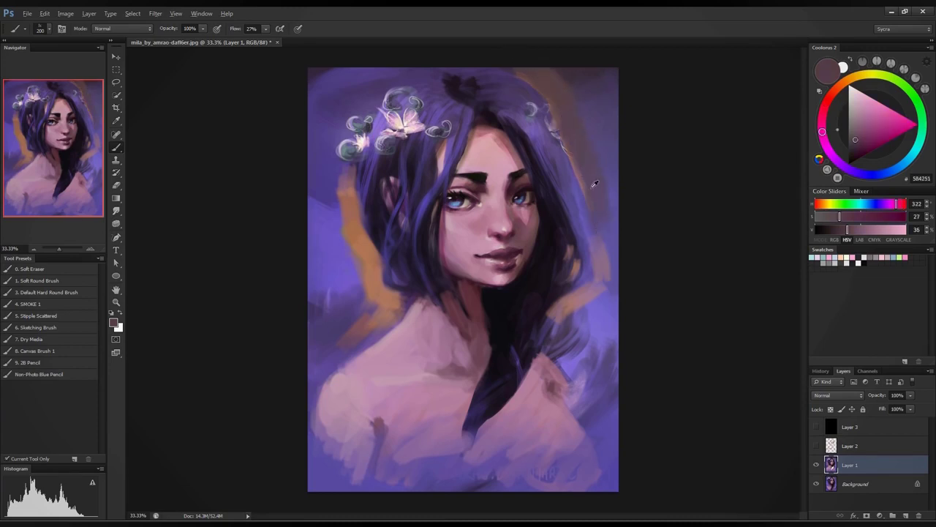
pyautogui.keyDown('alt'); pyautogui.click(583, 170); pyautogui.keyUp('alt')
pyautogui.keyDown('alt'); pyautogui.click(588, 134); pyautogui.keyUp('alt')
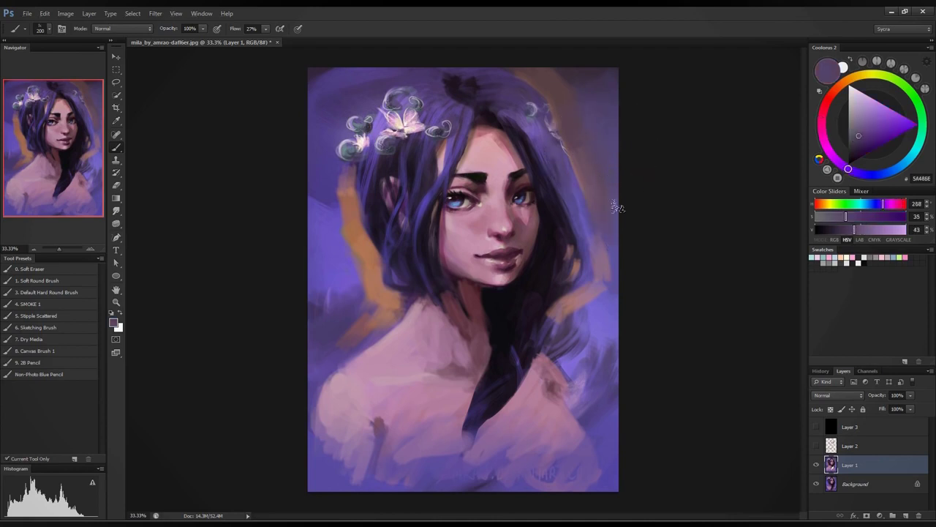
pyautogui.keyDown('alt'); pyautogui.click(591, 141); pyautogui.keyUp('alt')
pyautogui.keyDown('alt'); pyautogui.click(588, 122); pyautogui.keyUp('alt')
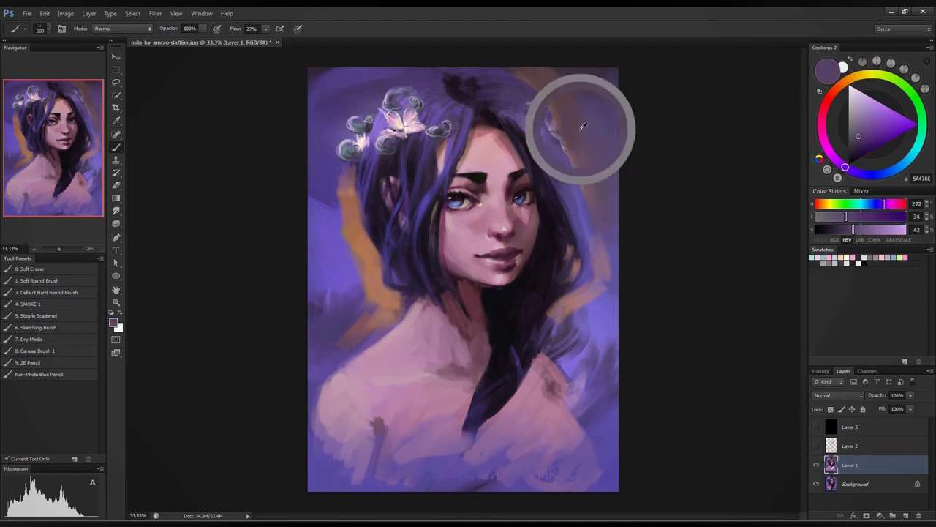
pyautogui.keyDown('alt'); pyautogui.click(573, 78); pyautogui.keyUp('alt')
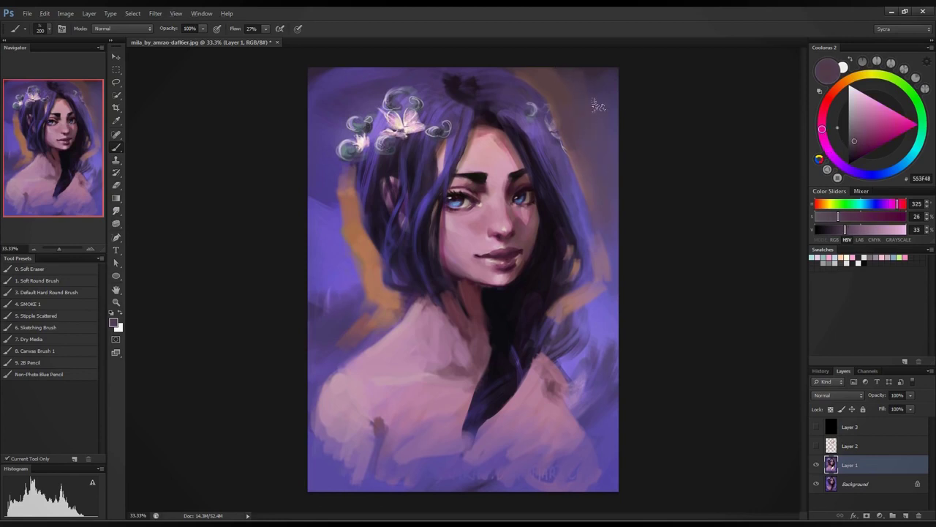
pyautogui.keyDown('alt'); pyautogui.click(581, 86); pyautogui.keyUp('alt')
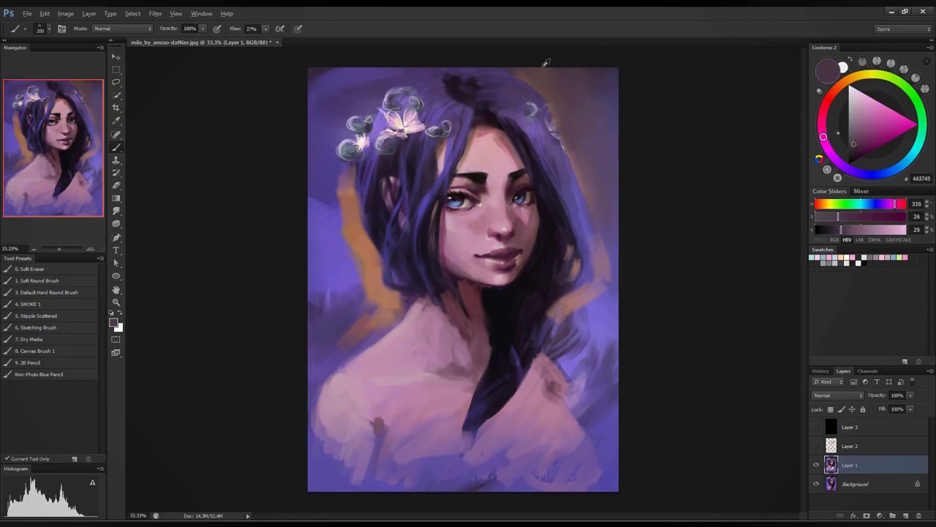
pyautogui.keyDown('alt'); pyautogui.click(591, 88); pyautogui.keyUp('alt')
# - Soften the orange strokes left of the hair by painting sampled browns and mauves outward and down toward the shoulder
pyautogui.keyDown('alt'); pyautogui.click(355, 229); pyautogui.keyUp('alt')
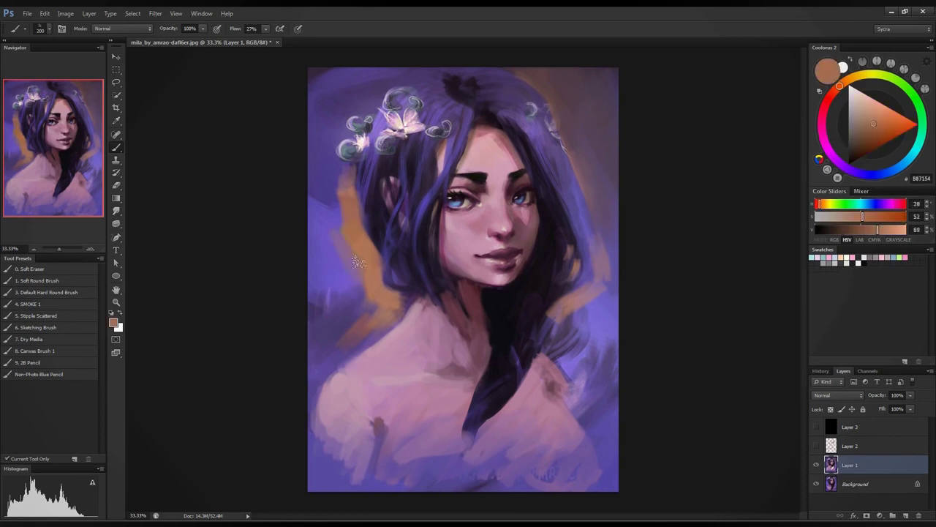
pyautogui.keyDown('alt'); pyautogui.click(372, 300); pyautogui.keyUp('alt')
pyautogui.moveTo(372, 300); pyautogui.dragTo(315, 363)
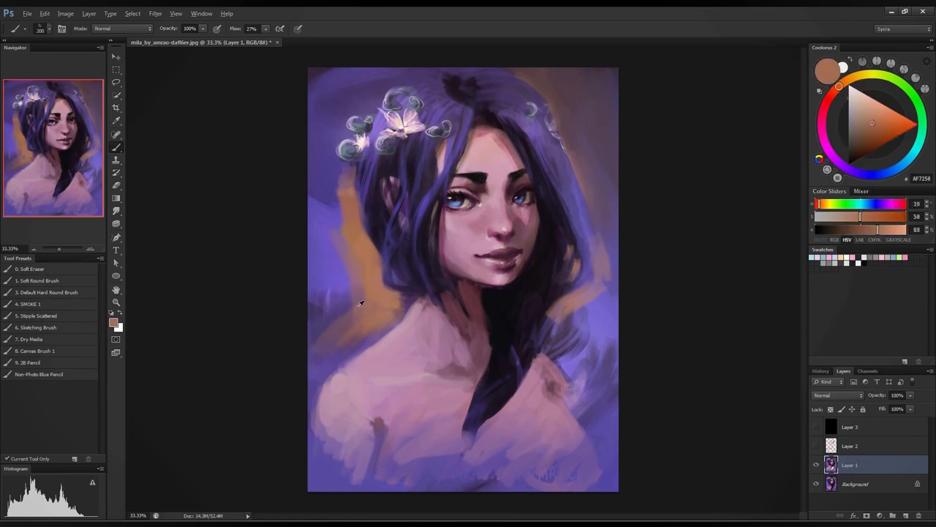
pyautogui.keyDown('alt'); pyautogui.click(356, 258); pyautogui.keyUp('alt')
pyautogui.moveTo(351, 274); pyautogui.dragTo(357, 334)
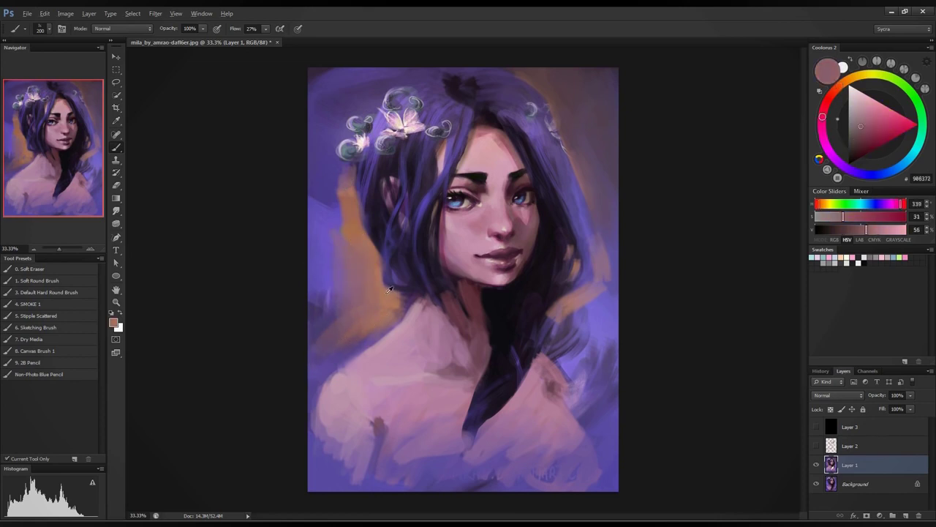
pyautogui.keyDown('alt'); pyautogui.click(357, 233); pyautogui.keyUp('alt')
pyautogui.keyDown('alt'); pyautogui.click(350, 233); pyautogui.keyUp('alt')
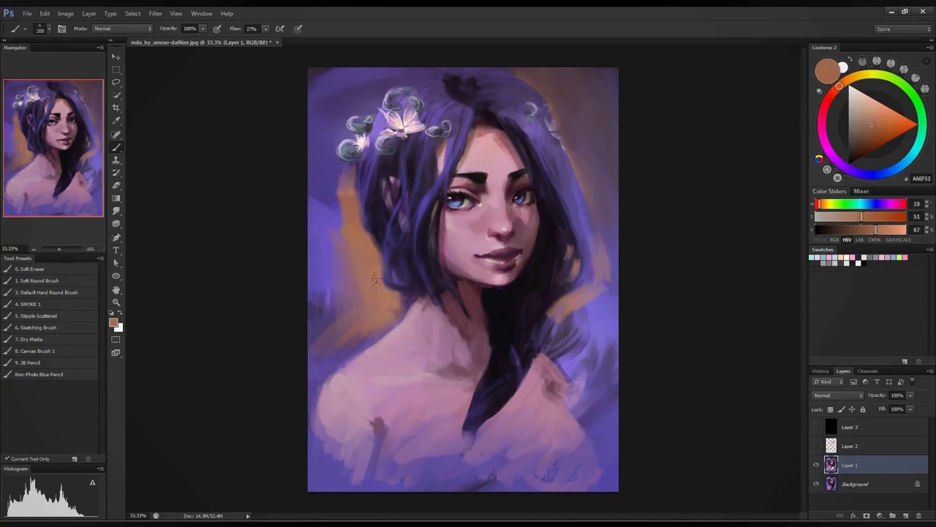
pyautogui.keyDown('alt'); pyautogui.click(319, 240); pyautogui.keyUp('alt')
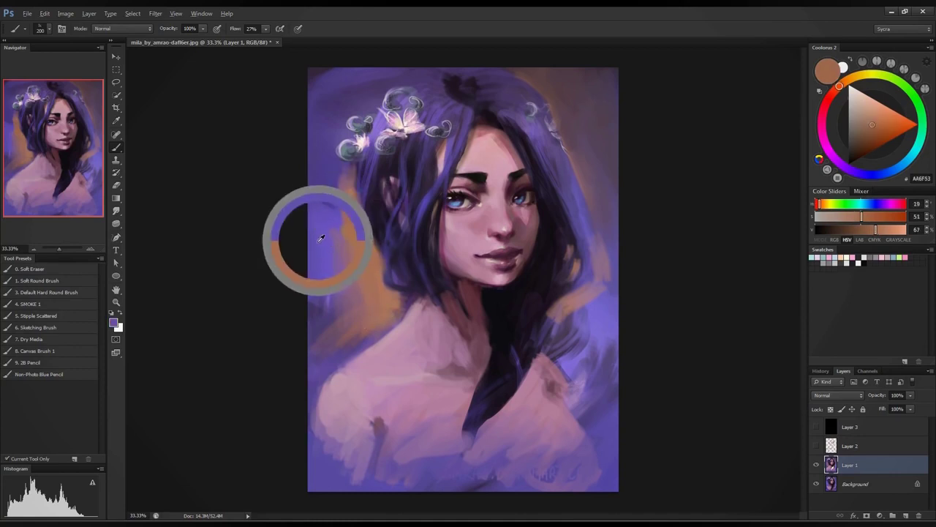
# - Circle the background patches on both sides of the figure in saturated green as temporary annotations, undoing each circle
pyautogui.click(917, 100)
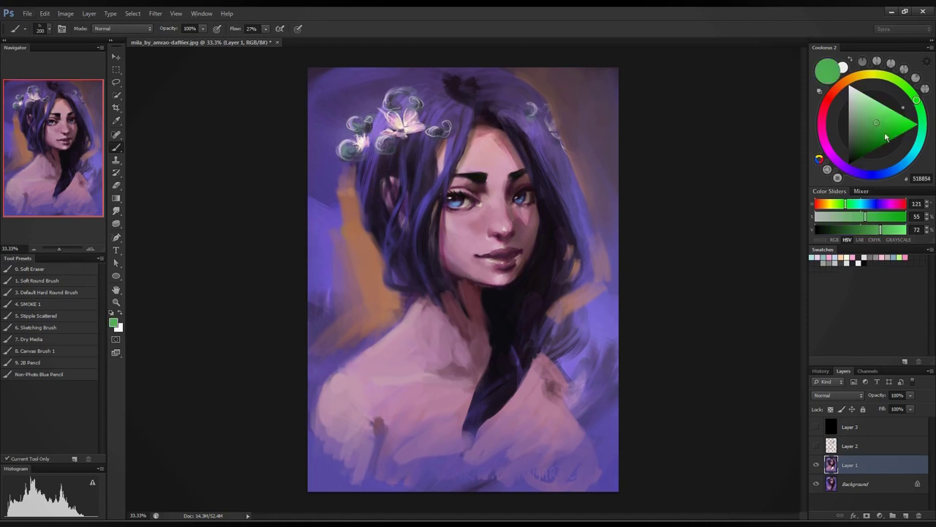
pyautogui.moveTo(885, 136); pyautogui.dragTo(919, 124)
pyautogui.moveTo(326, 173)
pyautogui.mouseDown()
pyautogui.moveTo(360, 328)
pyautogui.moveTo(316, 189)
pyautogui.mouseUp()
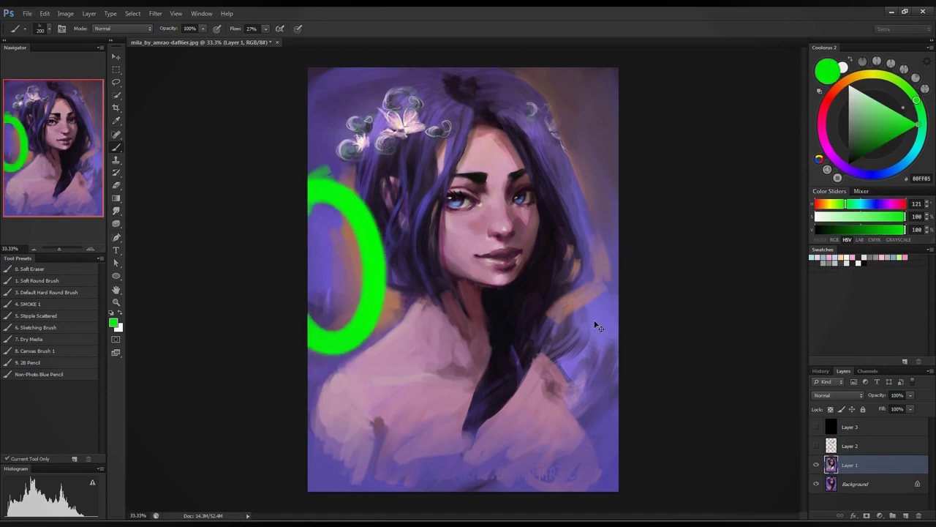
pyautogui.hotkey('ctrl', 'z')
pyautogui.moveTo(596, 293); pyautogui.dragTo(610, 263)
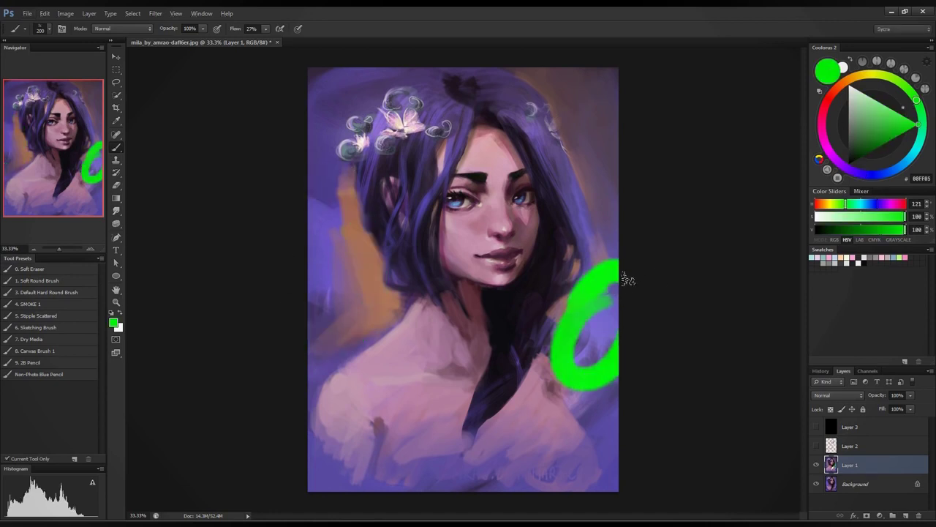
pyautogui.hotkey('ctrl', 'z')
pyautogui.moveTo(314, 185)
pyautogui.mouseDown()
pyautogui.moveTo(375, 252)
pyautogui.moveTo(309, 172)
pyautogui.mouseUp()
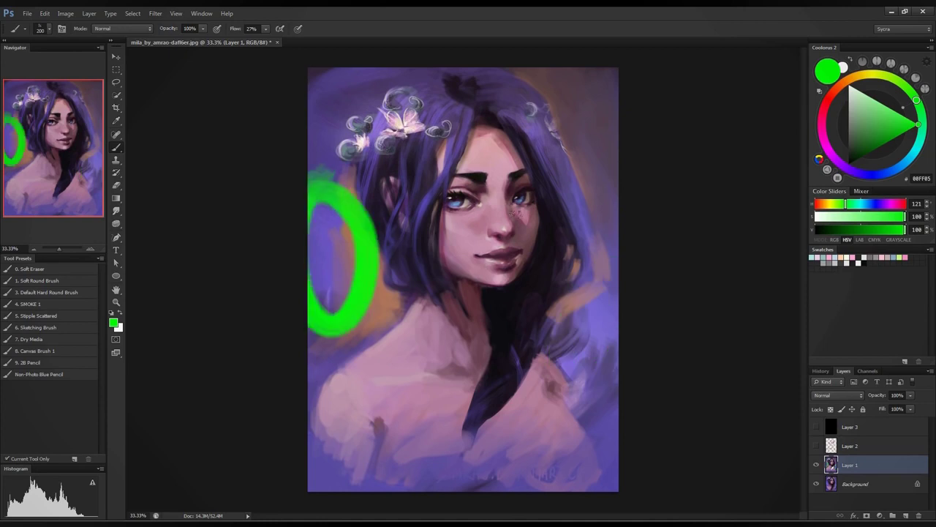
pyautogui.hotkey('ctrl', 'z')
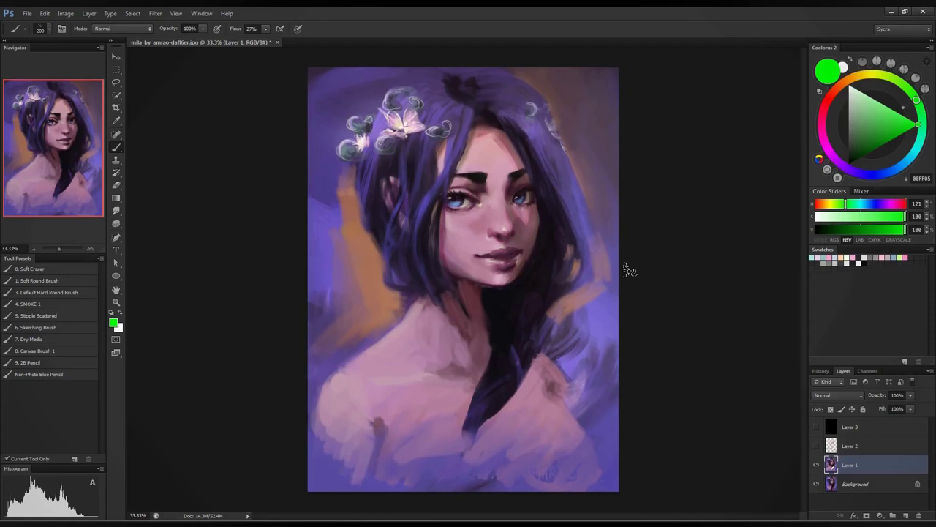
# - Spread sampled browns and muted purples from the orange area beside the hair out to the canvas's left edge
pyautogui.keyDown('alt'); pyautogui.click(341, 212); pyautogui.keyUp('alt')
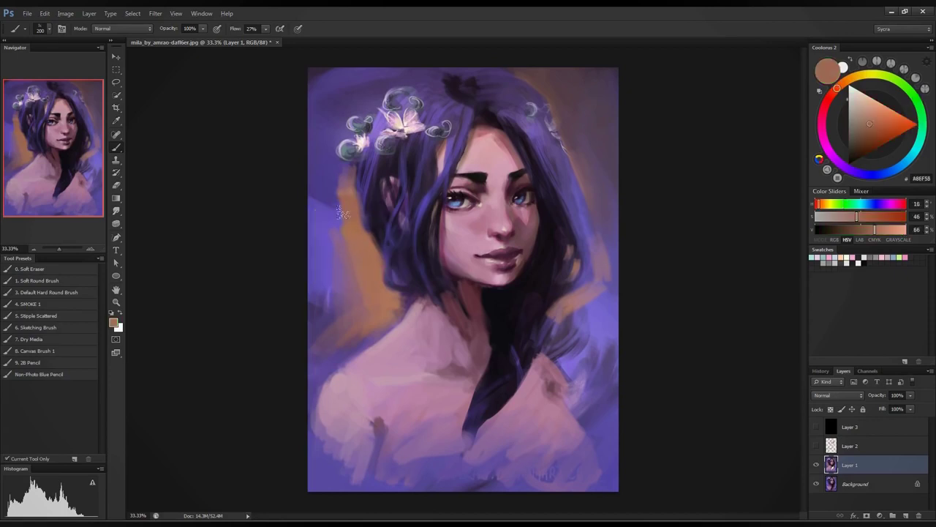
pyautogui.moveTo(339, 230)
pyautogui.mouseDown()
pyautogui.moveTo(331, 172)
pyautogui.moveTo(331, 325)
pyautogui.moveTo(296, 352)
pyautogui.mouseUp()
pyautogui.keyDown('alt'); pyautogui.click(338, 220); pyautogui.keyUp('alt')
pyautogui.keyDown('alt'); pyautogui.click(322, 177); pyautogui.keyUp('alt')
pyautogui.keyDown('alt'); pyautogui.click(337, 245); pyautogui.keyUp('alt')
pyautogui.moveTo(317, 276); pyautogui.dragTo(326, 344)
pyautogui.keyDown('alt'); pyautogui.click(325, 300); pyautogui.keyUp('alt')
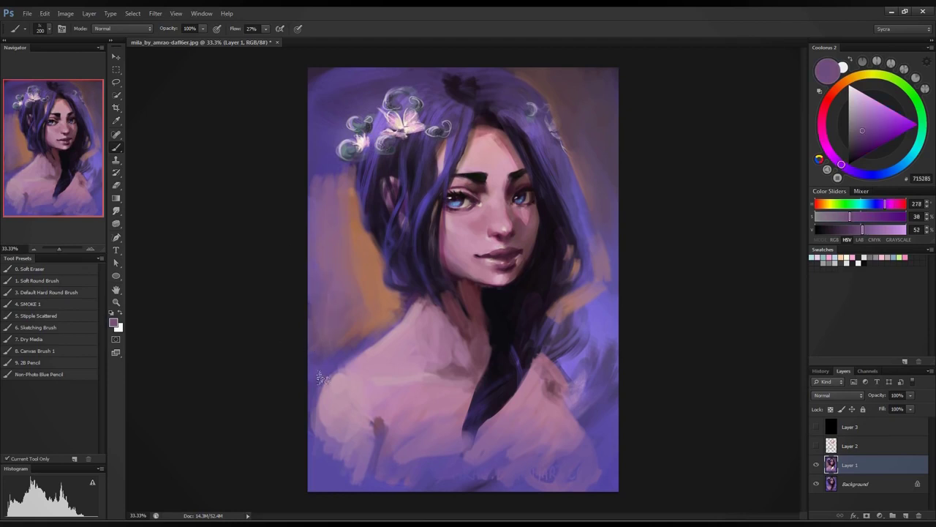
# - Blend the background above the left shoulder with sampled dusty mauves and browns, softening the orange along the hair
pyautogui.keyDown('alt'); pyautogui.click(359, 320); pyautogui.keyUp('alt')
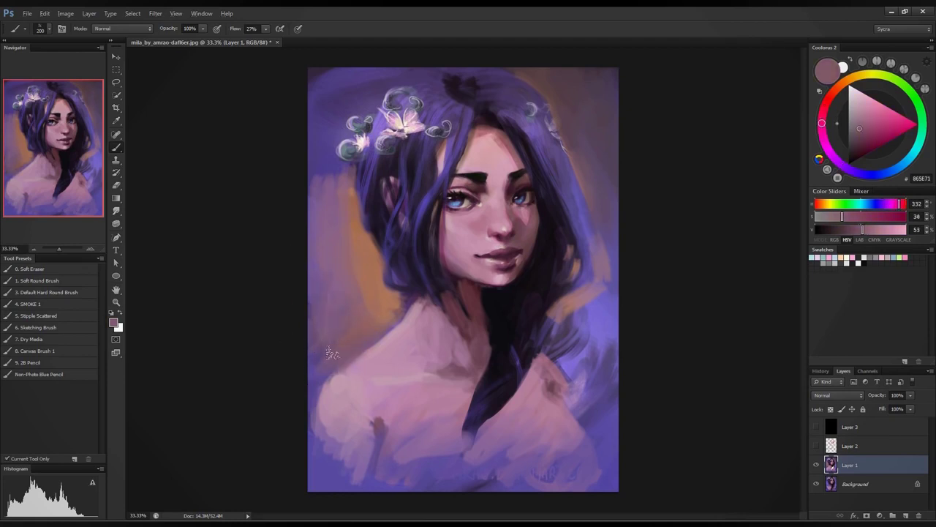
pyautogui.keyDown('alt'); pyautogui.click(341, 319); pyautogui.keyUp('alt')
pyautogui.moveTo(340, 319)
pyautogui.mouseDown()
pyautogui.moveTo(320, 327)
pyautogui.moveTo(316, 368)
pyautogui.mouseUp()
pyautogui.moveTo(308, 293); pyautogui.dragTo(304, 388)
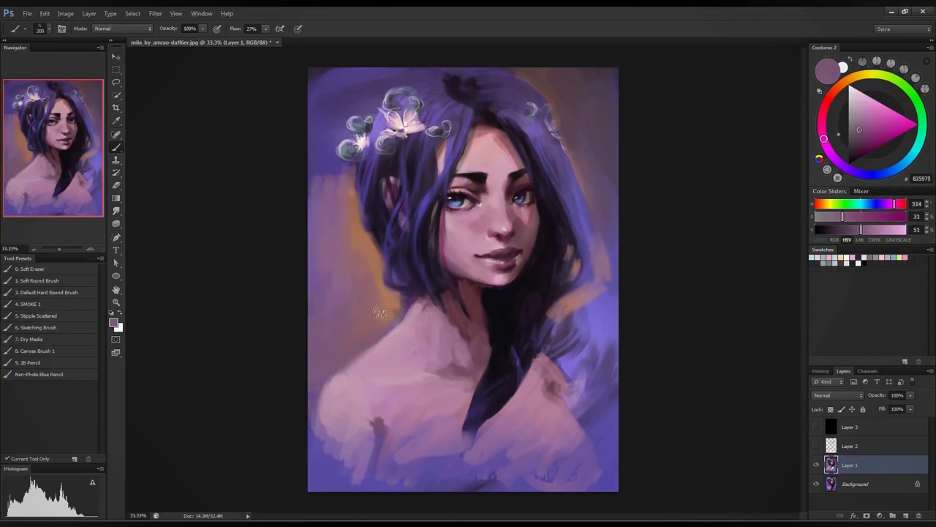
pyautogui.keyDown('alt'); pyautogui.click(374, 262); pyautogui.keyUp('alt')
pyautogui.keyDown('alt'); pyautogui.click(365, 258); pyautogui.keyUp('alt')
pyautogui.keyDown('alt'); pyautogui.click(369, 262); pyautogui.keyUp('alt')
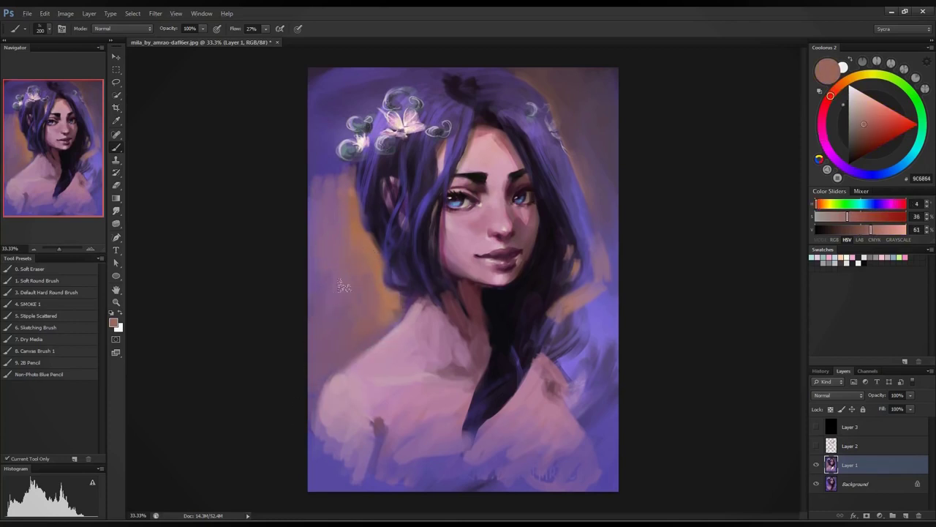
pyautogui.keyDown('alt'); pyautogui.click(371, 288); pyautogui.keyUp('alt')
# - Circle the orange background and adjoining hair in saturated red as a temporary annotation, and undo the circle
pyautogui.moveTo(904, 130); pyautogui.dragTo(932, 137)
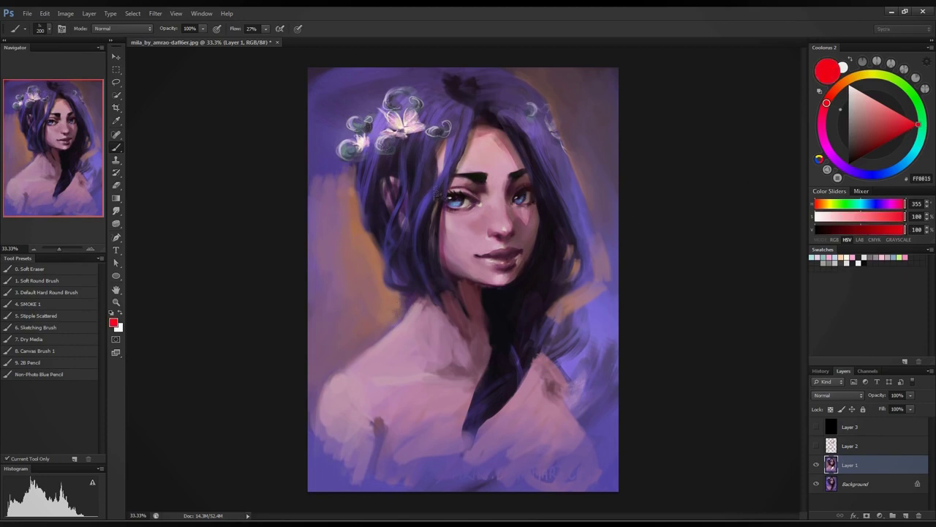
pyautogui.moveTo(395, 191)
pyautogui.mouseDown()
pyautogui.moveTo(410, 307)
pyautogui.moveTo(382, 320)
pyautogui.mouseUp()
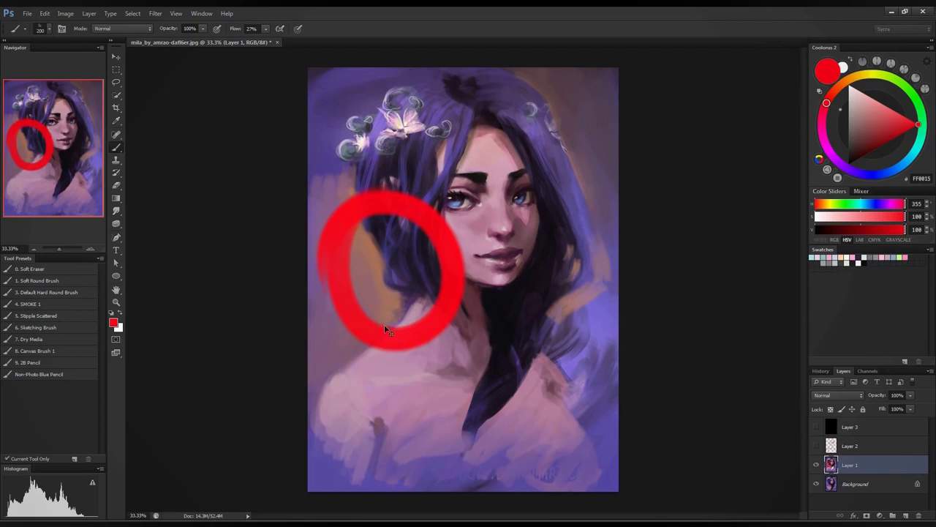
pyautogui.hotkey('ctrl', 'z')
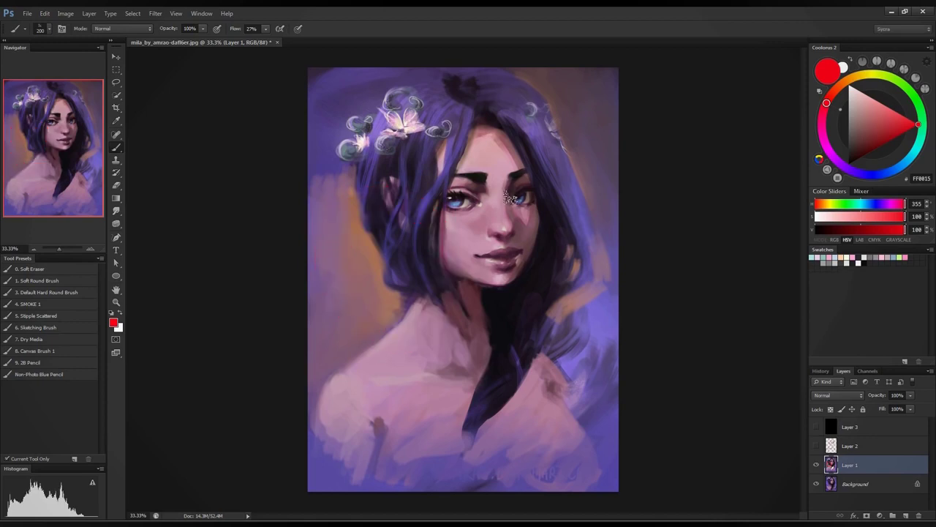
# - Reduce the brush to 30, try a saturated orange stroke at hue 20 across the face, and undo the stroke
pyautogui.press('[')
pyautogui.press('[')
pyautogui.press('[')
pyautogui.click(842, 93)
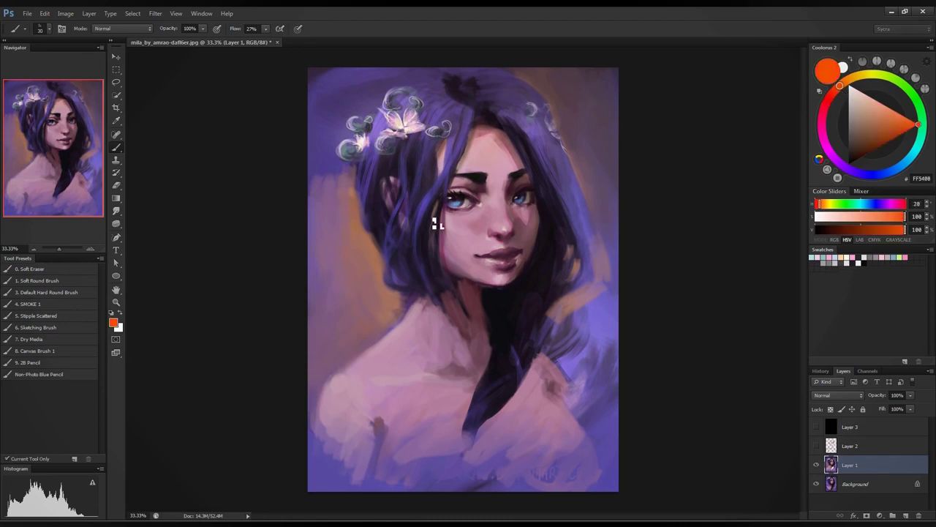
pyautogui.moveTo(437, 224)
pyautogui.mouseDown()
pyautogui.moveTo(501, 196)
pyautogui.moveTo(563, 219)
pyautogui.mouseUp()
pyautogui.hotkey('ctrl', 'z')
# - Tint both irises with bright green #4BFF99, and set the colour to a dark blue at hue 220, saturation 66, brightness 52
pyautogui.click(923, 122)
pyautogui.click(898, 112)
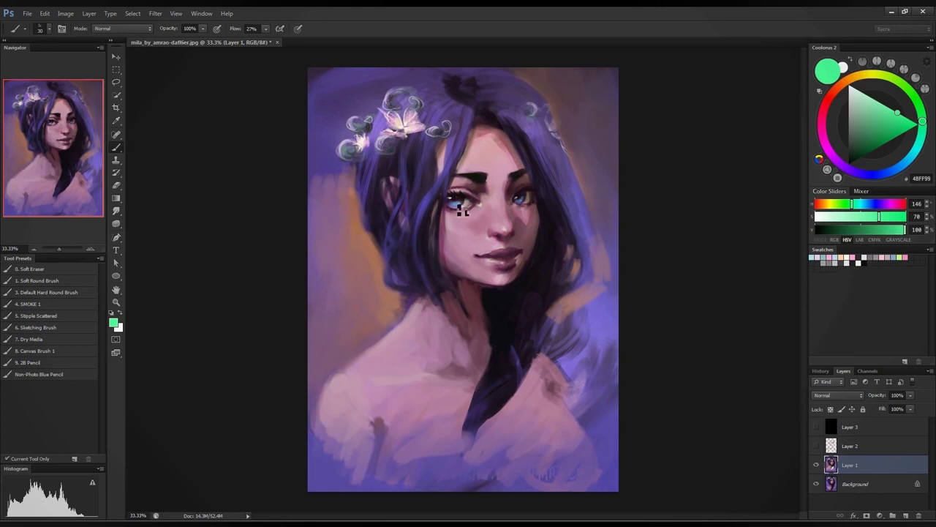
pyautogui.moveTo(458, 212); pyautogui.dragTo(460, 208)
pyautogui.moveTo(523, 202); pyautogui.dragTo(526, 205)
pyautogui.keyDown('alt'); pyautogui.click(460, 198); pyautogui.keyUp('alt')
pyautogui.moveTo(917, 152); pyautogui.dragTo(889, 171)
pyautogui.click(872, 136)
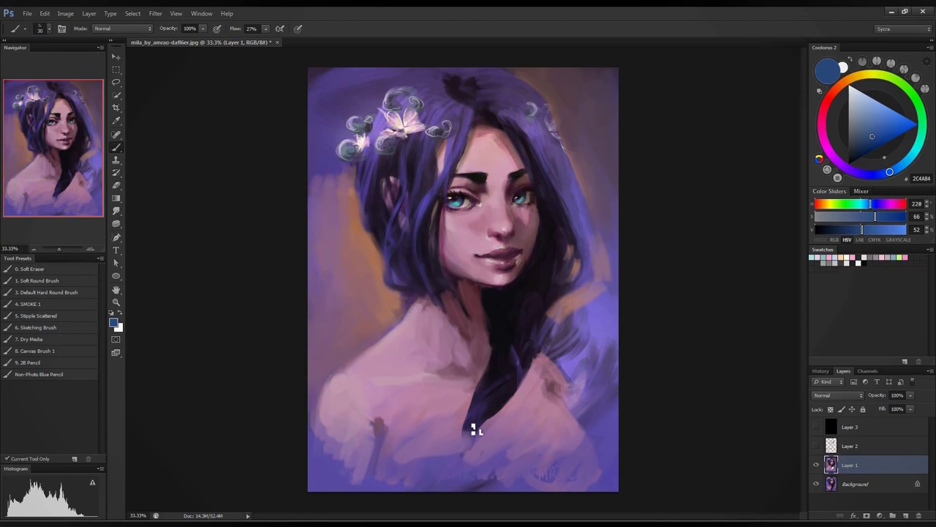
# - Enlarge the brush to 175 and blend sampled muted purples into the left background beside and below the flowers
pyautogui.press(']')
pyautogui.press(']')
pyautogui.press(']')
pyautogui.press(']')
pyautogui.press(']')
pyautogui.press(']')
pyautogui.press(']')
pyautogui.press(']')
pyautogui.press(']')
pyautogui.keyDown('alt'); pyautogui.click(329, 182); pyautogui.keyUp('alt')
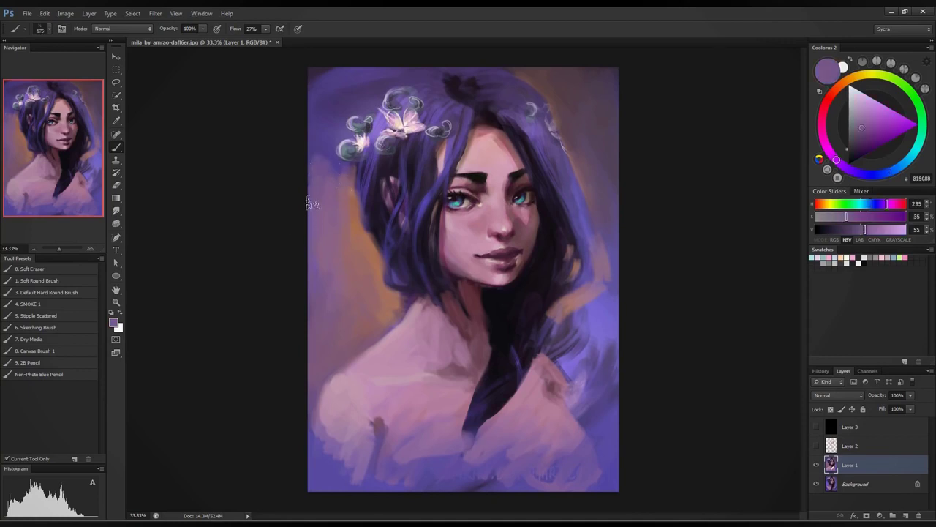
pyautogui.keyDown('alt'); pyautogui.click(317, 132); pyautogui.keyUp('alt')
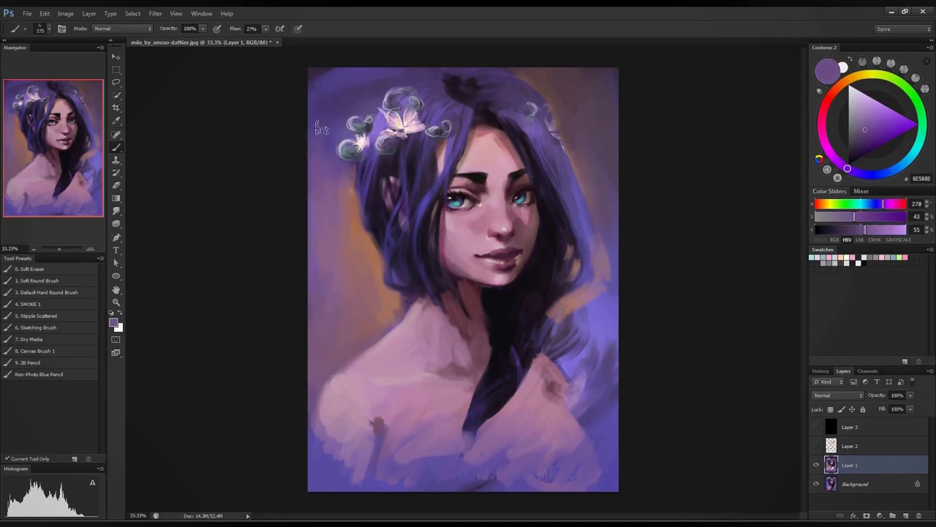
pyautogui.keyDown('alt'); pyautogui.click(341, 189); pyautogui.keyUp('alt')
pyautogui.keyDown('alt'); pyautogui.click(333, 201); pyautogui.keyUp('alt')
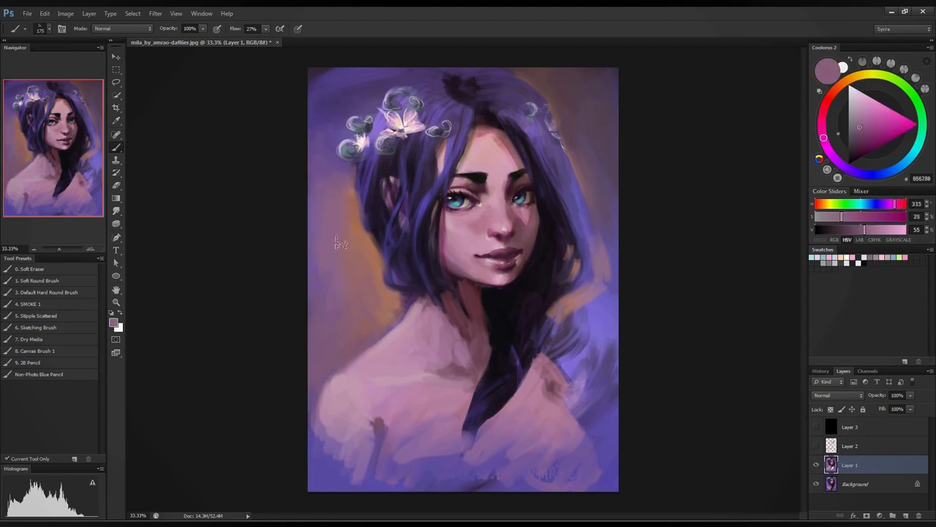
# - Soften the orange's upper edge beside the hair and carry sampled purples up into the upper-left background
pyautogui.keyDown('alt'); pyautogui.click(341, 213); pyautogui.keyUp('alt')
pyautogui.keyDown('alt'); pyautogui.click(355, 218); pyautogui.keyUp('alt')
pyautogui.keyDown('alt'); pyautogui.click(343, 202); pyautogui.keyUp('alt')
pyautogui.keyDown('alt'); pyautogui.click(352, 233); pyautogui.keyUp('alt')
pyautogui.keyDown('alt'); pyautogui.click(321, 170); pyautogui.keyUp('alt')
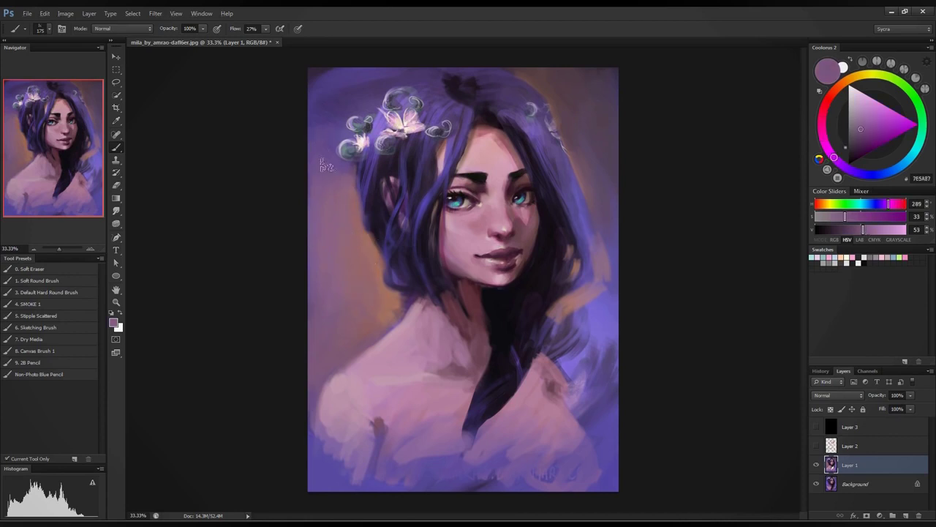
pyautogui.keyDown('alt'); pyautogui.click(321, 138); pyautogui.keyUp('alt')
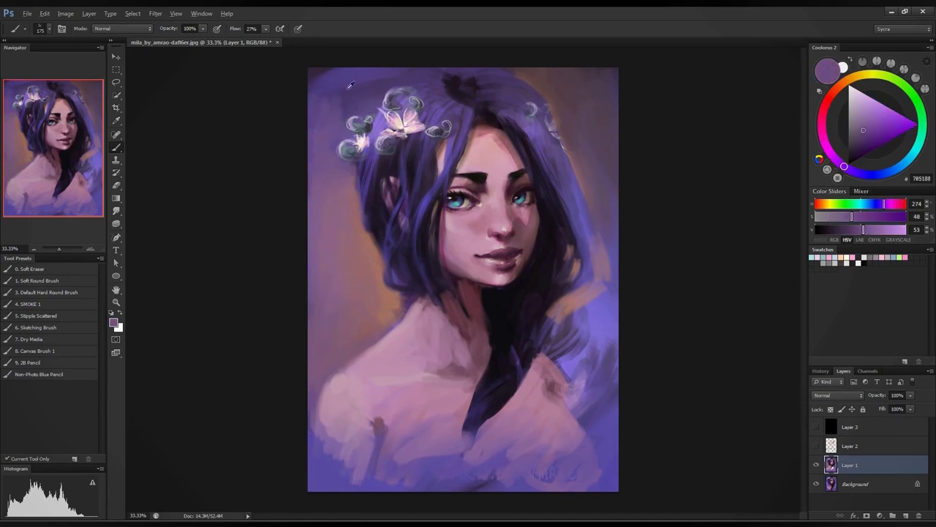
pyautogui.keyDown('alt'); pyautogui.click(327, 102); pyautogui.keyUp('alt')
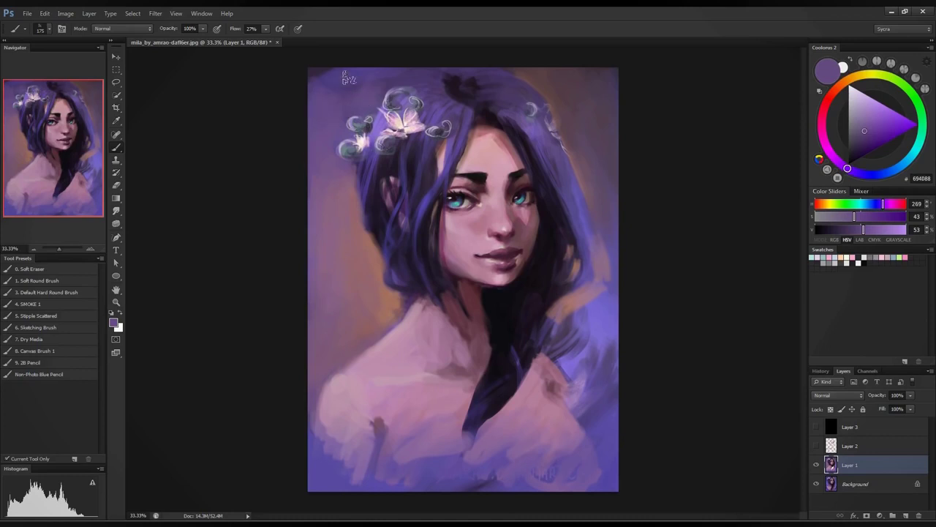
pyautogui.keyDown('alt'); pyautogui.click(344, 83); pyautogui.keyUp('alt')
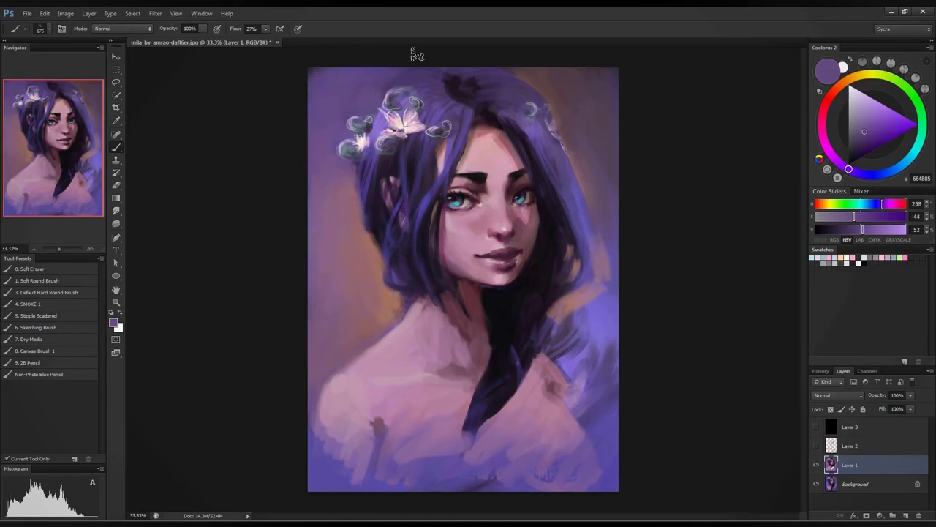
# - Sample a dark mauve from the upper-right background and darken the upper-left corner around the flowers with it
pyautogui.keyDown('alt'); pyautogui.click(577, 73); pyautogui.keyUp('alt')
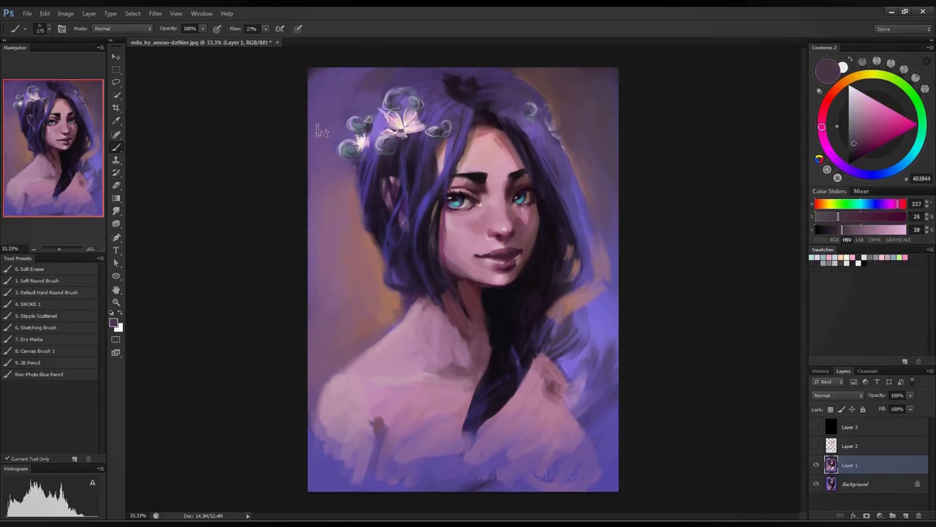
pyautogui.keyDown('alt'); pyautogui.click(366, 102); pyautogui.keyUp('alt')
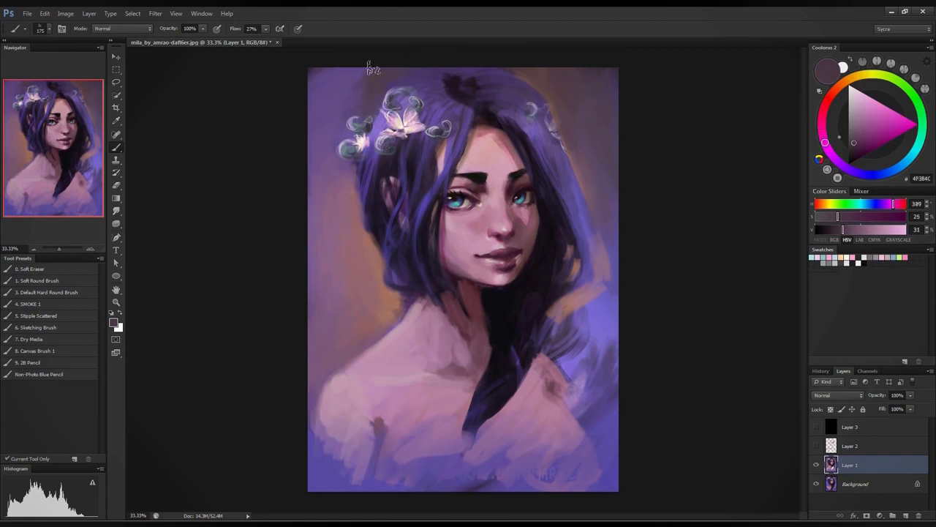
pyautogui.keyDown('alt'); pyautogui.click(353, 92); pyautogui.keyUp('alt')
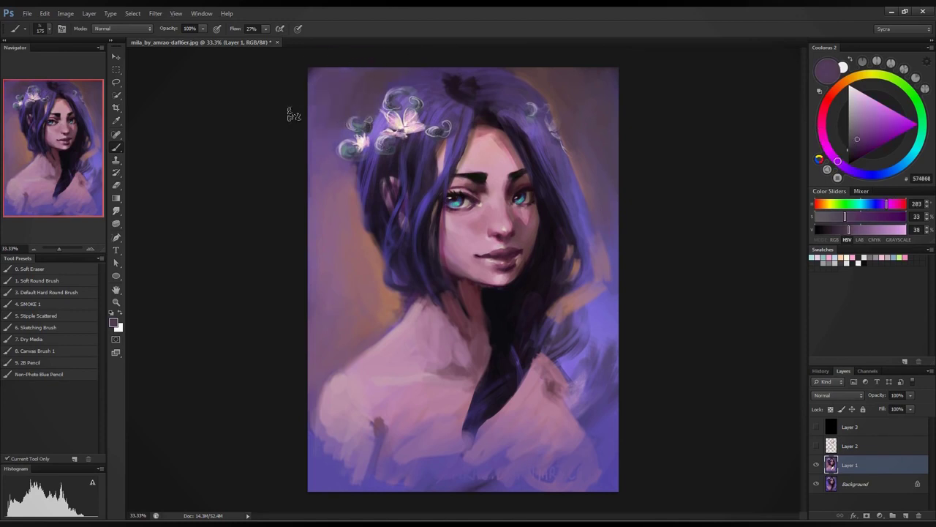
pyautogui.keyDown('alt'); pyautogui.click(353, 97); pyautogui.keyUp('alt')
pyautogui.keyDown('alt'); pyautogui.click(330, 122); pyautogui.keyUp('alt')
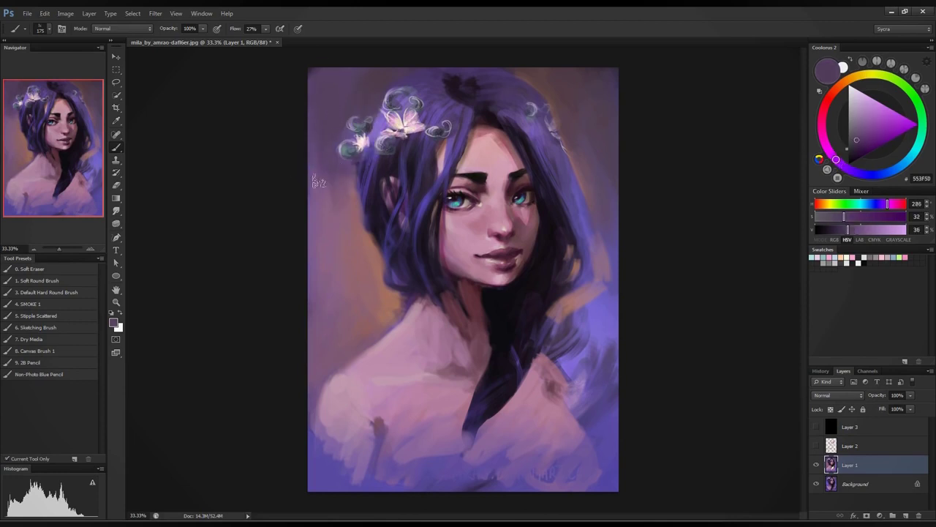
pyautogui.keyDown('alt'); pyautogui.click(324, 143); pyautogui.keyUp('alt')
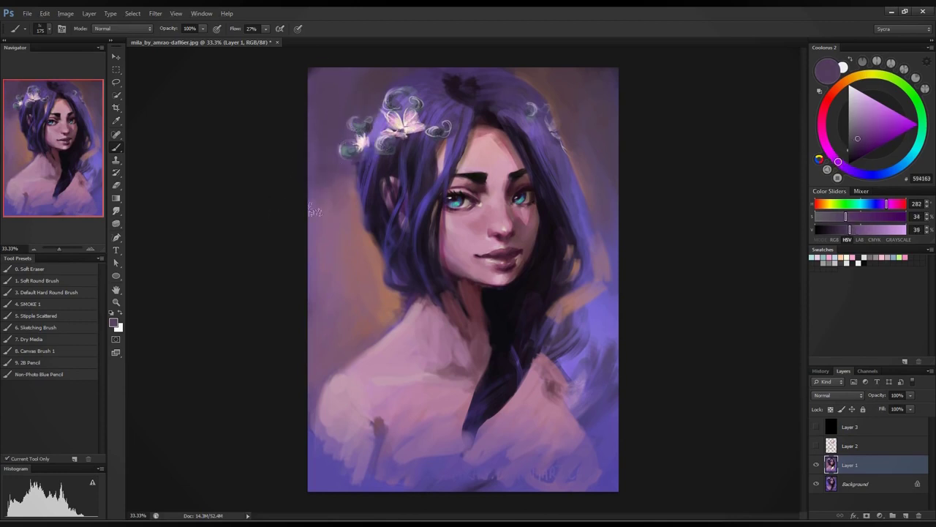
# - Blend the dark upper-left background into the warmer area below the flowers using sampled mid-tone mauves
pyautogui.keyDown('alt'); pyautogui.click(335, 197); pyautogui.keyUp('alt')
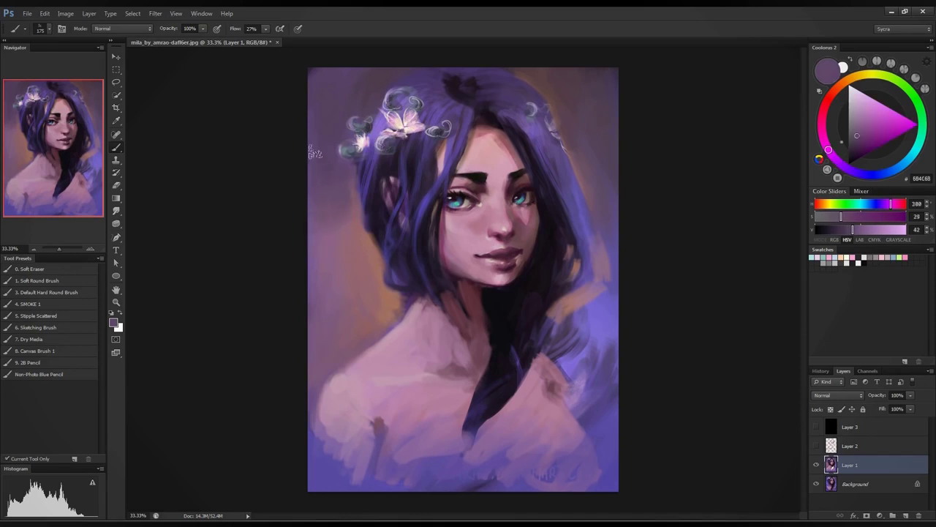
pyautogui.keyDown('alt'); pyautogui.click(343, 228); pyautogui.keyUp('alt')
pyautogui.keyDown('alt'); pyautogui.click(345, 191); pyautogui.keyUp('alt')
pyautogui.keyDown('alt'); pyautogui.click(328, 211); pyautogui.keyUp('alt')
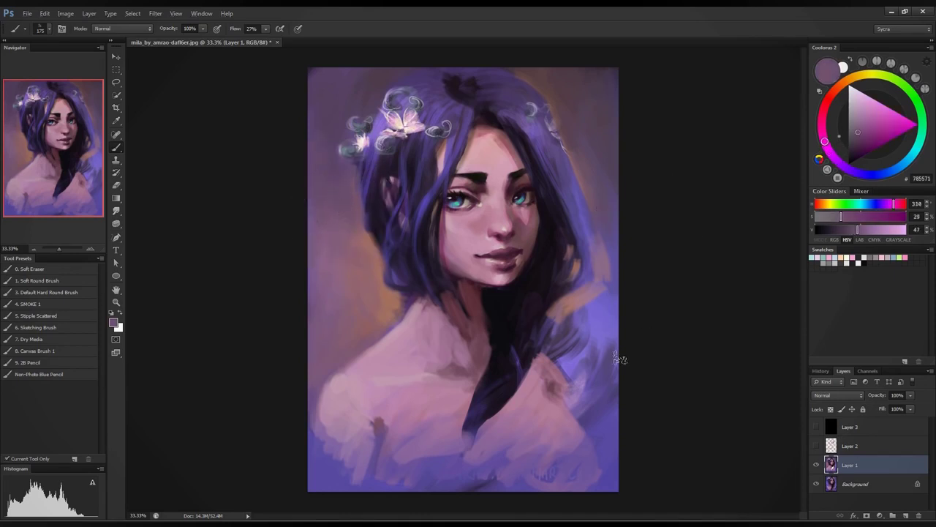
# - Cover the blue wisps of hair above the right-hand shoulder with sampled dusty brown and dark mauve background tones
pyautogui.keyDown('alt'); pyautogui.click(567, 306); pyautogui.keyUp('alt')
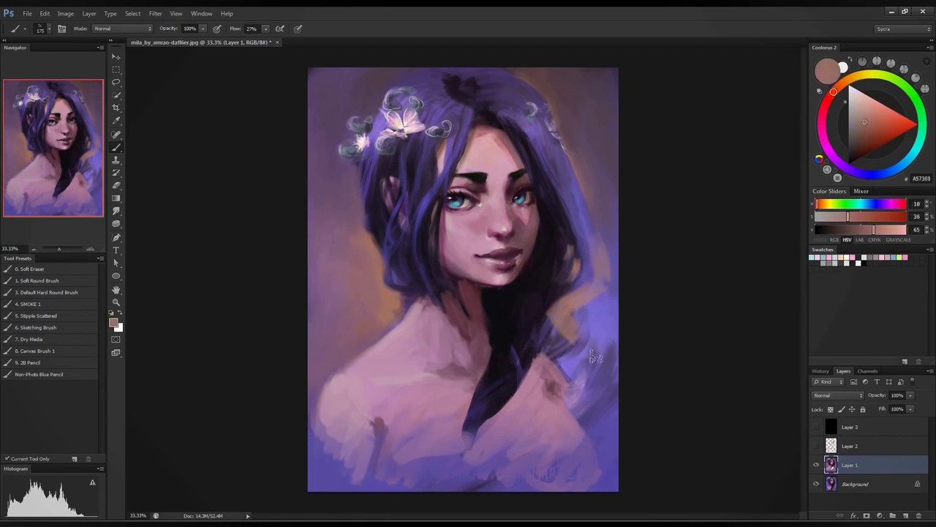
pyautogui.moveTo(570, 338)
pyautogui.mouseDown()
pyautogui.moveTo(584, 384)
pyautogui.moveTo(544, 342)
pyautogui.moveTo(560, 360)
pyautogui.mouseUp()
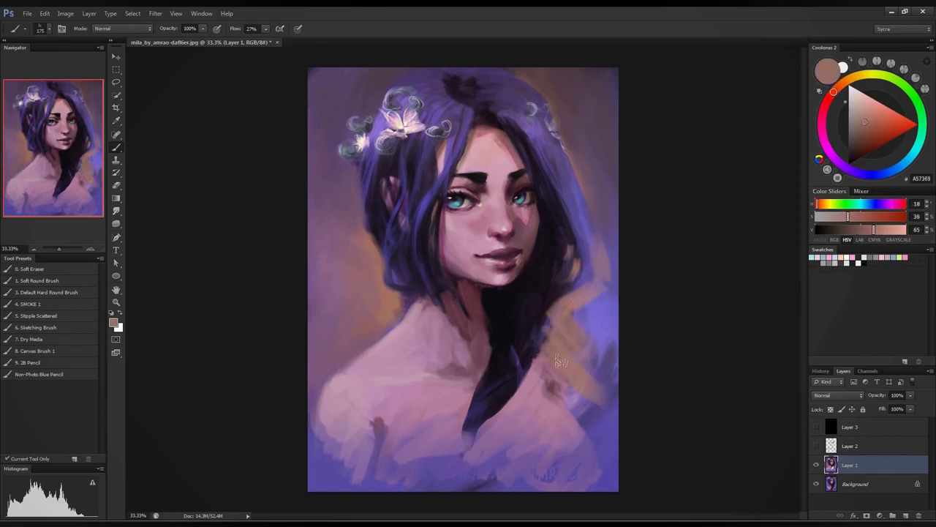
pyautogui.keyDown('alt'); pyautogui.click(603, 193); pyautogui.keyUp('alt')
pyautogui.moveTo(581, 321)
pyautogui.mouseDown()
pyautogui.moveTo(553, 334)
pyautogui.moveTo(566, 367)
pyautogui.moveTo(601, 395)
pyautogui.mouseUp()
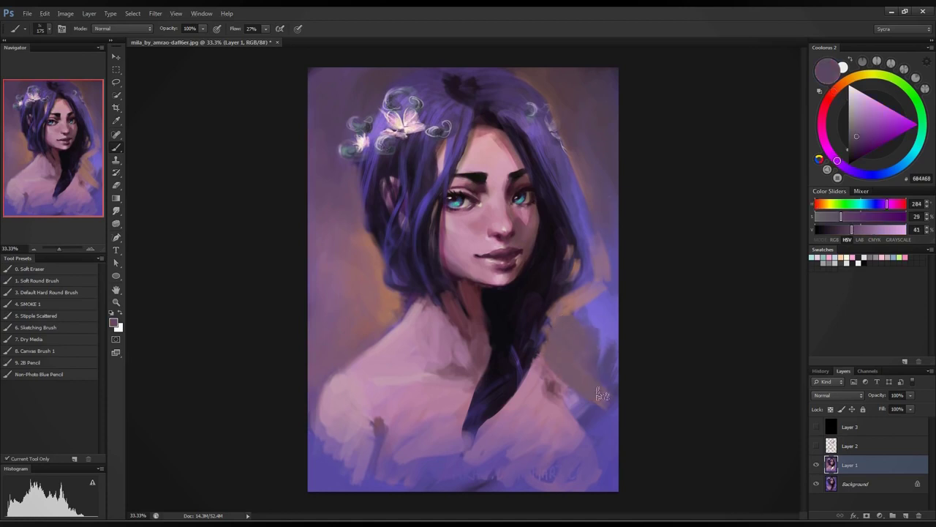
pyautogui.moveTo(612, 358)
pyautogui.mouseDown()
pyautogui.moveTo(601, 327)
pyautogui.moveTo(581, 342)
pyautogui.moveTo(602, 299)
pyautogui.mouseUp()
# - Blend sampled mid-tone mauves over the remaining blue in the right background beside the hair, and undo the last stroke
pyautogui.keyDown('alt'); pyautogui.click(575, 303); pyautogui.keyUp('alt')
pyautogui.keyDown('alt'); pyautogui.click(588, 319); pyautogui.keyUp('alt')
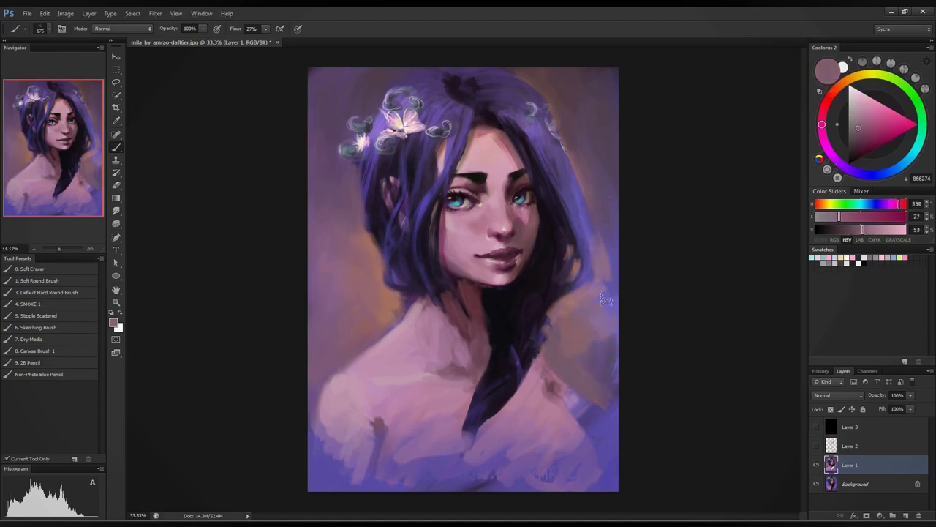
pyautogui.moveTo(559, 340)
pyautogui.mouseDown()
pyautogui.moveTo(596, 366)
pyautogui.moveTo(607, 388)
pyautogui.moveTo(612, 226)
pyautogui.moveTo(599, 196)
pyautogui.mouseUp()
pyautogui.keyDown('alt'); pyautogui.click(598, 196); pyautogui.keyUp('alt')
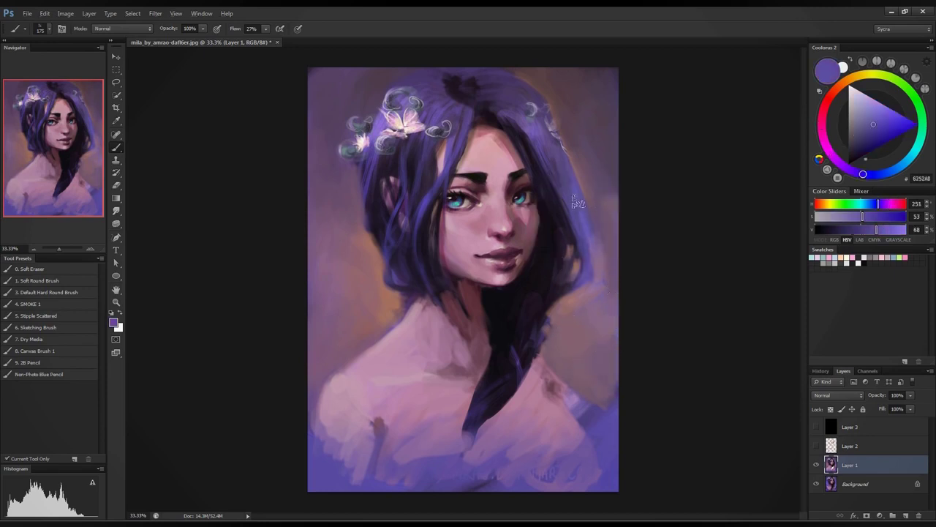
pyautogui.hotkey('ctrl', 'z')
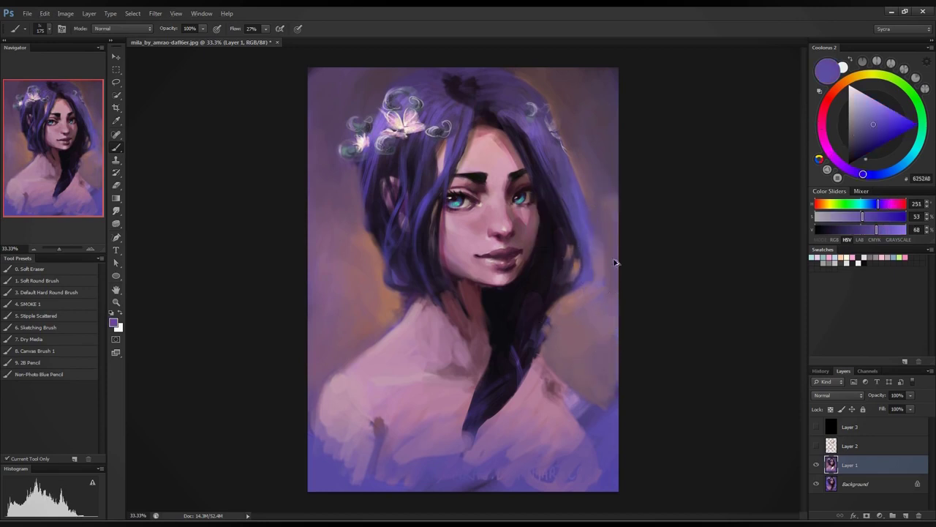
# - Reduce the brush to 45 and paint sampled near-black strands down the right side of the hair from cheek to shoulder
pyautogui.press('[')
pyautogui.press('[')
pyautogui.press('[')
pyautogui.press('[')
pyautogui.press('[')
pyautogui.press('[')
pyautogui.press('[')
pyautogui.press('[')
pyautogui.keyDown('alt'); pyautogui.click(559, 216); pyautogui.keyUp('alt')
pyautogui.moveTo(575, 251)
pyautogui.mouseDown()
pyautogui.moveTo(567, 294)
pyautogui.moveTo(544, 316)
pyautogui.mouseUp()
pyautogui.moveTo(568, 234); pyautogui.dragTo(547, 318)
pyautogui.moveTo(561, 211); pyautogui.dragTo(527, 344)
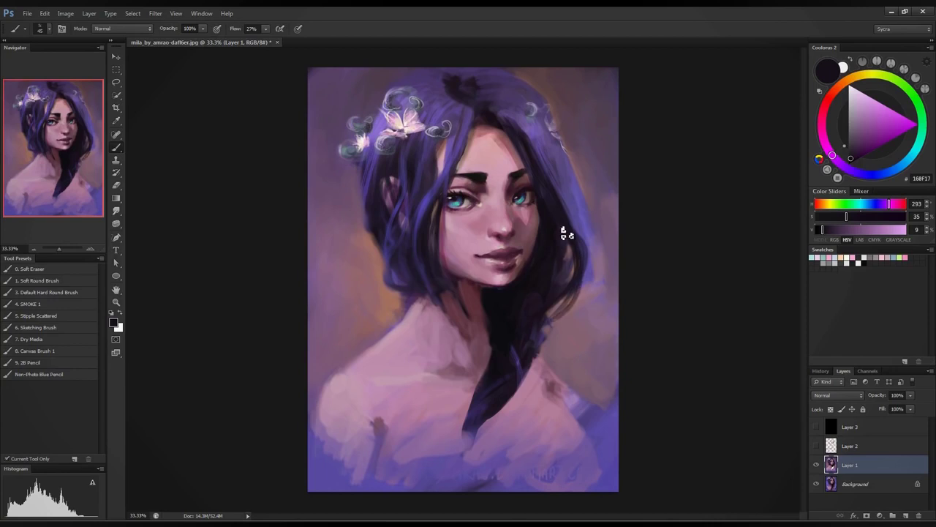
# - Outline a new lock of hair falling behind the right-hand shoulder with long dark strokes
pyautogui.moveTo(571, 293); pyautogui.dragTo(525, 388)
pyautogui.moveTo(545, 354); pyautogui.dragTo(598, 438)
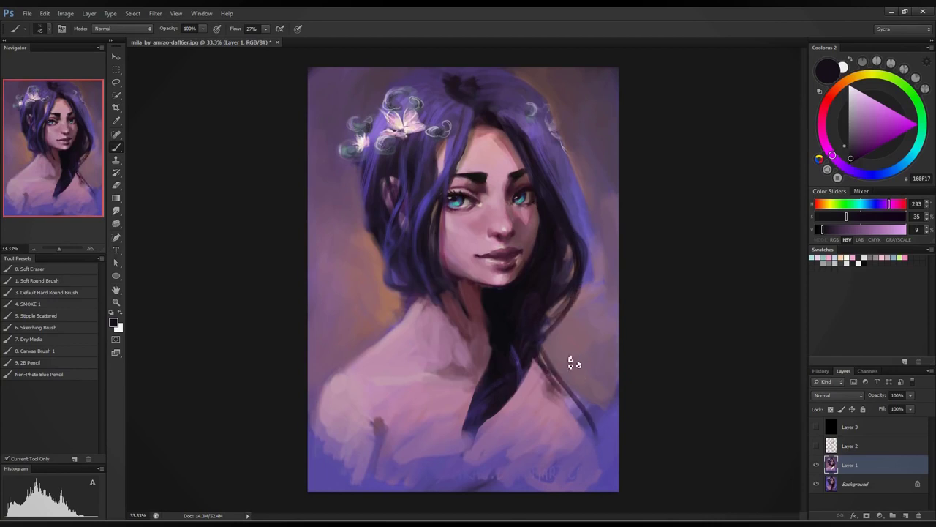
pyautogui.moveTo(568, 327); pyautogui.dragTo(607, 433)
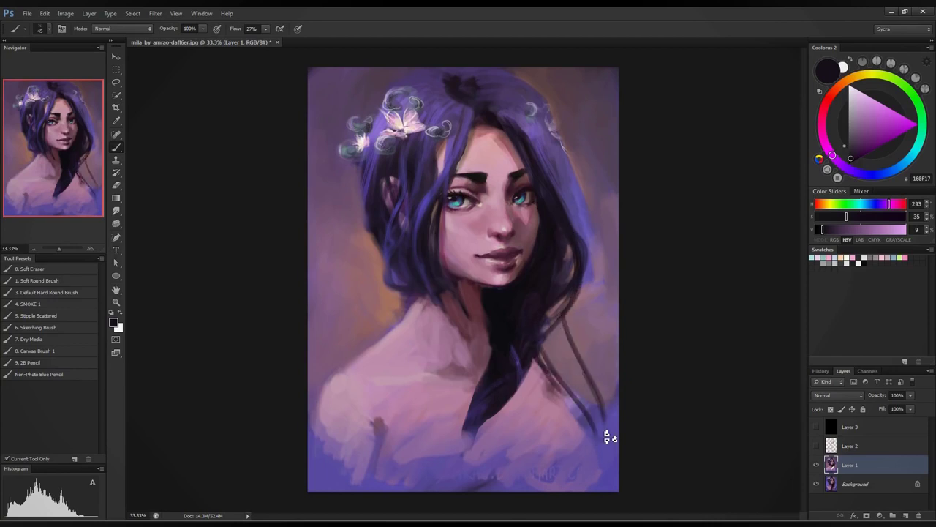
# - Enlarge the brush to 150 and fill the outlined lock with a blue-violet sampled from the hair's outer edge
pyautogui.keyDown('alt'); pyautogui.click(579, 223); pyautogui.keyUp('alt')
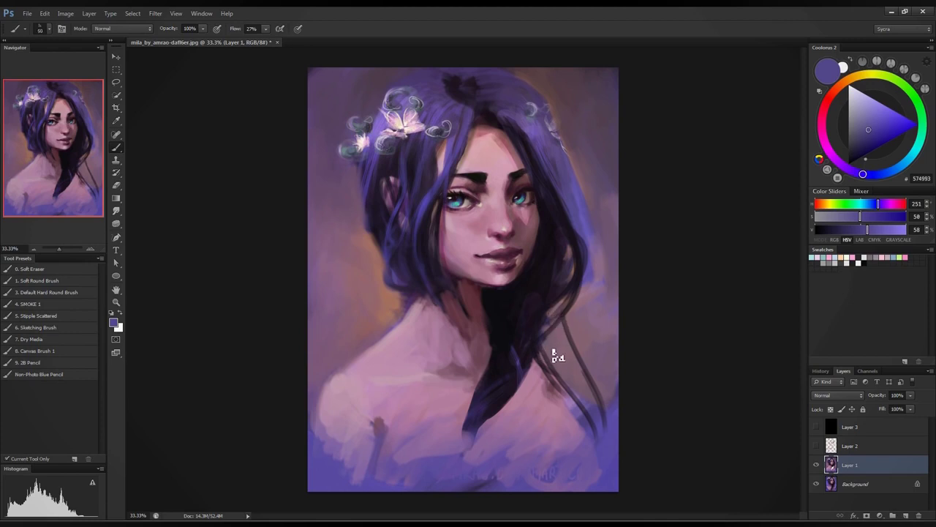
pyautogui.press(']')
pyautogui.press(']')
pyautogui.press(']')
pyautogui.press(']')
pyautogui.press(']')
pyautogui.press(']')
pyautogui.press(']')
pyautogui.press(']')
pyautogui.moveTo(548, 332); pyautogui.dragTo(588, 383)
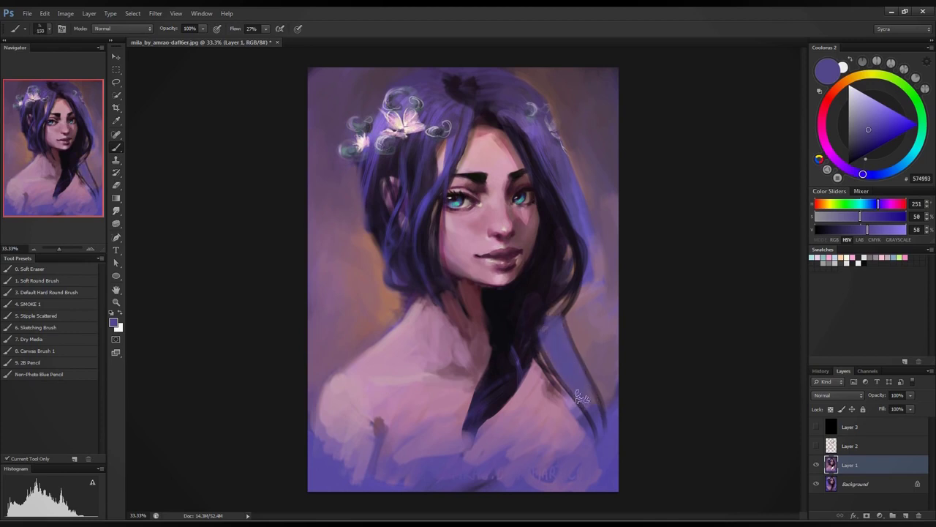
# - Shade the new lock's root, edges and tip with sampled near-black, and darken the tip of the front lock
pyautogui.keyDown('alt'); pyautogui.click(545, 322); pyautogui.keyUp('alt')
pyautogui.moveTo(545, 304)
pyautogui.mouseDown()
pyautogui.moveTo(569, 379)
pyautogui.moveTo(607, 446)
pyautogui.mouseUp()
pyautogui.moveTo(594, 391); pyautogui.dragTo(608, 457)
pyautogui.moveTo(494, 414); pyautogui.dragTo(468, 443)
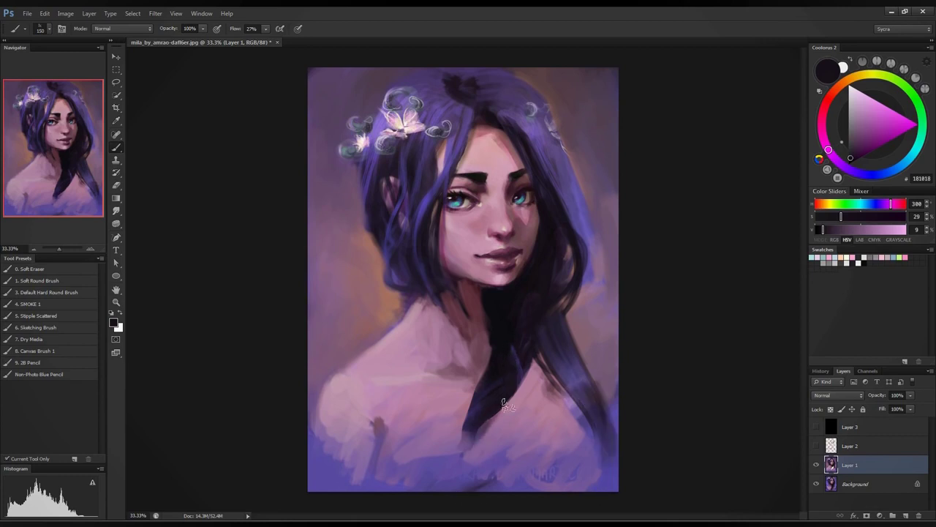
# - Paint sampled blue-violet and dark tones over the black front hair to form strands sweeping from cheek to chest
pyautogui.keyDown('alt'); pyautogui.click(571, 208); pyautogui.keyUp('alt')
pyautogui.moveTo(502, 368)
pyautogui.mouseDown()
pyautogui.moveTo(483, 415)
pyautogui.moveTo(533, 361)
pyautogui.moveTo(477, 392)
pyautogui.mouseUp()
pyautogui.moveTo(501, 358)
pyautogui.mouseDown()
pyautogui.moveTo(555, 299)
pyautogui.moveTo(542, 294)
pyautogui.moveTo(557, 194)
pyautogui.moveTo(568, 255)
pyautogui.mouseUp()
pyautogui.keyDown('alt'); pyautogui.click(545, 240); pyautogui.keyUp('alt')
pyautogui.moveTo(558, 187); pyautogui.dragTo(556, 285)
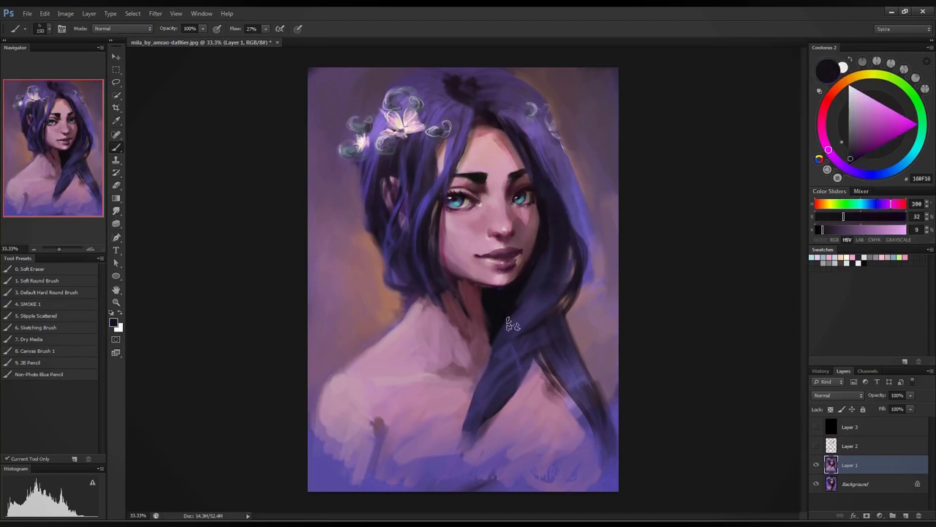
pyautogui.moveTo(502, 363); pyautogui.dragTo(557, 268)
pyautogui.moveTo(505, 332); pyautogui.dragTo(532, 315)
pyautogui.moveTo(497, 352); pyautogui.dragTo(558, 289)
# - Shrink the brush, clean the right hair edge with sampled background mauves, and deepen the outer strands with sampled dark violet
pyautogui.press('[')
pyautogui.press('[')
pyautogui.press('[')
pyautogui.keyDown('alt'); pyautogui.click(598, 238); pyautogui.keyUp('alt')
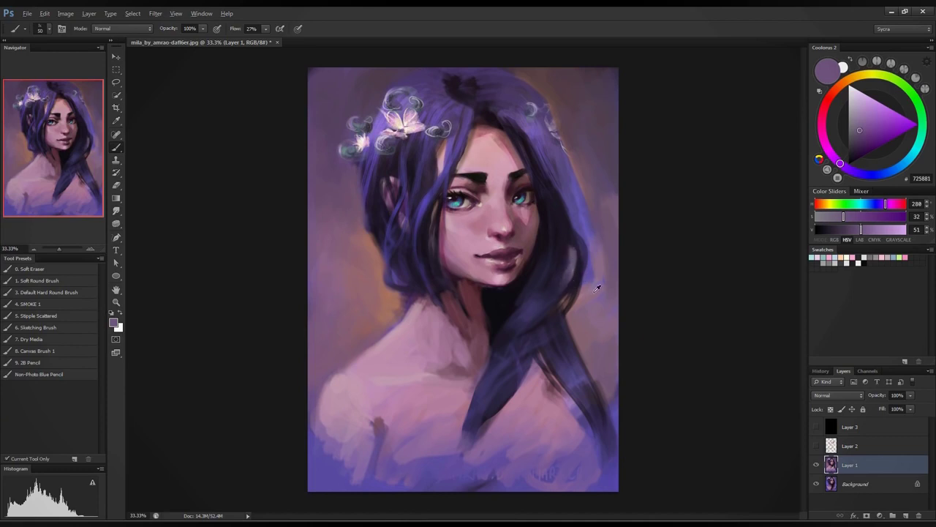
pyautogui.keyDown('alt'); pyautogui.click(597, 287); pyautogui.keyUp('alt')
pyautogui.keyDown('alt'); pyautogui.click(589, 289); pyautogui.keyUp('alt')
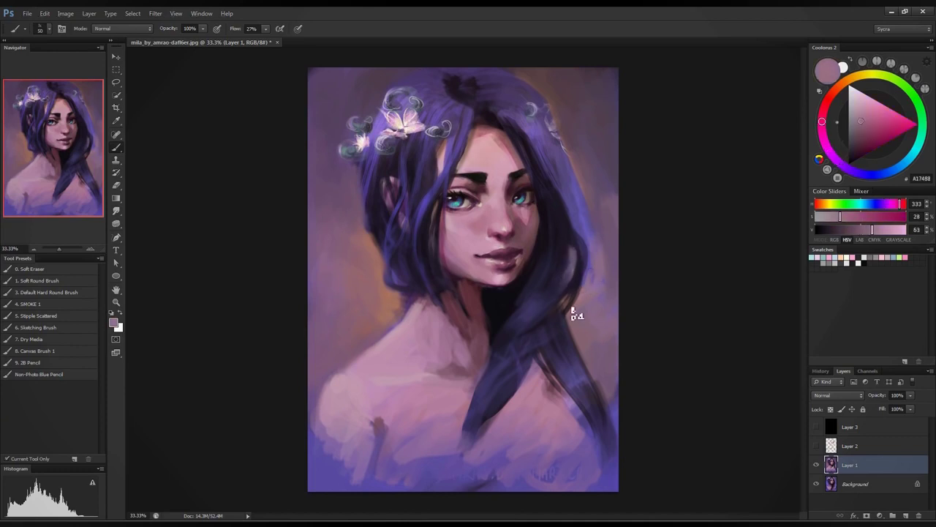
pyautogui.keyDown('alt'); pyautogui.click(560, 245); pyautogui.keyUp('alt')
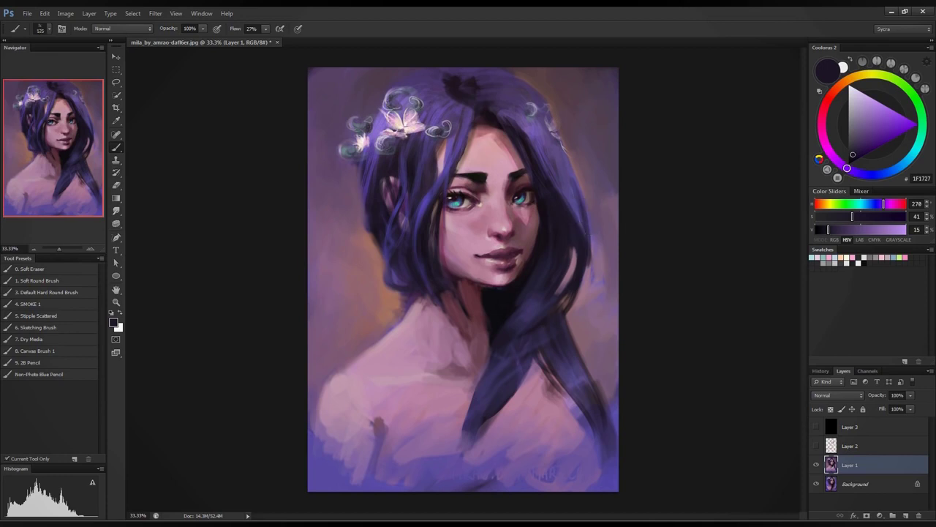
pyautogui.click(580, 240)
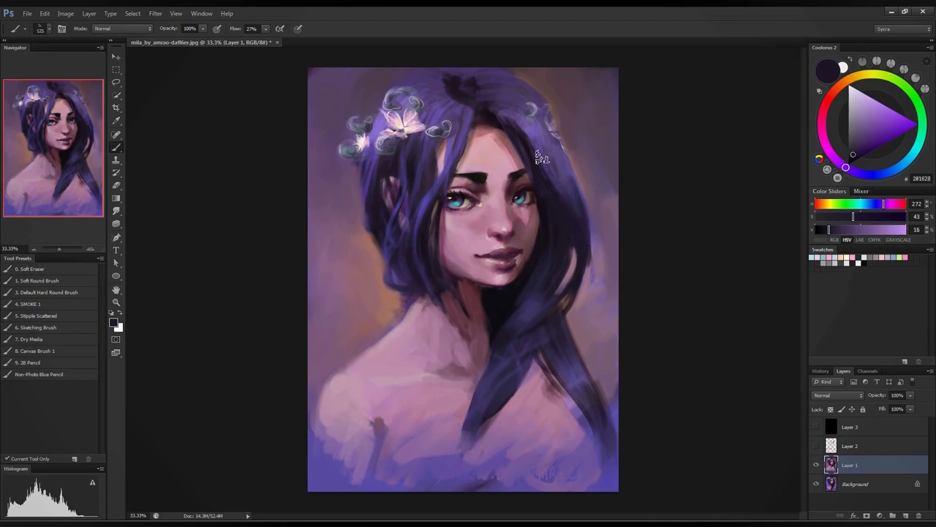
# - Paint over the small ornament on the right of the head with sampled violet, and blend sampled darks around the parting
pyautogui.click(535, 121)
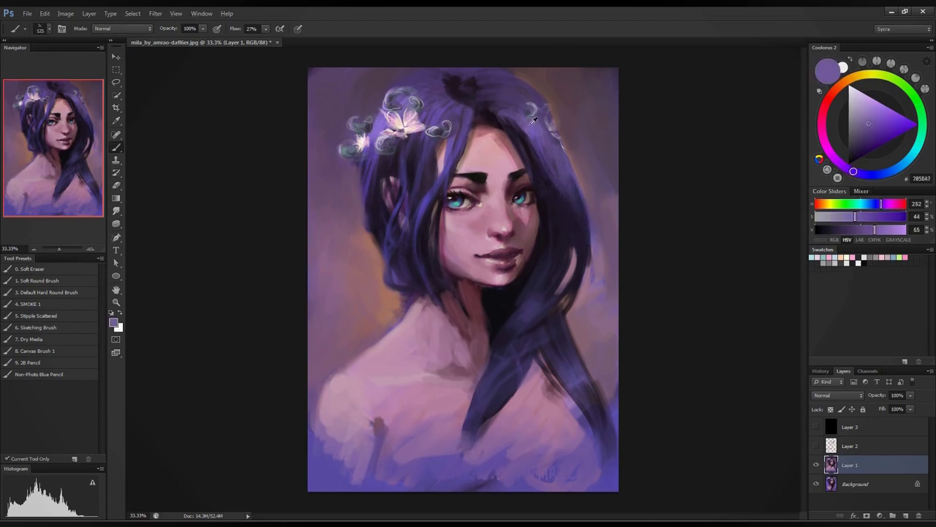
pyautogui.moveTo(534, 120)
pyautogui.mouseDown()
pyautogui.moveTo(510, 79)
pyautogui.moveTo(495, 77)
pyautogui.moveTo(506, 87)
pyautogui.moveTo(486, 66)
pyautogui.moveTo(439, 114)
pyautogui.moveTo(433, 69)
pyautogui.moveTo(439, 94)
pyautogui.moveTo(568, 126)
pyautogui.mouseUp()
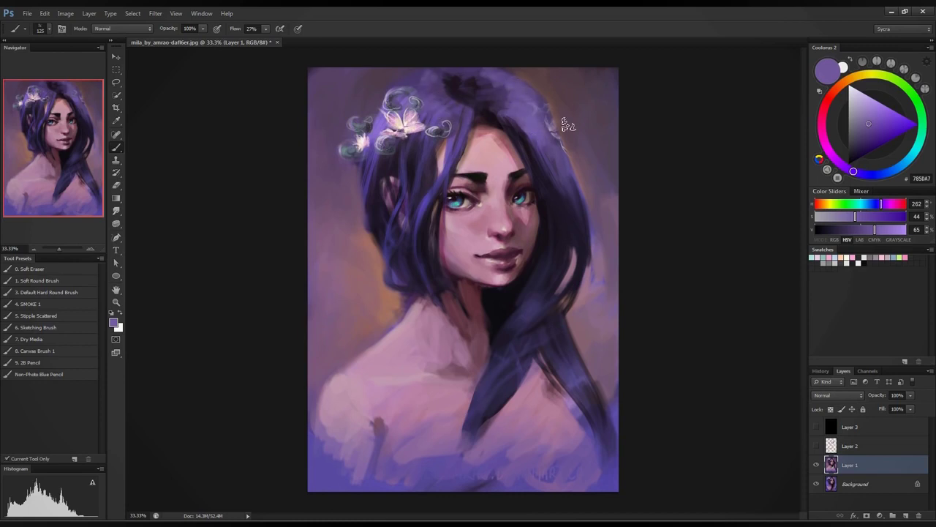
pyautogui.keyDown('alt'); pyautogui.click(488, 108); pyautogui.keyUp('alt')
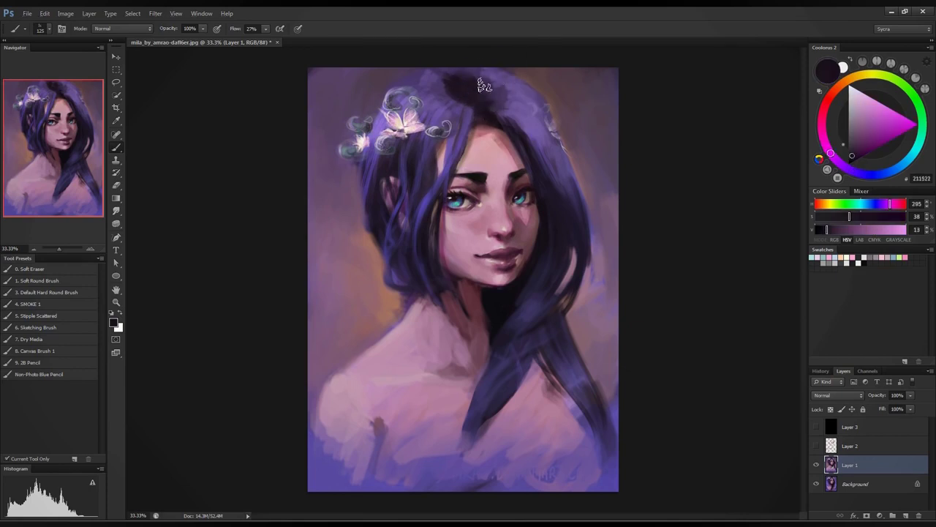
pyautogui.keyDown('alt'); pyautogui.click(497, 115); pyautogui.keyUp('alt')
pyautogui.moveTo(505, 114)
pyautogui.mouseDown()
pyautogui.moveTo(544, 114)
pyautogui.moveTo(516, 80)
pyautogui.moveTo(487, 73)
pyautogui.moveTo(408, 90)
pyautogui.moveTo(405, 77)
pyautogui.moveTo(364, 154)
pyautogui.mouseUp()
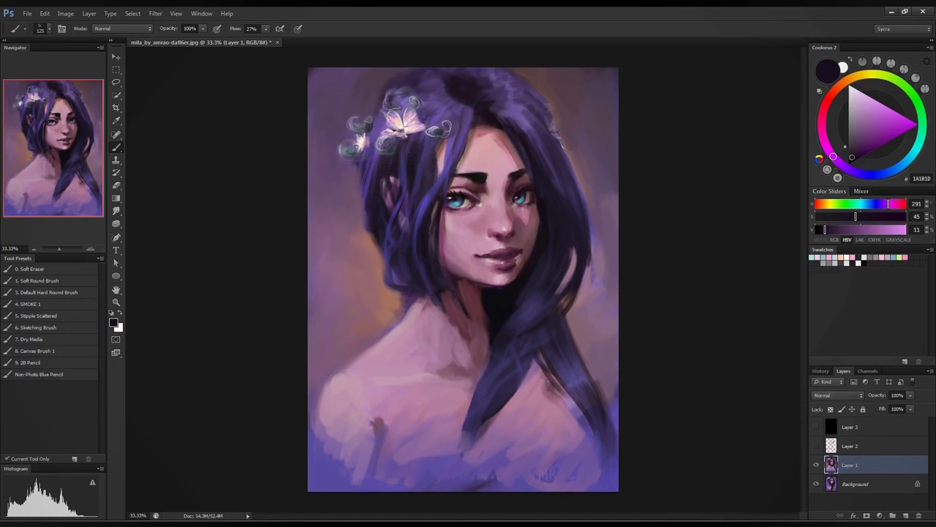
# - Darken the left side of the hair below the flowers and around the ear with near-black purple strokes
pyautogui.moveTo(373, 229); pyautogui.dragTo(365, 140)
pyautogui.moveTo(366, 207); pyautogui.dragTo(364, 174)
pyautogui.moveTo(399, 274)
pyautogui.mouseDown()
pyautogui.moveTo(385, 223)
pyautogui.moveTo(438, 180)
pyautogui.mouseUp()
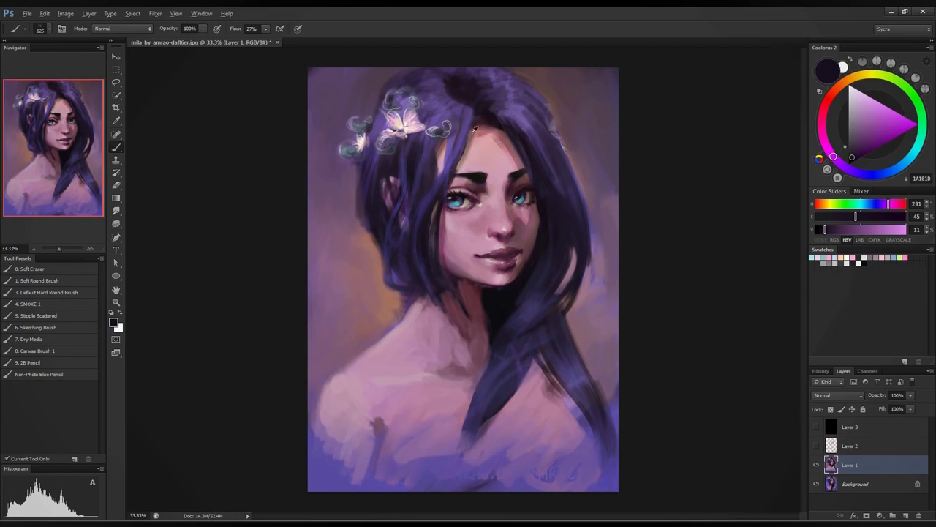
# - Mix a pale blue-violet A6A1E1 and paint fine highlights on the crown and left-hand strands with a size 30 brush
pyautogui.keyDown('alt'); pyautogui.click(453, 89); pyautogui.keyUp('alt')
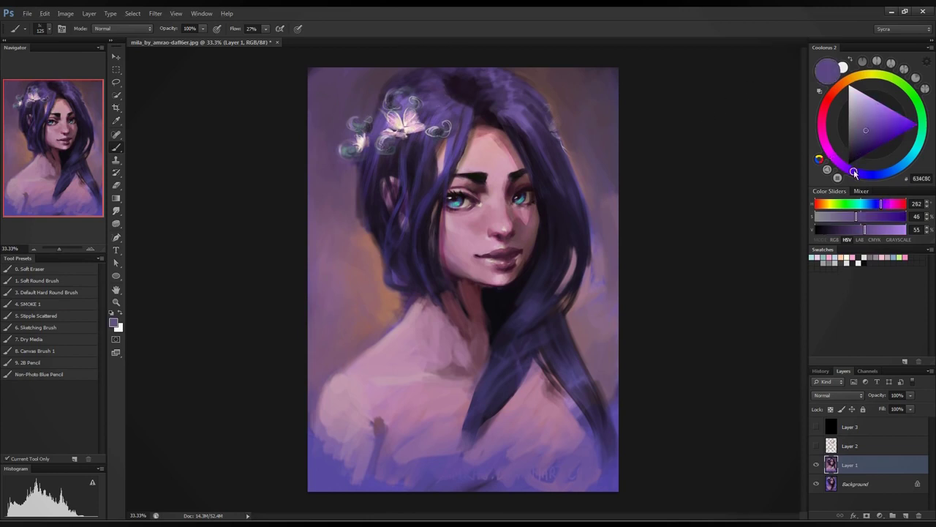
pyautogui.moveTo(854, 171); pyautogui.dragTo(836, 161)
pyautogui.moveTo(870, 127)
pyautogui.mouseDown()
pyautogui.moveTo(881, 130)
pyautogui.moveTo(868, 174)
pyautogui.moveTo(863, 121)
pyautogui.mouseUp()
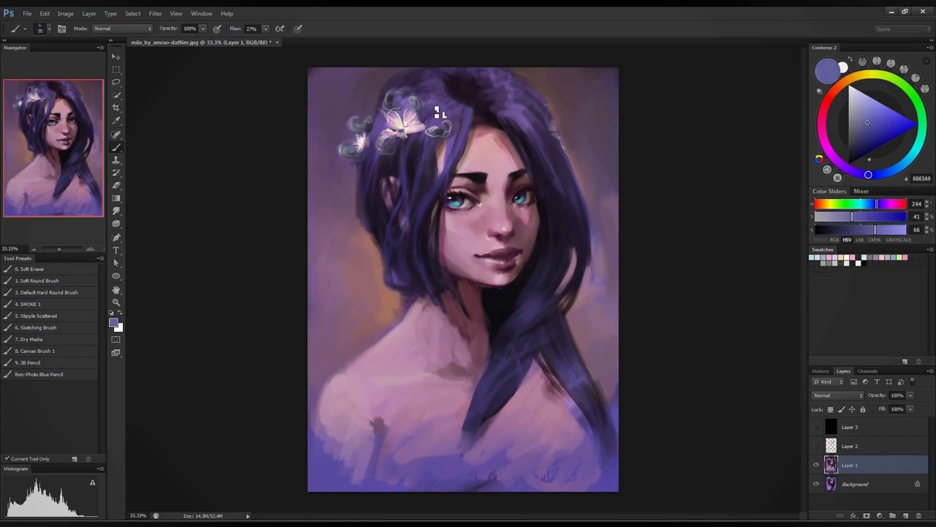
pyautogui.moveTo(870, 128)
pyautogui.mouseDown()
pyautogui.moveTo(877, 109)
pyautogui.moveTo(866, 103)
pyautogui.mouseUp()
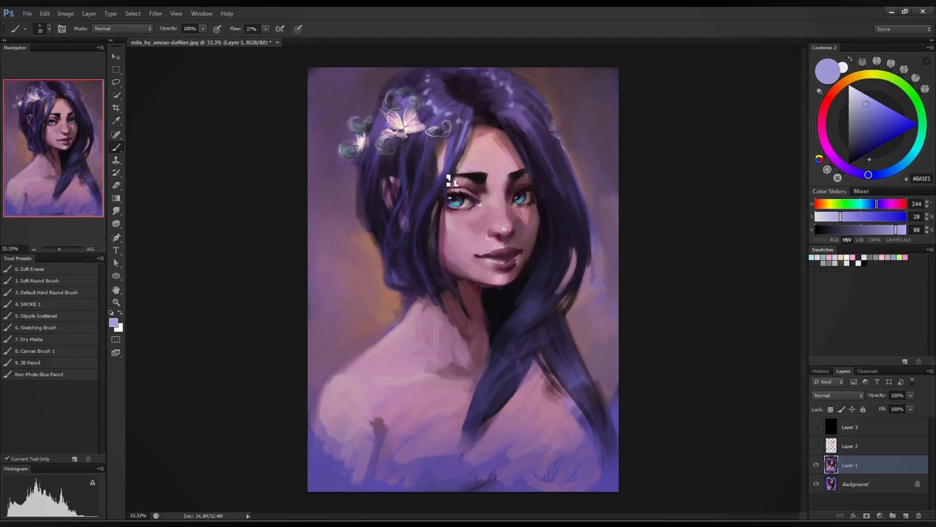
pyautogui.moveTo(406, 185); pyautogui.dragTo(401, 210)
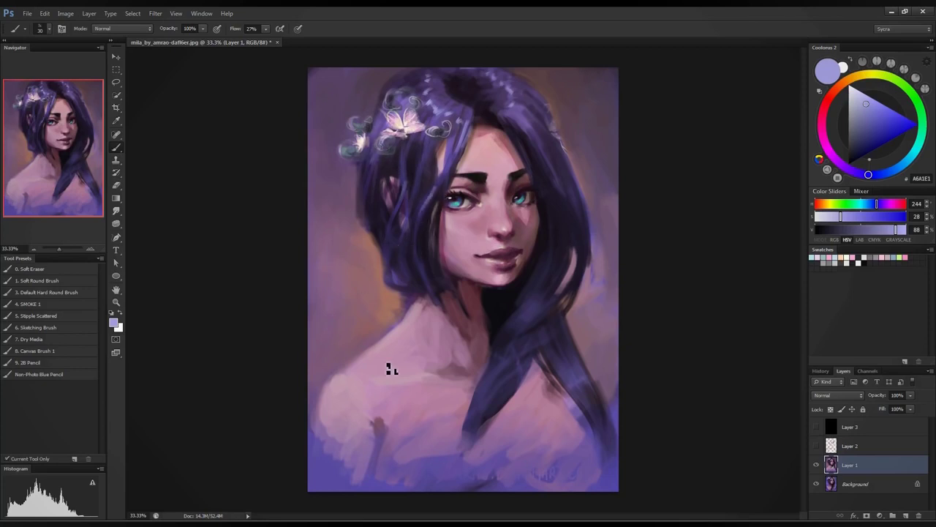
# - Enlarge the brush to 90 and soften the crown highlights beside the parting with sampled dark hair purples
pyautogui.keyDown('alt'); pyautogui.click(451, 91); pyautogui.keyUp('alt')
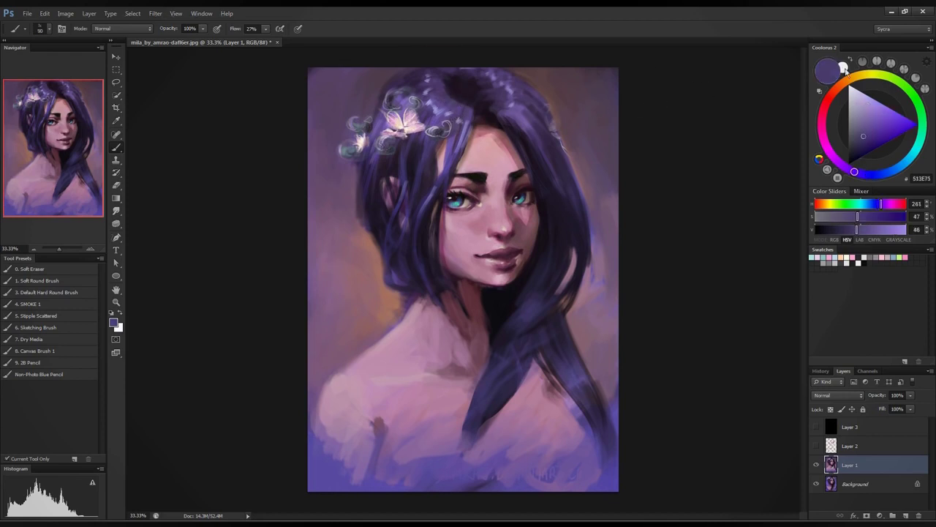
pyautogui.keyDown('alt'); pyautogui.click(444, 92); pyautogui.keyUp('alt')
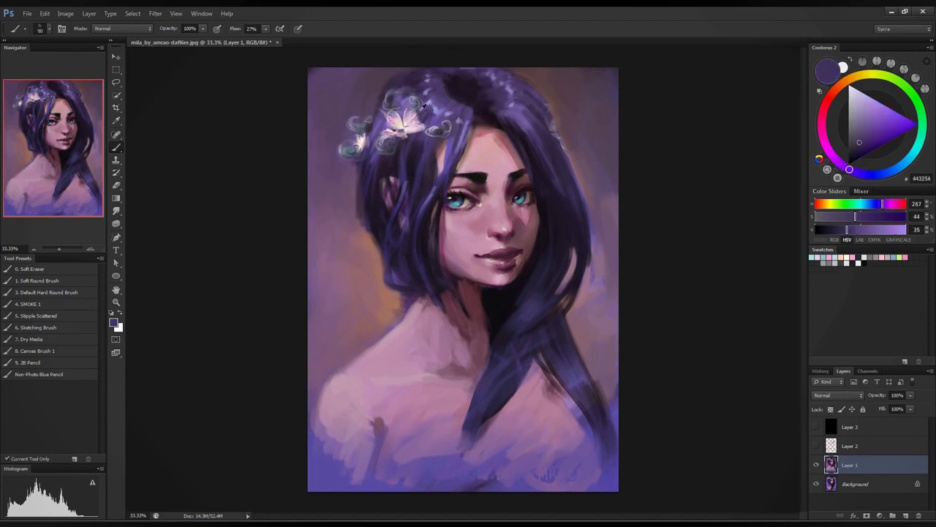
pyautogui.keyDown('alt'); pyautogui.click(445, 92); pyautogui.keyUp('alt')
pyautogui.keyDown('alt'); pyautogui.click(446, 93); pyautogui.keyUp('alt')
pyautogui.keyDown('alt'); pyautogui.click(438, 79); pyautogui.keyUp('alt')
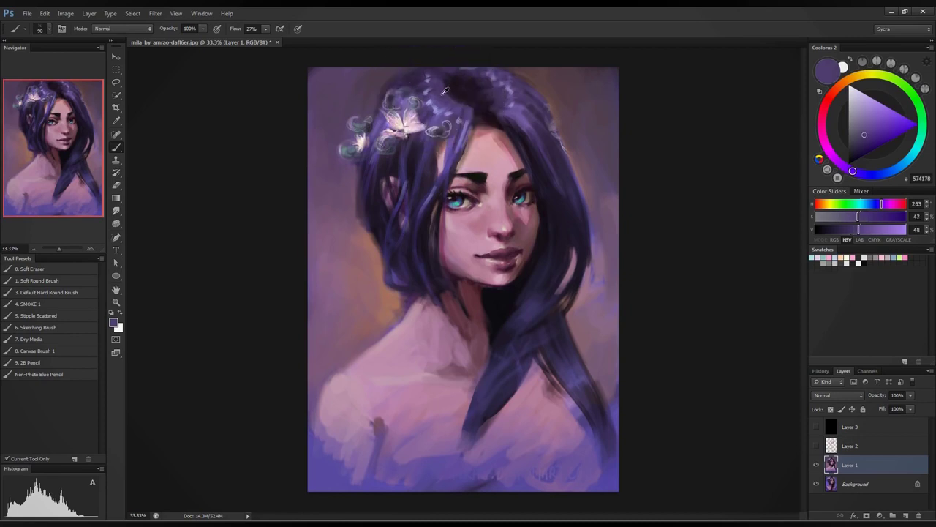
pyautogui.keyDown('alt'); pyautogui.click(457, 93); pyautogui.keyUp('alt')
pyautogui.keyDown('alt'); pyautogui.click(463, 97); pyautogui.keyUp('alt')
# - Choose a saturated magenta-purple 702A77 and glaze it around the parting and down the hair strands
pyautogui.moveTo(853, 173); pyautogui.dragTo(831, 153)
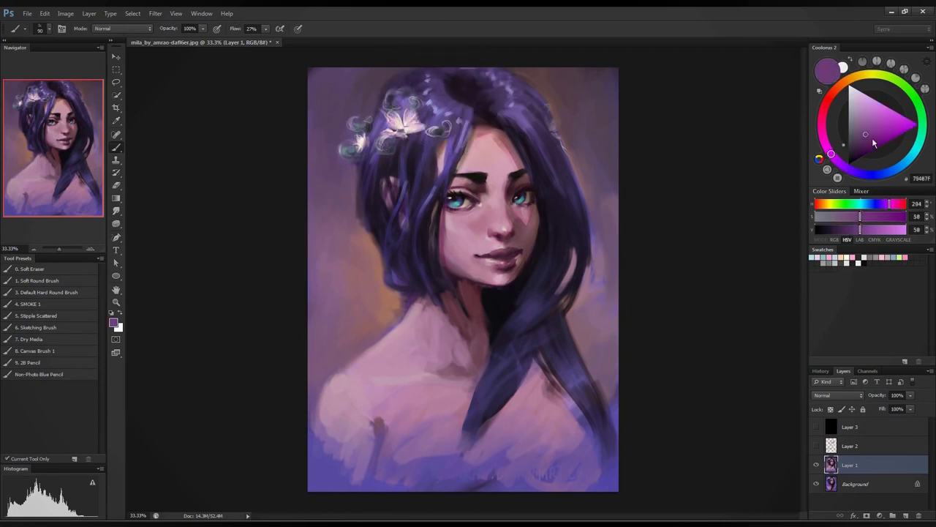
pyautogui.click(869, 139)
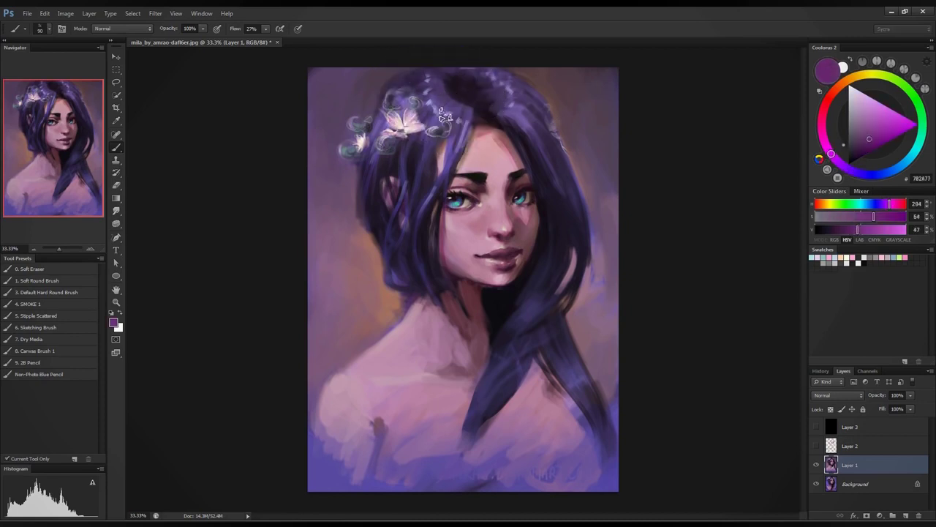
pyautogui.moveTo(443, 73)
pyautogui.mouseDown()
pyautogui.moveTo(472, 96)
pyautogui.moveTo(470, 81)
pyautogui.moveTo(480, 81)
pyautogui.moveTo(477, 124)
pyautogui.moveTo(495, 97)
pyautogui.moveTo(482, 132)
pyautogui.mouseUp()
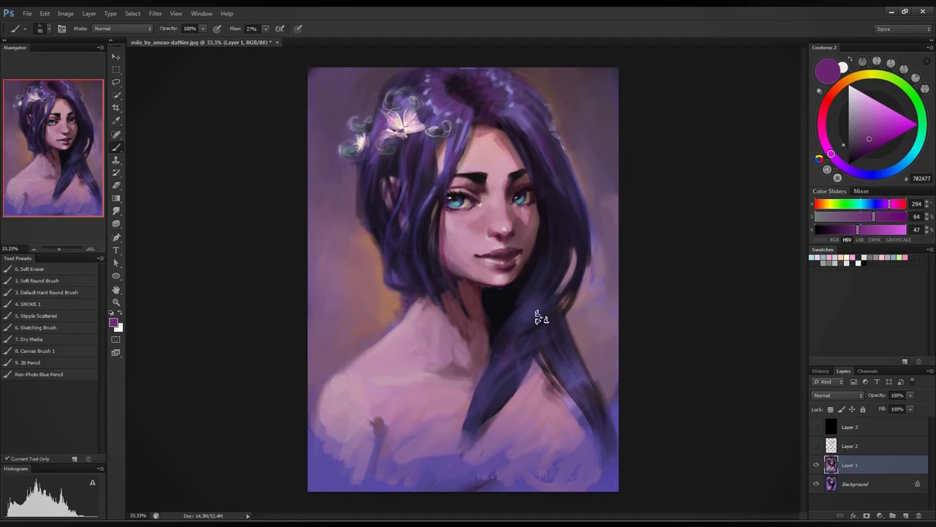
# - Sample a hair violet, shift it to a muted blue 697793, and brush it over the crown above the flowers
pyautogui.keyDown('alt'); pyautogui.click(520, 105); pyautogui.keyUp('alt')
pyautogui.moveTo(867, 178); pyautogui.dragTo(878, 176)
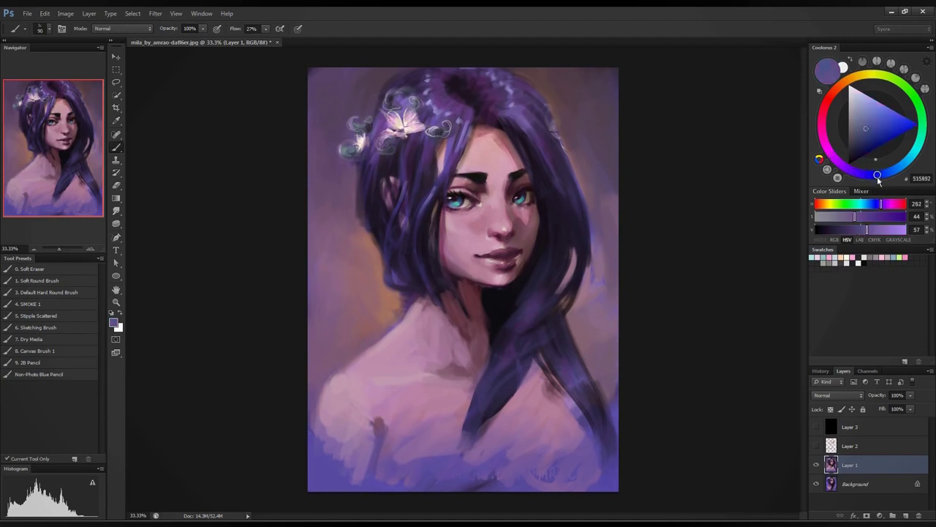
pyautogui.click(889, 172)
pyautogui.click(860, 124)
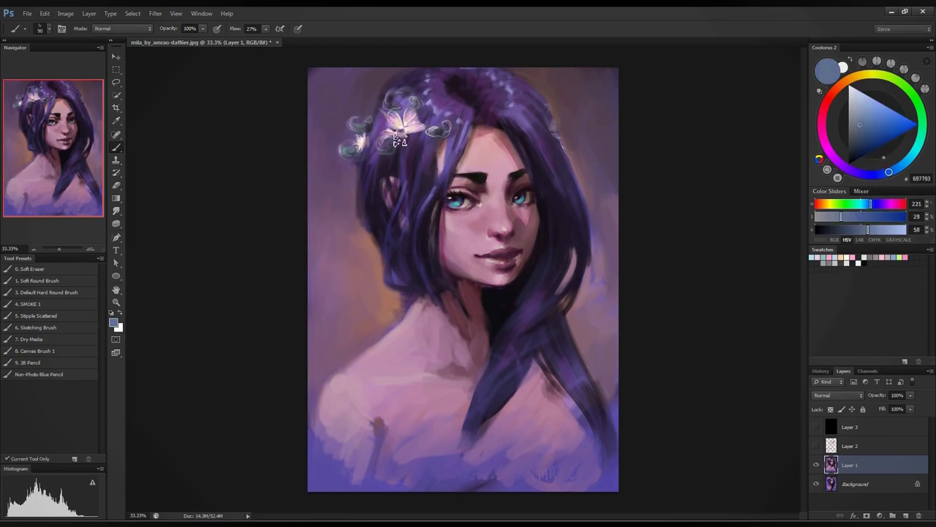
pyautogui.moveTo(414, 80); pyautogui.dragTo(398, 84)
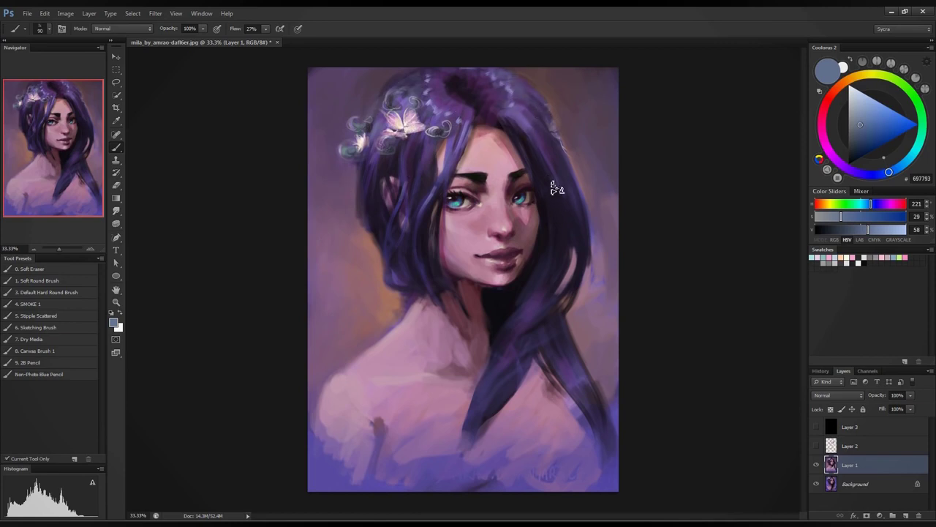
# - Brush muted blue highlights over the gathered hair below the chin, and mix a pale blue 9397BA for finer size 40 strokes
pyautogui.moveTo(511, 336)
pyautogui.mouseDown()
pyautogui.moveTo(552, 297)
pyautogui.moveTo(539, 307)
pyautogui.mouseUp()
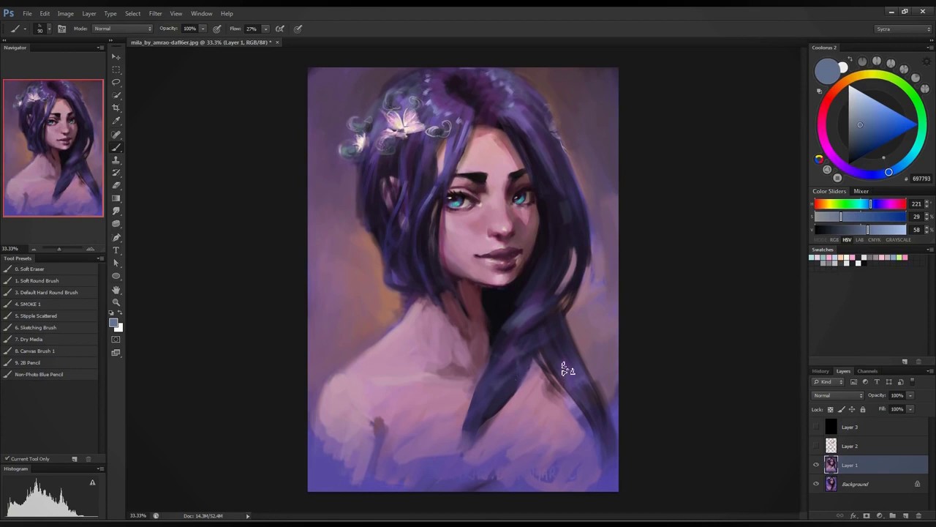
pyautogui.keyDown('alt'); pyautogui.click(448, 111); pyautogui.keyUp('alt')
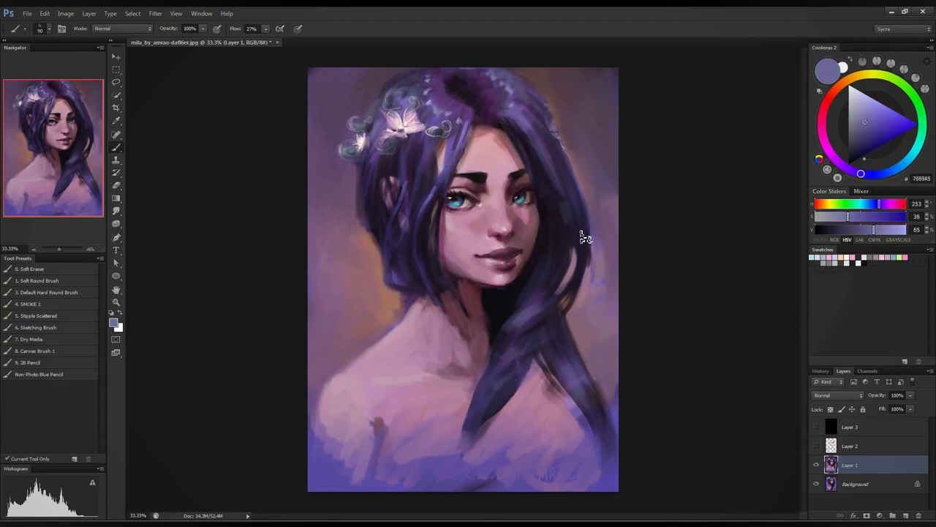
pyautogui.click(877, 174)
pyautogui.moveTo(864, 123); pyautogui.dragTo(860, 112)
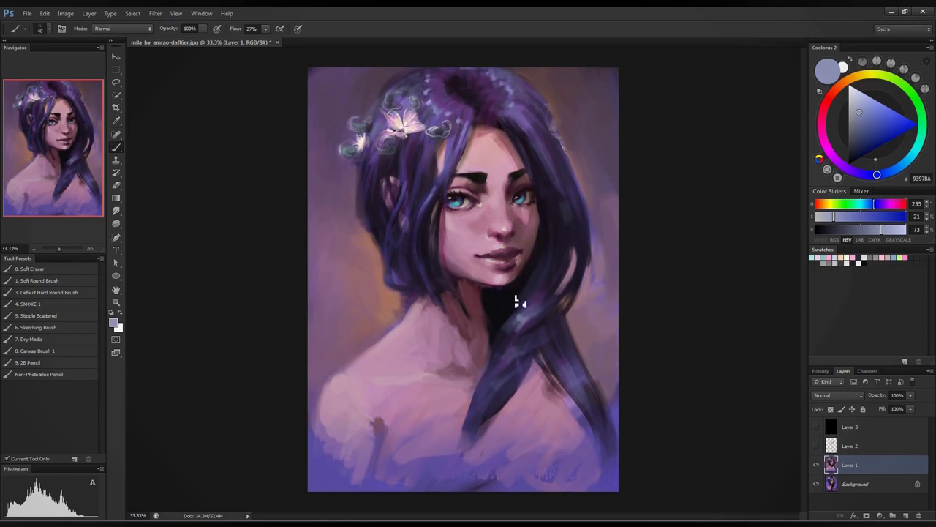
# - Refine the strands framing the forehead and temples with sampled dark hair purples and skin pinks using the size 40 brush
pyautogui.keyDown('alt'); pyautogui.click(525, 188); pyautogui.keyUp('alt')
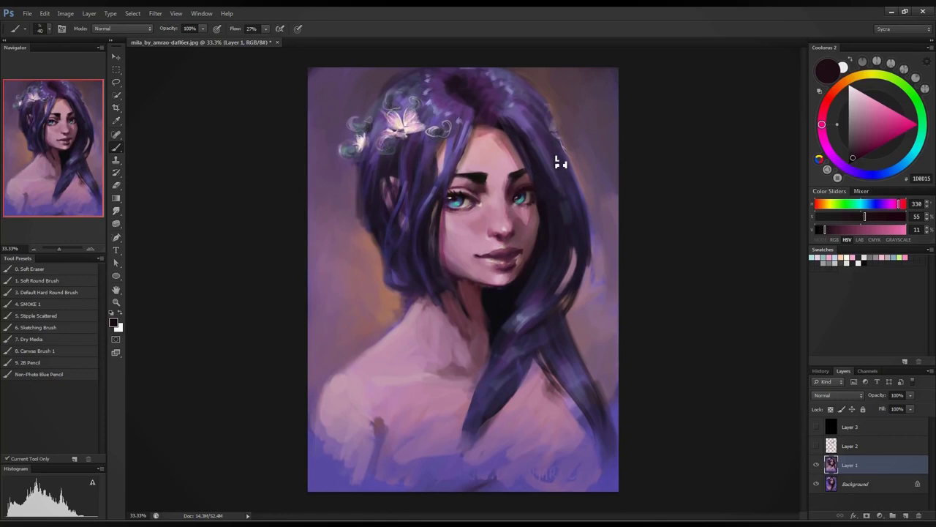
pyautogui.keyDown('alt'); pyautogui.click(496, 165); pyautogui.keyUp('alt')
pyautogui.keyDown('alt'); pyautogui.click(515, 151); pyautogui.keyUp('alt')
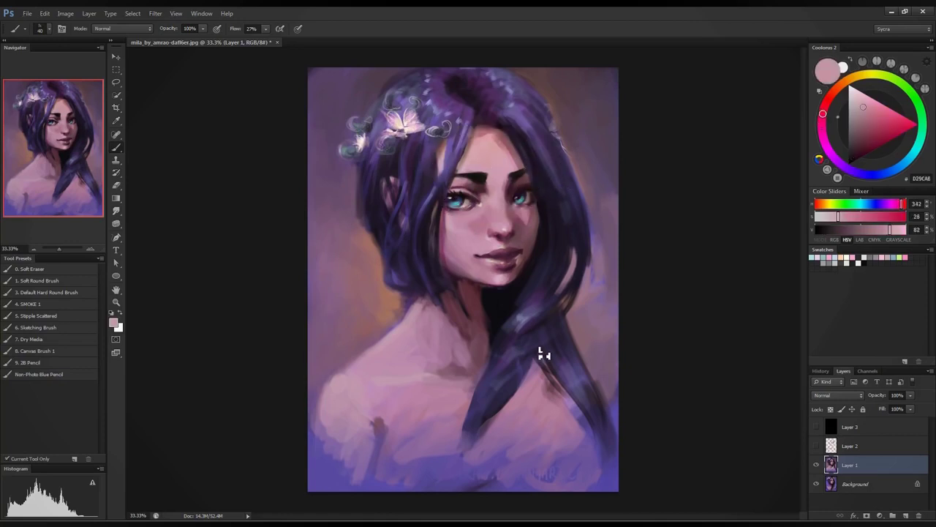
pyautogui.keyDown('alt'); pyautogui.click(510, 181); pyautogui.keyUp('alt')
pyautogui.keyDown('alt'); pyautogui.click(439, 202); pyautogui.keyUp('alt')
pyautogui.moveTo(447, 174); pyautogui.dragTo(467, 131)
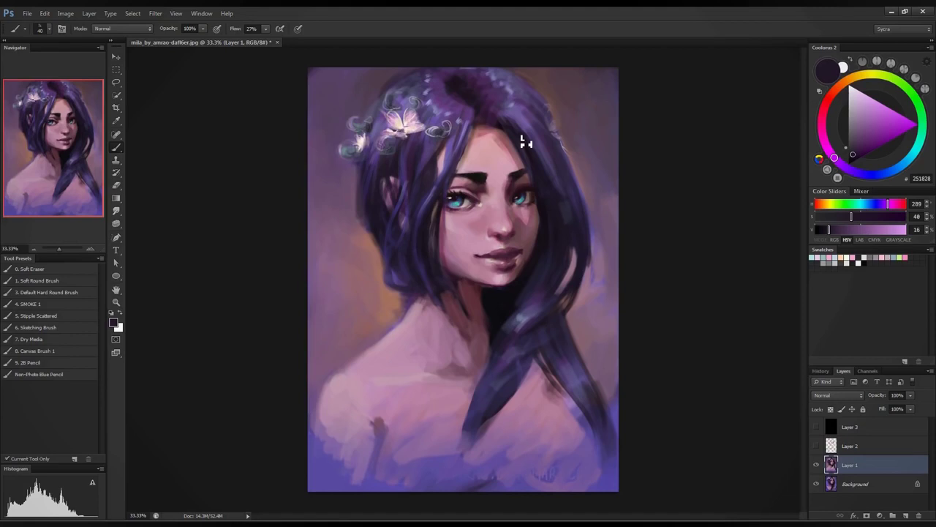
# - Repaint both black eyebrows with hair violet 775CA5, sample a darker purple, and undo the extra stroke near the inner brow
pyautogui.keyDown('alt'); pyautogui.click(486, 161); pyautogui.keyUp('alt')
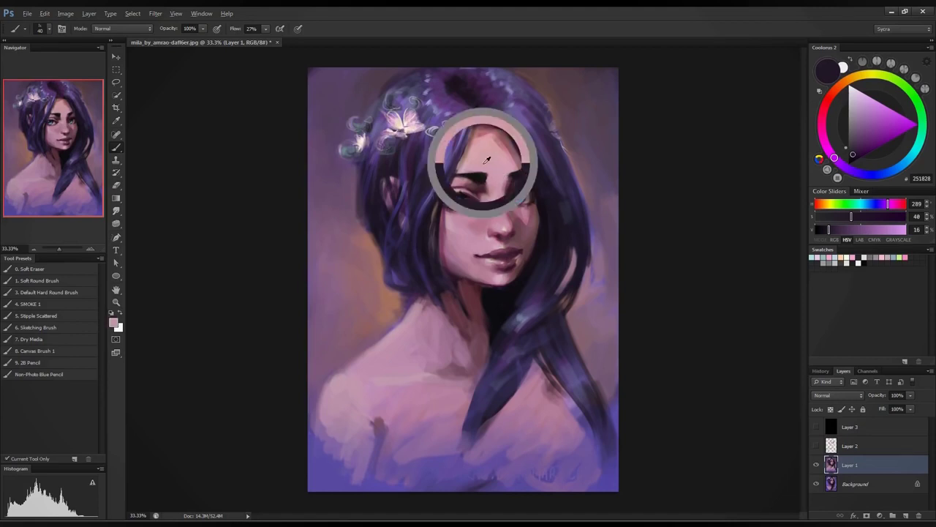
pyautogui.keyDown('alt'); pyautogui.click(528, 122); pyautogui.keyUp('alt')
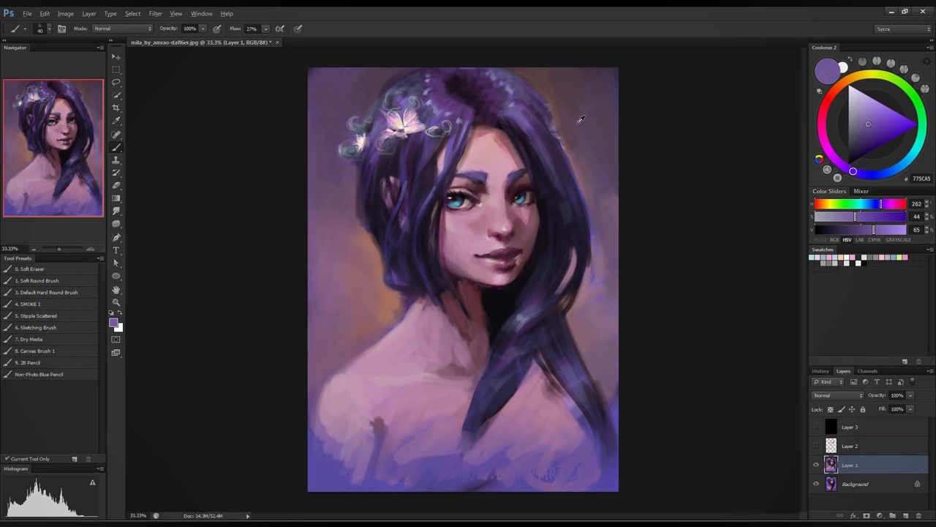
pyautogui.keyDown('alt'); pyautogui.click(544, 149); pyautogui.keyUp('alt')
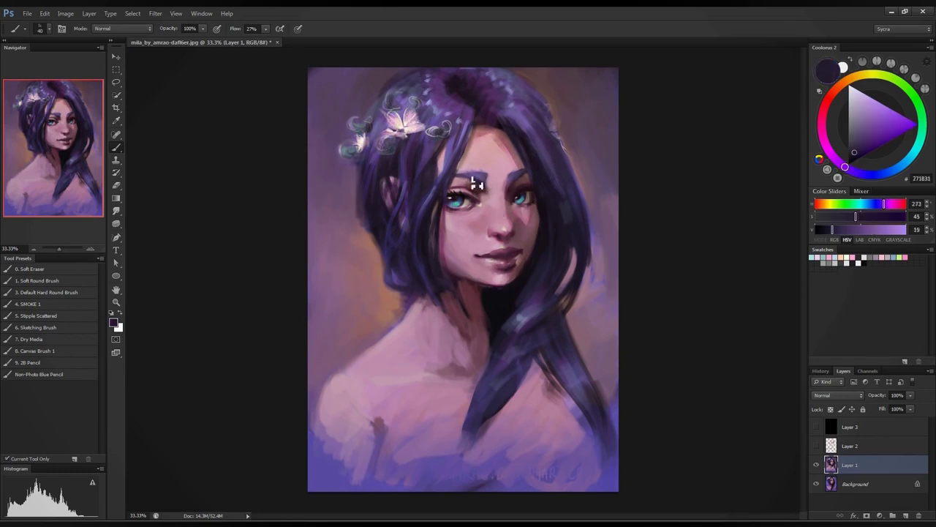
pyautogui.moveTo(501, 150); pyautogui.dragTo(489, 169)
pyautogui.hotkey('ctrl', 'z')
# - Circle the left-hand eye and outline the forehead plane in bright green 26F500, undoing each guide mark
pyautogui.click(909, 94)
pyautogui.click(914, 126)
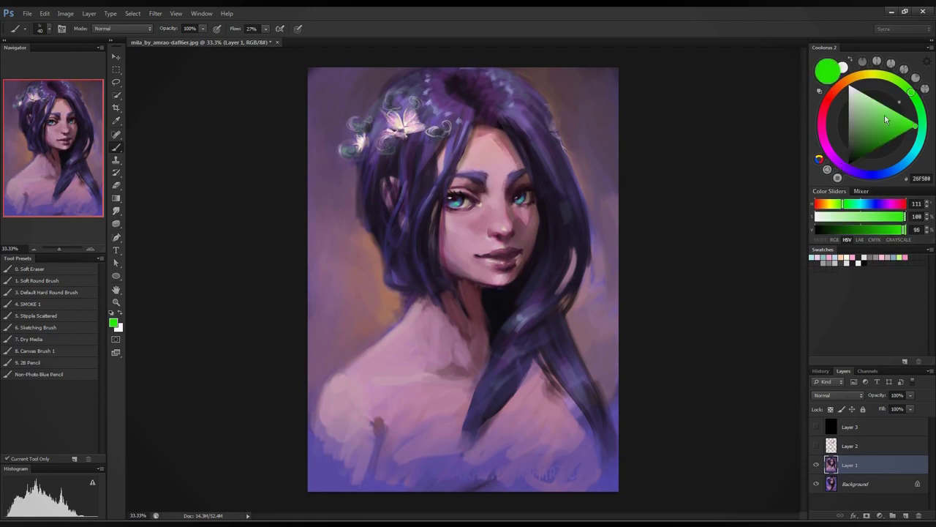
pyautogui.moveTo(461, 183)
pyautogui.mouseDown()
pyautogui.moveTo(489, 191)
pyautogui.moveTo(489, 211)
pyautogui.moveTo(462, 228)
pyautogui.moveTo(442, 194)
pyautogui.moveTo(488, 194)
pyautogui.moveTo(462, 220)
pyautogui.moveTo(439, 199)
pyautogui.mouseUp()
pyautogui.hotkey('ctrl', 'z')
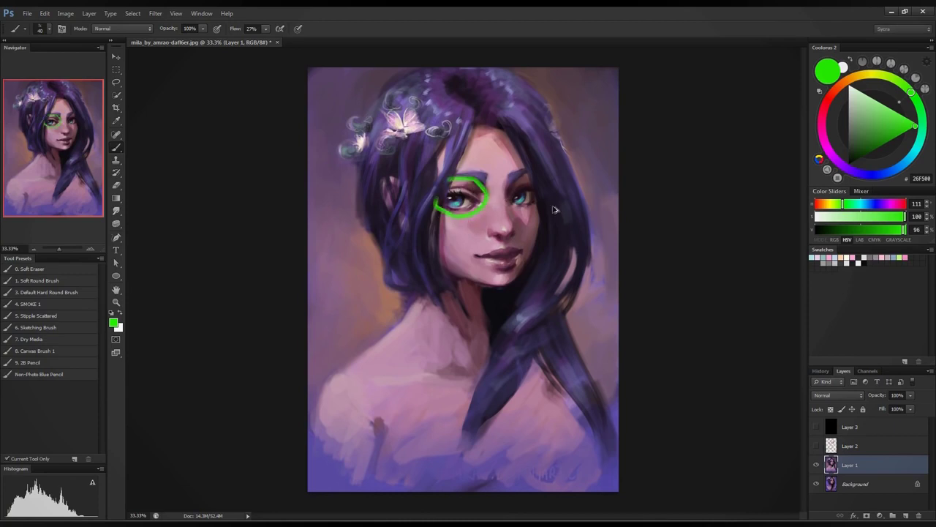
pyautogui.hotkey('ctrl', 'z')
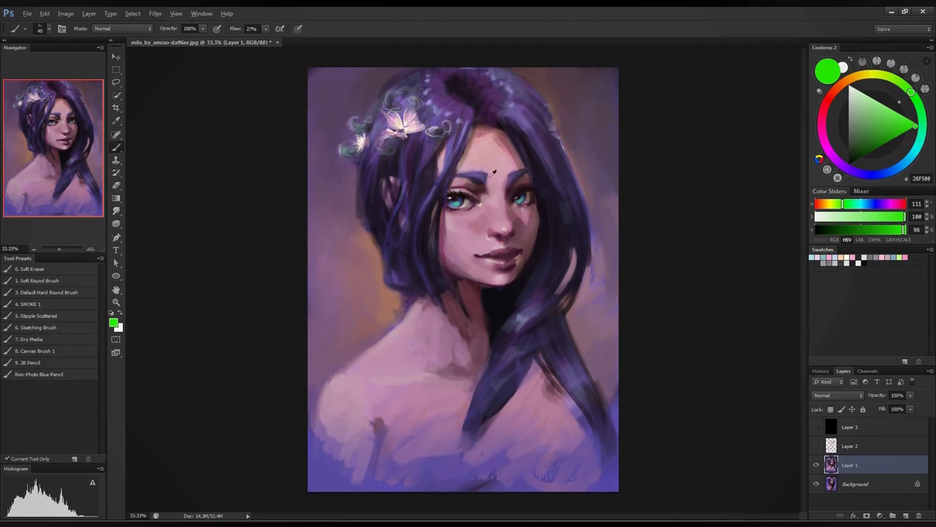
pyautogui.moveTo(500, 153)
pyautogui.mouseDown()
pyautogui.moveTo(488, 174)
pyautogui.moveTo(492, 189)
pyautogui.moveTo(510, 189)
pyautogui.moveTo(529, 167)
pyautogui.moveTo(509, 133)
pyautogui.moveTo(465, 130)
pyautogui.moveTo(475, 191)
pyautogui.mouseUp()
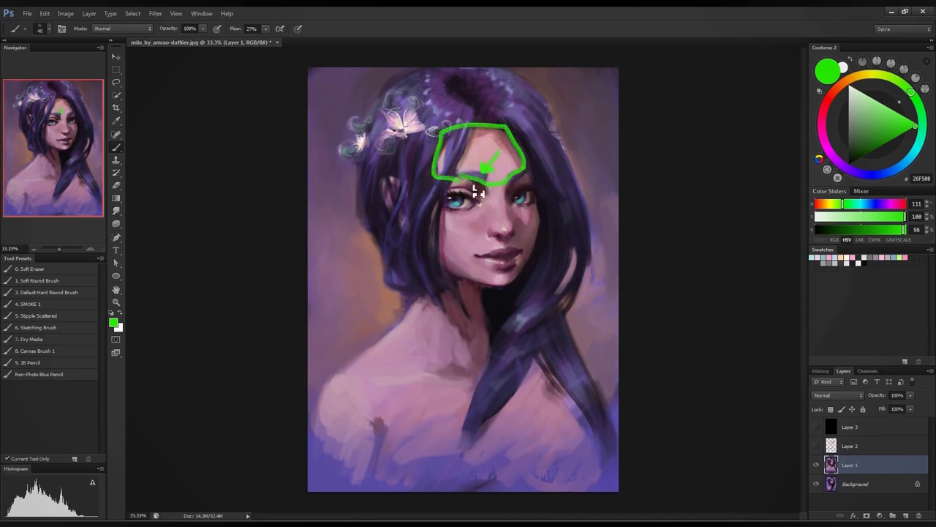
pyautogui.hotkey('ctrl', 'z')
# - Sample the pink skin tone CF9AAC and reshape the inner end of the left-hand eyebrow with it
pyautogui.keyDown('alt'); pyautogui.click(487, 173); pyautogui.keyUp('alt')
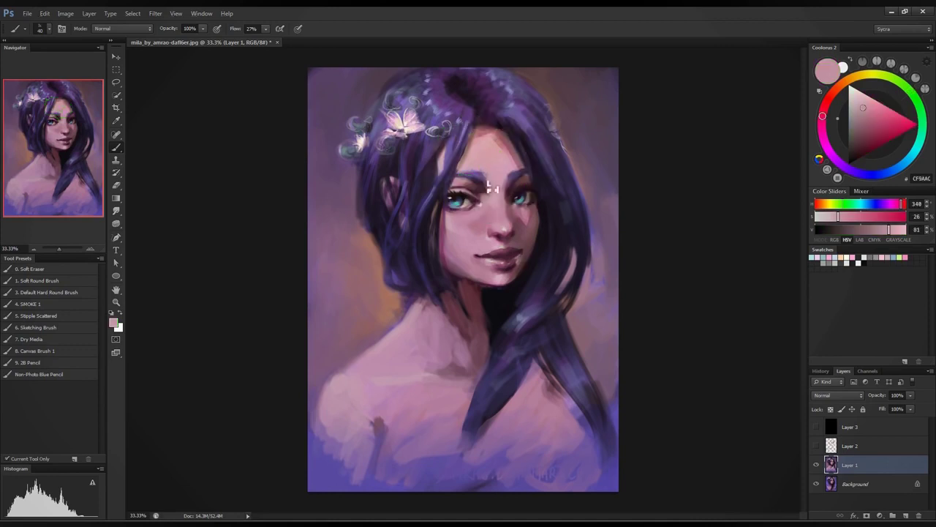
pyautogui.moveTo(489, 189)
pyautogui.mouseDown()
pyautogui.moveTo(486, 178)
pyautogui.moveTo(496, 186)
pyautogui.moveTo(484, 172)
pyautogui.mouseUp()
# - Sketch crimson E7004E guide lines from the brows down the sides of the nose, and undo both
pyautogui.click(911, 127)
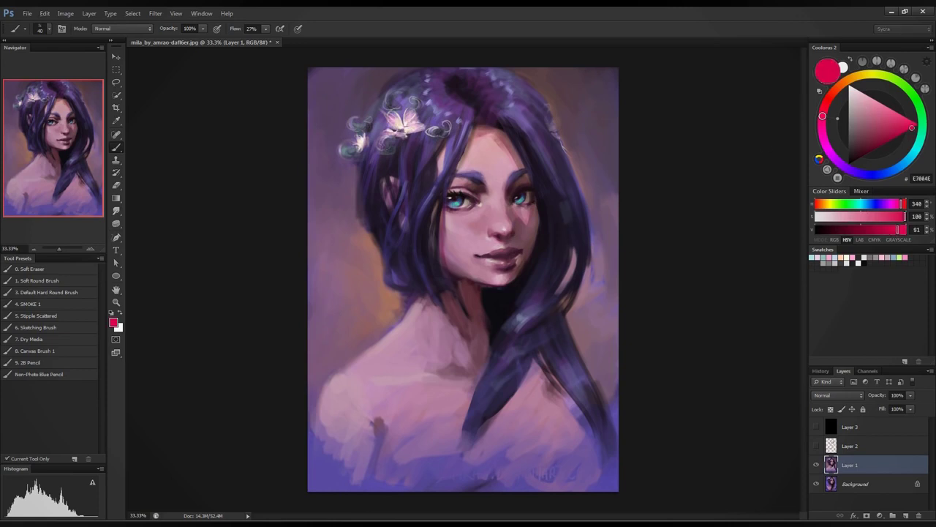
pyautogui.moveTo(472, 174); pyautogui.dragTo(497, 221)
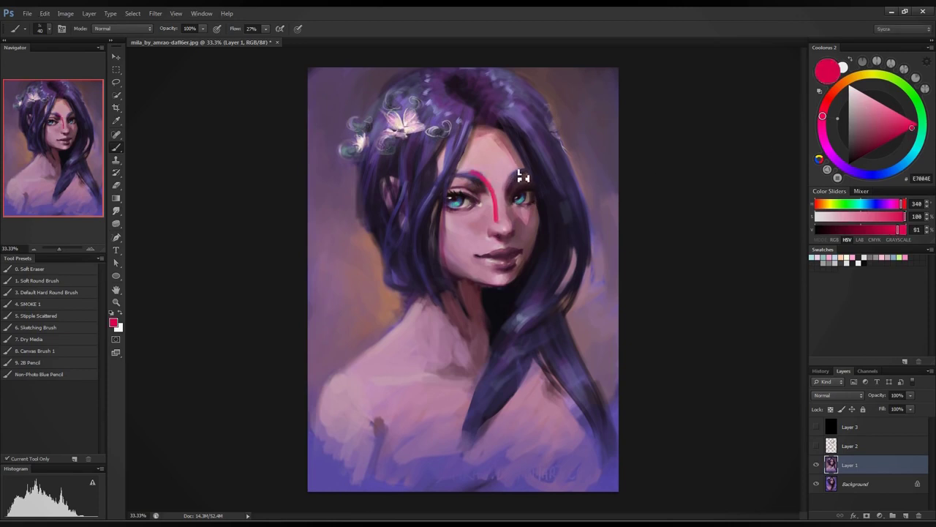
pyautogui.moveTo(512, 176); pyautogui.dragTo(505, 249)
pyautogui.hotkey('ctrl', 'alt', 'z')
pyautogui.hotkey('ctrl', 'alt', 'z')
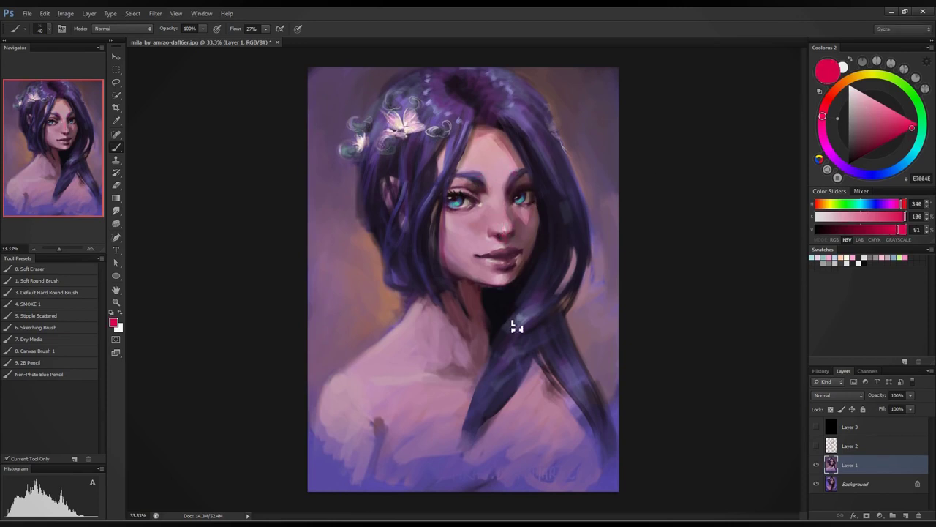
# - Shade the transition from the left-hand inner brow and eye socket into the nose bridge with sampled skin pinks and mauves
pyautogui.keyDown('alt'); pyautogui.click(495, 189); pyautogui.keyUp('alt')
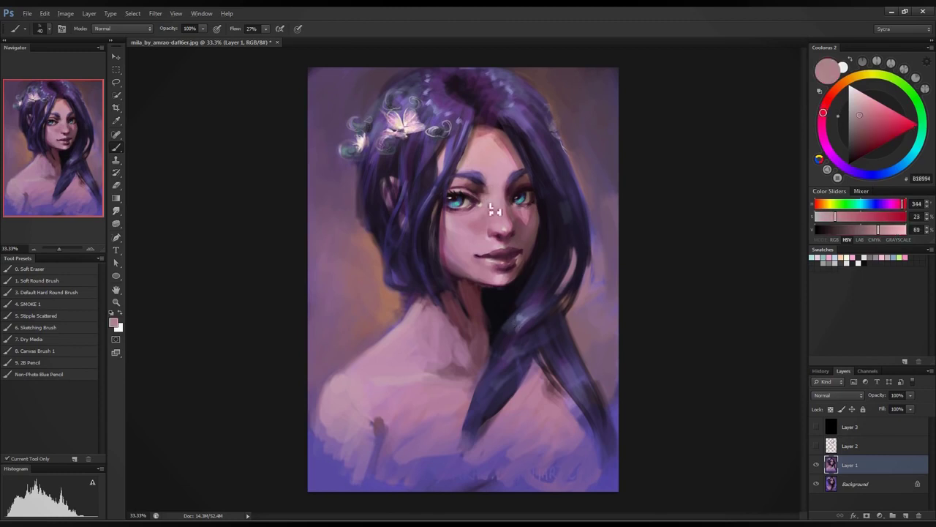
pyautogui.keyDown('alt'); pyautogui.click(488, 197); pyautogui.keyUp('alt')
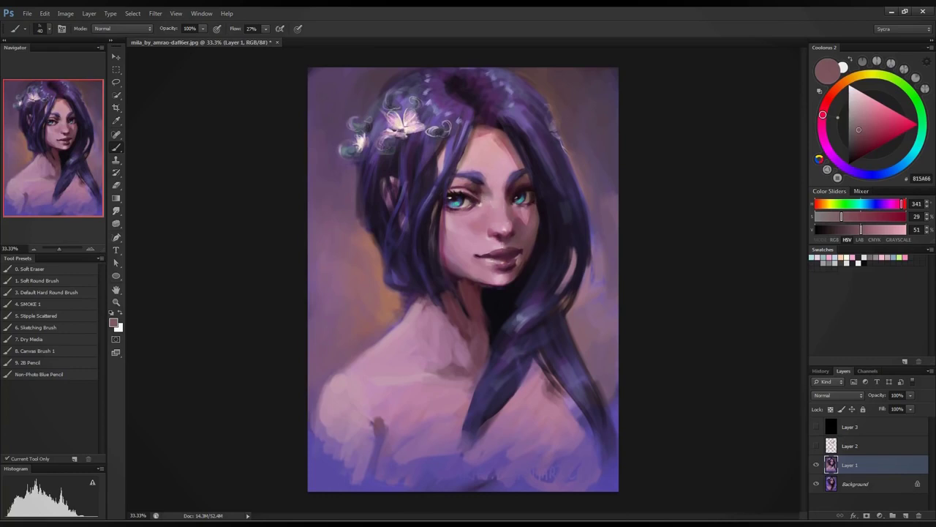
pyautogui.keyDown('alt'); pyautogui.click(465, 183); pyautogui.keyUp('alt')
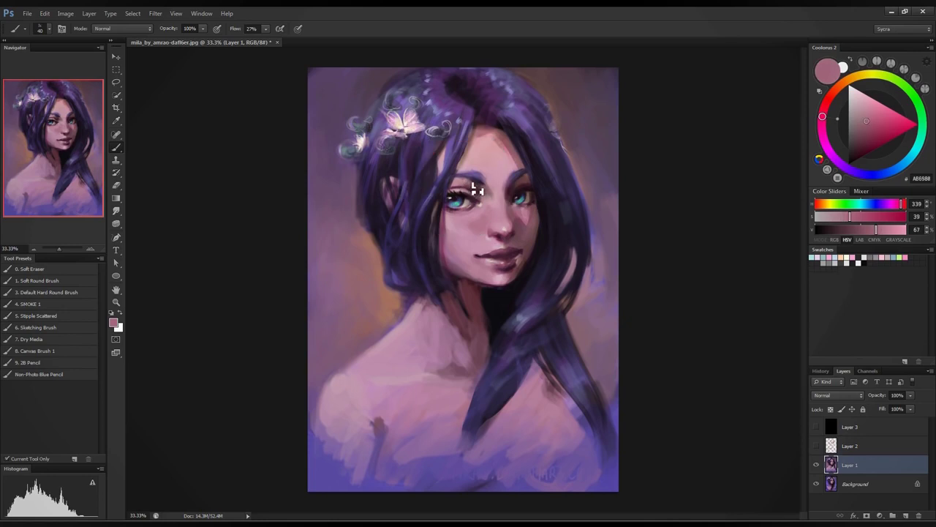
pyautogui.keyDown('alt'); pyautogui.click(490, 189); pyautogui.keyUp('alt')
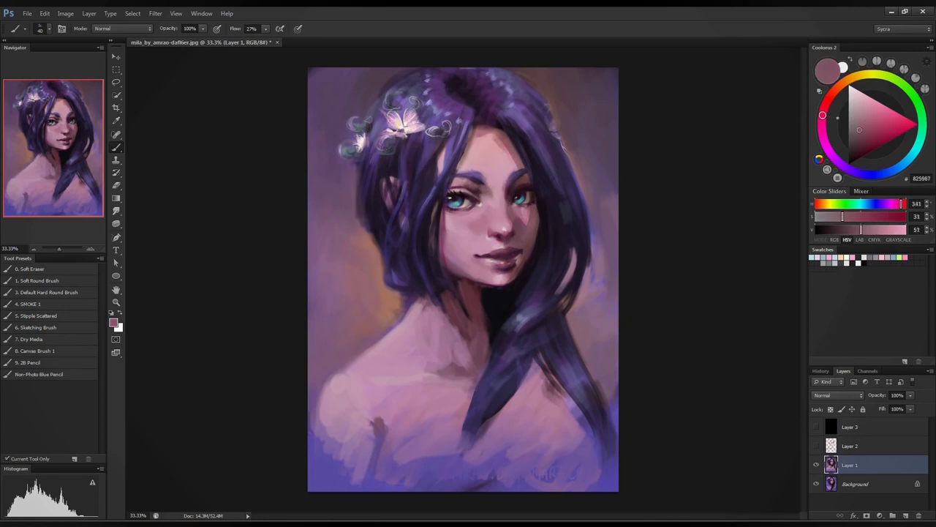
pyautogui.keyDown('alt'); pyautogui.click(486, 215); pyautogui.keyUp('alt')
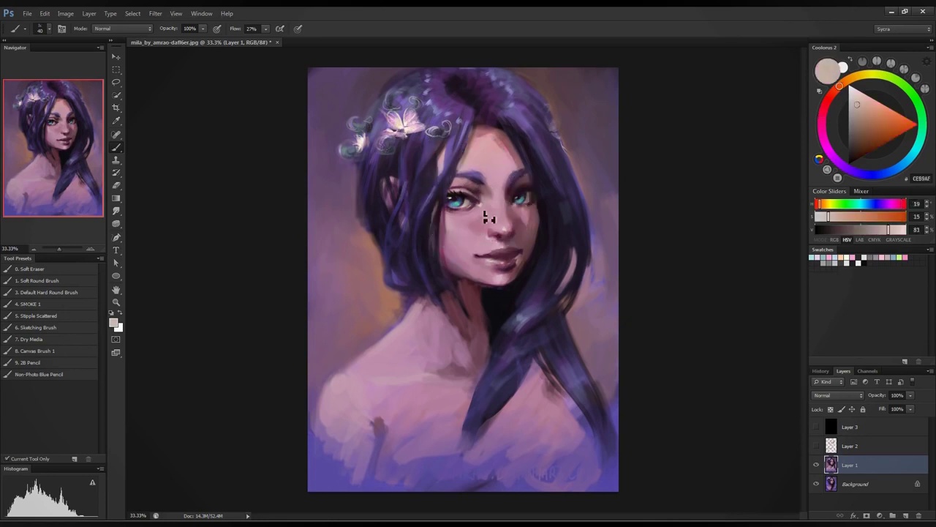
# - Reduce the brush size to 25 and paint sampled skin tones between the nose bridge and the left eye's inner corner
pyautogui.moveTo(894, 127); pyautogui.dragTo(918, 124)
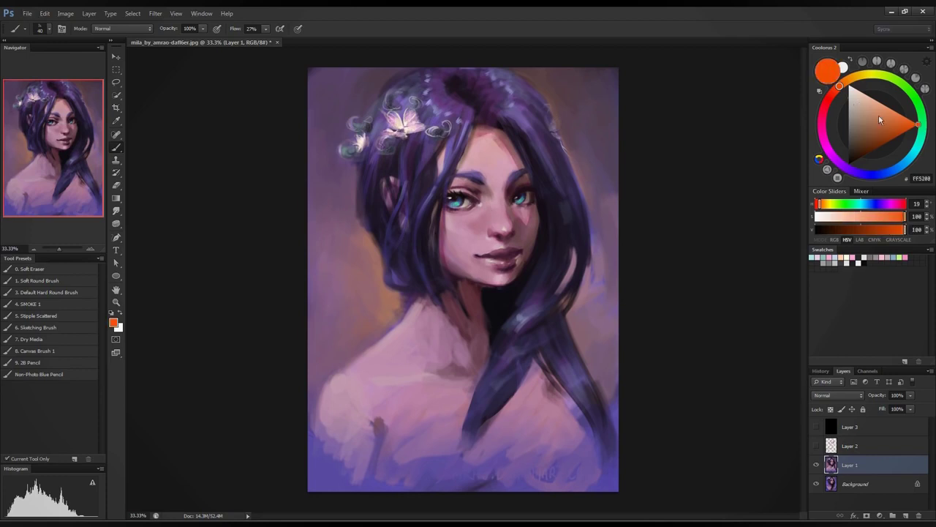
pyautogui.hotkey('ctrl', 'alt', 'z')
pyautogui.keyDown('alt'); pyautogui.click(486, 207); pyautogui.keyUp('alt')
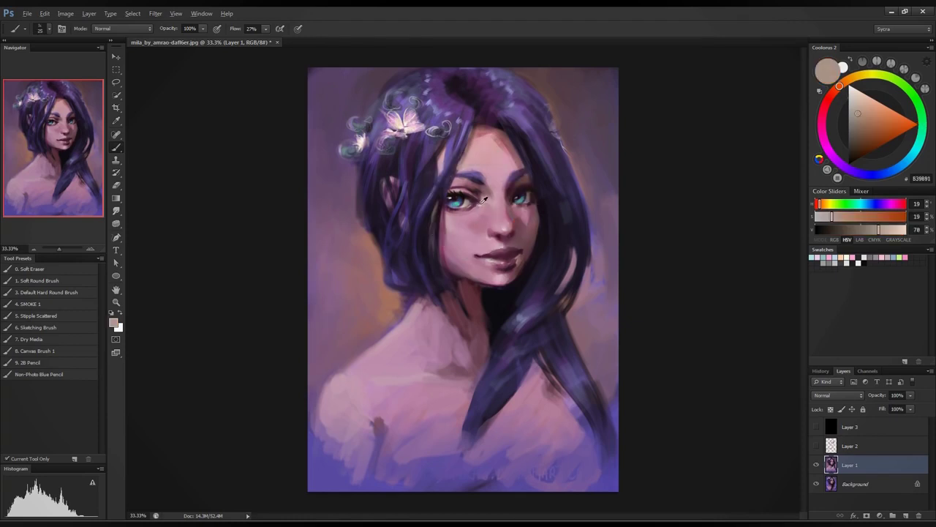
pyautogui.keyDown('alt'); pyautogui.click(486, 206); pyautogui.keyUp('alt')
pyautogui.keyDown('alt'); pyautogui.click(480, 213); pyautogui.keyUp('alt')
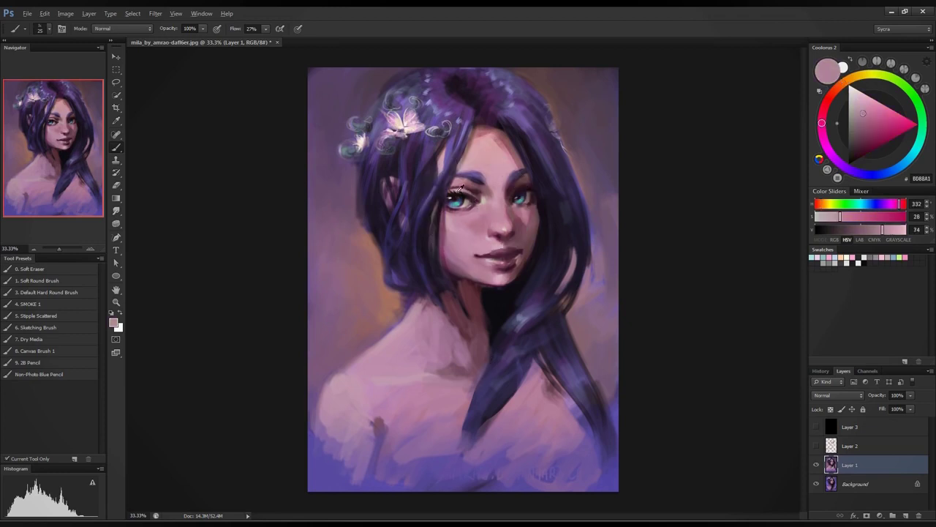
# - Refine the inner corner of the left eye with dark plum and pink tones sampled from around the eye
pyautogui.keyDown('alt'); pyautogui.click(474, 193); pyautogui.keyUp('alt')
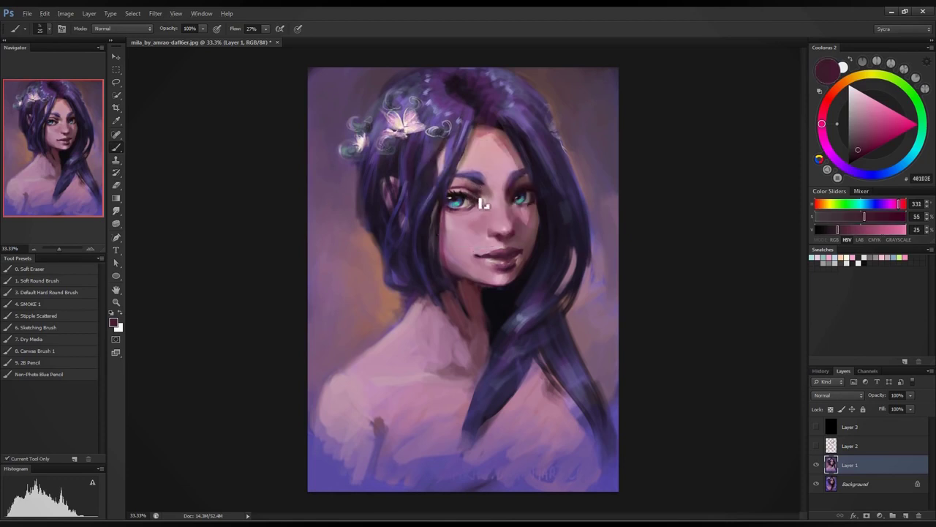
pyautogui.keyDown('alt'); pyautogui.click(474, 199); pyautogui.keyUp('alt')
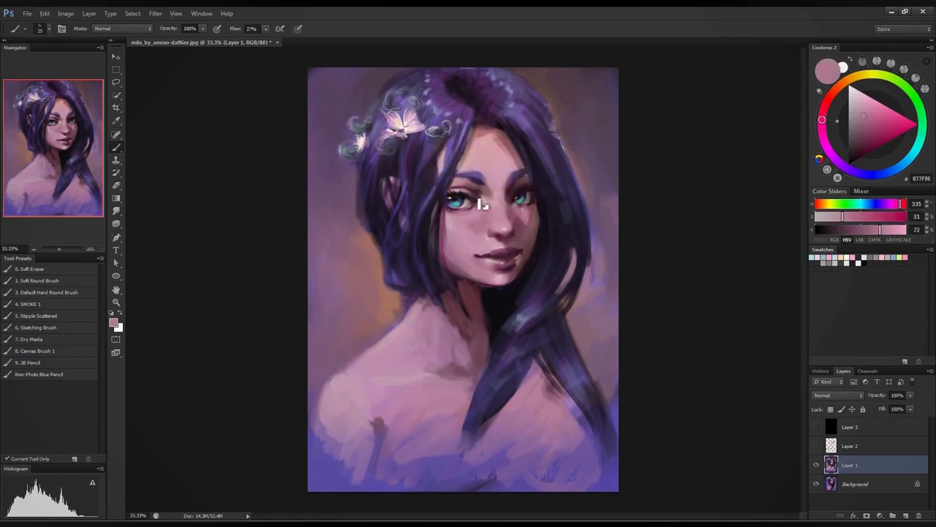
pyautogui.keyDown('alt'); pyautogui.click(475, 197); pyautogui.keyUp('alt')
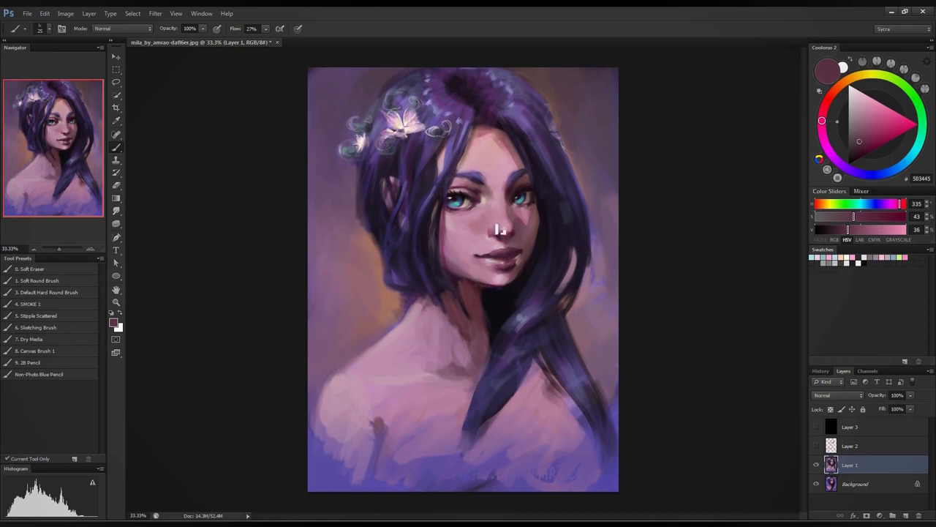
pyautogui.keyDown('alt'); pyautogui.click(454, 191); pyautogui.keyUp('alt')
pyautogui.keyDown('alt'); pyautogui.click(475, 198); pyautogui.keyUp('alt')
pyautogui.keyDown('alt'); pyautogui.click(471, 197); pyautogui.keyUp('alt')
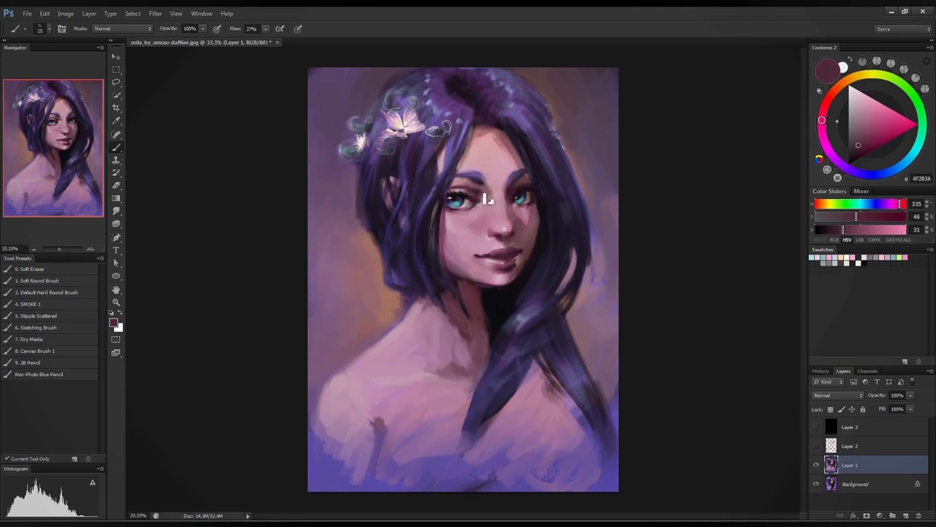
# - Blend the nose bridge, nose tip and adjoining cheek with sampled pink and pale skin tones, enlarging the brush to 50
pyautogui.keyDown('alt'); pyautogui.click(484, 211); pyautogui.keyUp('alt')
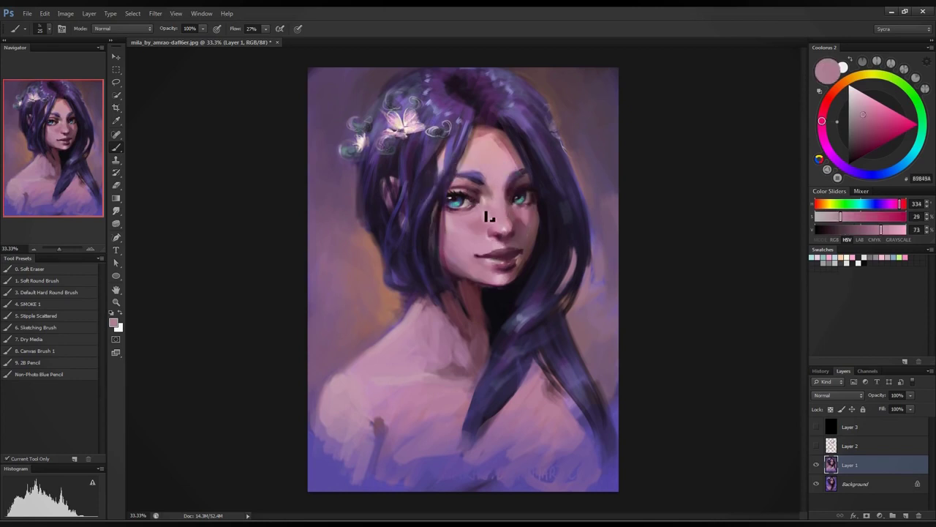
pyautogui.keyDown('alt'); pyautogui.click(486, 195); pyautogui.keyUp('alt')
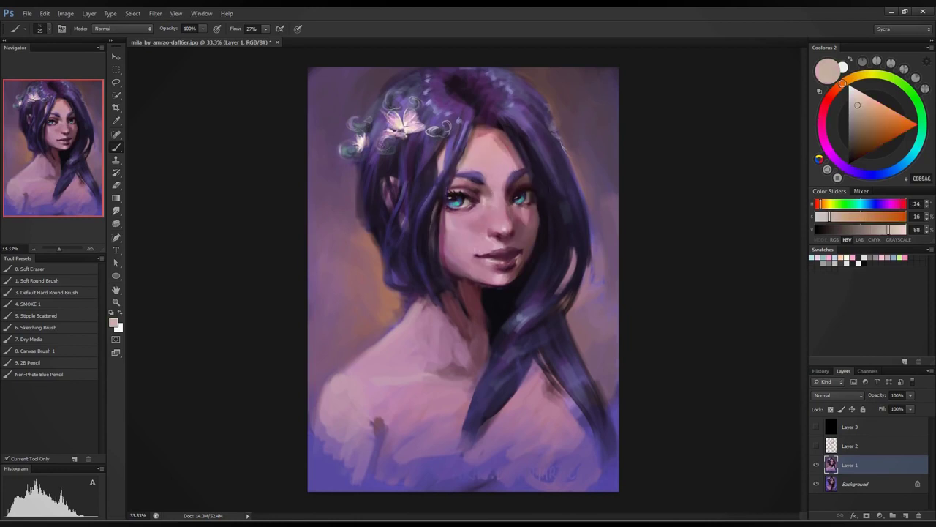
pyautogui.keyDown('alt'); pyautogui.click(476, 213); pyautogui.keyUp('alt')
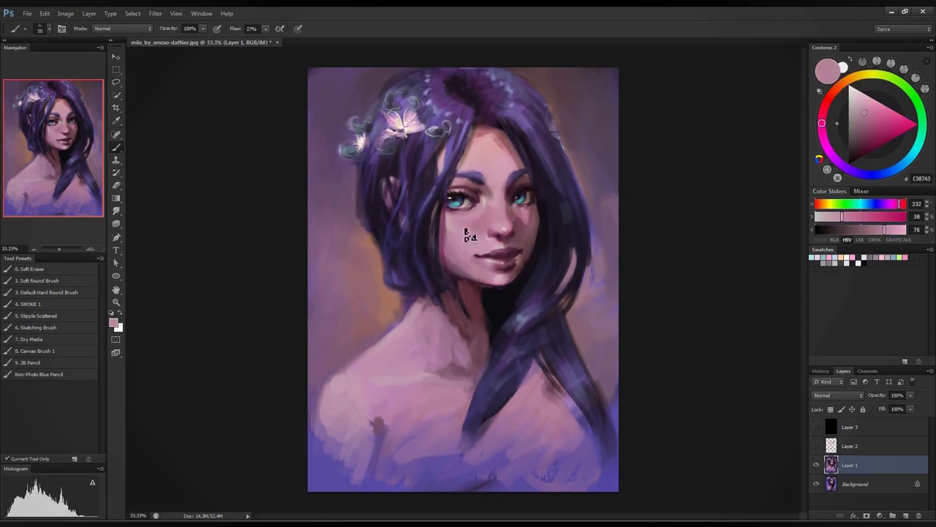
pyautogui.keyDown('alt'); pyautogui.click(485, 199); pyautogui.keyUp('alt')
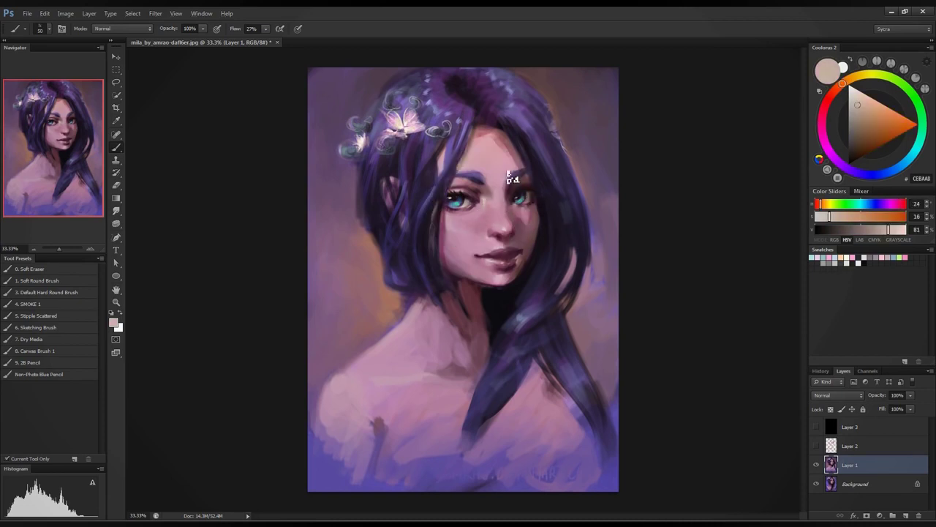
pyautogui.keyDown('alt'); pyautogui.click(503, 229); pyautogui.keyUp('alt')
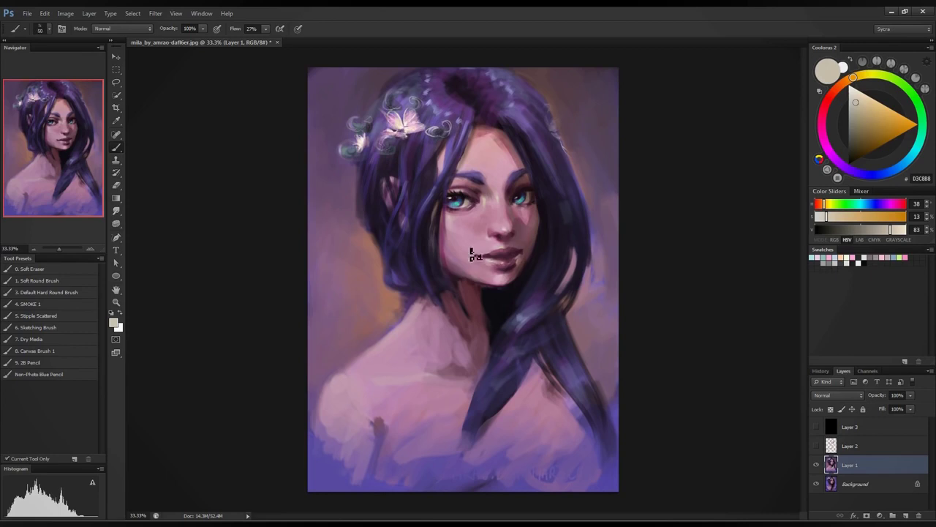
pyautogui.keyDown('alt'); pyautogui.click(492, 233); pyautogui.keyUp('alt')
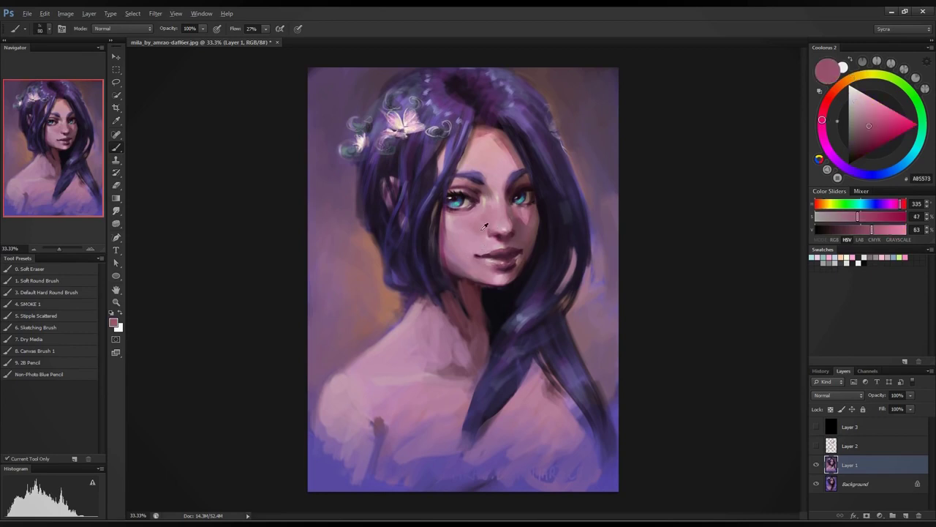
pyautogui.moveTo(883, 113); pyautogui.dragTo(911, 128)
pyautogui.moveTo(462, 212)
pyautogui.mouseDown()
pyautogui.moveTo(467, 253)
pyautogui.moveTo(481, 284)
pyautogui.mouseUp()
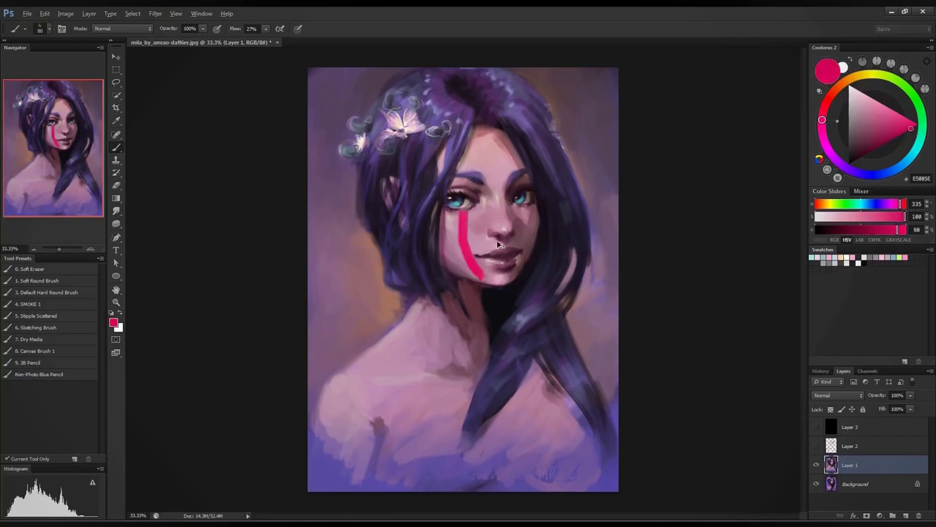
pyautogui.hotkey('ctrl', 'z')
# - Blend the left cheek and jaw with sampled mauve and pink tones, and compare Layer 1 with the original background painting
pyautogui.keyDown('alt'); pyautogui.click(453, 243); pyautogui.keyUp('alt')
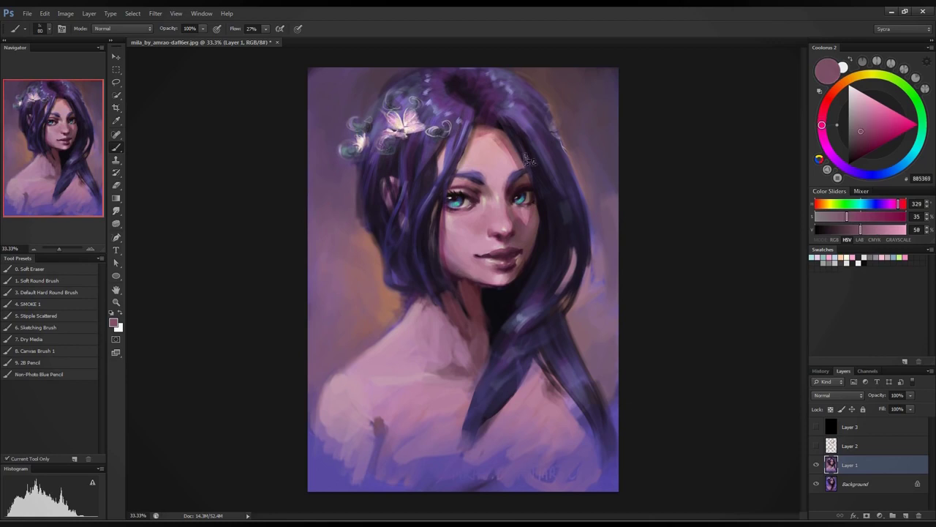
pyautogui.keyDown('alt'); pyautogui.click(457, 269); pyautogui.keyUp('alt')
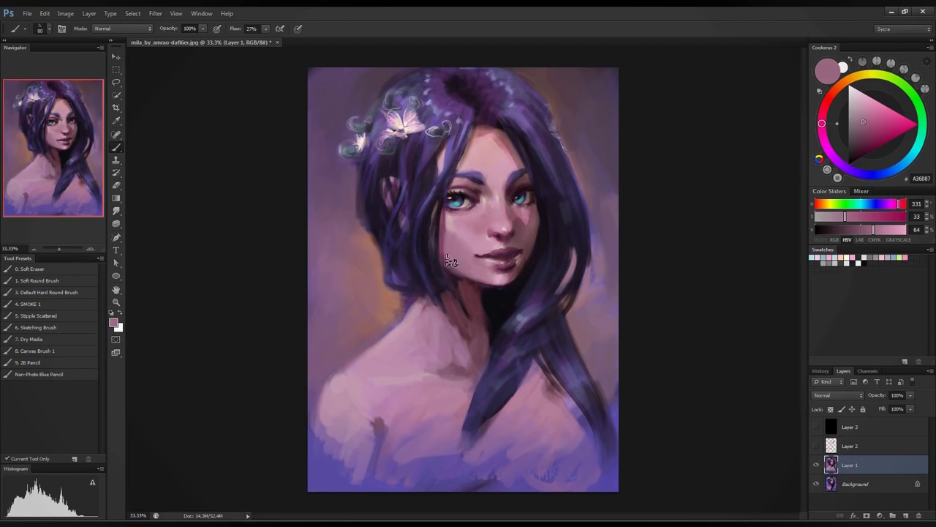
pyautogui.keyDown('alt'); pyautogui.click(468, 225); pyautogui.keyUp('alt')
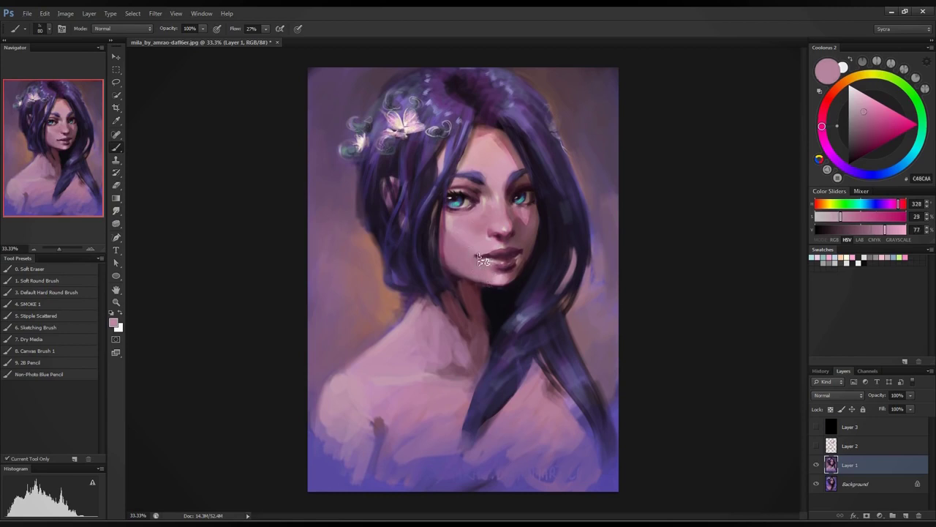
pyautogui.keyDown('alt'); pyautogui.click(457, 240); pyautogui.keyUp('alt')
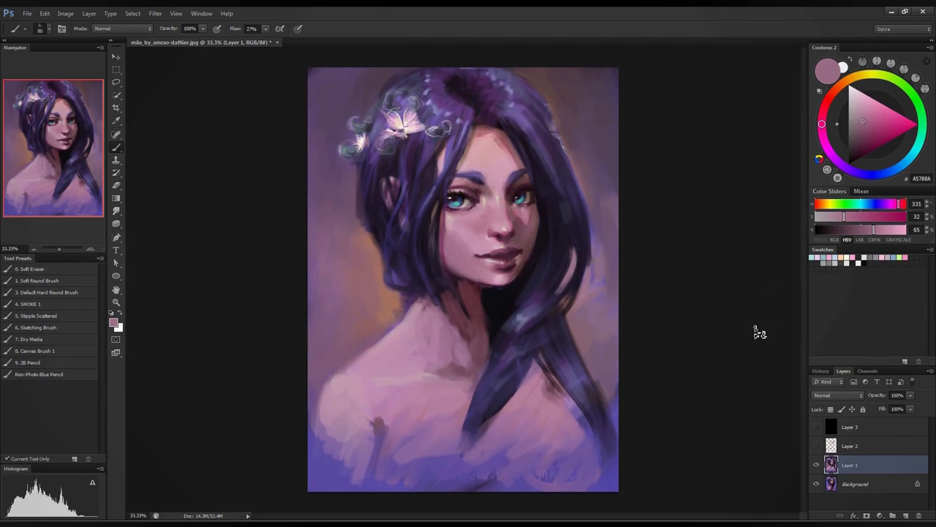
pyautogui.click(817, 464)
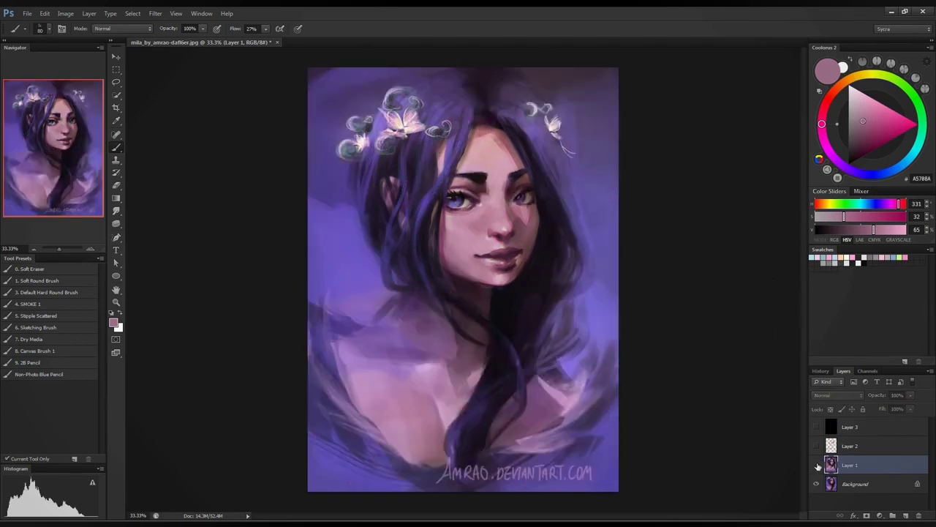
pyautogui.click(817, 465)
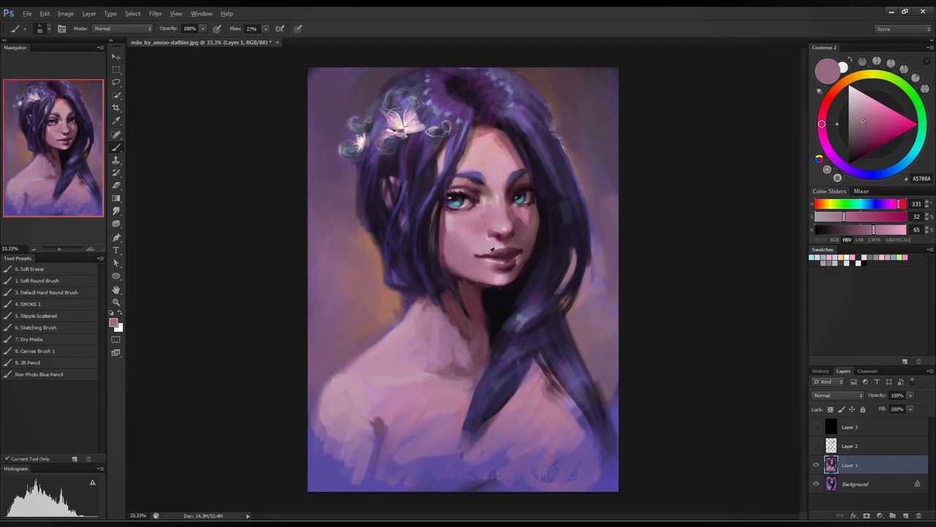
# - Shade the chin and right jawline with sampled pink and dark mauve tones, and undo the last stroke
pyautogui.keyDown('alt'); pyautogui.click(498, 278); pyautogui.keyUp('alt')
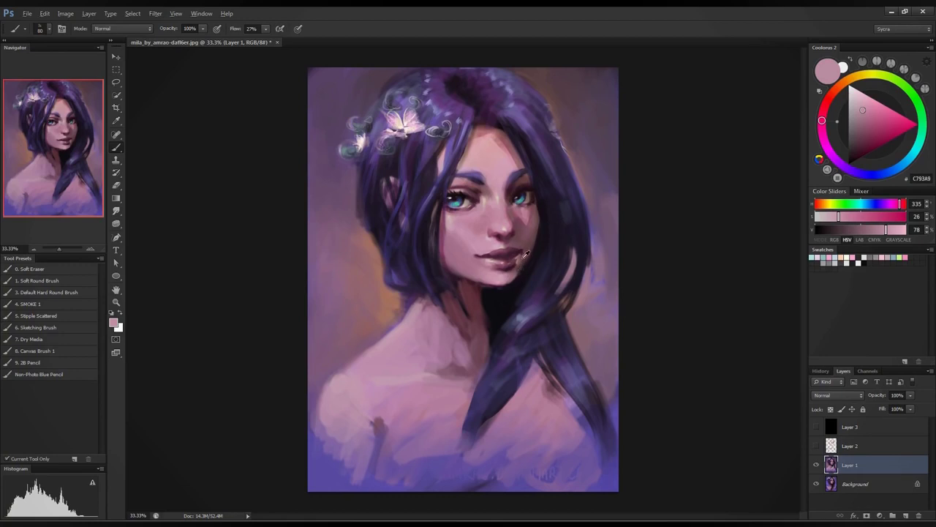
pyautogui.keyDown('alt'); pyautogui.click(512, 277); pyautogui.keyUp('alt')
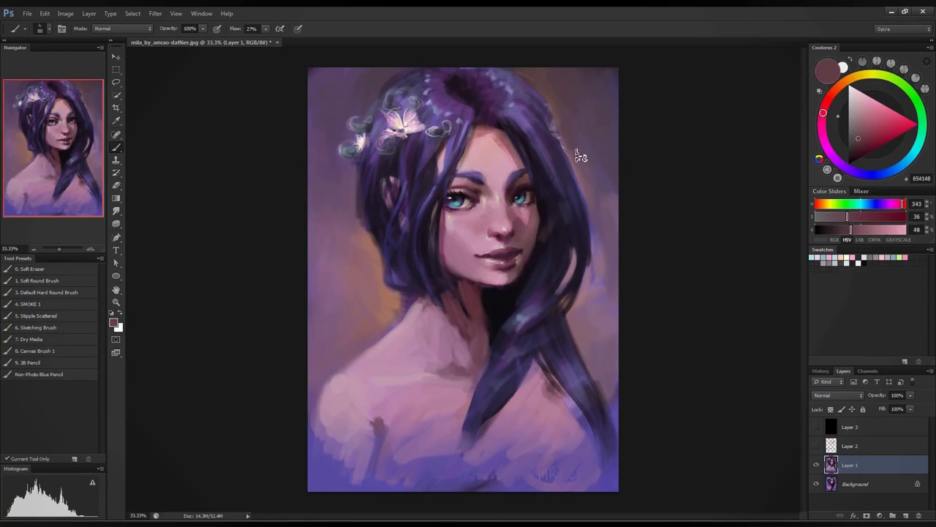
pyautogui.hotkey('ctrl', 'alt', 'z')
# - Reduce the brush size to 40 and shade the face's right edge beside the hair with sampled dark tones
pyautogui.press('[')
pyautogui.press('[')
pyautogui.press('[')
pyautogui.press('[')
pyautogui.keyDown('alt'); pyautogui.click(524, 264); pyautogui.keyUp('alt')
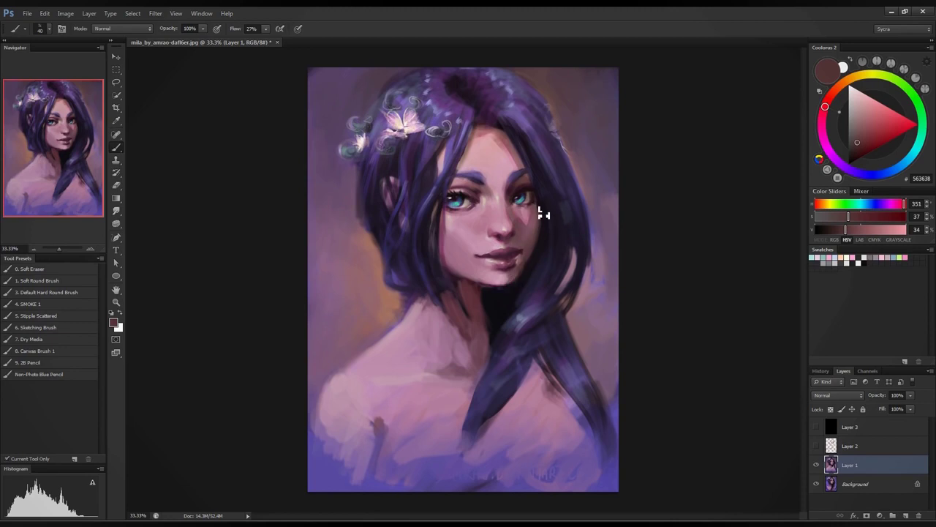
pyautogui.keyDown('alt'); pyautogui.click(538, 261); pyautogui.keyUp('alt')
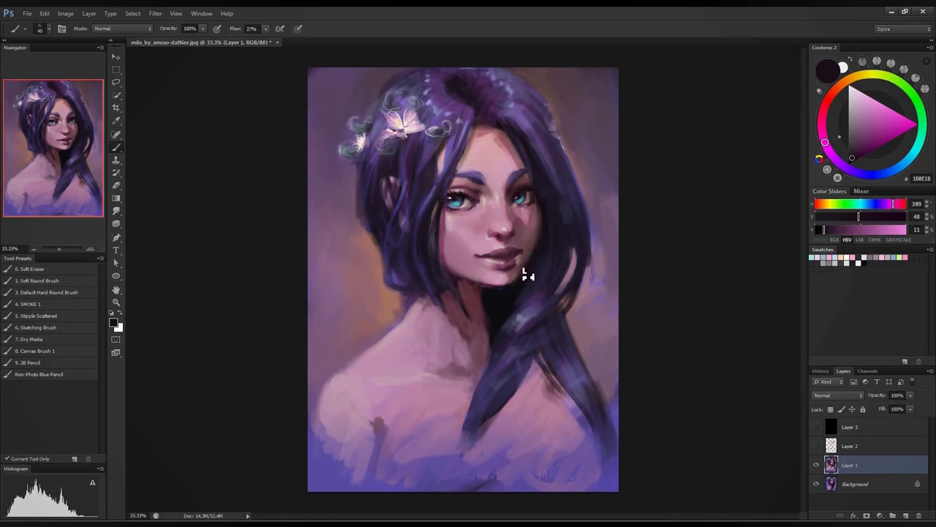
# - Repaint the neck shadow under the chin with sampled maroon and near-black tones, and soften the right jawline with mauve
pyautogui.keyDown('alt'); pyautogui.click(506, 292); pyautogui.keyUp('alt')
pyautogui.keyDown('alt'); pyautogui.click(485, 292); pyautogui.keyUp('alt')
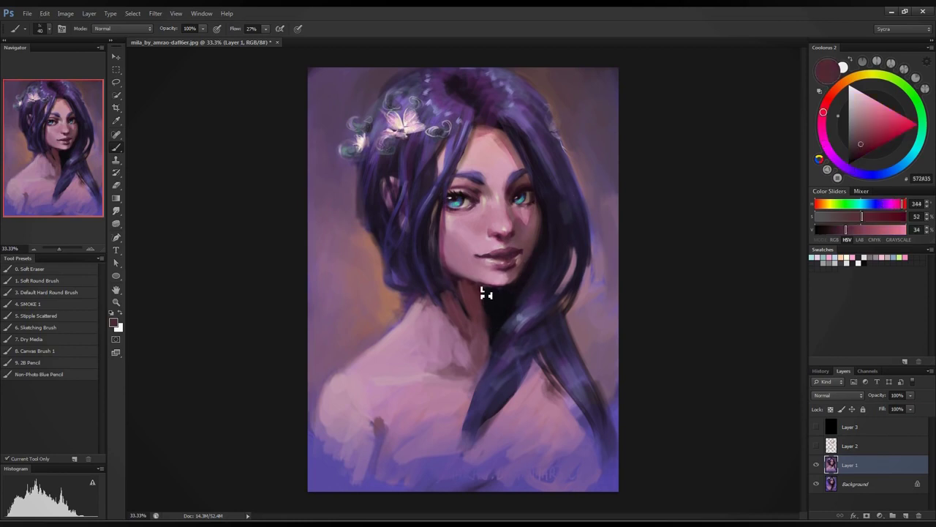
pyautogui.keyDown('alt'); pyautogui.click(500, 330); pyautogui.keyUp('alt')
pyautogui.keyDown('alt'); pyautogui.click(491, 340); pyautogui.keyUp('alt')
pyautogui.keyDown('alt'); pyautogui.click(497, 314); pyautogui.keyUp('alt')
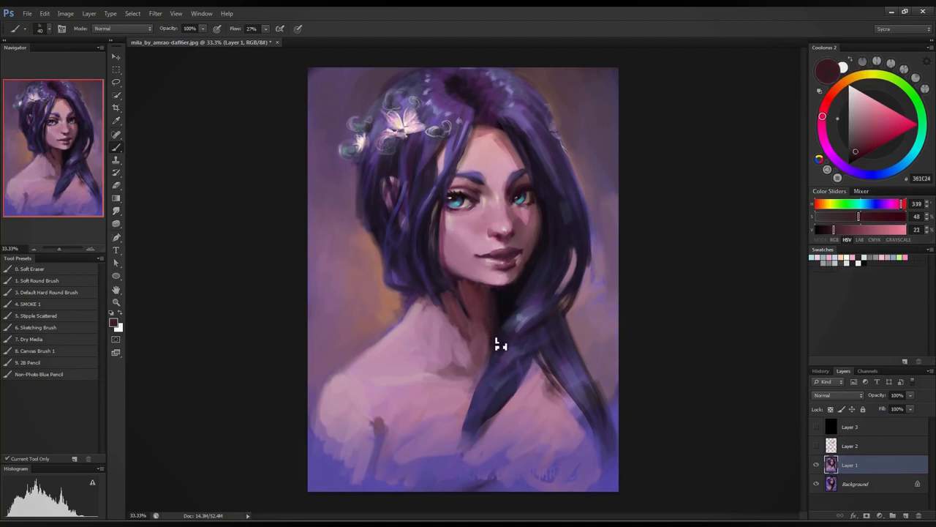
pyautogui.keyDown('alt'); pyautogui.click(496, 313); pyautogui.keyUp('alt')
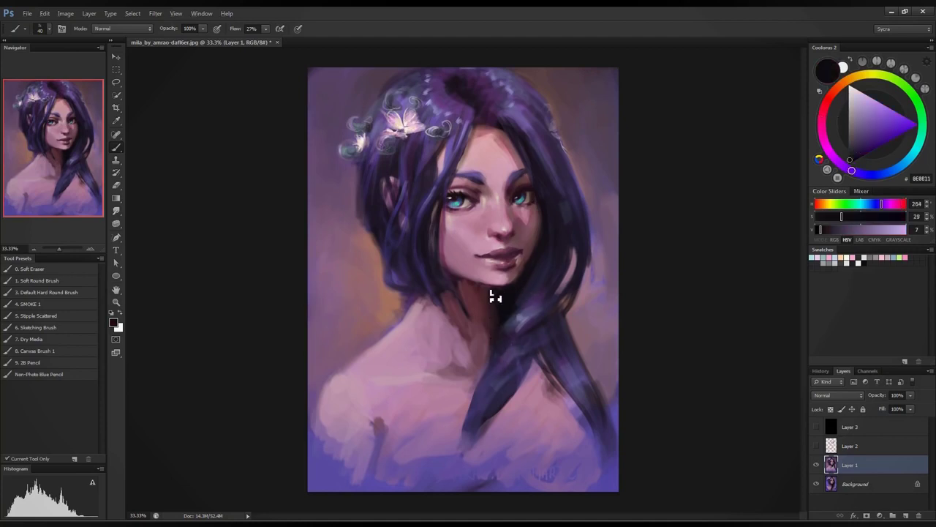
pyautogui.keyDown('alt'); pyautogui.click(489, 297); pyautogui.keyUp('alt')
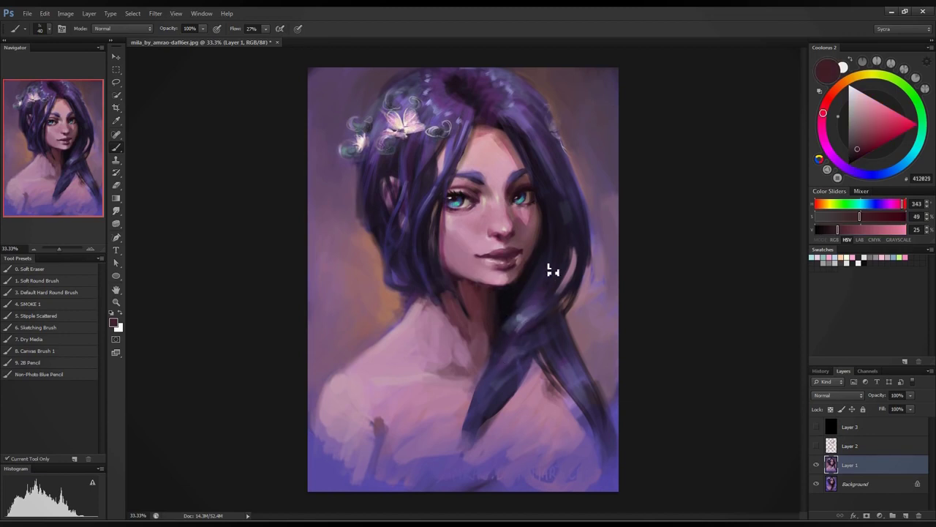
pyautogui.keyDown('alt'); pyautogui.click(447, 262); pyautogui.keyUp('alt')
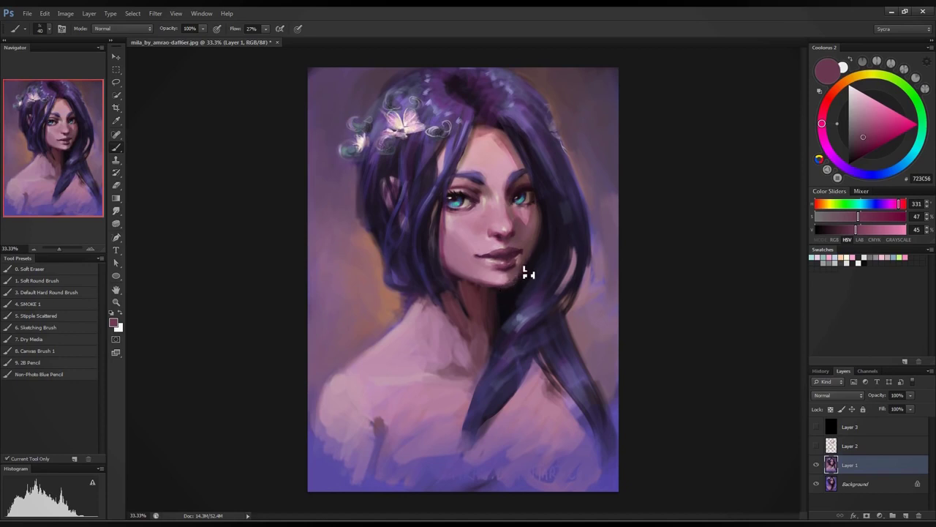
# - Darken the right eye with sampled plum tones and blend the skin beneath it with sampled pink and mauve
pyautogui.keyDown('alt'); pyautogui.click(525, 193); pyautogui.keyUp('alt')
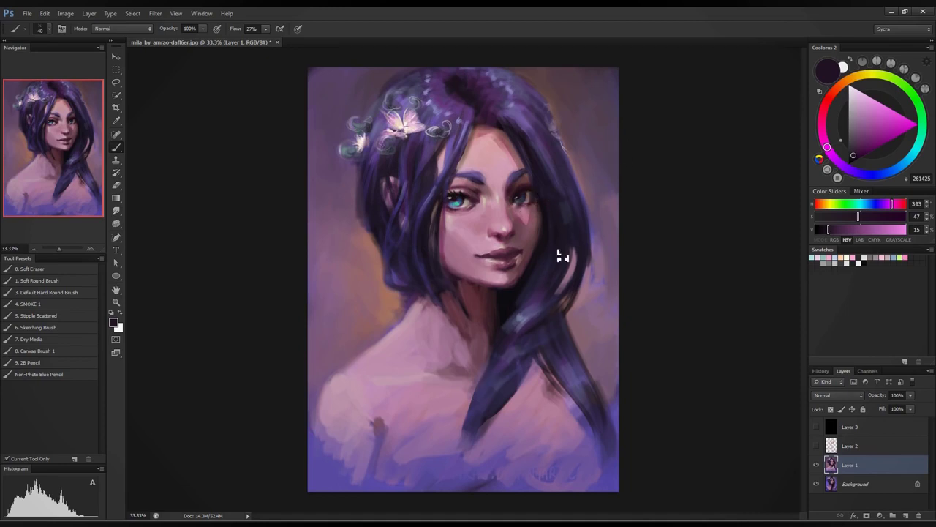
pyautogui.keyDown('alt'); pyautogui.click(454, 198); pyautogui.keyUp('alt')
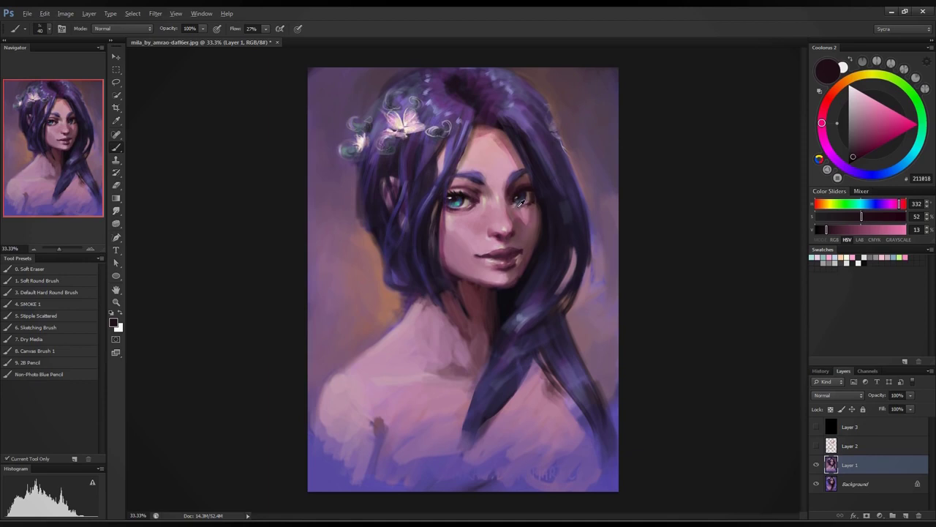
pyautogui.keyDown('alt'); pyautogui.click(518, 211); pyautogui.keyUp('alt')
pyautogui.keyDown('alt'); pyautogui.click(521, 211); pyautogui.keyUp('alt')
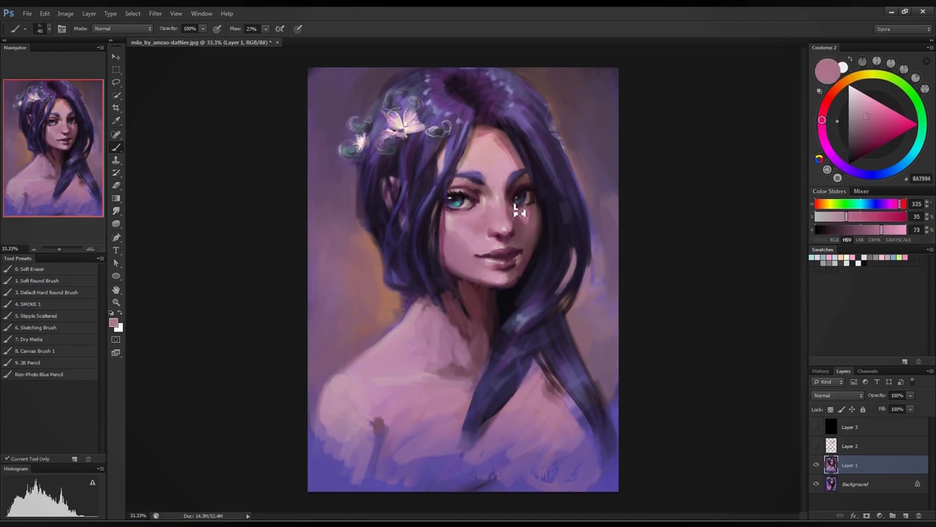
pyautogui.keyDown('alt'); pyautogui.click(517, 211); pyautogui.keyUp('alt')
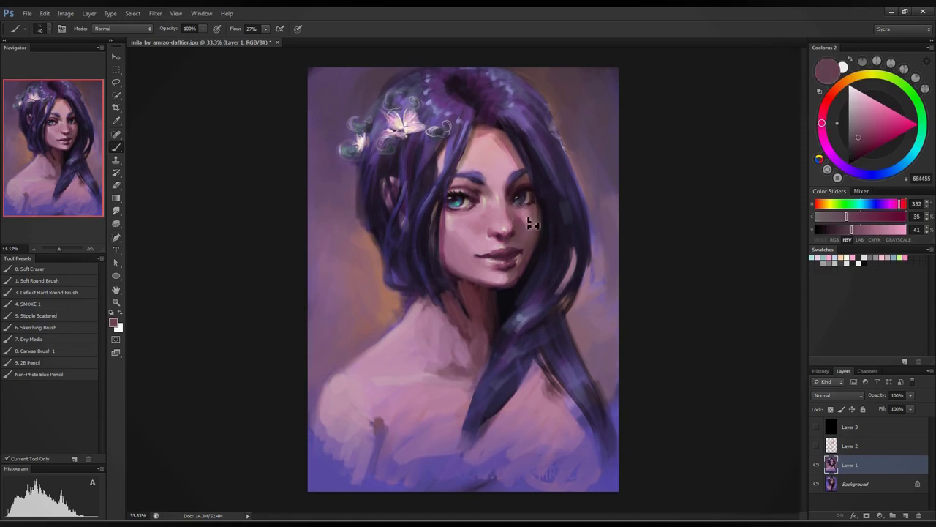
pyautogui.keyDown('alt'); pyautogui.click(521, 221); pyautogui.keyUp('alt')
pyautogui.keyDown('alt'); pyautogui.click(527, 218); pyautogui.keyUp('alt')
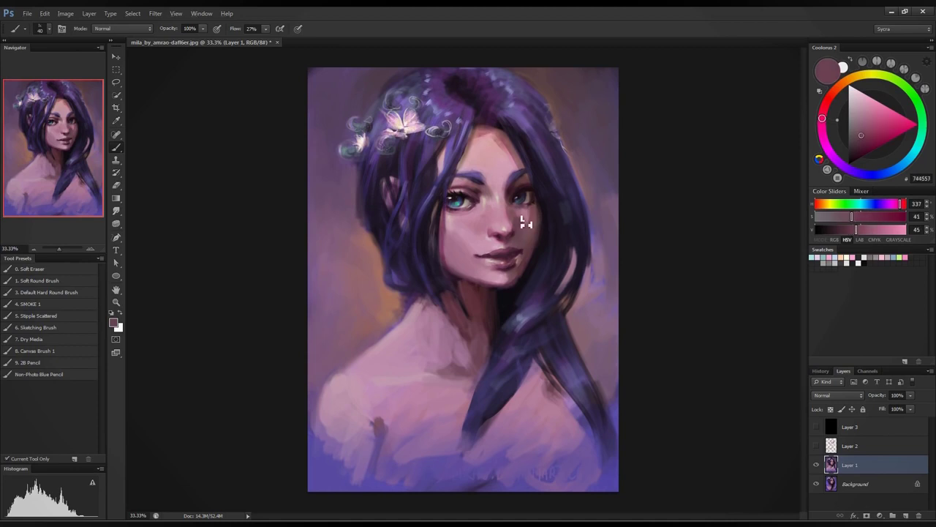
pyautogui.keyDown('alt'); pyautogui.click(522, 211); pyautogui.keyUp('alt')
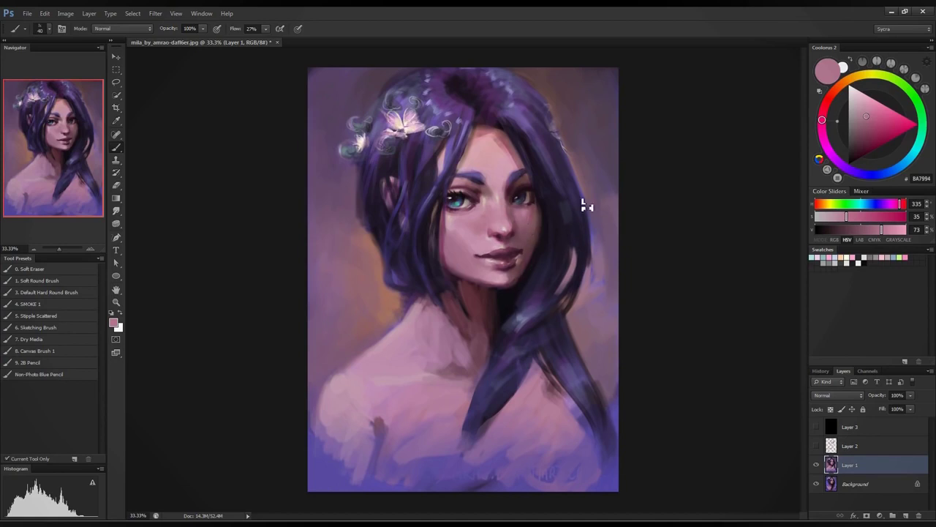
# - Refine the right eye socket, eyebrow and adjoining hair edge with sampled pink and near-black purple tones
pyautogui.keyDown('alt'); pyautogui.click(509, 179); pyautogui.keyUp('alt')
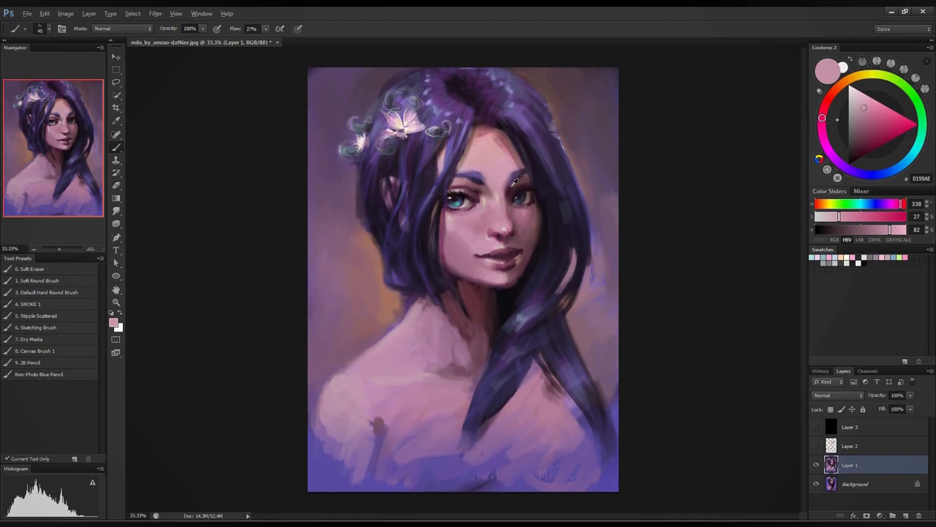
pyautogui.keyDown('alt'); pyautogui.click(519, 178); pyautogui.keyUp('alt')
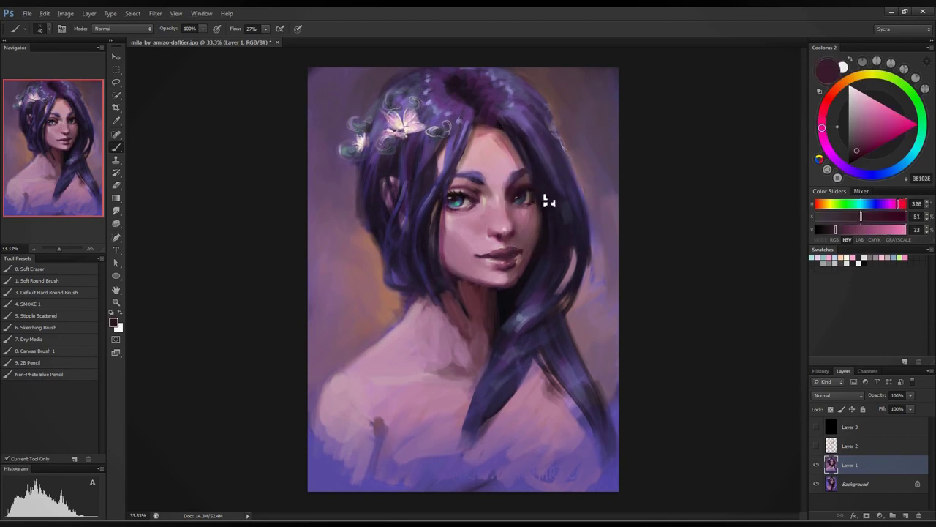
pyautogui.keyDown('alt'); pyautogui.click(546, 201); pyautogui.keyUp('alt')
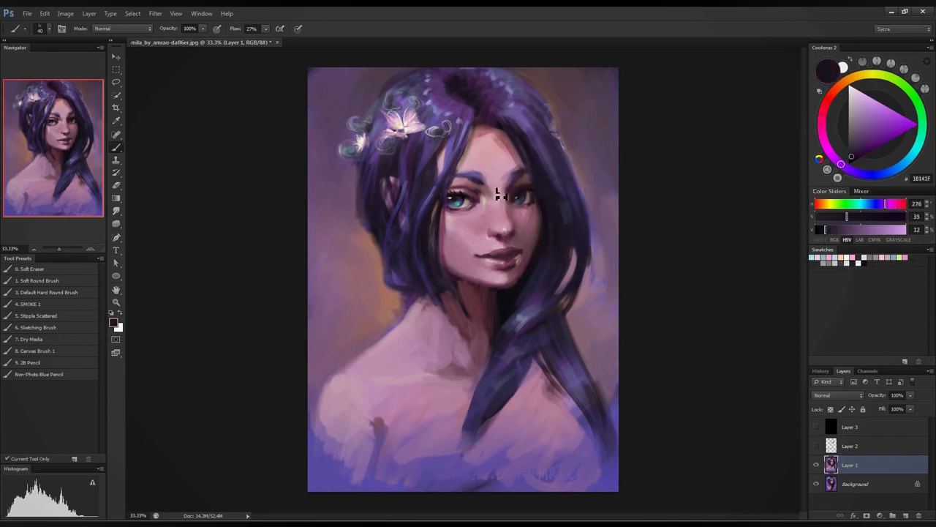
pyautogui.keyDown('alt'); pyautogui.click(523, 167); pyautogui.keyUp('alt')
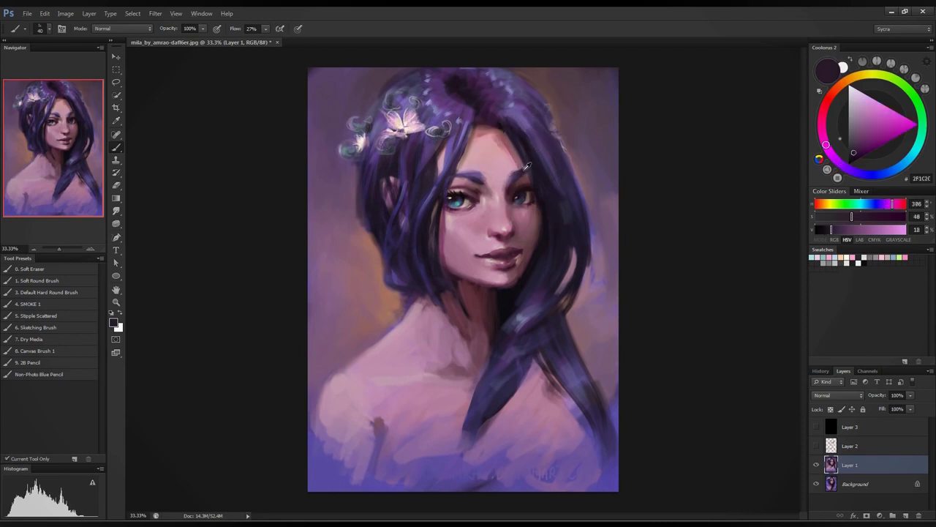
pyautogui.keyDown('alt'); pyautogui.click(519, 164); pyautogui.keyUp('alt')
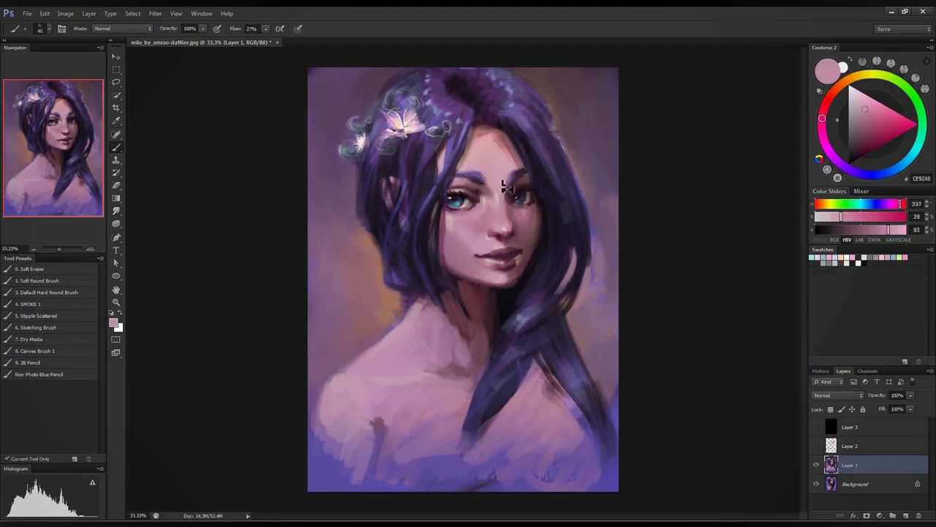
# - Blend the right side of the forehead along the hair with sampled light pink and dusky rose tones
pyautogui.keyDown('alt'); pyautogui.click(504, 150); pyautogui.keyUp('alt')
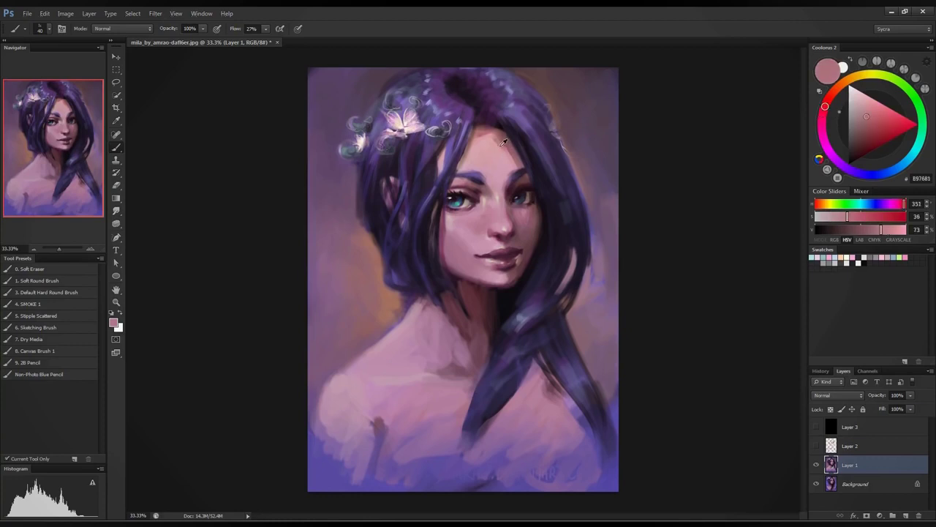
pyautogui.keyDown('alt'); pyautogui.click(503, 151); pyautogui.keyUp('alt')
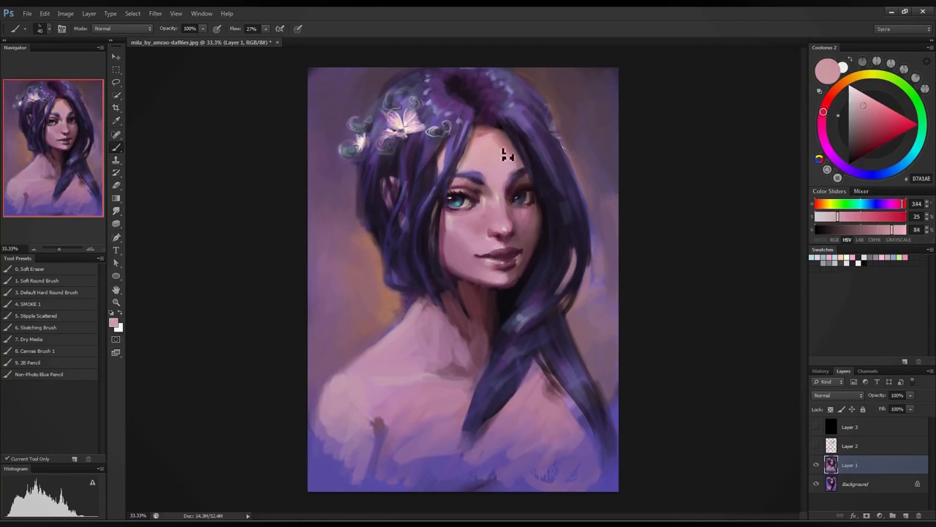
pyautogui.keyDown('alt'); pyautogui.click(512, 151); pyautogui.keyUp('alt')
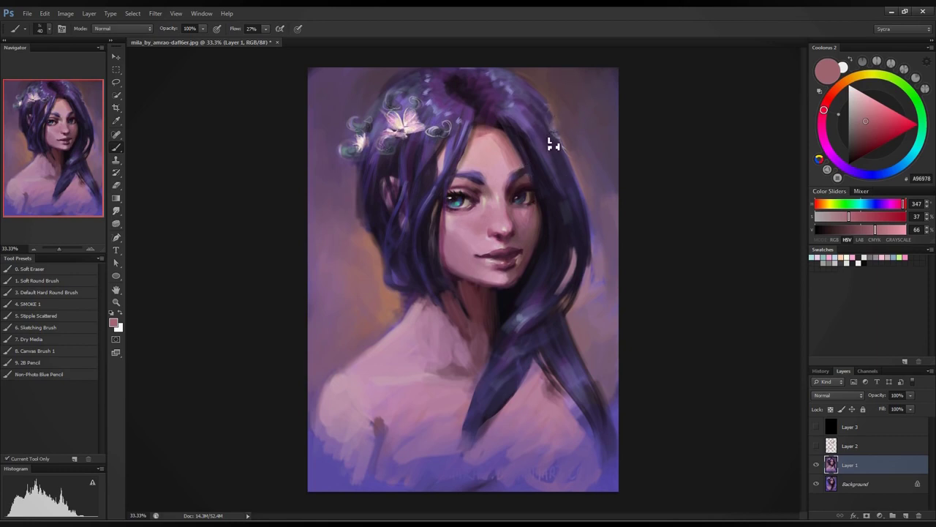
pyautogui.keyDown('alt'); pyautogui.click(515, 154); pyautogui.keyUp('alt')
# - Set the brush size to 90 and soften the forehead shading and nearby hair with sampled pink, mauve and purple tones
pyautogui.keyDown('alt'); pyautogui.click(494, 143); pyautogui.keyUp('alt')
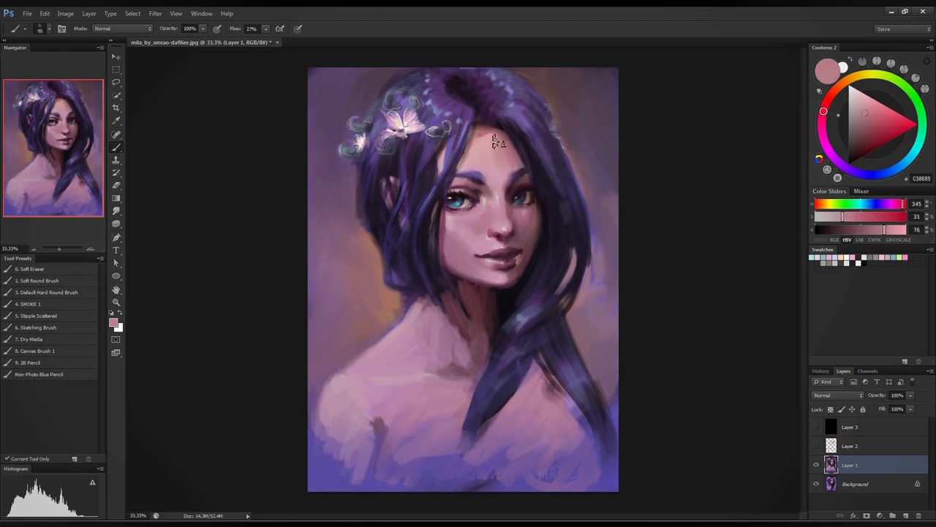
pyautogui.moveTo(494, 168)
pyautogui.mouseDown()
pyautogui.moveTo(481, 154)
pyautogui.moveTo(500, 140)
pyautogui.mouseUp()
pyautogui.keyDown('alt'); pyautogui.click(502, 136); pyautogui.keyUp('alt')
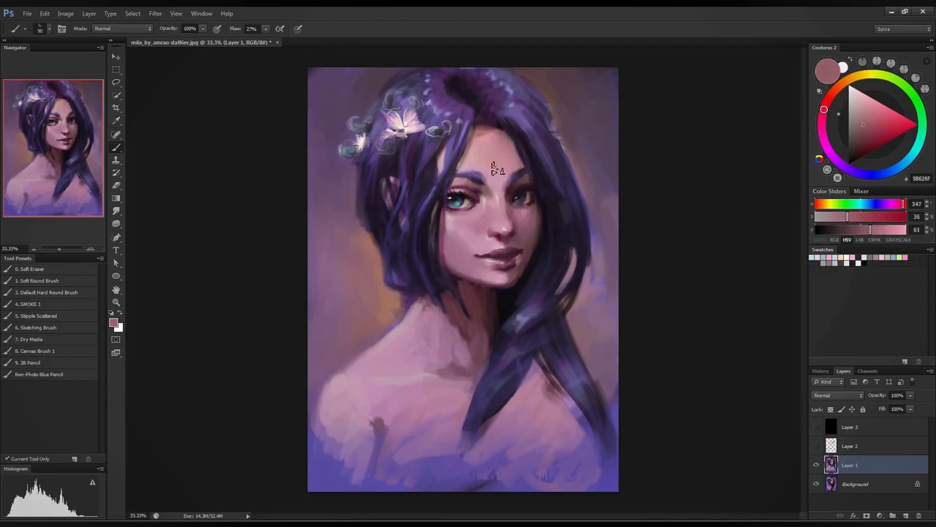
pyautogui.keyDown('alt'); pyautogui.click(517, 154); pyautogui.keyUp('alt')
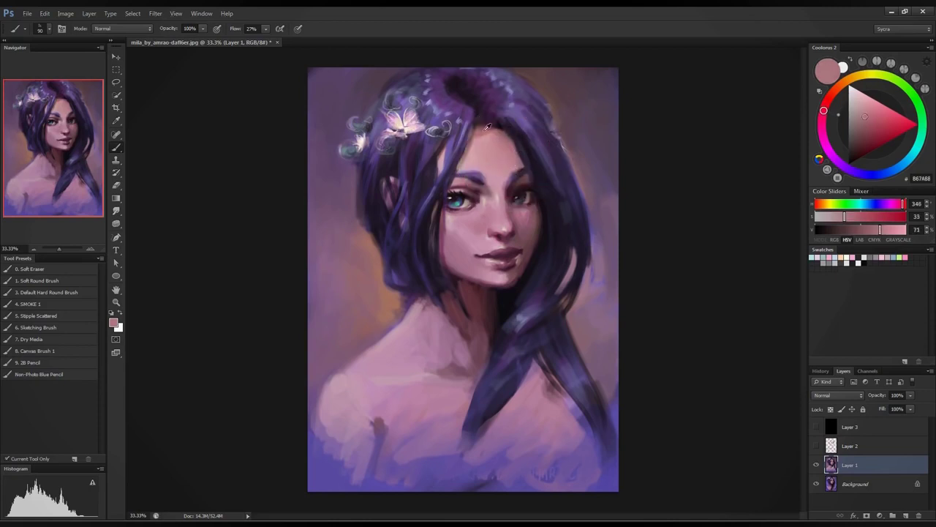
pyautogui.keyDown('alt'); pyautogui.click(542, 146); pyautogui.keyUp('alt')
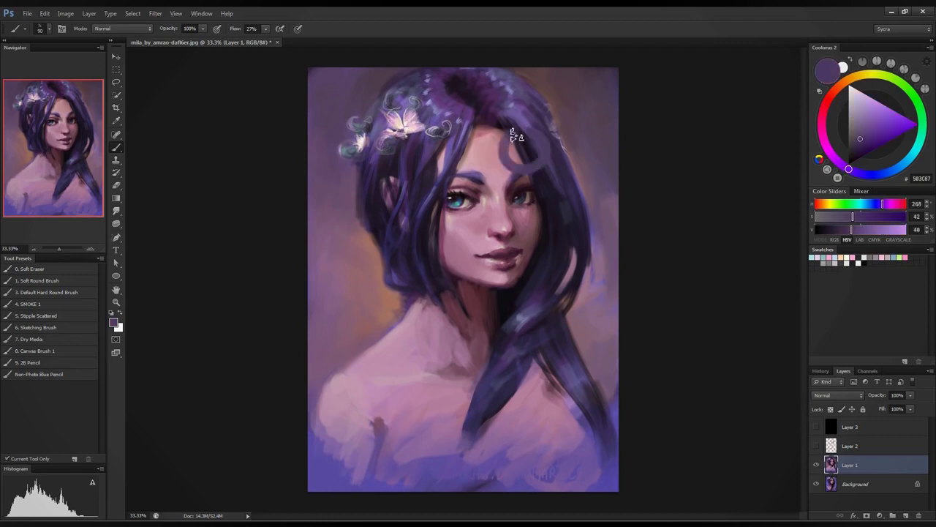
pyautogui.keyDown('alt'); pyautogui.click(456, 160); pyautogui.keyUp('alt')
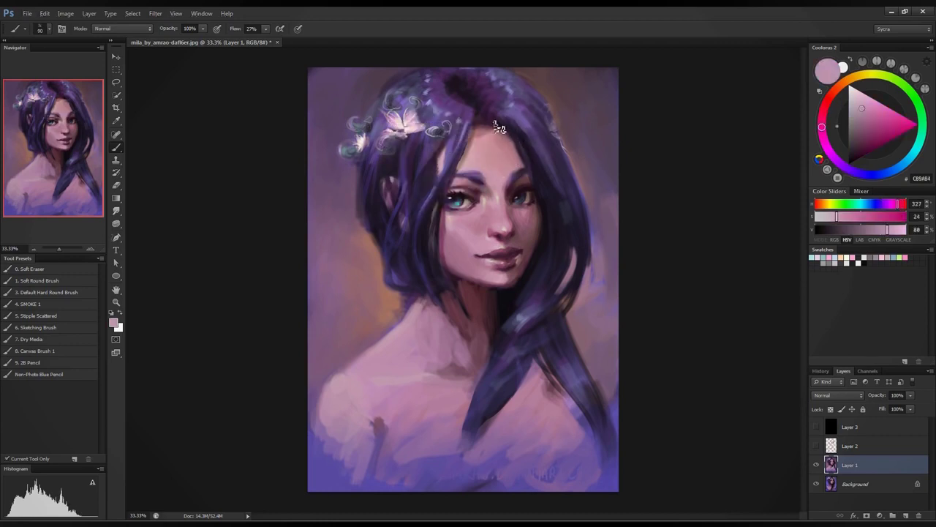
# - Reduce the brush size to 35 and repaint the upper forehead and hairline with sampled rose and dark purple tones
pyautogui.press('[')
pyautogui.press('[')
pyautogui.press('[')
pyautogui.press('[')
pyautogui.press('[')
pyautogui.press('[')
pyautogui.press('[')
pyautogui.keyDown('alt'); pyautogui.click(464, 164); pyautogui.keyUp('alt')
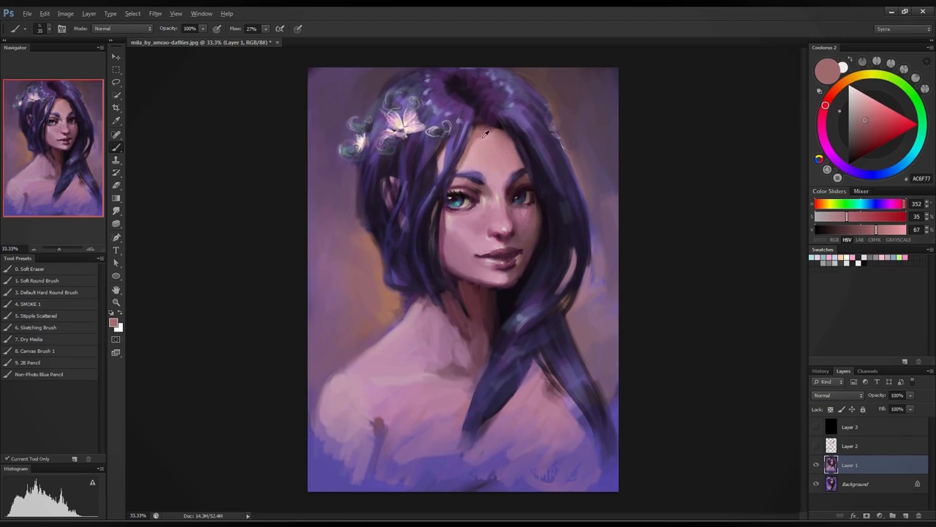
pyautogui.keyDown('alt'); pyautogui.click(482, 147); pyautogui.keyUp('alt')
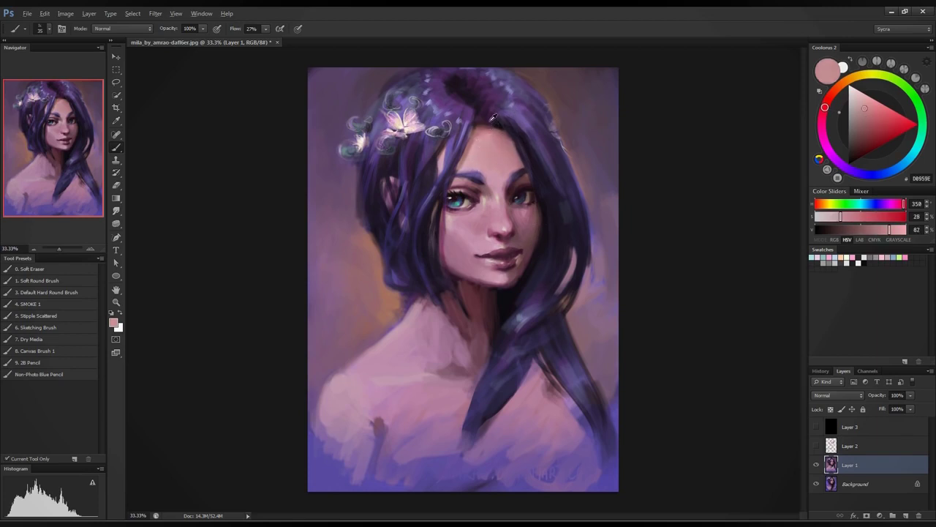
pyautogui.keyDown('alt'); pyautogui.click(488, 131); pyautogui.keyUp('alt')
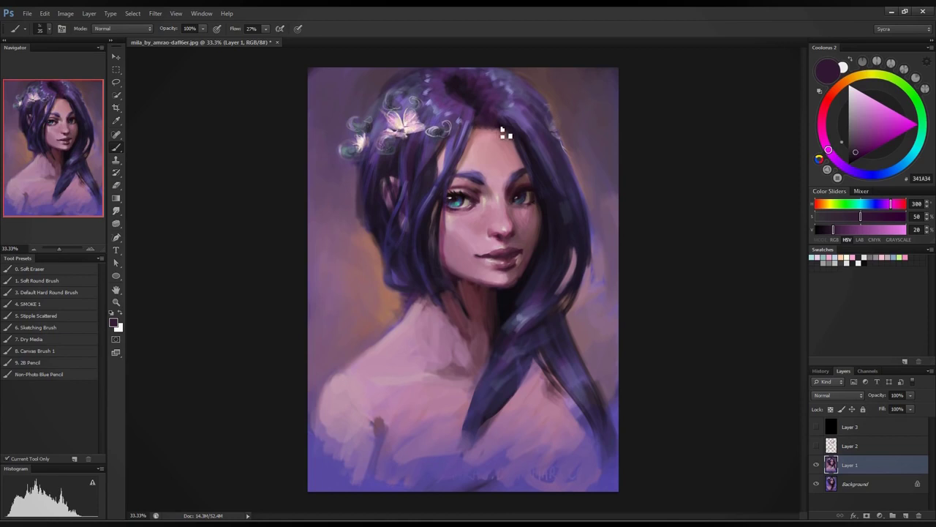
pyautogui.keyDown('alt'); pyautogui.click(479, 132); pyautogui.keyUp('alt')
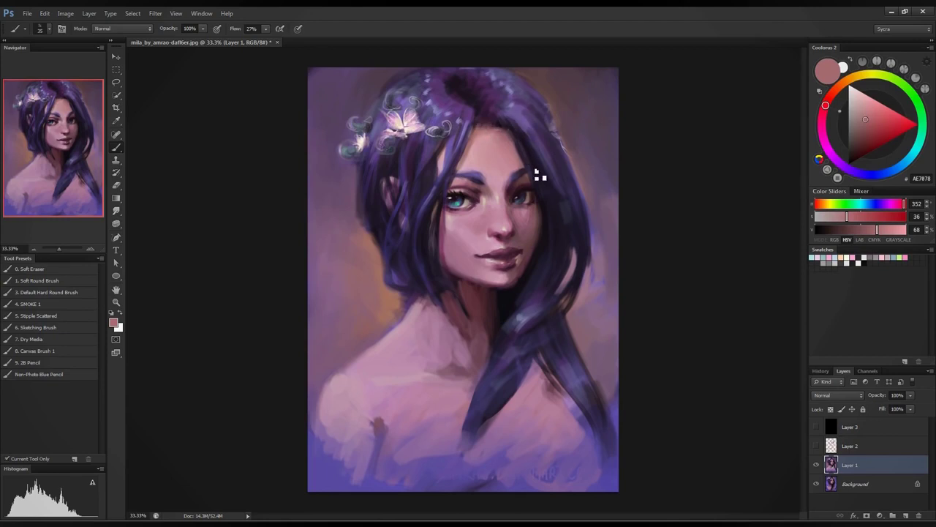
pyautogui.click(916, 125)
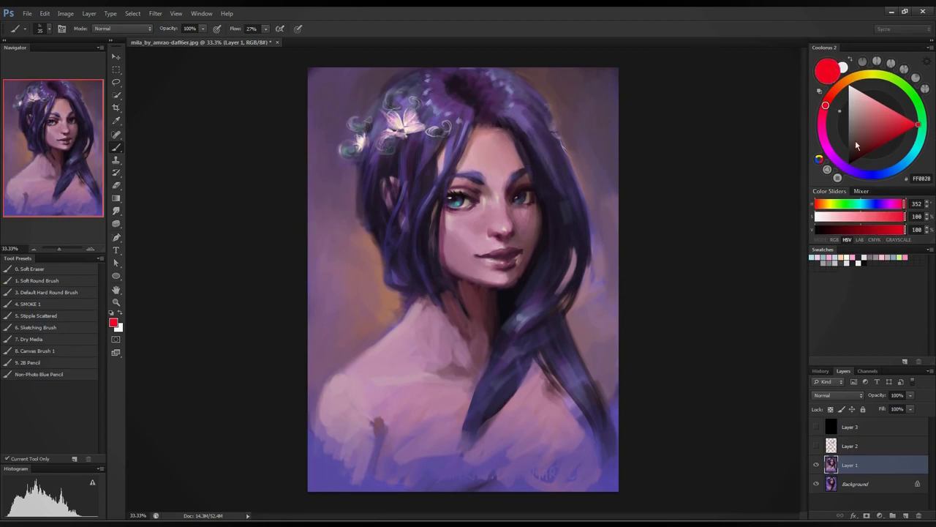
pyautogui.moveTo(480, 131); pyautogui.dragTo(503, 124)
pyautogui.hotkey('ctrl', 'z')
pyautogui.moveTo(505, 124); pyautogui.dragTo(539, 193)
pyautogui.hotkey('ctrl', 'z')
# - Paint purple strands down the hair beside the right cheek with a sampled hair colour, undoing the unwanted strokes
pyautogui.keyDown('alt'); pyautogui.click(523, 121); pyautogui.keyUp('alt')
pyautogui.moveTo(521, 142); pyautogui.dragTo(539, 225)
pyautogui.moveTo(529, 158); pyautogui.dragTo(539, 271)
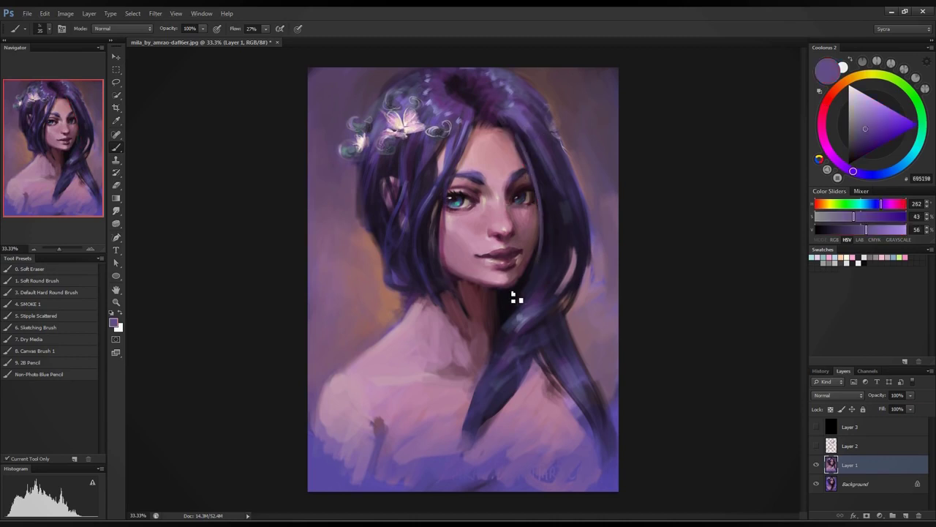
pyautogui.hotkey('ctrl', 'z')
pyautogui.hotkey('ctrl', 'alt', 'z')
pyautogui.moveTo(532, 161); pyautogui.dragTo(551, 228)
pyautogui.moveTo(539, 184); pyautogui.dragTo(545, 301)
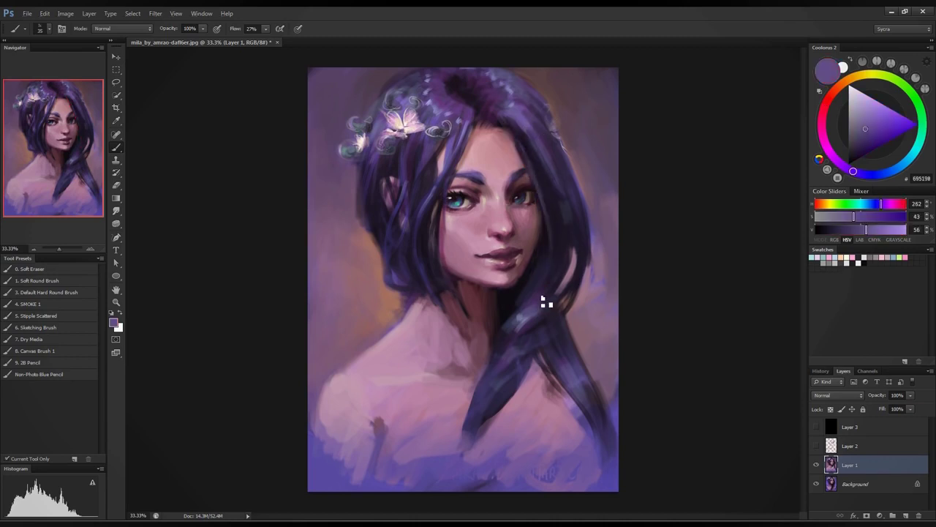
pyautogui.moveTo(548, 201); pyautogui.dragTo(545, 281)
pyautogui.hotkey('ctrl', 'z')
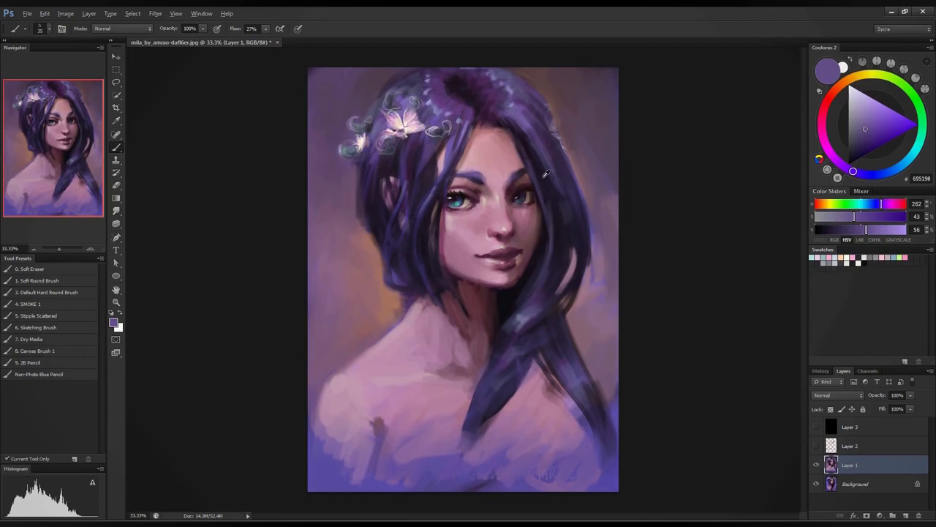
# - Paint sampled dark tones into the hair beside the right cheek and neck, and touch up the ear with sampled mauve
pyautogui.keyDown('alt'); pyautogui.click(550, 211); pyautogui.keyUp('alt')
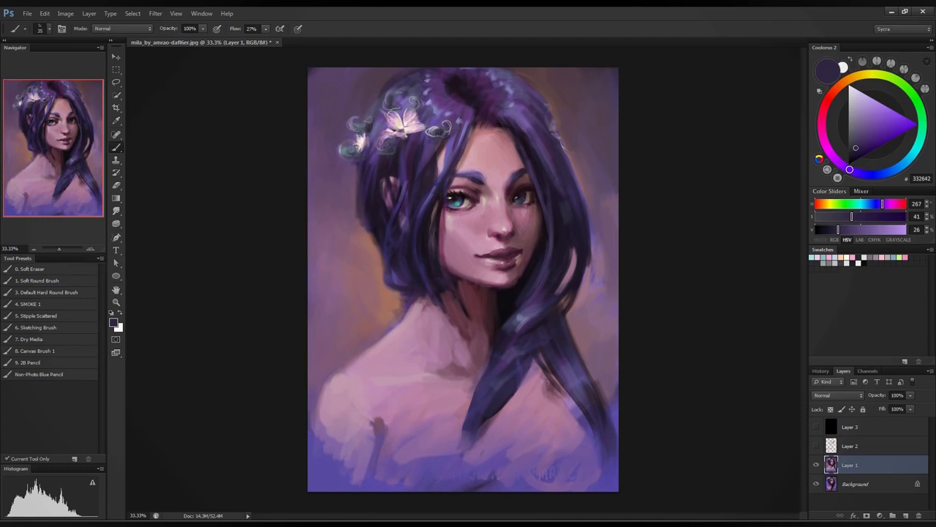
pyautogui.keyDown('alt'); pyautogui.click(524, 142); pyautogui.keyUp('alt')
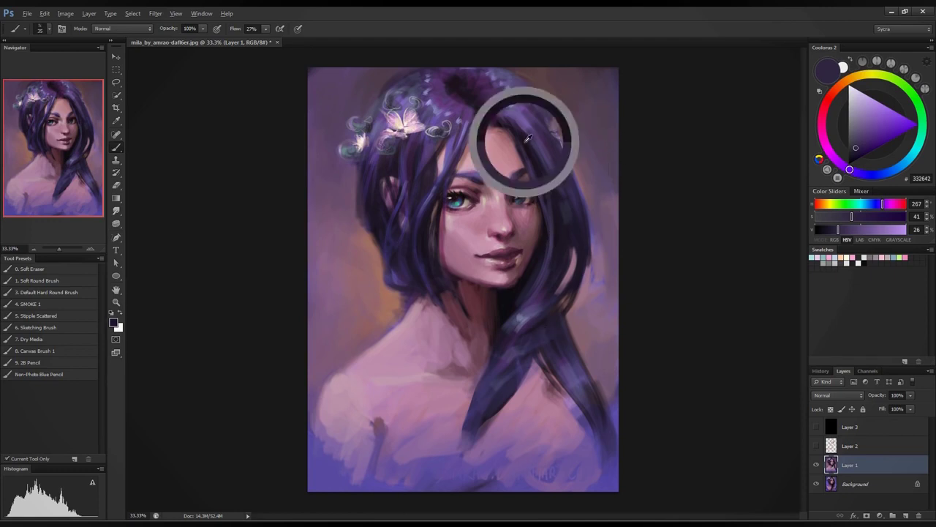
pyautogui.keyDown('alt'); pyautogui.click(539, 265); pyautogui.keyUp('alt')
pyautogui.moveTo(513, 318); pyautogui.dragTo(566, 248)
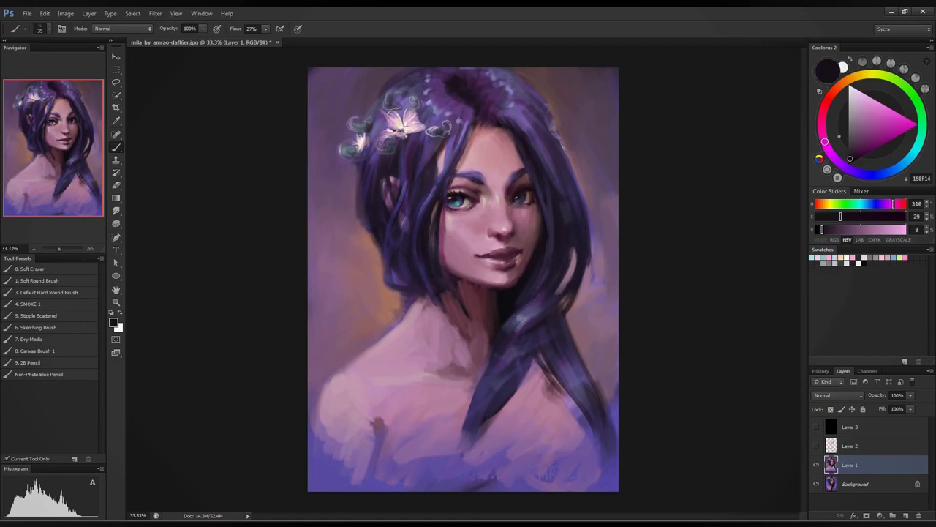
pyautogui.moveTo(510, 353); pyautogui.dragTo(553, 298)
pyautogui.keyDown('alt'); pyautogui.click(393, 178); pyautogui.keyUp('alt')
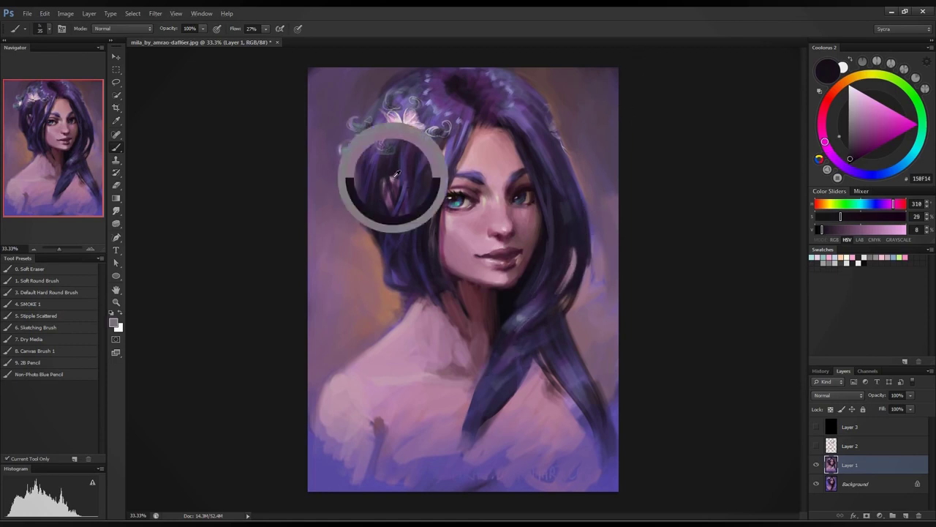
pyautogui.keyDown('alt'); pyautogui.click(392, 181); pyautogui.keyUp('alt')
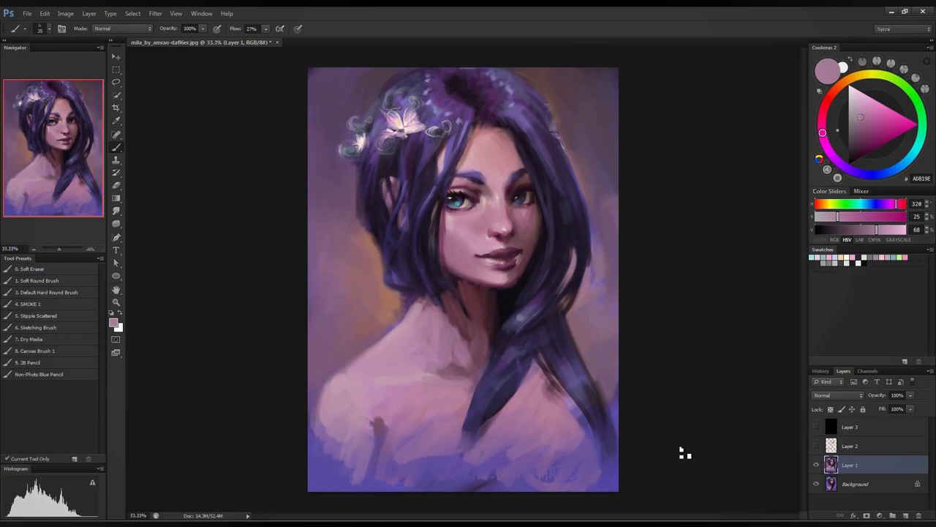
# - Compare the repainted portrait with the original in greyscale by toggling Layer 3 and Layer 1, and restore the colour view
pyautogui.click(816, 427)
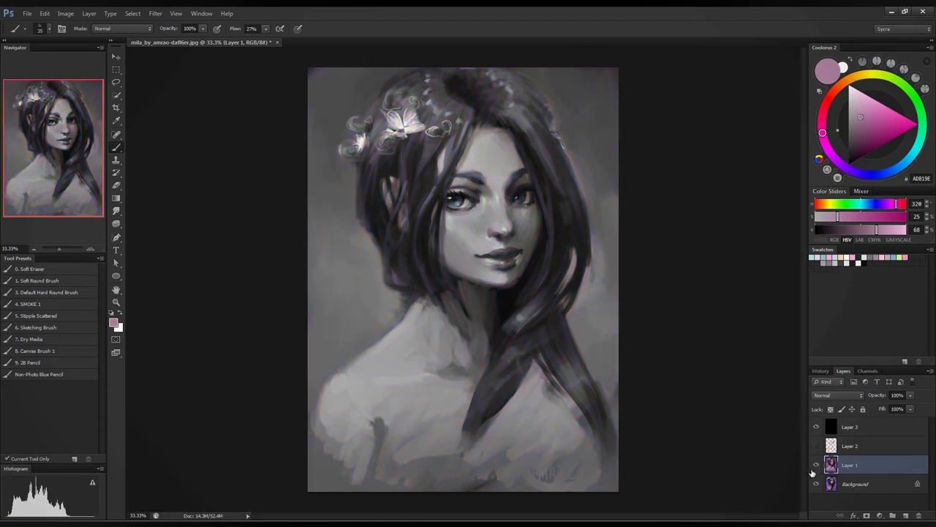
pyautogui.click(817, 466)
pyautogui.click(817, 466)
pyautogui.click(817, 466)
pyautogui.click(817, 466)
pyautogui.click(817, 466)
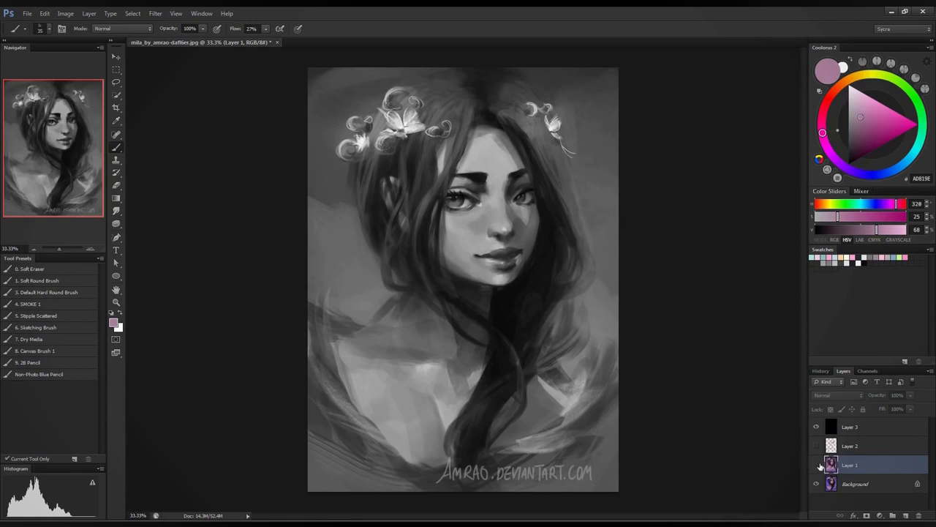
pyautogui.click(817, 466)
pyautogui.click(817, 466)
pyautogui.click(817, 466)
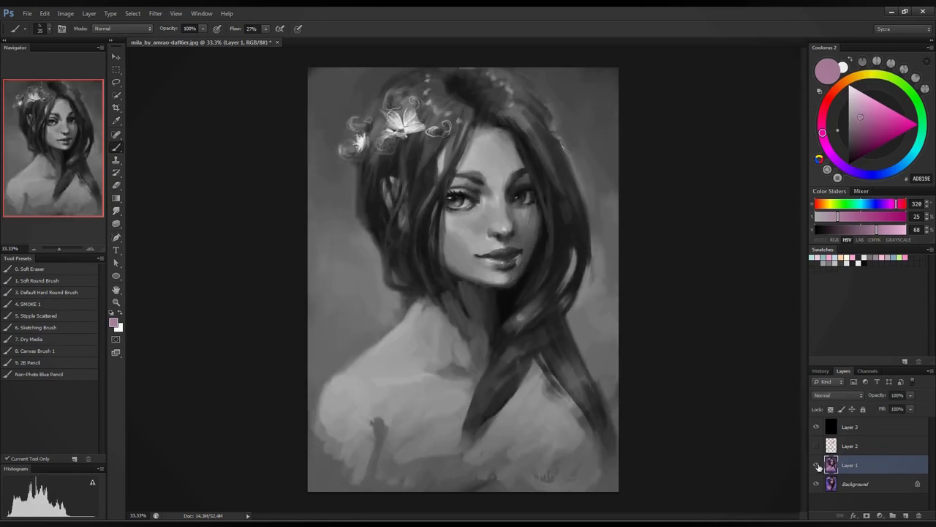
pyautogui.click(817, 427)
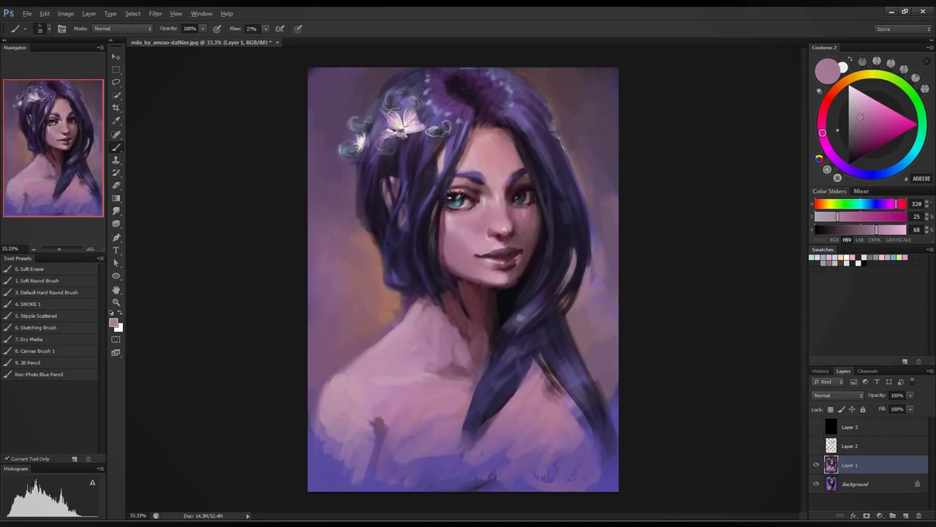
# - Reduce the brush size to 9 and refine the left eye with a sampled dark plum
pyautogui.keyDown('alt'); pyautogui.click(455, 196); pyautogui.keyUp('alt')
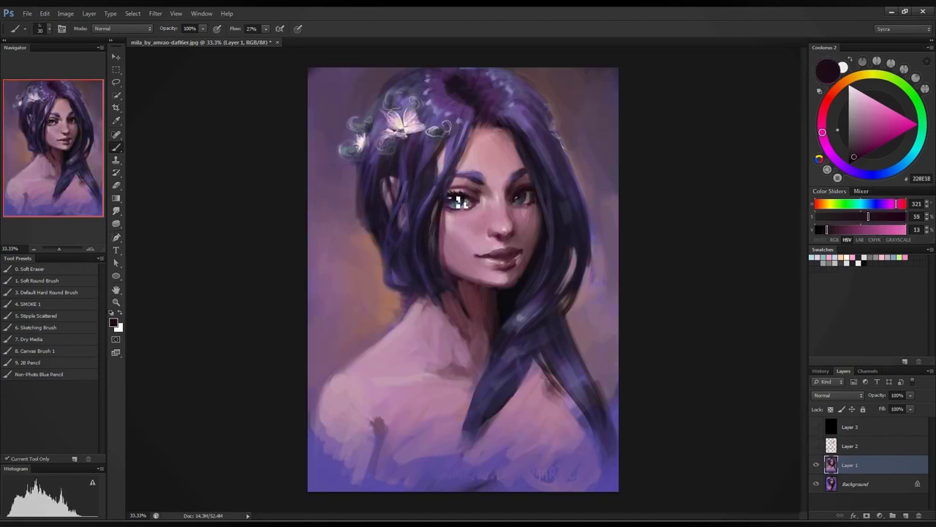
pyautogui.press('[')
pyautogui.press('[')
pyautogui.press('[')
pyautogui.press('[')
pyautogui.press('[')
# - Check the portrait's values against the original using Layer 3 and Layer 1 visibility, and return to the repainted version in colour
pyautogui.click(816, 427)
pyautogui.click(817, 466)
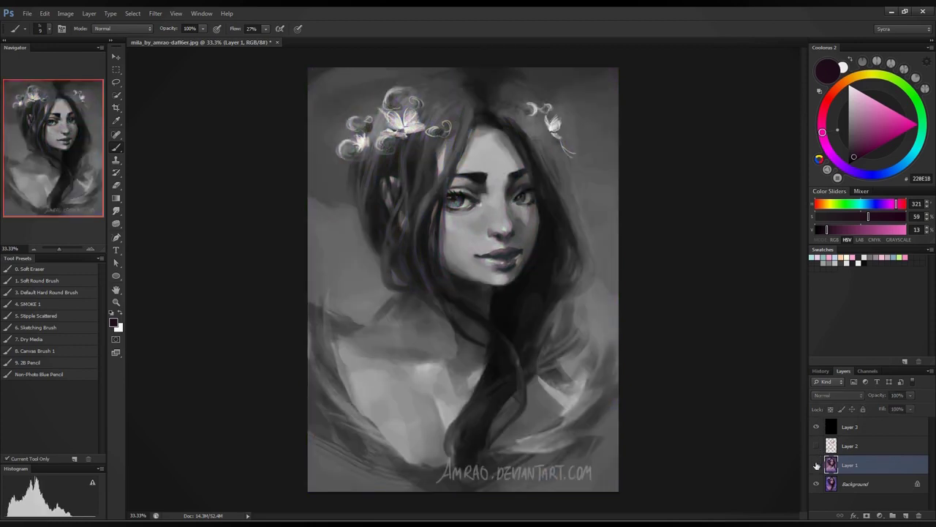
pyautogui.click(817, 466)
pyautogui.click(817, 464)
pyautogui.click(817, 466)
pyautogui.click(817, 465)
pyautogui.click(817, 428)
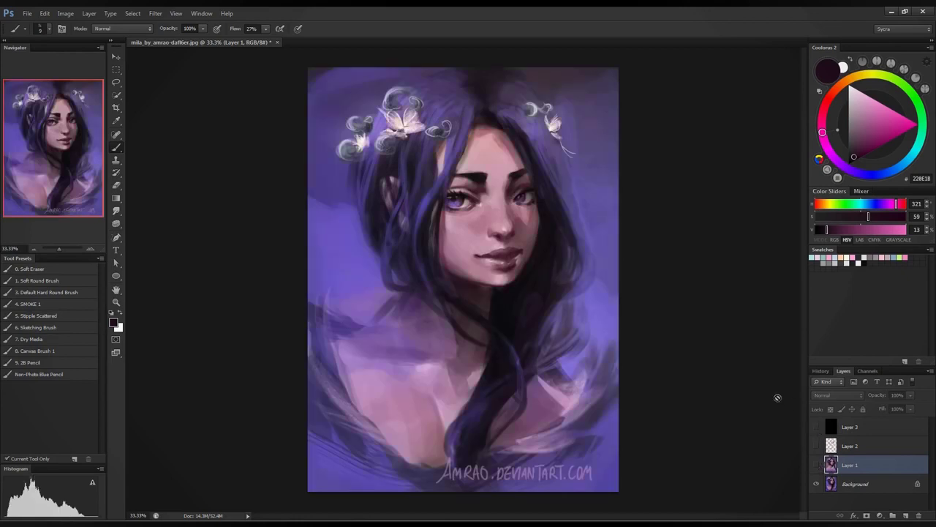
pyautogui.click(817, 465)
# - Refine the inner brow ends and the right eyebrow with dark purples sampled from the eyebrows
pyautogui.keyDown('alt'); pyautogui.click(483, 172); pyautogui.keyUp('alt')
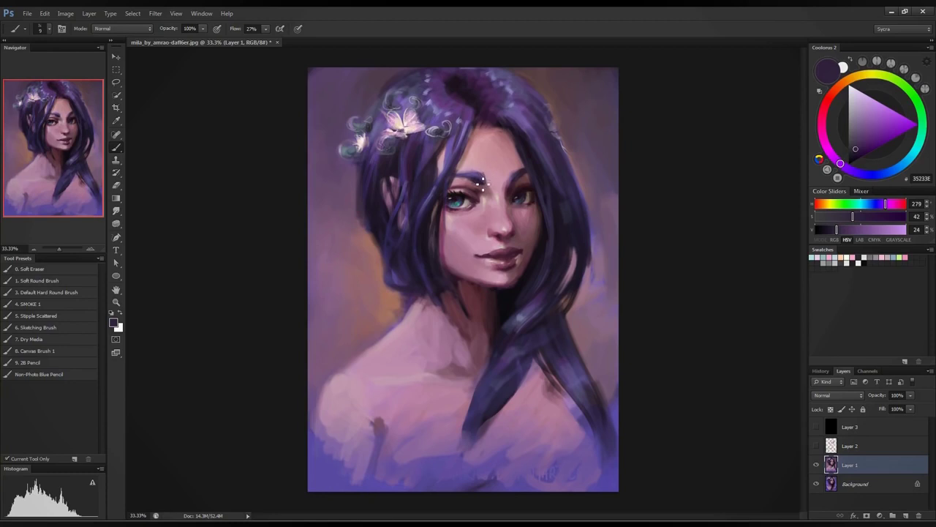
pyautogui.keyDown('alt'); pyautogui.click(518, 173); pyautogui.keyUp('alt')
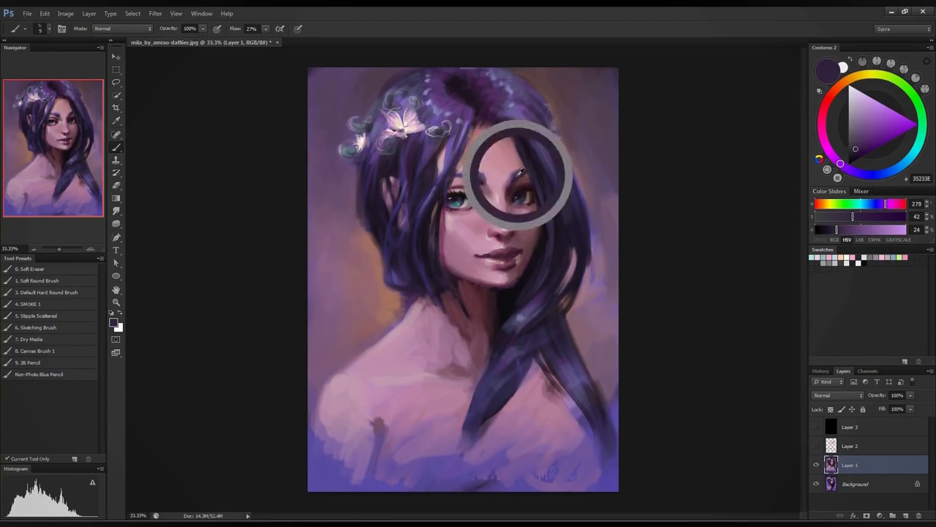
pyautogui.keyDown('alt'); pyautogui.click(517, 174); pyautogui.keyUp('alt')
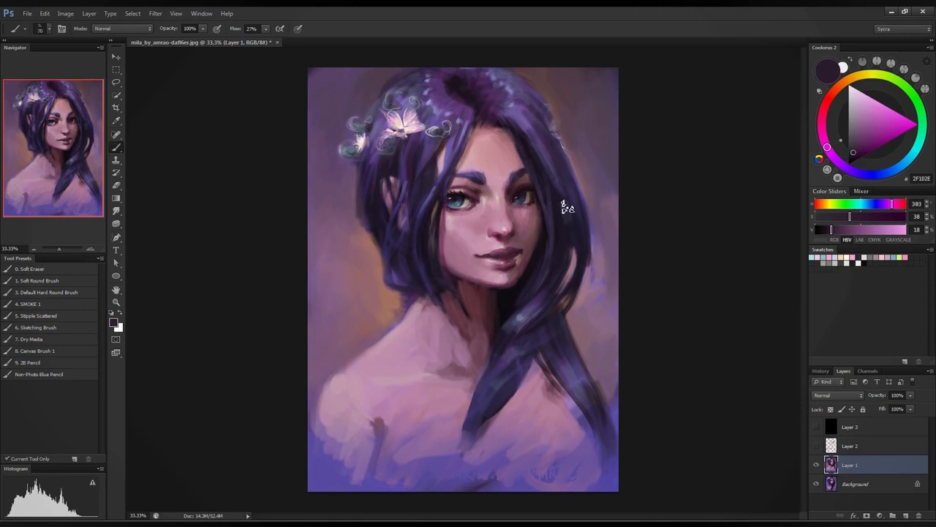
# - Reduce the brush size to 20 and darken the line between the lips with a deep maroon (HSV 334, 100, 19)
pyautogui.keyDown('alt'); pyautogui.click(480, 250); pyautogui.keyUp('alt')
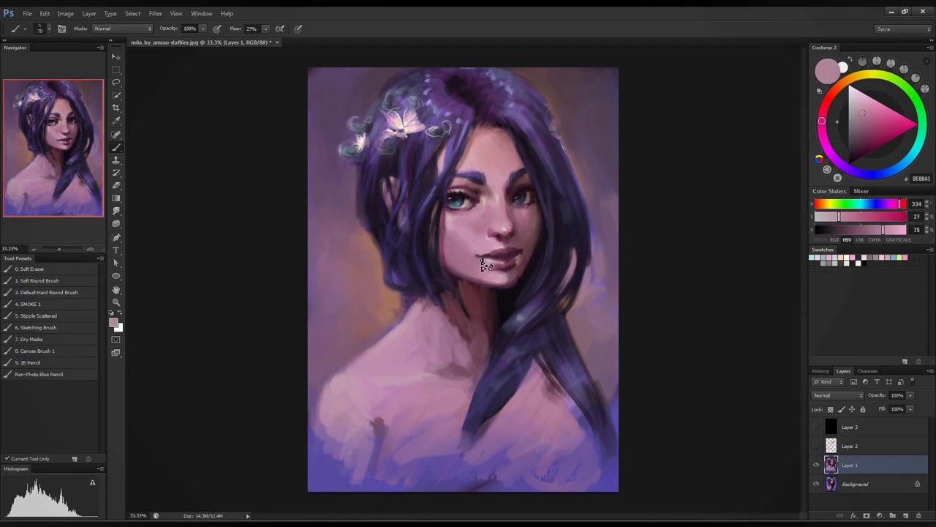
pyautogui.press('[')
pyautogui.press('[')
pyautogui.press('[')
pyautogui.press('[')
pyautogui.press('[')
pyautogui.click(862, 155)
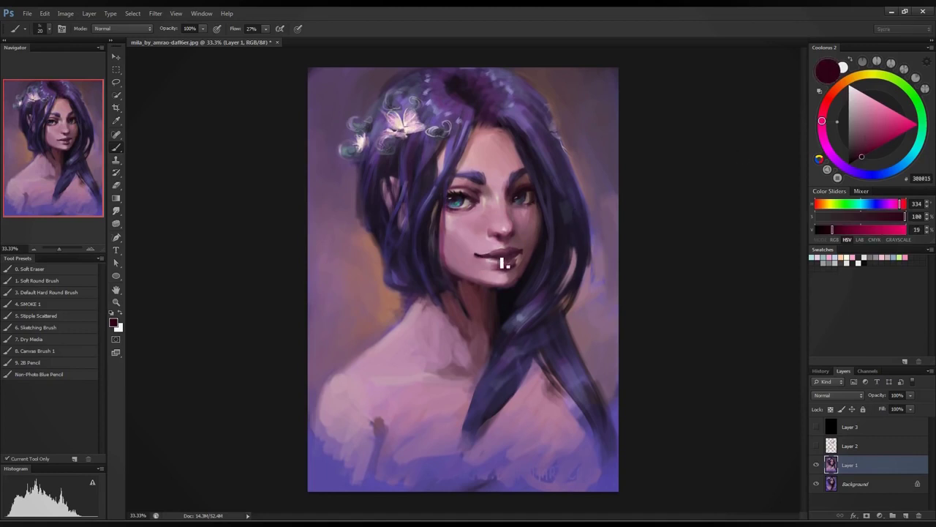
# - Reshape the left mouth corner and upper lip with sampled skin pinks and muted lip mauves at brush size 20
pyautogui.keyDown('alt'); pyautogui.click(475, 253); pyautogui.keyUp('alt')
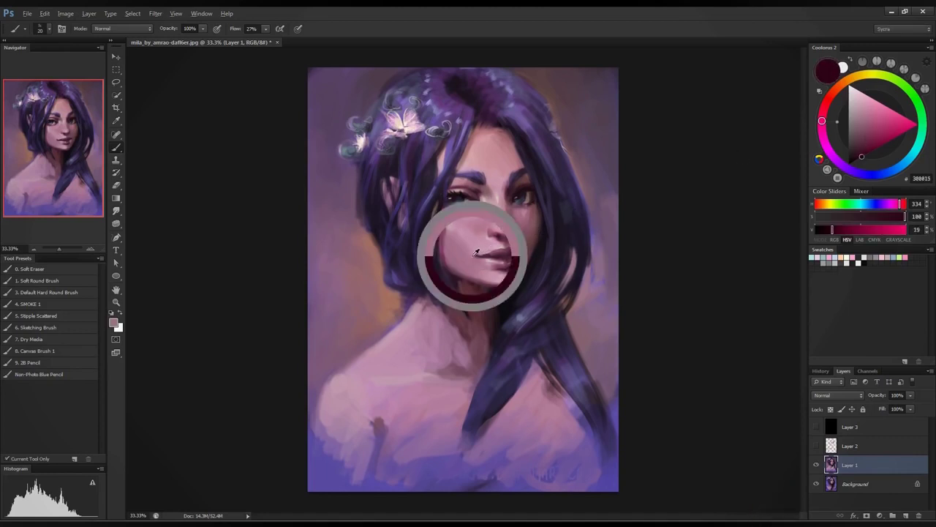
pyautogui.keyDown('alt'); pyautogui.click(489, 252); pyautogui.keyUp('alt')
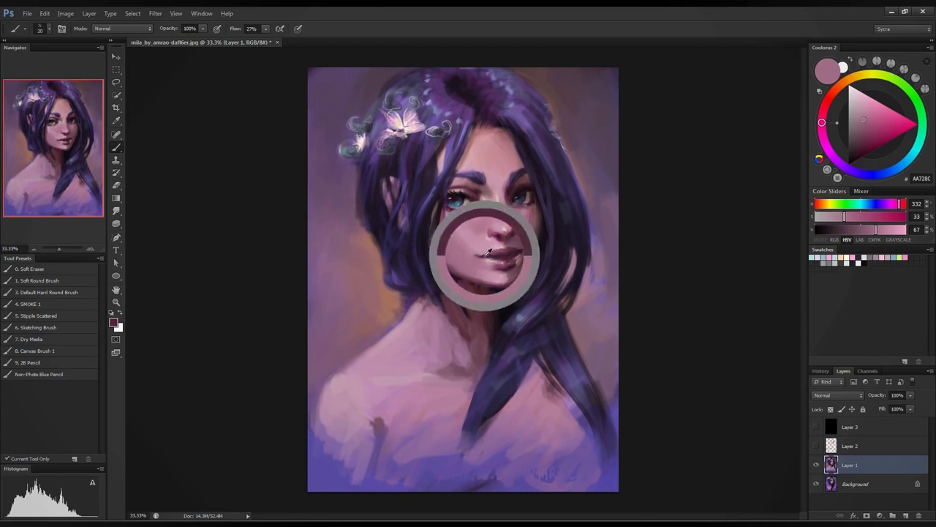
pyautogui.keyDown('alt'); pyautogui.click(489, 256); pyautogui.keyUp('alt')
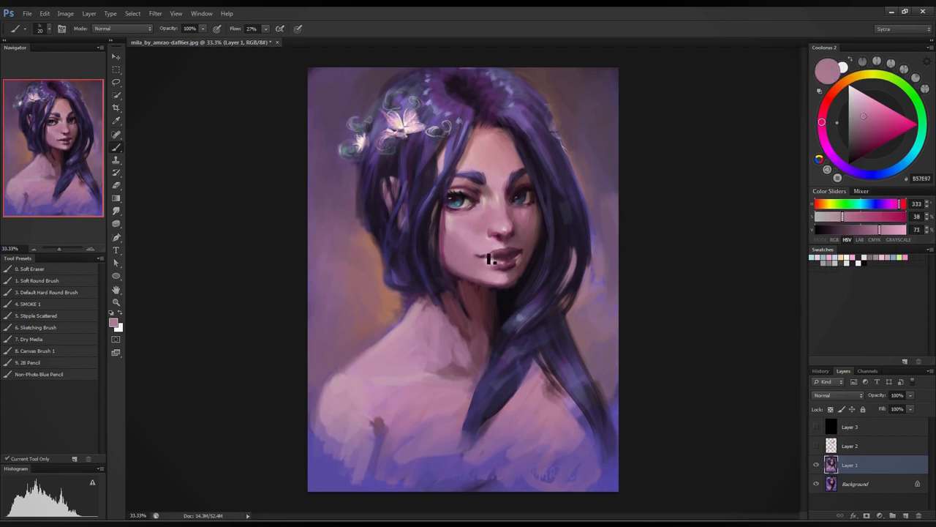
pyautogui.keyDown('alt'); pyautogui.click(479, 255); pyautogui.keyUp('alt')
pyautogui.keyDown('alt'); pyautogui.click(489, 253); pyautogui.keyUp('alt')
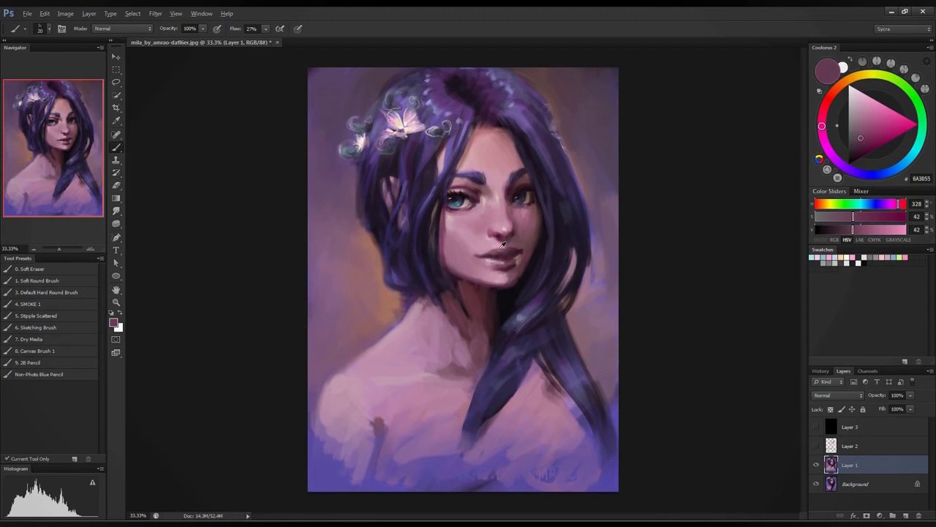
pyautogui.keyDown('alt'); pyautogui.click(503, 250); pyautogui.keyUp('alt')
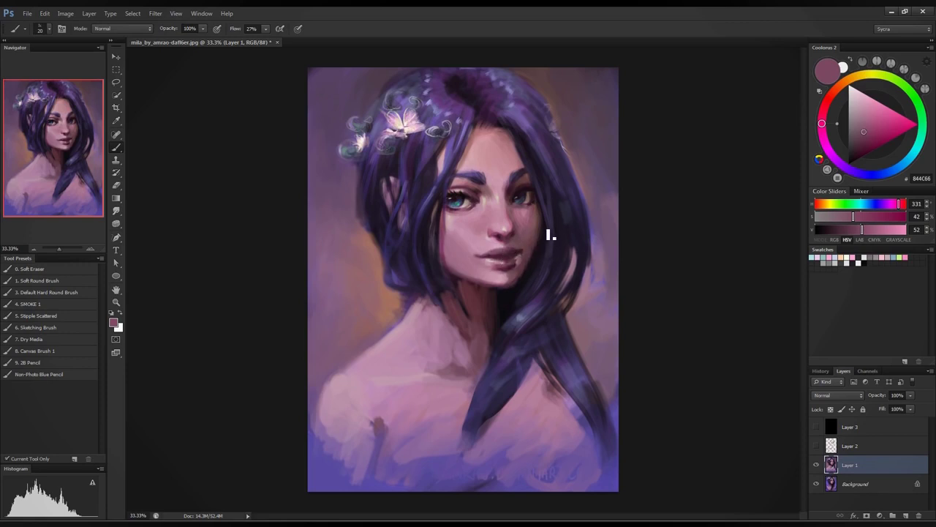
# - Enlarge the brush to 70 and touch up the left cheek's shading with sampled pale pink and plum
pyautogui.press(']')
pyautogui.press(']')
pyautogui.keyDown('alt'); pyautogui.click(452, 221); pyautogui.keyUp('alt')
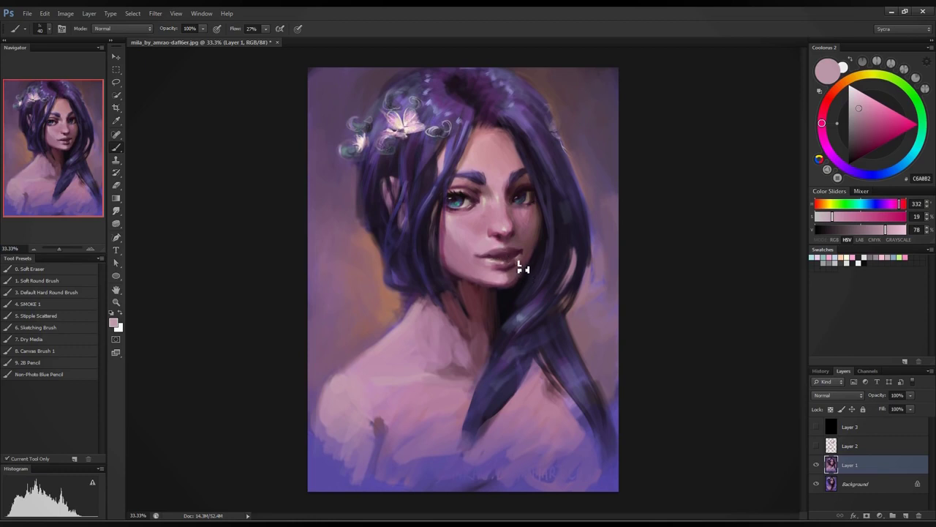
pyautogui.press(']')
pyautogui.keyDown('alt'); pyautogui.click(441, 238); pyautogui.keyUp('alt')
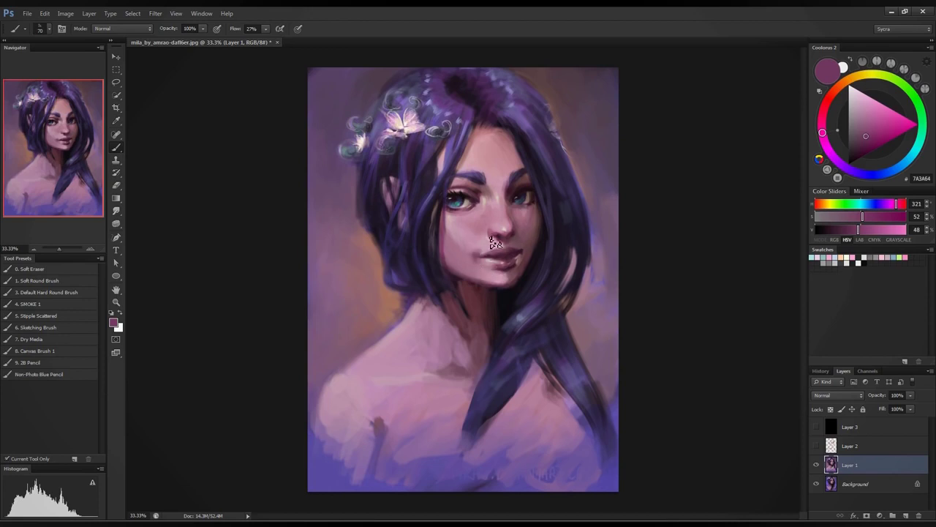
pyautogui.moveTo(575, 96); pyautogui.dragTo(595, 127)
pyautogui.moveTo(600, 90); pyautogui.dragTo(570, 126)
# - Blend the cheek beside the left mouth corner with sampled light and mid pinks at brush size 70
pyautogui.keyDown('alt'); pyautogui.click(472, 257); pyautogui.keyUp('alt')
pyautogui.keyDown('alt'); pyautogui.click(469, 255); pyautogui.keyUp('alt')
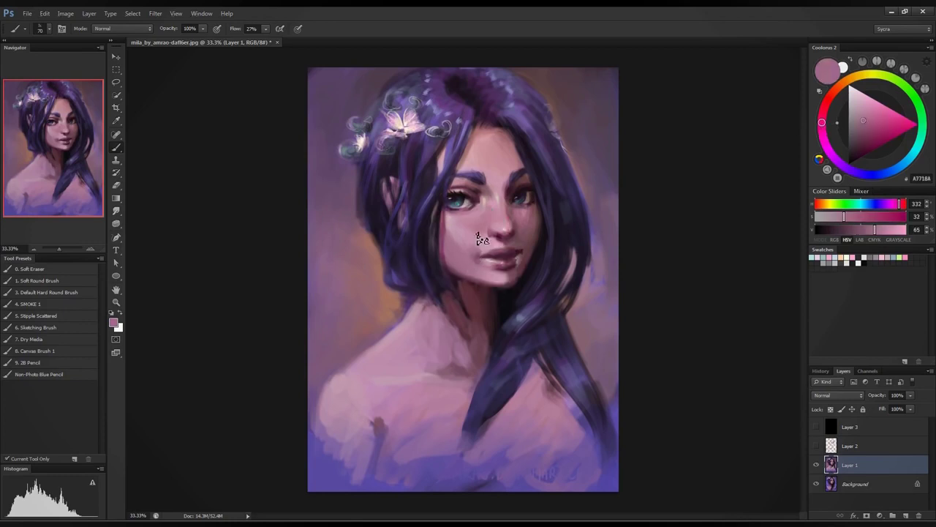
pyautogui.keyDown('alt'); pyautogui.click(483, 247); pyautogui.keyUp('alt')
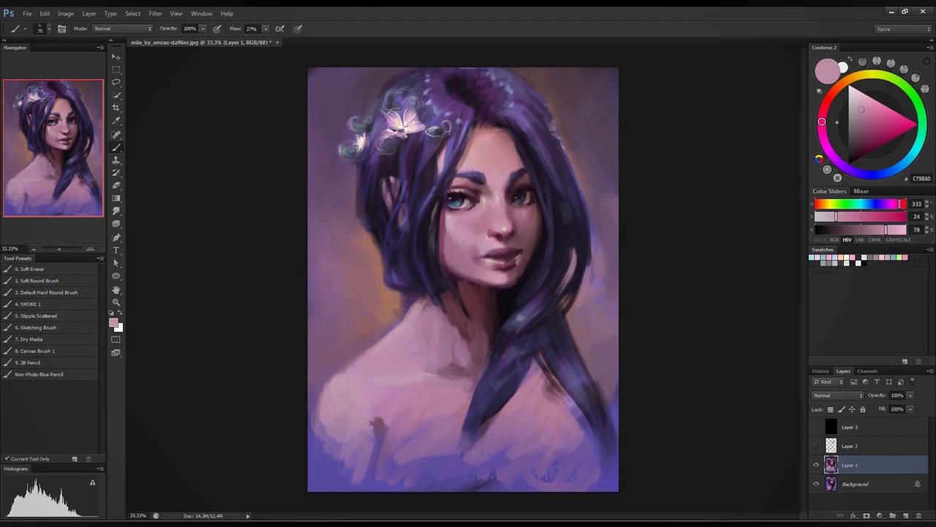
pyautogui.keyDown('alt'); pyautogui.click(477, 242); pyautogui.keyUp('alt')
pyautogui.keyDown('alt'); pyautogui.click(473, 252); pyautogui.keyUp('alt')
# - Model the lower cheek and chin below the left mouth corner with sampled mauve and pink skin tones
pyautogui.keyDown('alt'); pyautogui.click(485, 273); pyautogui.keyUp('alt')
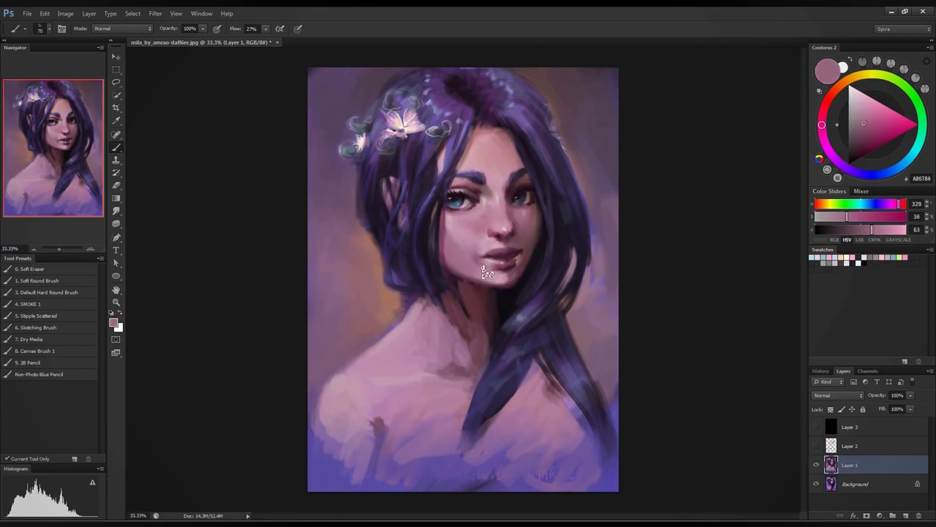
pyautogui.keyDown('alt'); pyautogui.click(479, 265); pyautogui.keyUp('alt')
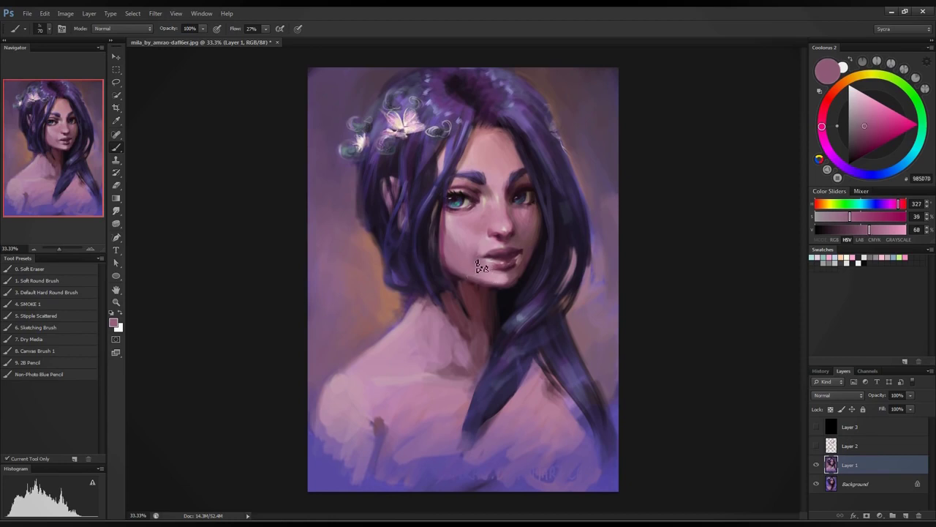
pyautogui.keyDown('alt'); pyautogui.click(478, 268); pyautogui.keyUp('alt')
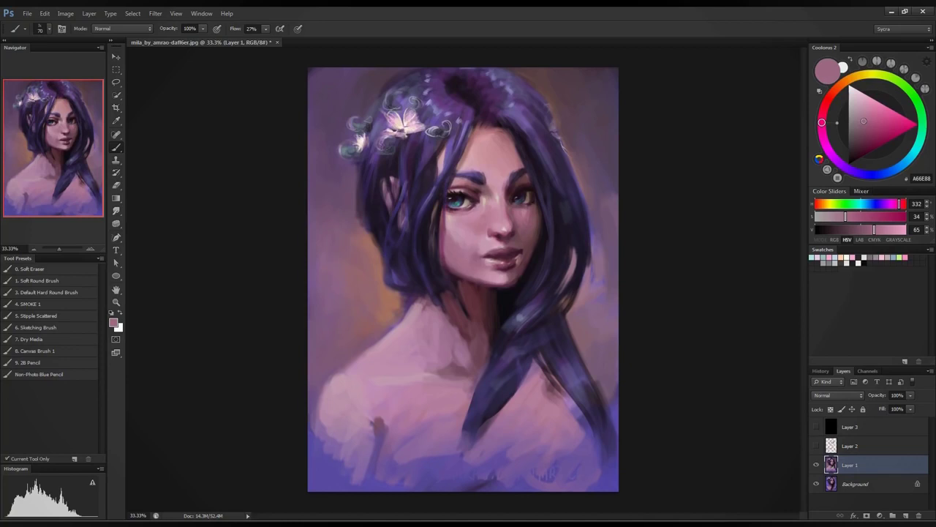
pyautogui.keyDown('alt'); pyautogui.click(484, 268); pyautogui.keyUp('alt')
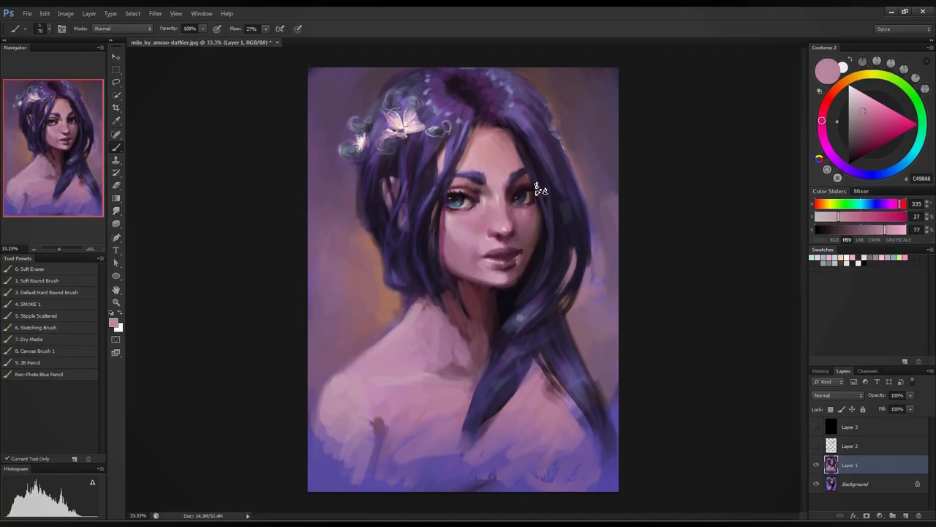
pyautogui.keyDown('alt'); pyautogui.click(482, 274); pyautogui.keyUp('alt')
pyautogui.keyDown('alt'); pyautogui.click(479, 267); pyautogui.keyUp('alt')
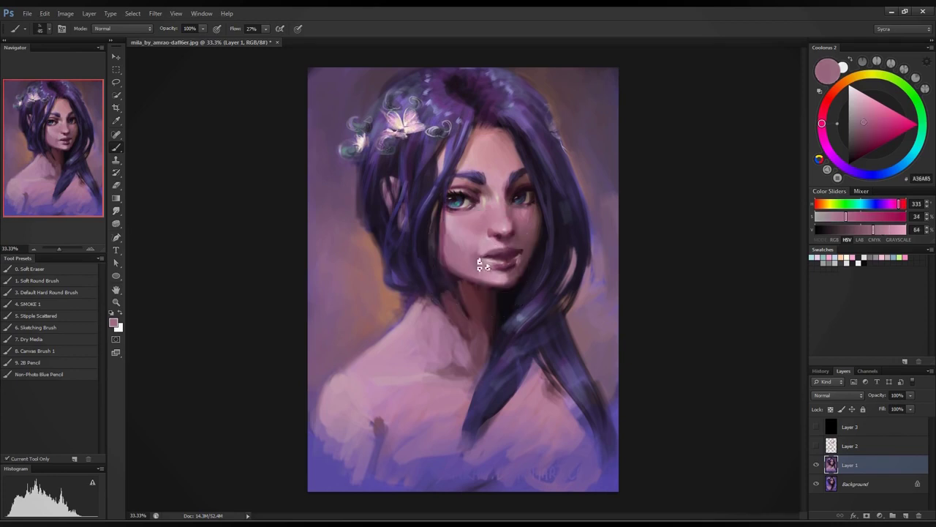
# - Soften the skin around the left mouth corner with sampled pinks, and rework the lips with a mid plum (HSV 322, 46, 43)
pyautogui.keyDown('alt'); pyautogui.click(488, 240); pyautogui.keyUp('alt')
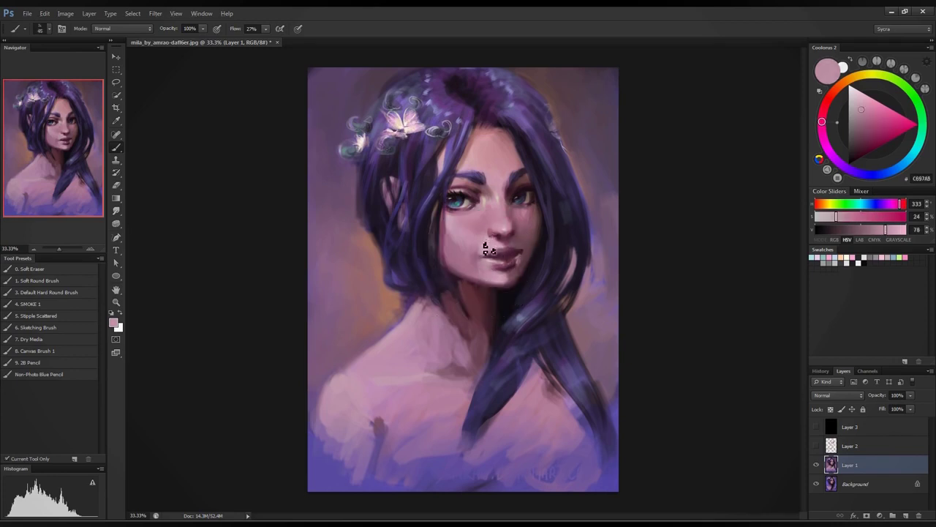
pyautogui.keyDown('alt'); pyautogui.click(474, 245); pyautogui.keyUp('alt')
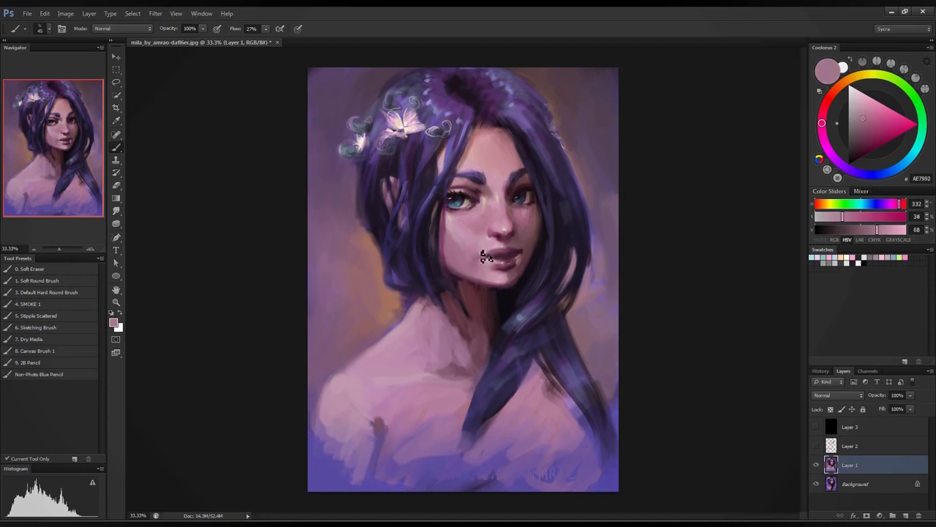
pyautogui.keyDown('alt'); pyautogui.click(487, 240); pyautogui.keyUp('alt')
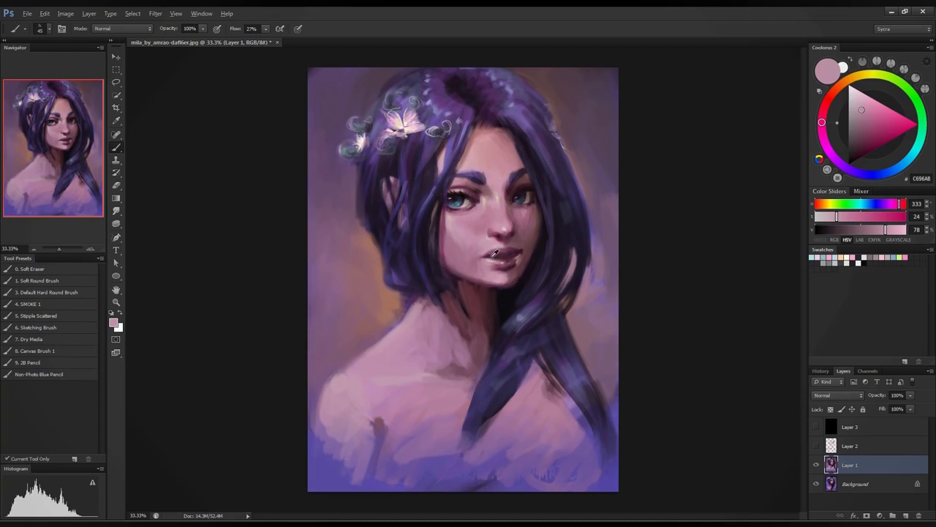
pyautogui.keyDown('alt'); pyautogui.click(496, 252); pyautogui.keyUp('alt')
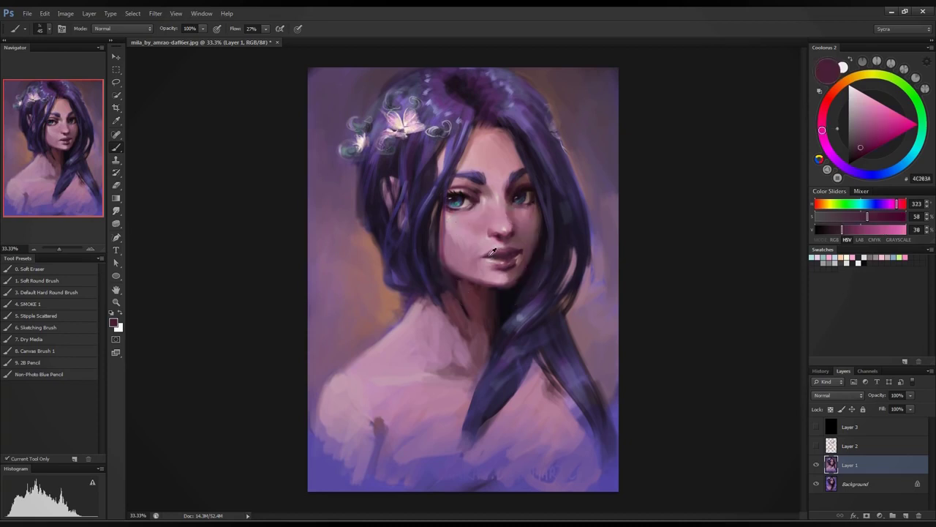
pyautogui.click(861, 138)
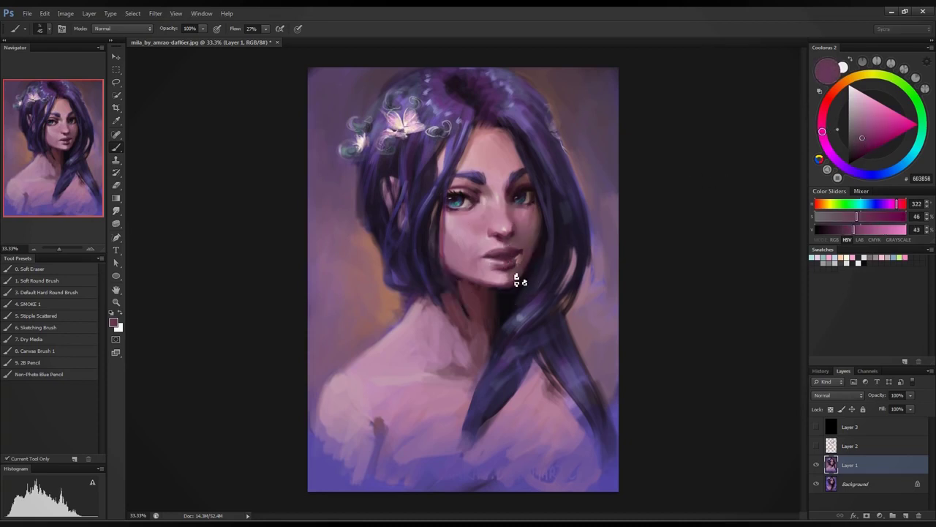
# - Check the mouth and chin values in greyscale using Layer 3, trying a plum stroke on the chin, and restore the colour view
pyautogui.click(817, 445)
pyautogui.click(817, 427)
pyautogui.click(816, 446)
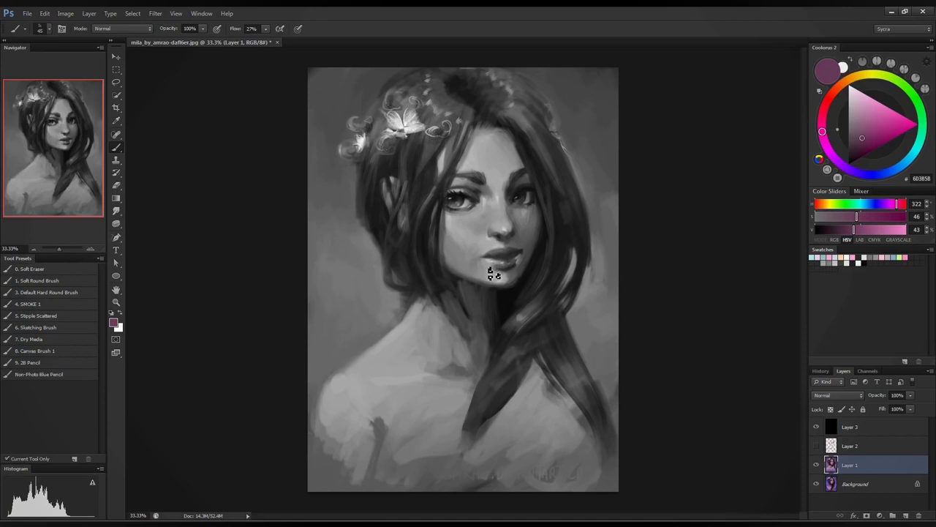
pyautogui.moveTo(494, 274)
pyautogui.mouseDown()
pyautogui.moveTo(481, 272)
pyautogui.moveTo(490, 269)
pyautogui.mouseUp()
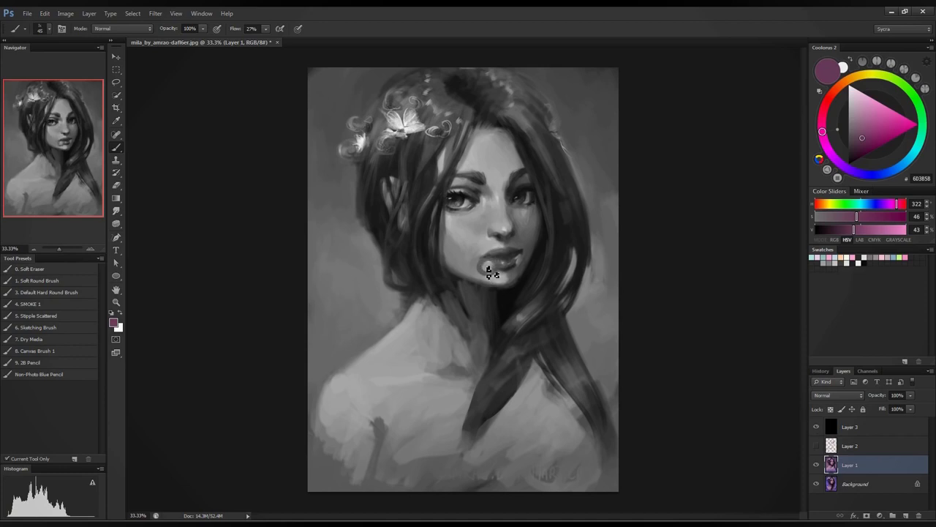
pyautogui.click(816, 426)
# - Refine the upper lip and left mouth corner with sampled light pink and muted plum tones at brush size 45
pyautogui.keyDown('alt'); pyautogui.click(489, 248); pyautogui.keyUp('alt')
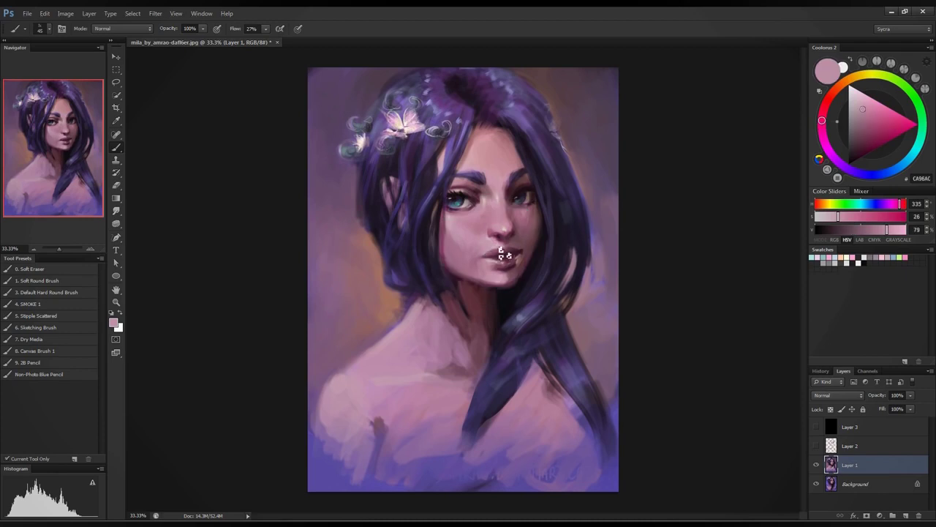
pyautogui.keyDown('alt'); pyautogui.click(506, 250); pyautogui.keyUp('alt')
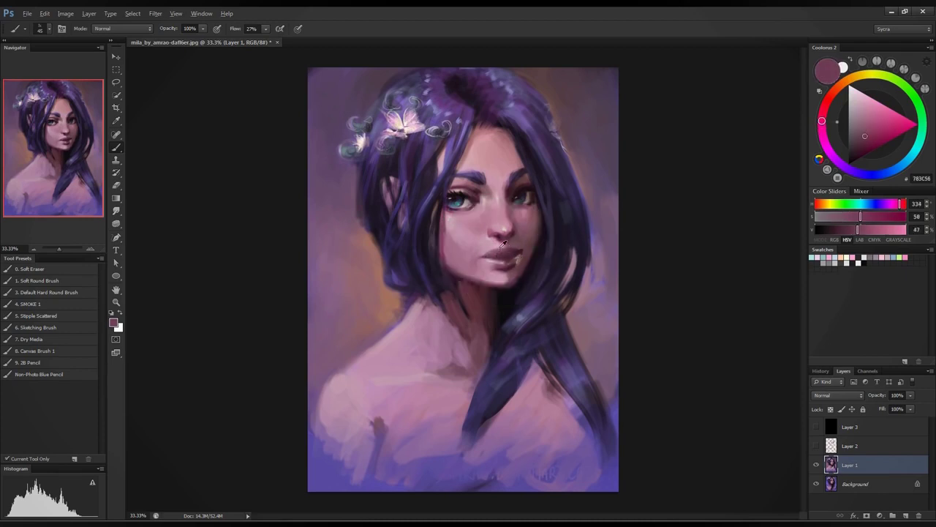
pyautogui.keyDown('alt'); pyautogui.click(487, 258); pyautogui.keyUp('alt')
pyautogui.keyDown('alt'); pyautogui.click(488, 259); pyautogui.keyUp('alt')
pyautogui.keyDown('alt'); pyautogui.click(506, 251); pyautogui.keyUp('alt')
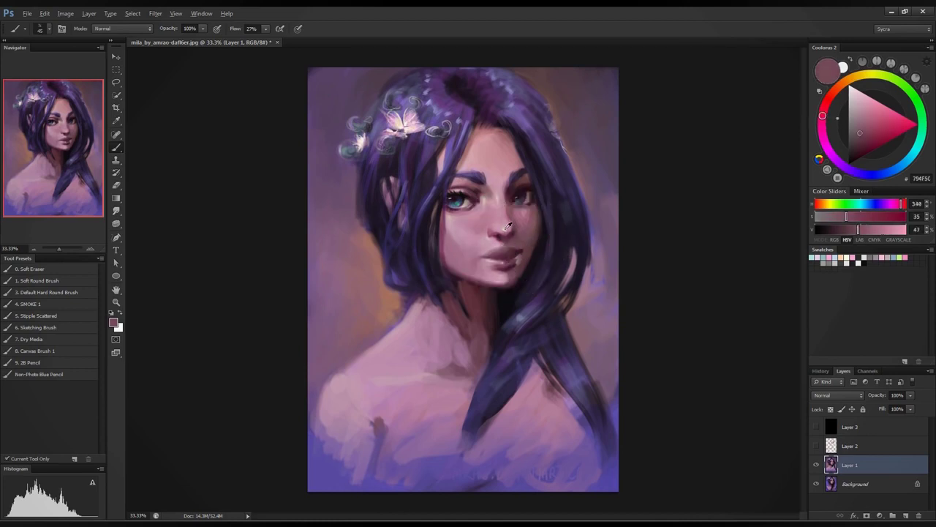
# - Reduce the brush size to 30 and refine the area between the nose and upper lip with sampled pink and mauve tones
pyautogui.keyDown('alt'); pyautogui.click(507, 229); pyautogui.keyUp('alt')
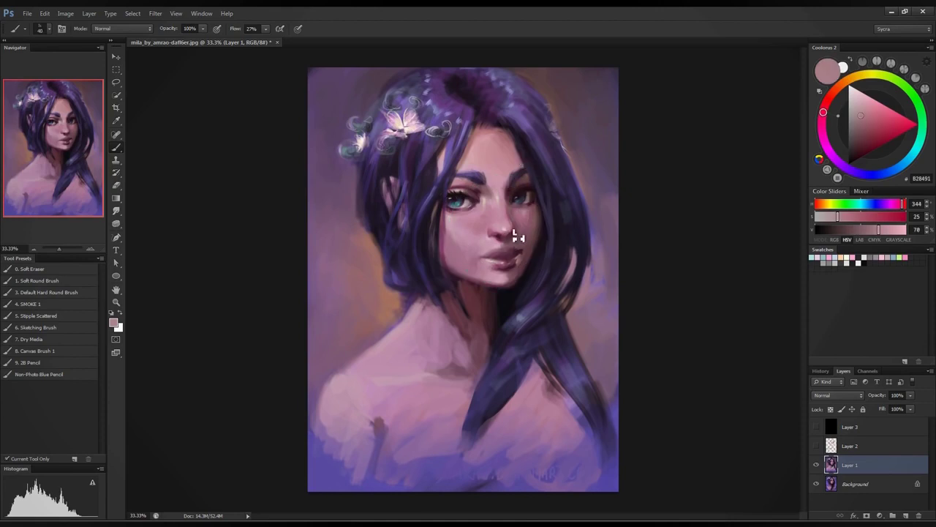
pyautogui.keyDown('alt'); pyautogui.click(505, 241); pyautogui.keyUp('alt')
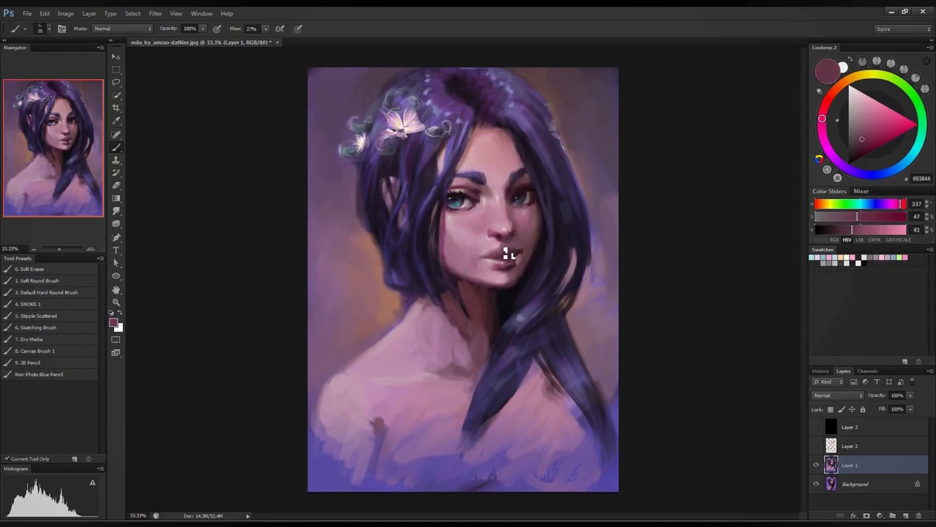
pyautogui.keyDown('alt'); pyautogui.click(505, 251); pyautogui.keyUp('alt')
pyautogui.keyDown('alt'); pyautogui.click(504, 252); pyautogui.keyUp('alt')
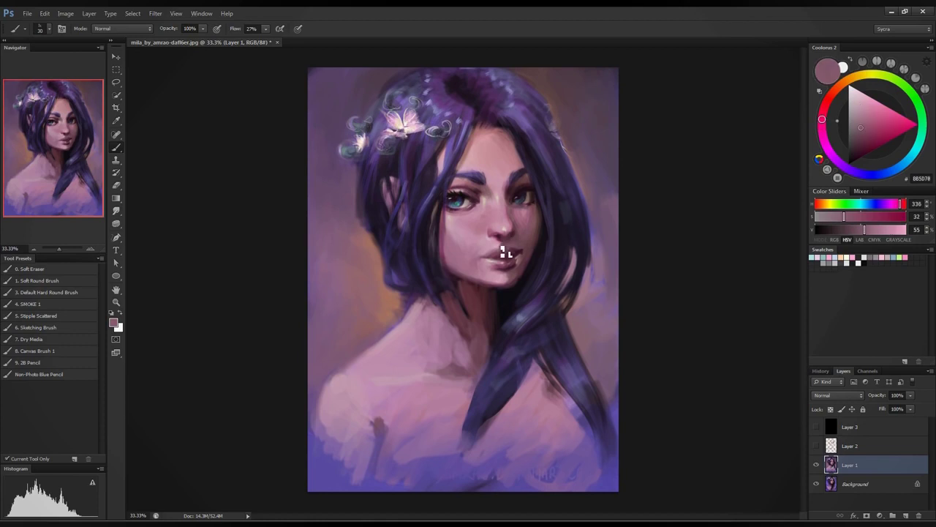
# - Define the centre and right side of the upper lip with sampled pink and dark rose tones
pyautogui.keyDown('alt'); pyautogui.click(511, 252); pyautogui.keyUp('alt')
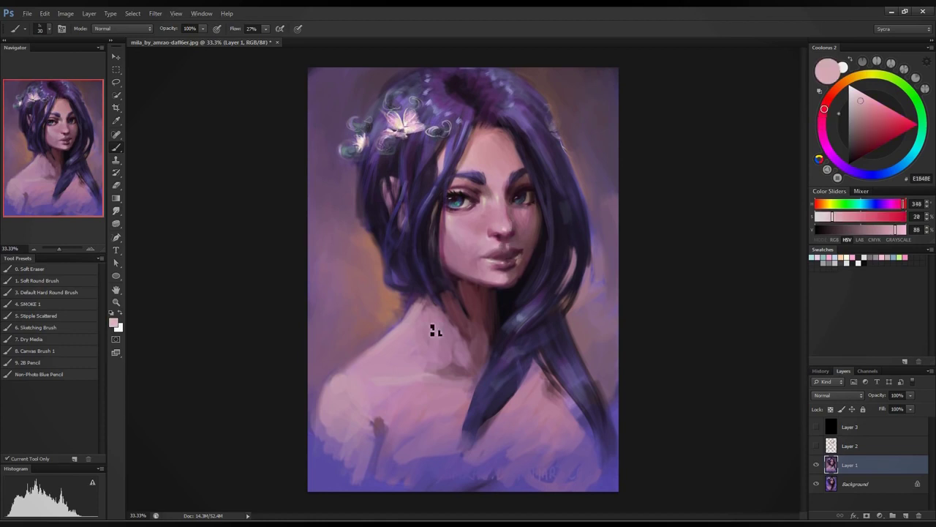
pyautogui.keyDown('alt'); pyautogui.click(504, 252); pyautogui.keyUp('alt')
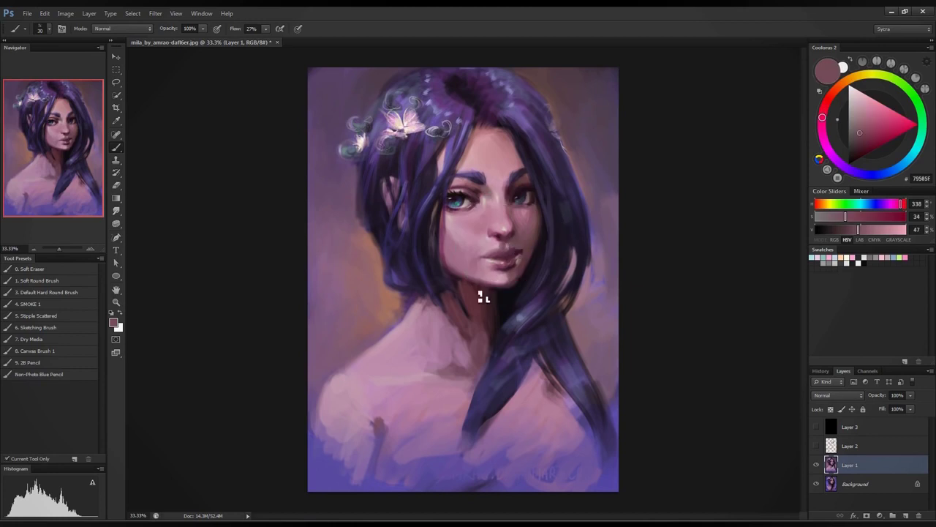
pyautogui.keyDown('alt'); pyautogui.click(514, 253); pyautogui.keyUp('alt')
pyautogui.keyDown('alt'); pyautogui.click(516, 247); pyautogui.keyUp('alt')
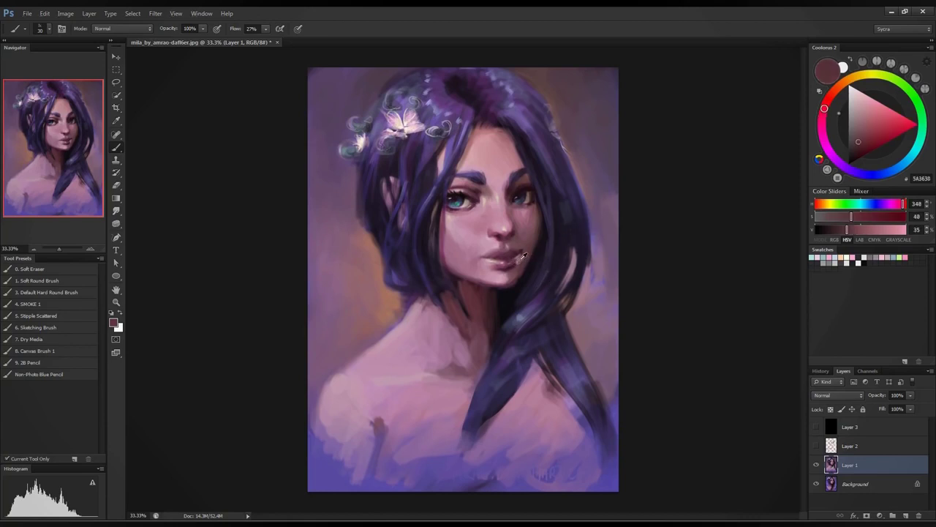
# - Refine the right mouth corner and the skin beside it with sampled mauve and dark rose tones
pyautogui.keyDown('alt'); pyautogui.click(519, 258); pyautogui.keyUp('alt')
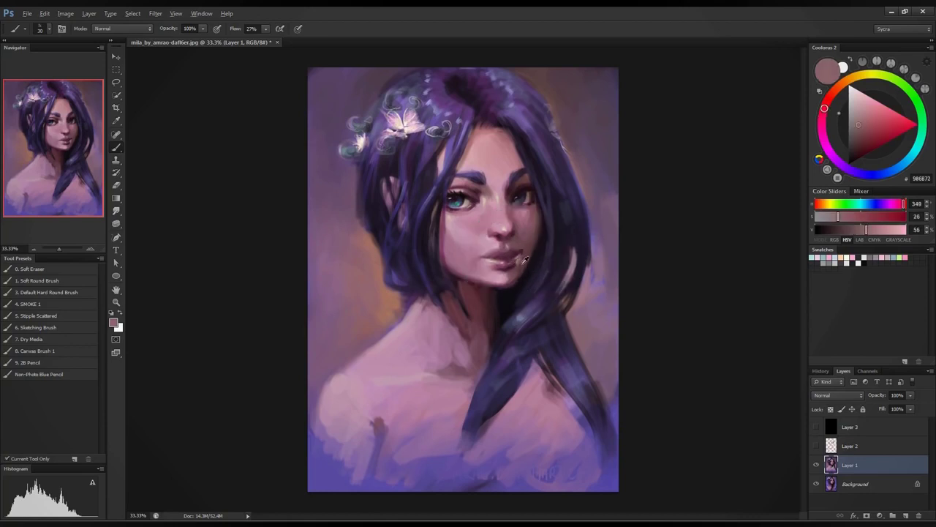
pyautogui.keyDown('alt'); pyautogui.click(522, 254); pyautogui.keyUp('alt')
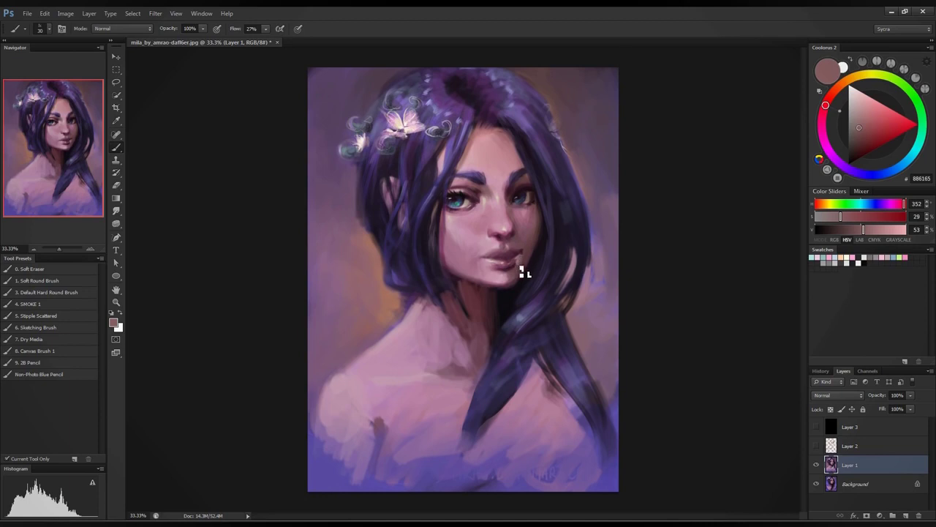
pyautogui.keyDown('alt'); pyautogui.click(521, 273); pyautogui.keyUp('alt')
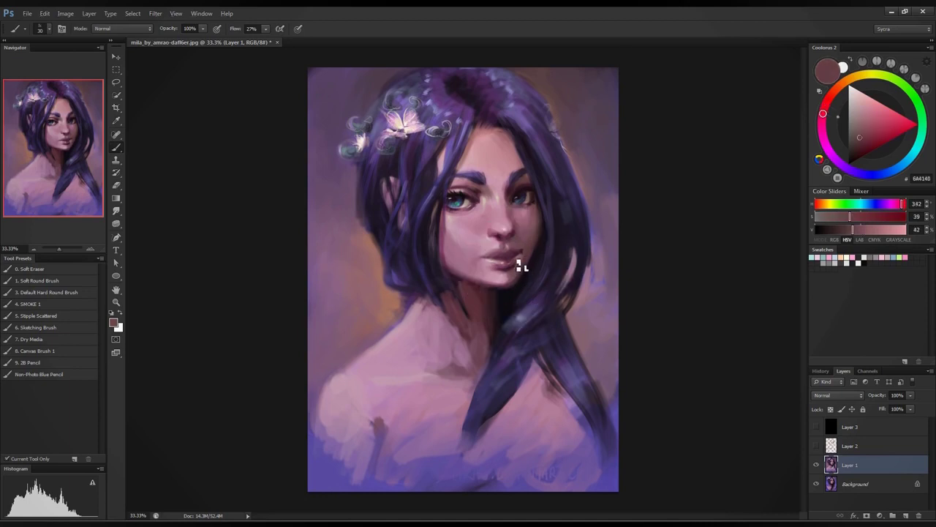
pyautogui.keyDown('alt'); pyautogui.click(520, 266); pyautogui.keyUp('alt')
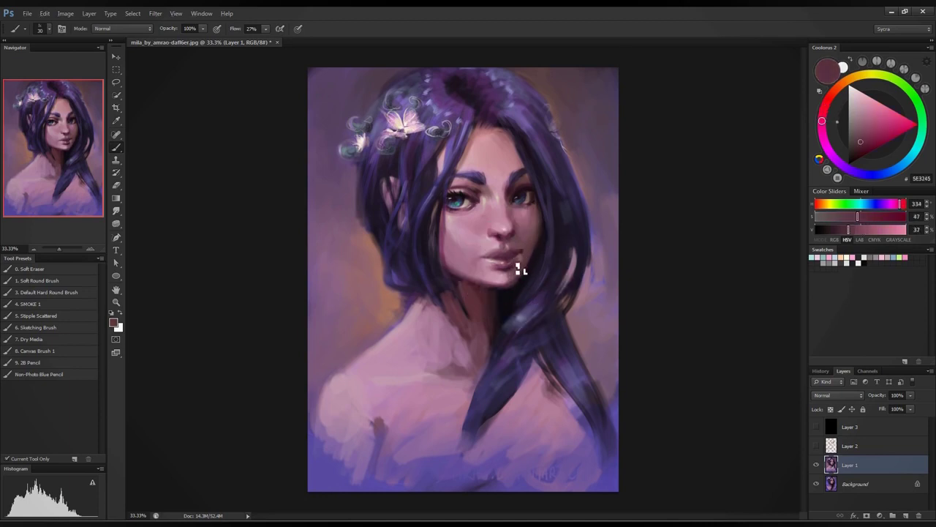
pyautogui.keyDown('alt'); pyautogui.click(497, 269); pyautogui.keyUp('alt')
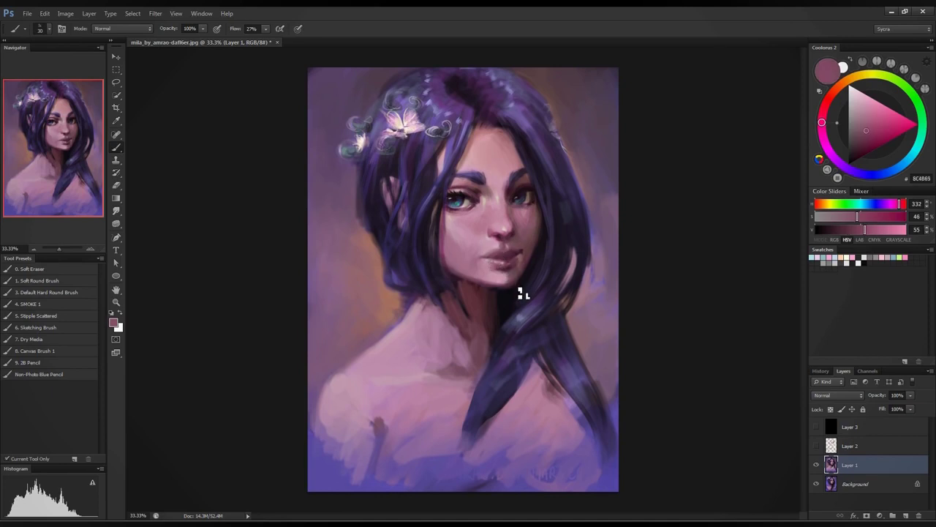
# - Shape the lower lip and the shadow down to the chin with sampled plum and muted pink tones
pyautogui.keyDown('alt'); pyautogui.click(503, 252); pyautogui.keyUp('alt')
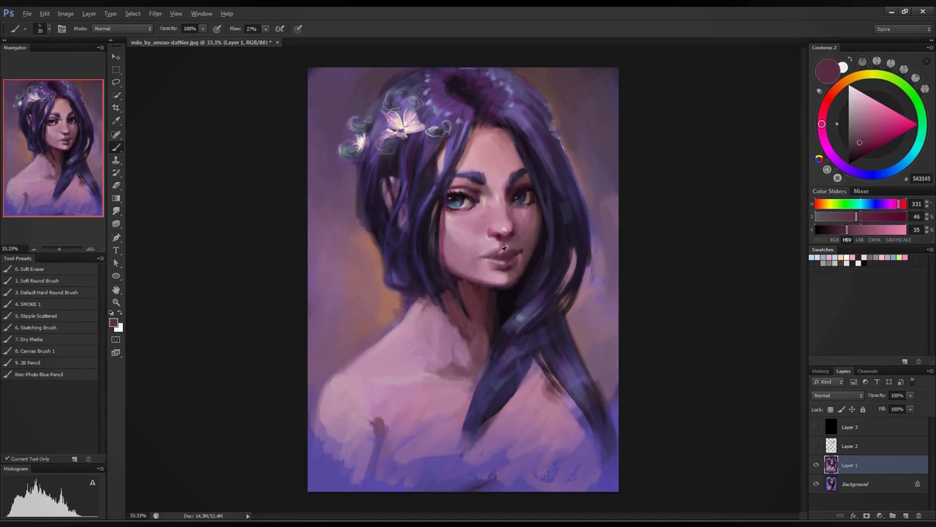
pyautogui.keyDown('alt'); pyautogui.click(494, 264); pyautogui.keyUp('alt')
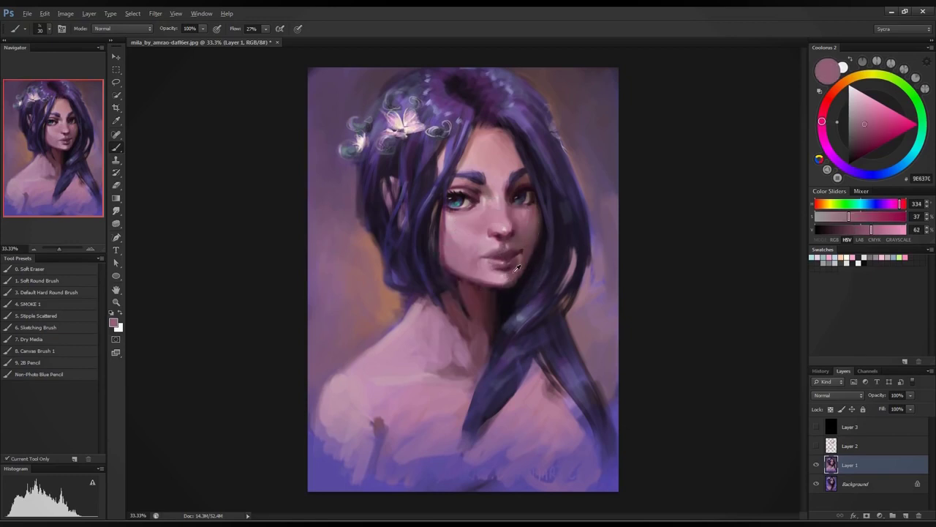
pyautogui.keyDown('alt'); pyautogui.click(511, 271); pyautogui.keyUp('alt')
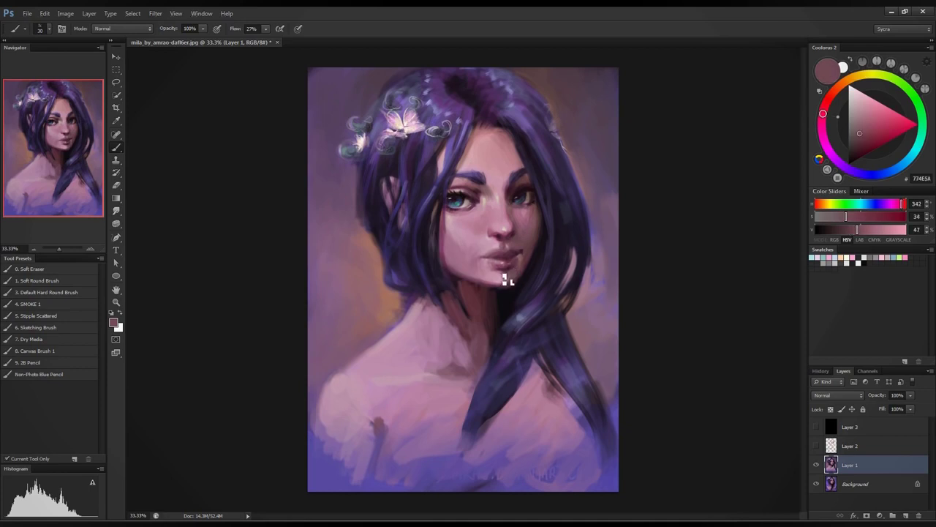
pyautogui.keyDown('alt'); pyautogui.click(507, 277); pyautogui.keyUp('alt')
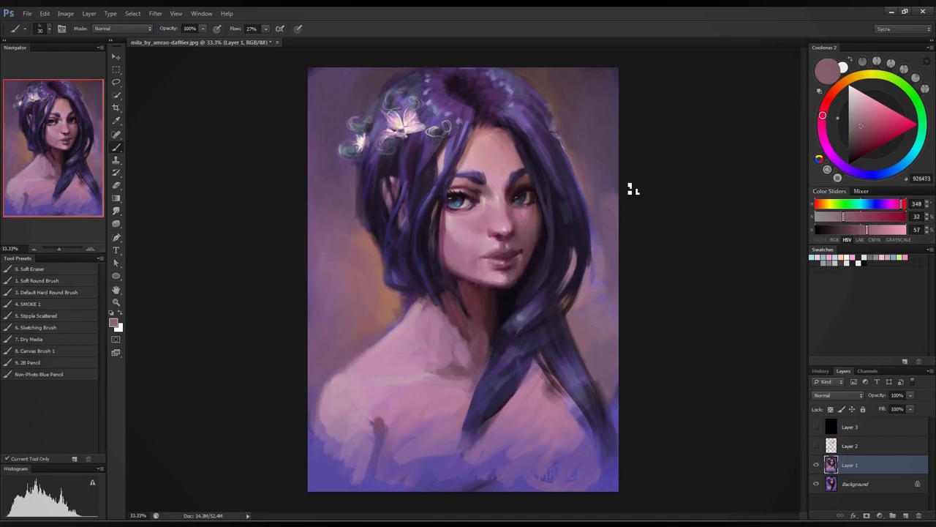
# - Adjust the shaded right cheek using sampled pink and a muted reddish brown
pyautogui.keyDown('alt'); pyautogui.click(524, 214); pyautogui.keyUp('alt')
pyautogui.keyDown('alt'); pyautogui.click(515, 240); pyautogui.keyUp('alt')
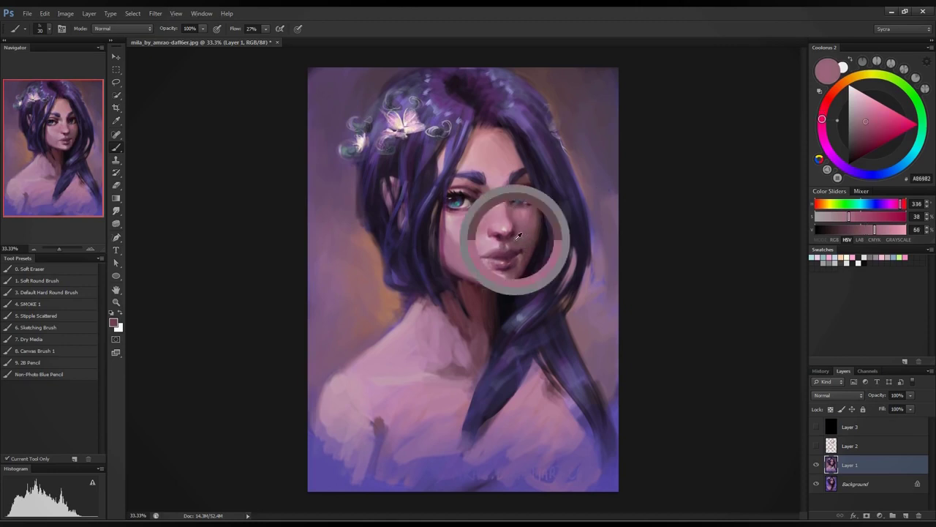
pyautogui.moveTo(853, 136); pyautogui.dragTo(829, 98)
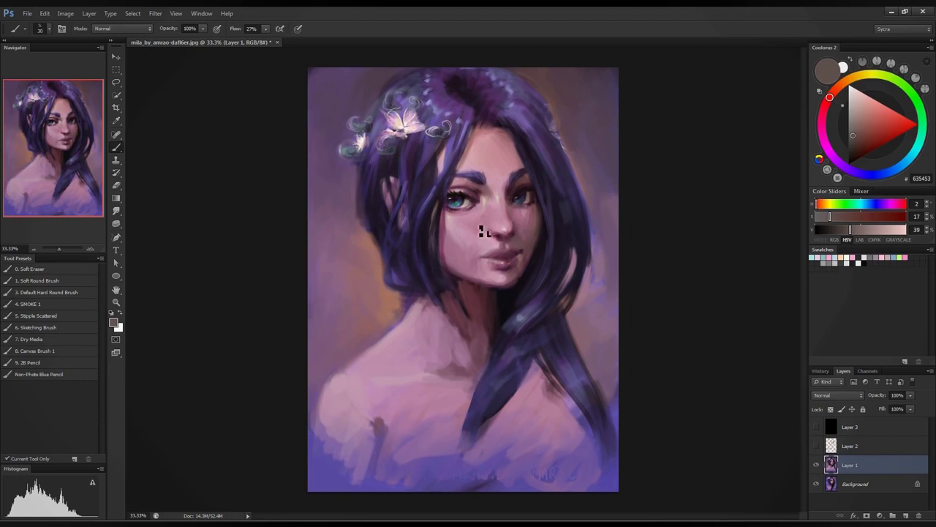
# - Smooth the left cheek and the area beside the nose with sampled light pink tones at brush size 90
pyautogui.keyDown('alt'); pyautogui.click(455, 234); pyautogui.keyUp('alt')
pyautogui.keyDown('alt'); pyautogui.click(459, 232); pyautogui.keyUp('alt')
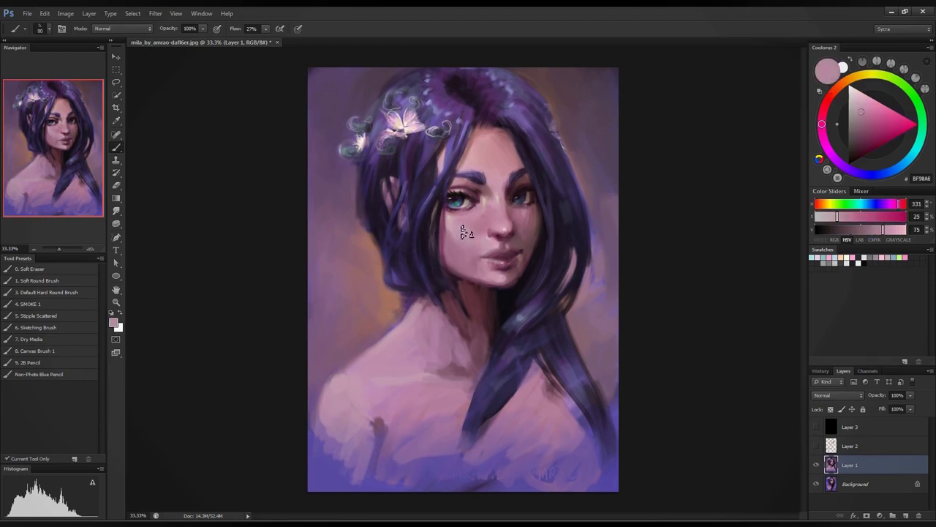
pyautogui.keyDown('alt'); pyautogui.click(497, 207); pyautogui.keyUp('alt')
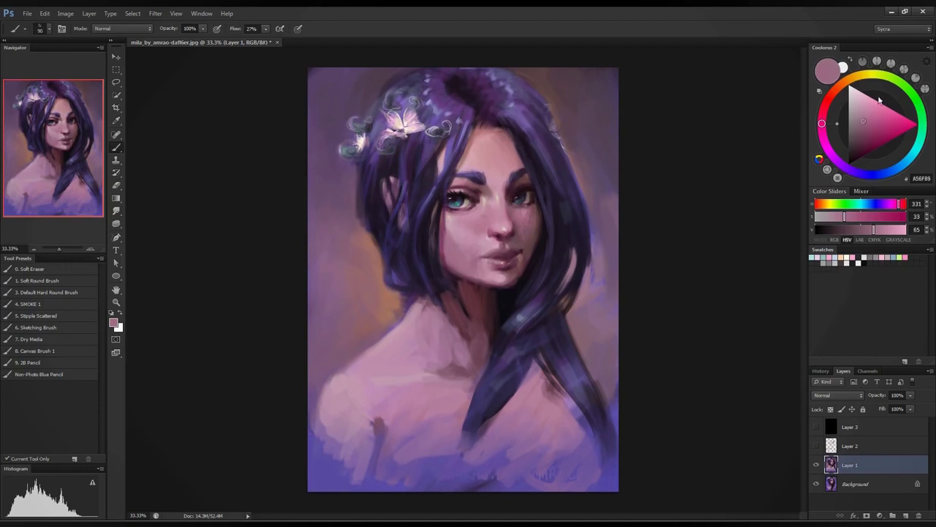
pyautogui.click(867, 122)
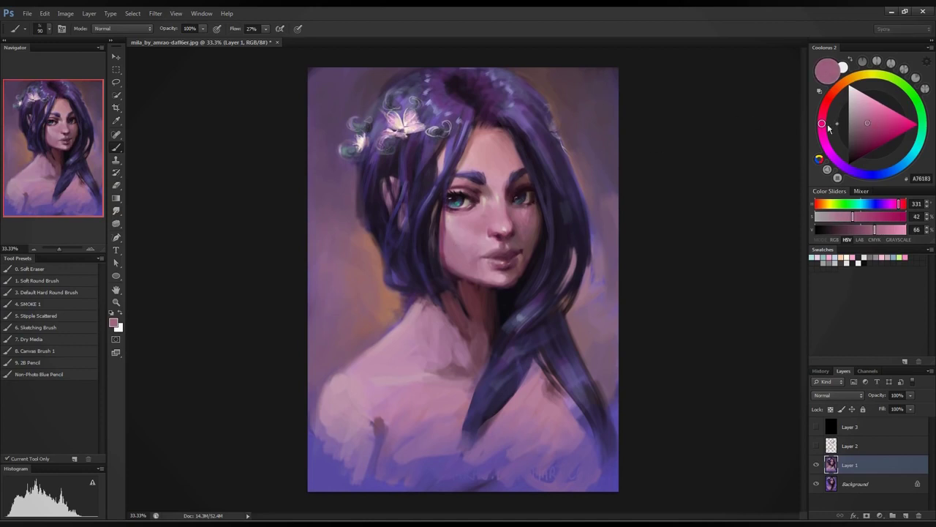
pyautogui.keyDown('alt'); pyautogui.click(456, 228); pyautogui.keyUp('alt')
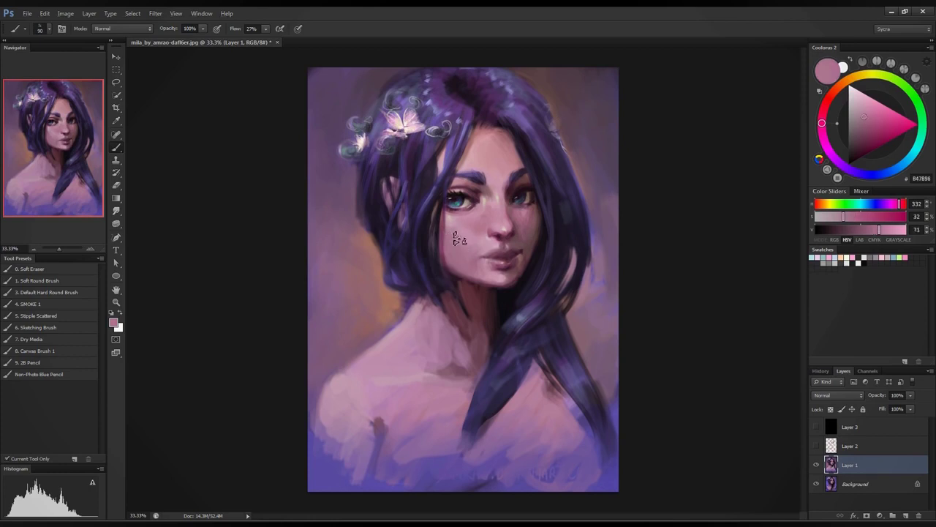
pyautogui.keyDown('alt'); pyautogui.click(465, 237); pyautogui.keyUp('alt')
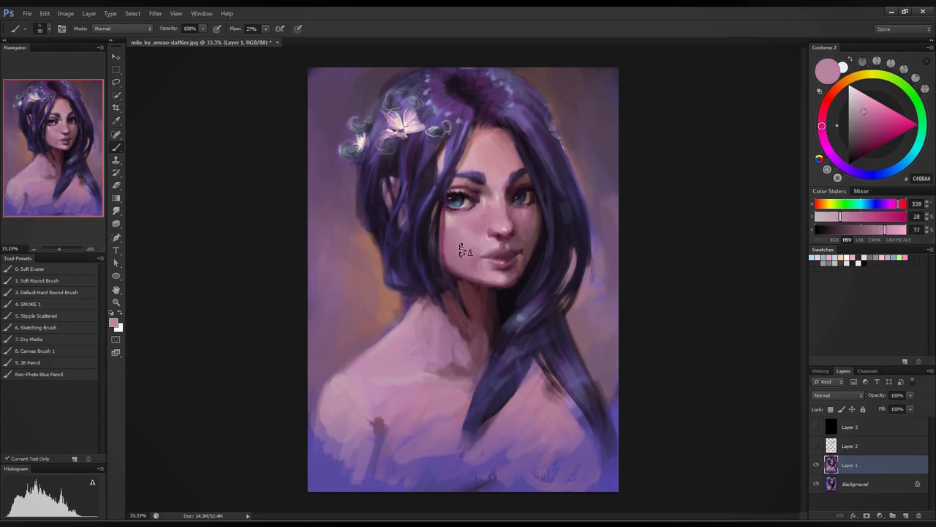
pyautogui.keyDown('alt'); pyautogui.click(455, 230); pyautogui.keyUp('alt')
pyautogui.keyDown('alt'); pyautogui.click(458, 233); pyautogui.keyUp('alt')
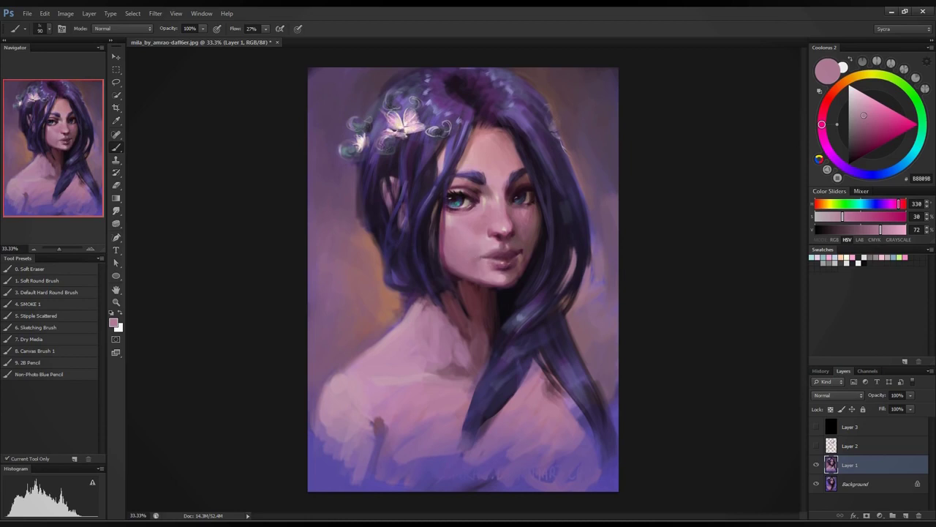
pyautogui.keyDown('alt'); pyautogui.click(473, 223); pyautogui.keyUp('alt')
pyautogui.keyDown('alt'); pyautogui.click(471, 232); pyautogui.keyUp('alt')
# - Reduce the brush size to 45 and compare the repaint with the original by hiding and reshowing Layer 1
pyautogui.press('[')
pyautogui.press('[')
pyautogui.press('[')
pyautogui.press('[')
pyautogui.press('[')
pyautogui.click(817, 465)
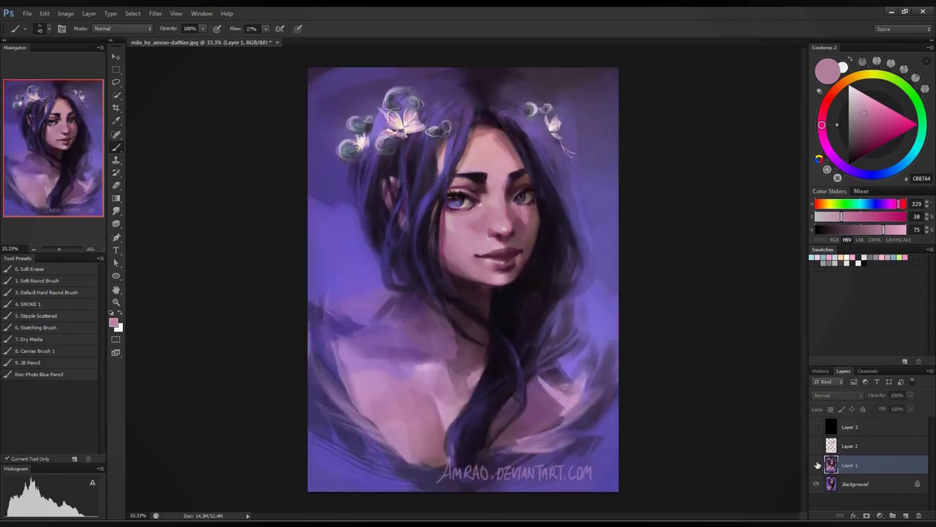
pyautogui.click(817, 466)
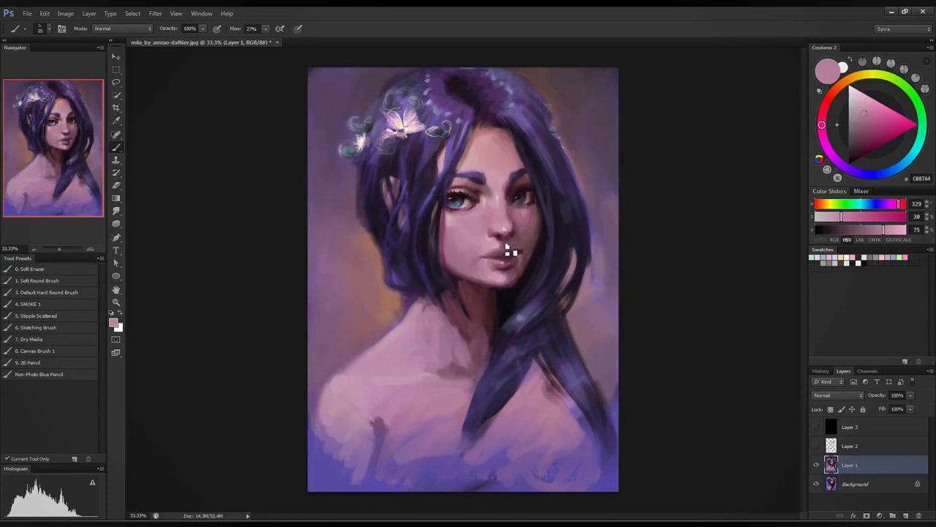
# - Reduce the brush size to 30 and flip the portrait horizontally
pyautogui.press('[')
pyautogui.press('[')
pyautogui.press('[')
pyautogui.hotkey('ctrl', 'shift', 'h')
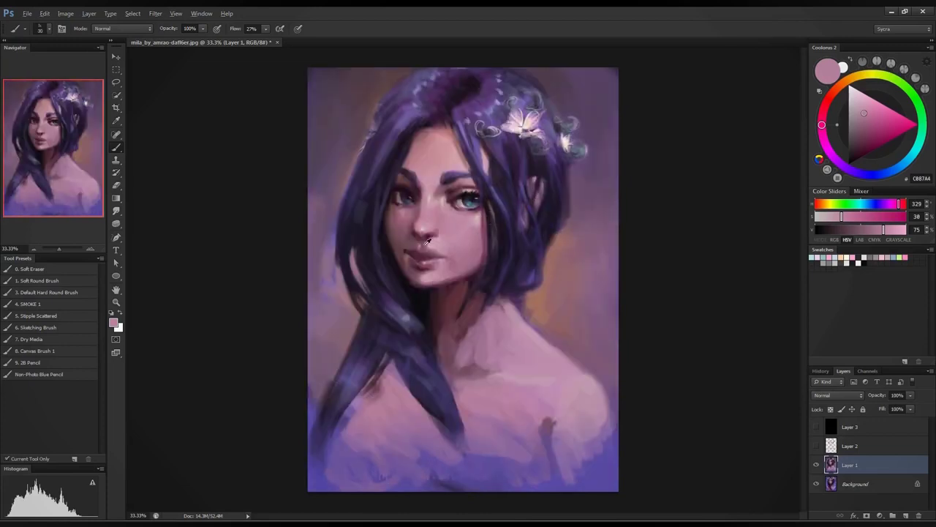
# - Darken the line between the lips out to the mouth corner with deep crimson 330013 at brush size 15
pyautogui.keyDown('alt'); pyautogui.click(424, 254); pyautogui.keyUp('alt')
pyautogui.click(864, 155)
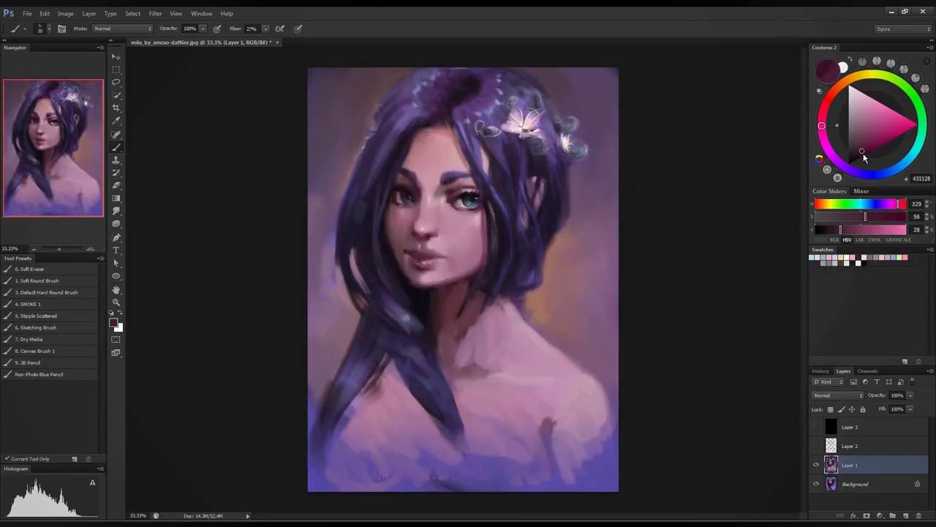
pyautogui.moveTo(822, 126); pyautogui.dragTo(823, 118)
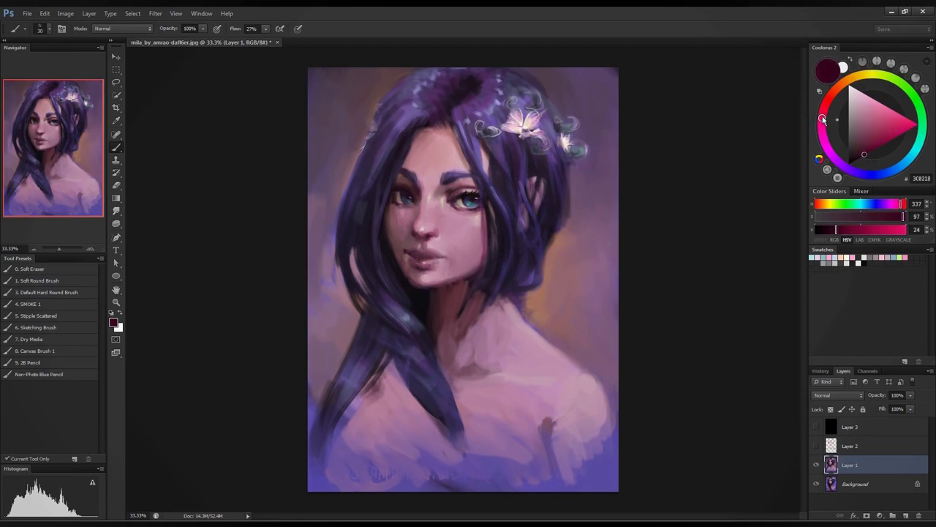
pyautogui.press('[')
pyautogui.press('[')
pyautogui.press('[')
pyautogui.click(862, 156)
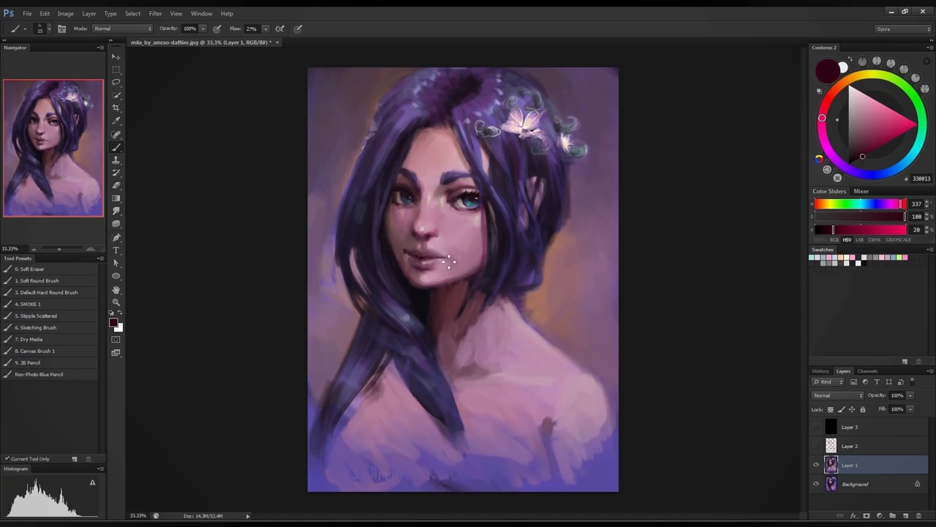
pyautogui.moveTo(431, 257); pyautogui.dragTo(451, 259)
# - Blend the face, neck and shoulder skin with the Smudge tool at 20% strength, undoing the last stroke
pyautogui.press('r')
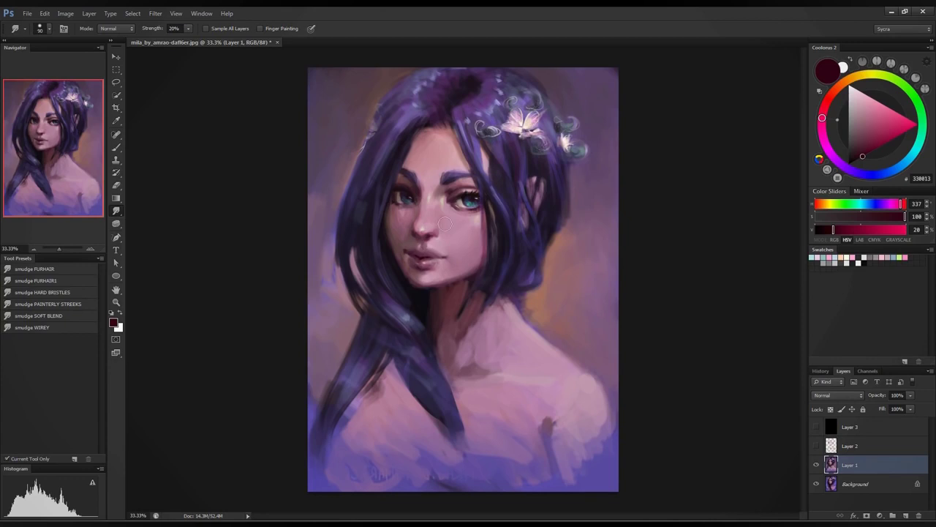
pyautogui.press('[')
pyautogui.moveTo(470, 302)
pyautogui.mouseDown()
pyautogui.moveTo(468, 333)
pyautogui.moveTo(496, 348)
pyautogui.moveTo(548, 299)
pyautogui.moveTo(567, 324)
pyautogui.moveTo(583, 368)
pyautogui.mouseUp()
pyautogui.hotkey('ctrl', 'z')
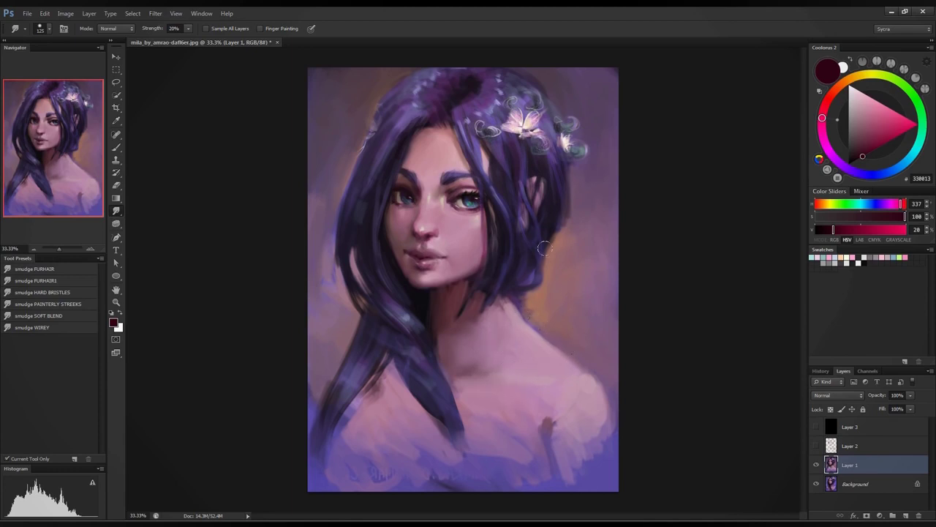
# - Paint the outline of a new hair section behind the neck down to the shoulder in sampled dark purple
pyautogui.press('b')
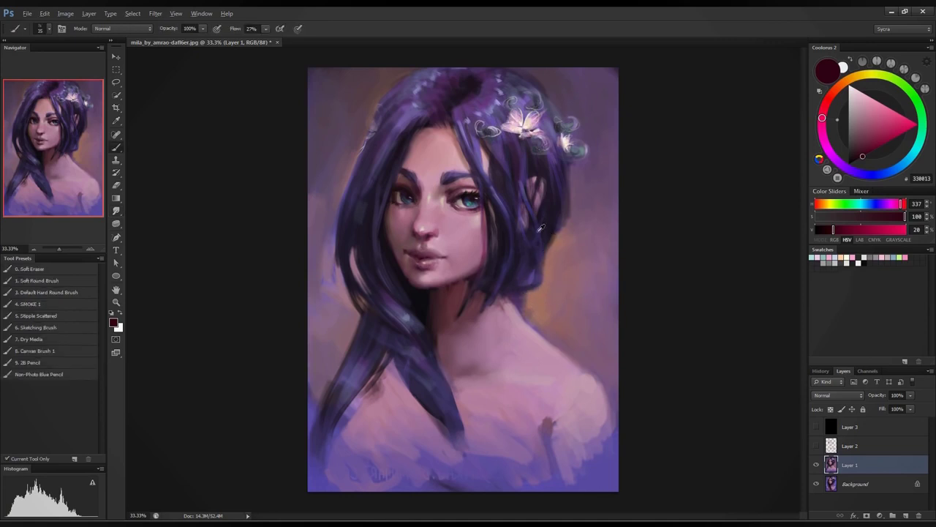
pyautogui.keyDown('alt'); pyautogui.click(555, 219); pyautogui.keyUp('alt')
pyautogui.moveTo(506, 287)
pyautogui.mouseDown()
pyautogui.moveTo(530, 336)
pyautogui.moveTo(511, 312)
pyautogui.moveTo(546, 343)
pyautogui.mouseUp()
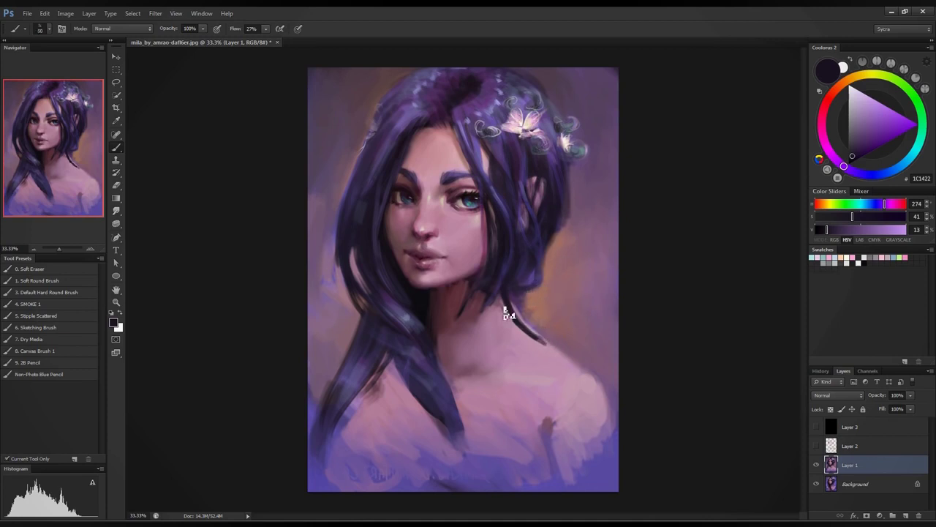
pyautogui.keyDown('alt'); pyautogui.click(534, 285); pyautogui.keyUp('alt')
pyautogui.moveTo(516, 291)
pyautogui.mouseDown()
pyautogui.moveTo(541, 332)
pyautogui.moveTo(552, 227)
pyautogui.moveTo(545, 331)
pyautogui.mouseUp()
# - Fill and widen the hair behind the neck with sampled dark violet tones at brush size 125
pyautogui.keyDown('alt'); pyautogui.click(554, 210); pyautogui.keyUp('alt')
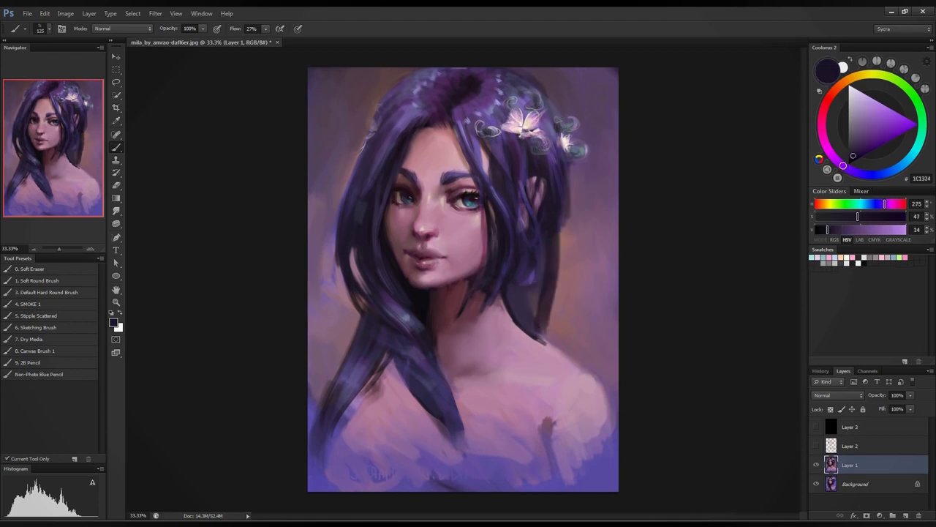
pyautogui.moveTo(544, 241)
pyautogui.mouseDown()
pyautogui.moveTo(545, 337)
pyautogui.moveTo(573, 351)
pyautogui.moveTo(548, 224)
pyautogui.moveTo(581, 358)
pyautogui.moveTo(584, 351)
pyautogui.mouseUp()
pyautogui.keyDown('alt'); pyautogui.click(562, 189); pyautogui.keyUp('alt')
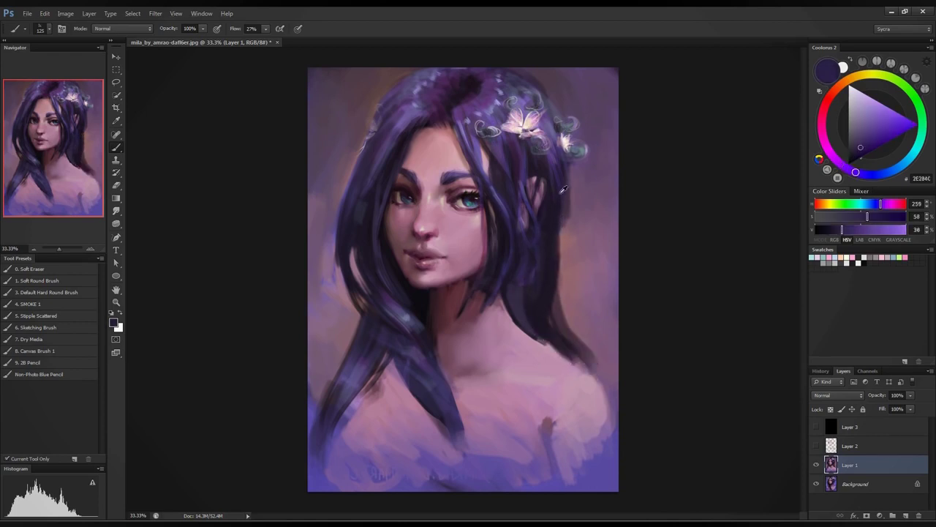
pyautogui.moveTo(558, 207); pyautogui.dragTo(532, 310)
pyautogui.keyDown('alt'); pyautogui.click(518, 295); pyautogui.keyUp('alt')
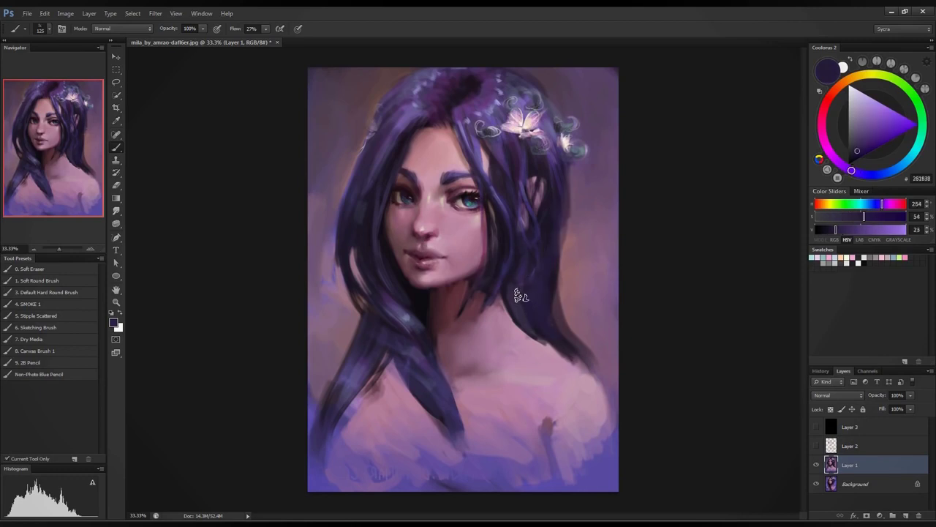
# - Extend the hair down over the outer edge of the shoulder with sampled dark purple 1E1527
pyautogui.keyDown('alt'); pyautogui.click(548, 220); pyautogui.keyUp('alt')
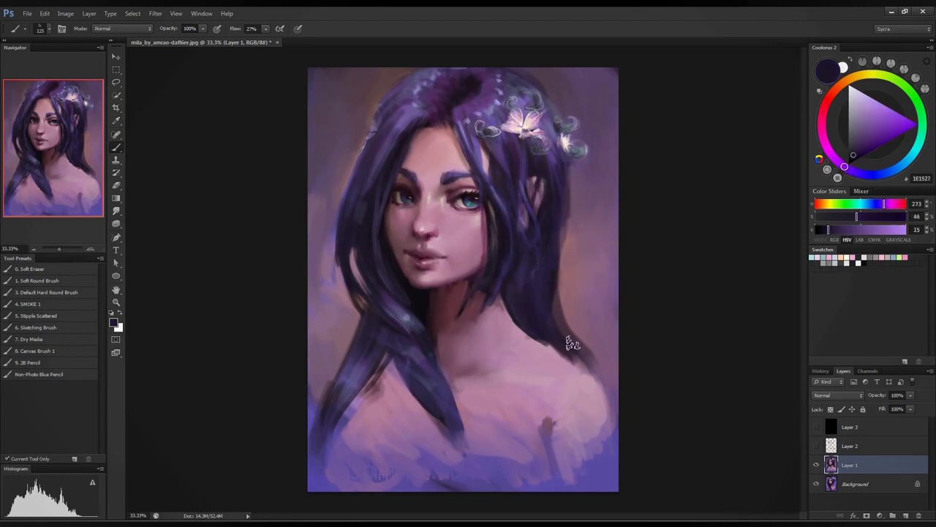
pyautogui.moveTo(562, 314); pyautogui.dragTo(577, 347)
pyautogui.moveTo(557, 285); pyautogui.dragTo(601, 388)
pyautogui.moveTo(573, 344); pyautogui.dragTo(598, 391)
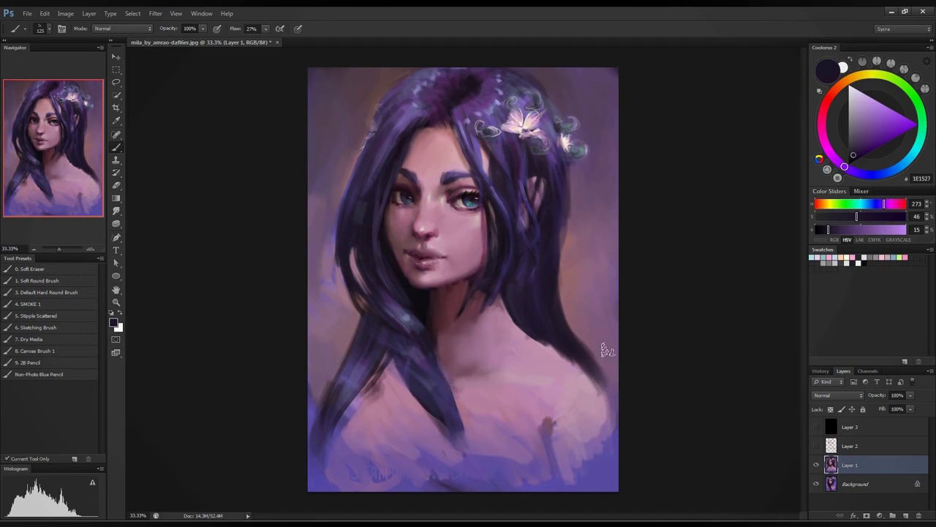
# - Repaint the bare shoulder and the armpit crease with sampled pink and mauve skin tones at brush size 125
pyautogui.keyDown('alt'); pyautogui.click(585, 344); pyautogui.keyUp('alt')
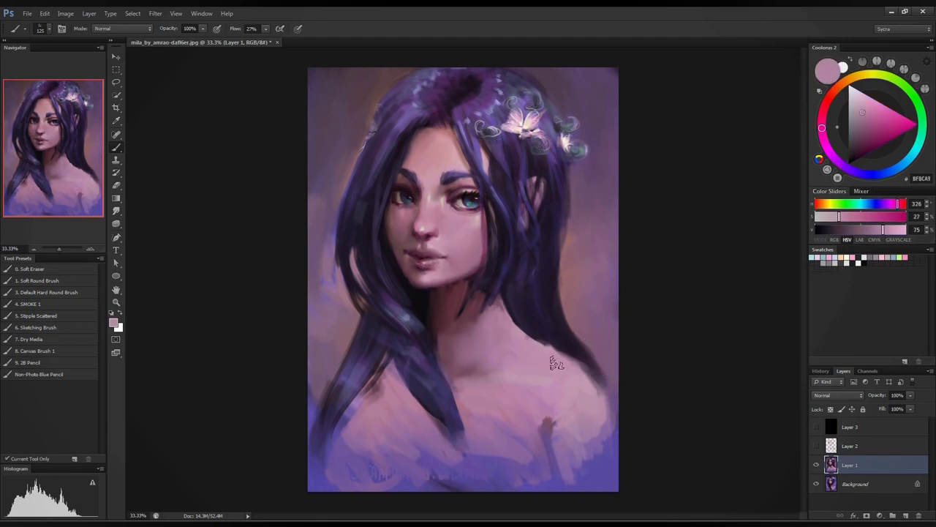
pyautogui.keyDown('alt'); pyautogui.click(590, 379); pyautogui.keyUp('alt')
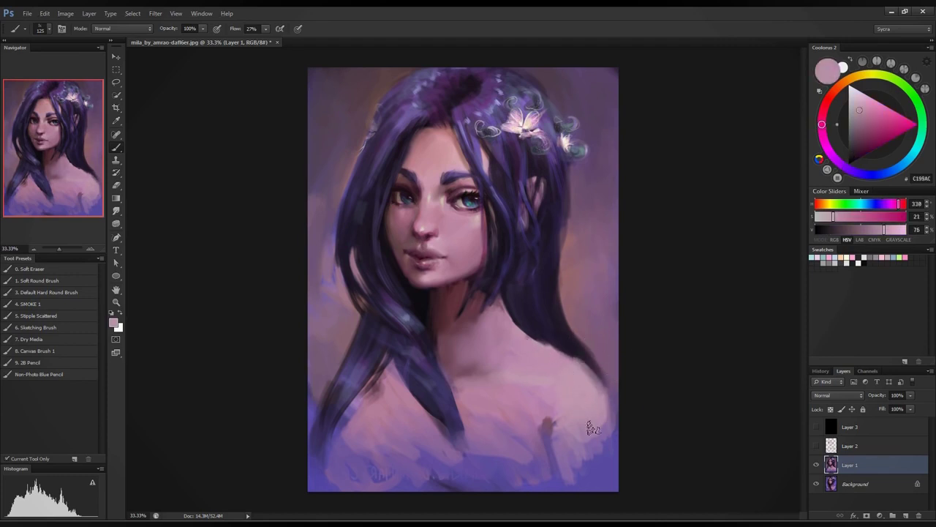
pyautogui.keyDown('alt'); pyautogui.click(479, 362); pyautogui.keyUp('alt')
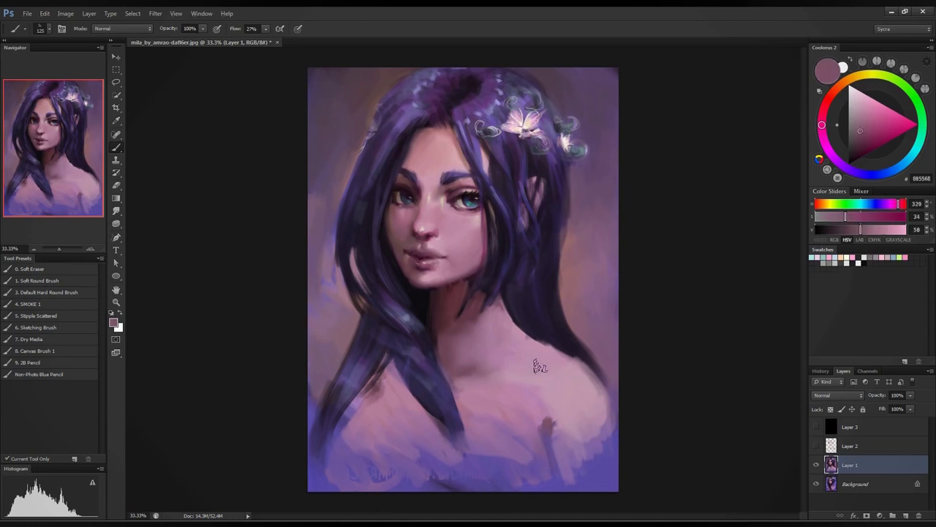
pyautogui.keyDown('alt'); pyautogui.click(545, 420); pyautogui.keyUp('alt')
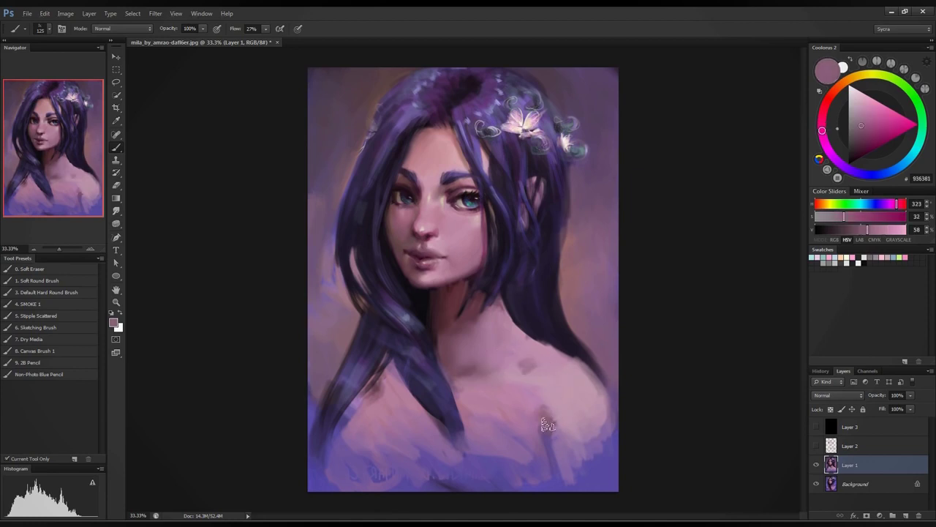
pyautogui.keyDown('alt'); pyautogui.click(538, 393); pyautogui.keyUp('alt')
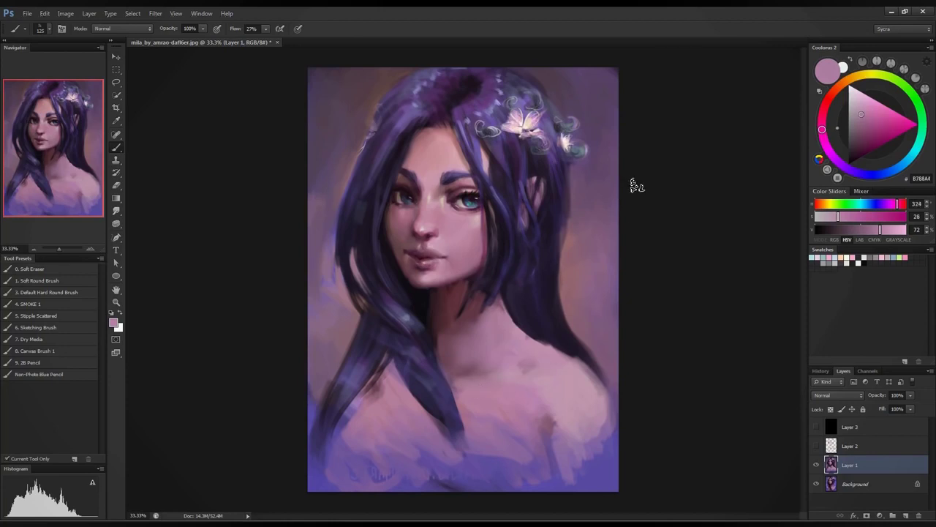
# - Refine the hair behind the neck and its edge against the skin with sampled dark violet and mauve at brush size 50
pyautogui.press('[')
pyautogui.press('[')
pyautogui.press('[')
pyautogui.press('[')
pyautogui.press('[')
pyautogui.press('[')
pyautogui.keyDown('alt'); pyautogui.click(501, 302); pyautogui.keyUp('alt')
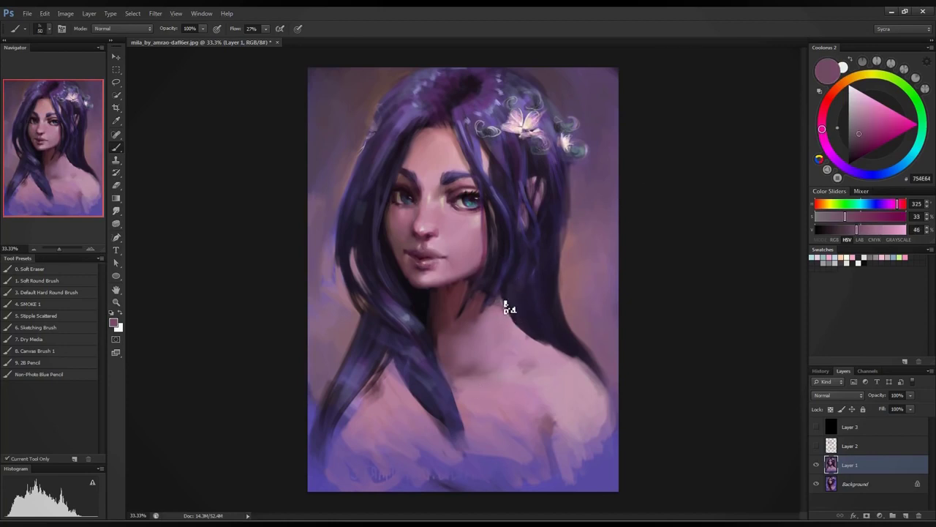
pyautogui.keyDown('alt'); pyautogui.click(541, 330); pyautogui.keyUp('alt')
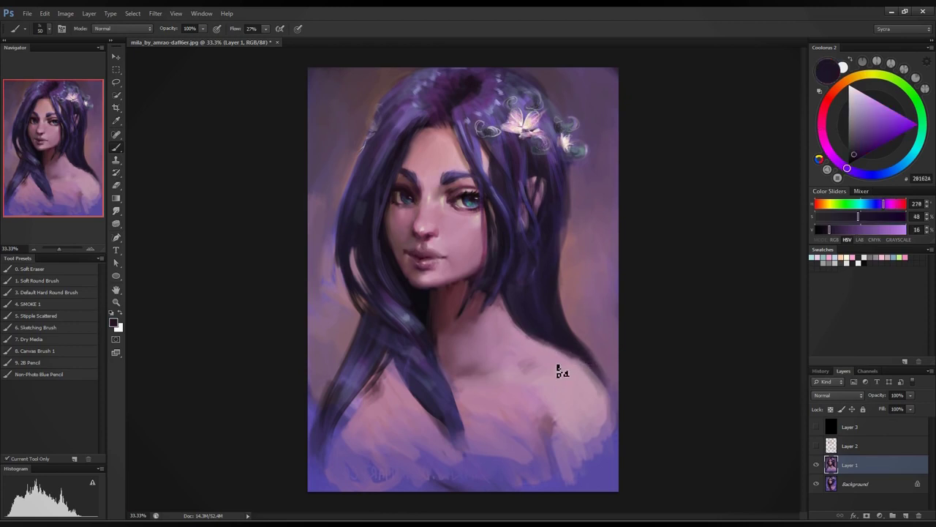
pyautogui.keyDown('alt'); pyautogui.click(483, 313); pyautogui.keyUp('alt')
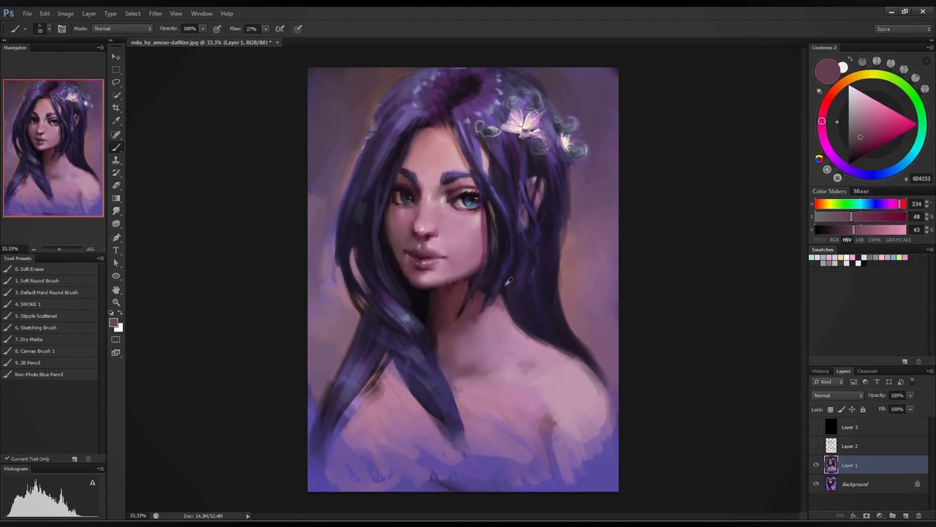
pyautogui.keyDown('alt'); pyautogui.click(530, 330); pyautogui.keyUp('alt')
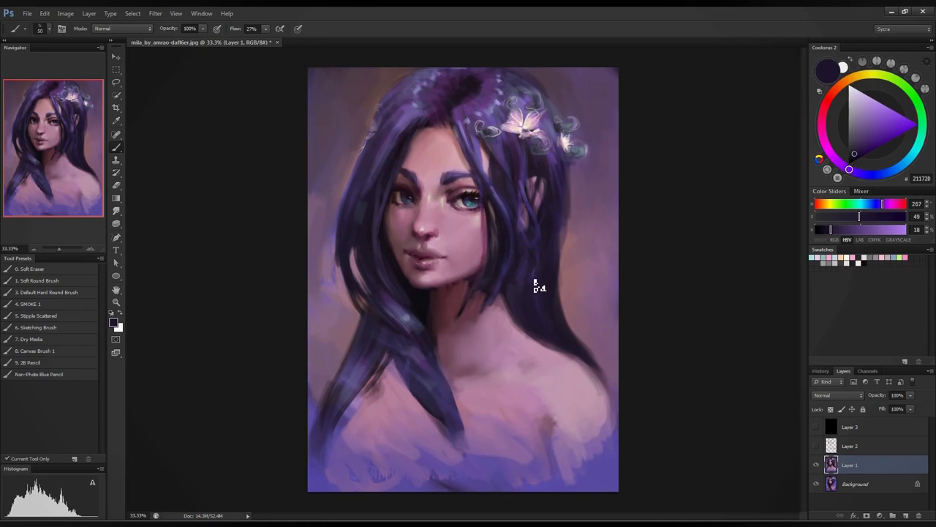
# - Streak the chest edges and nearby background using the smudge PAINTERLY STREEKS preset at size 200 and 80% strength
pyautogui.hotkey('ctrl', '-')
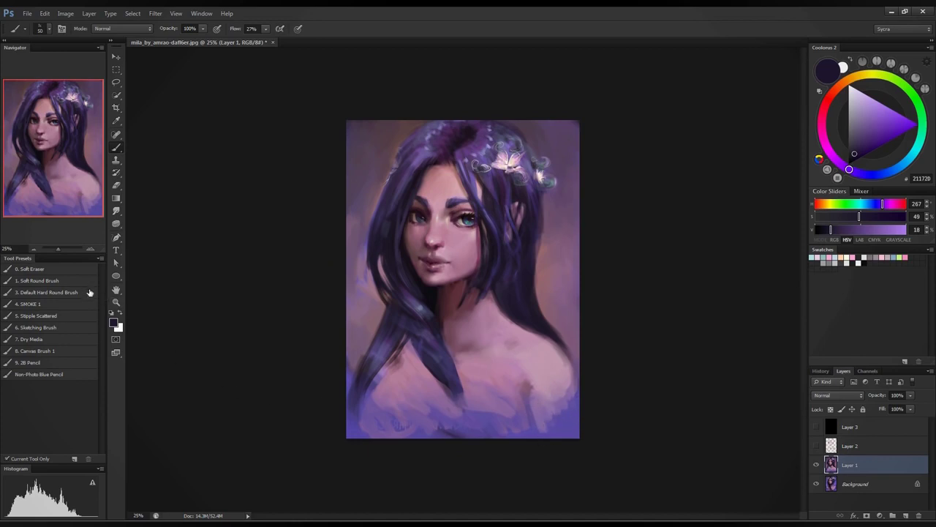
pyautogui.click(115, 210)
pyautogui.click(76, 302)
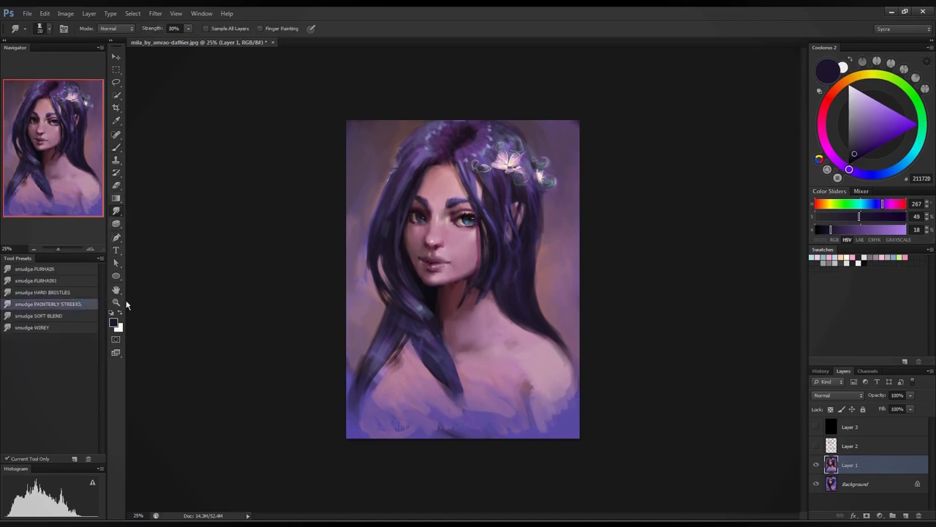
pyautogui.press(']')
pyautogui.press(']')
pyautogui.press(']')
pyautogui.press(']')
pyautogui.press(']')
pyautogui.press(']')
pyautogui.press(']')
pyautogui.press(']')
pyautogui.press(']')
pyautogui.press(']')
pyautogui.press(']')
pyautogui.press(']')
pyautogui.press(']')
pyautogui.press(']')
pyautogui.press(']')
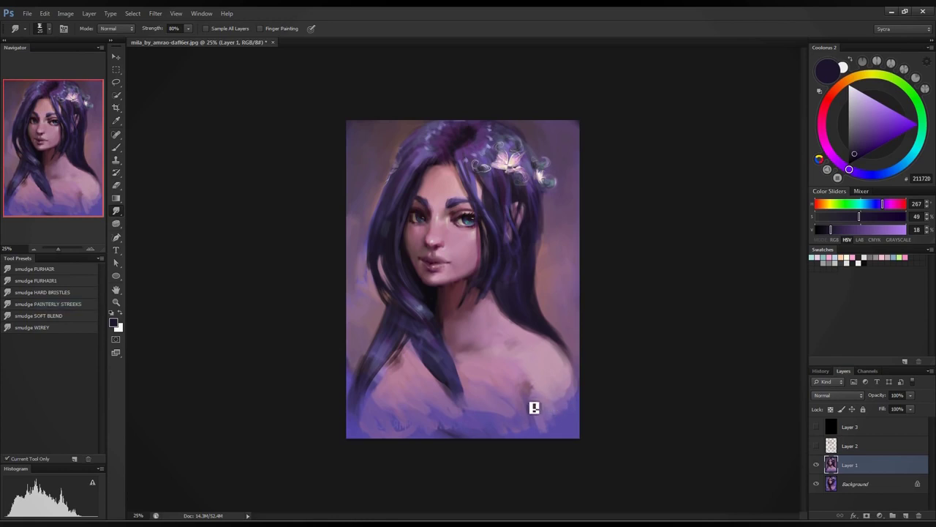
pyautogui.moveTo(546, 424)
pyautogui.mouseDown()
pyautogui.moveTo(549, 362)
pyautogui.moveTo(565, 420)
pyautogui.mouseUp()
pyautogui.moveTo(566, 383)
pyautogui.mouseDown()
pyautogui.moveTo(571, 429)
pyautogui.moveTo(492, 399)
pyautogui.moveTo(480, 374)
pyautogui.moveTo(527, 423)
pyautogui.moveTo(489, 413)
pyautogui.moveTo(534, 449)
pyautogui.moveTo(469, 412)
pyautogui.moveTo(491, 417)
pyautogui.moveTo(500, 444)
pyautogui.moveTo(459, 433)
pyautogui.moveTo(412, 391)
pyautogui.moveTo(450, 427)
pyautogui.moveTo(392, 400)
pyautogui.moveTo(417, 426)
pyautogui.moveTo(412, 438)
pyautogui.moveTo(375, 393)
pyautogui.moveTo(397, 435)
pyautogui.moveTo(373, 414)
pyautogui.moveTo(371, 423)
pyautogui.moveTo(355, 425)
pyautogui.moveTo(376, 441)
pyautogui.moveTo(405, 425)
pyautogui.mouseUp()
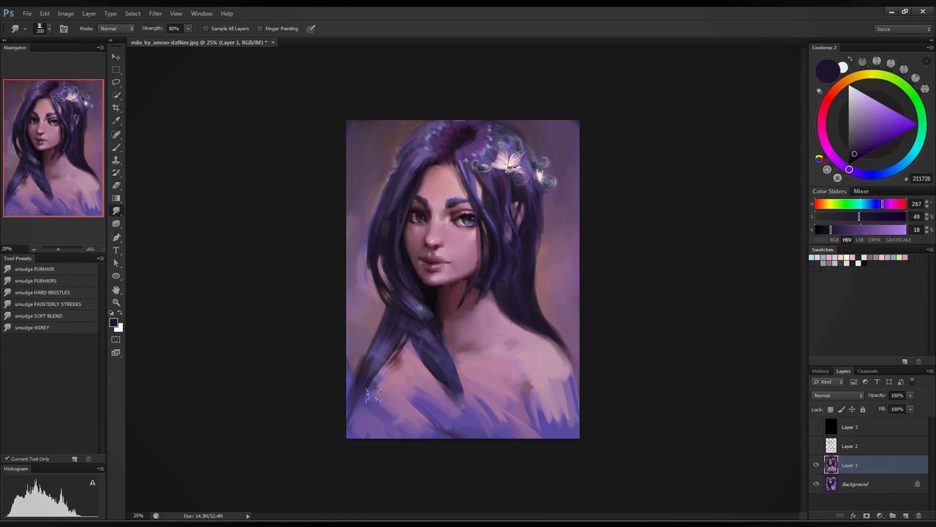
pyautogui.moveTo(395, 390); pyautogui.dragTo(384, 417)
pyautogui.moveTo(567, 284); pyautogui.dragTo(568, 249)
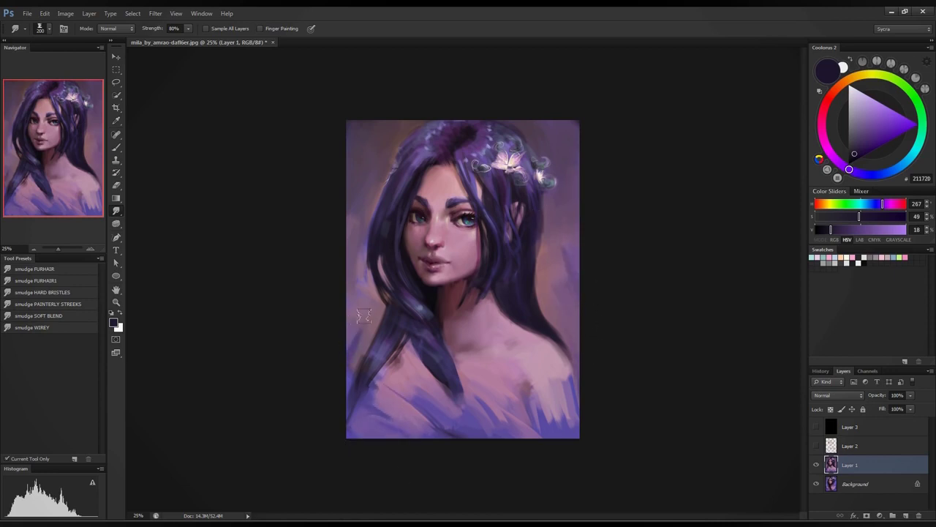
pyautogui.moveTo(327, 381); pyautogui.dragTo(311, 421)
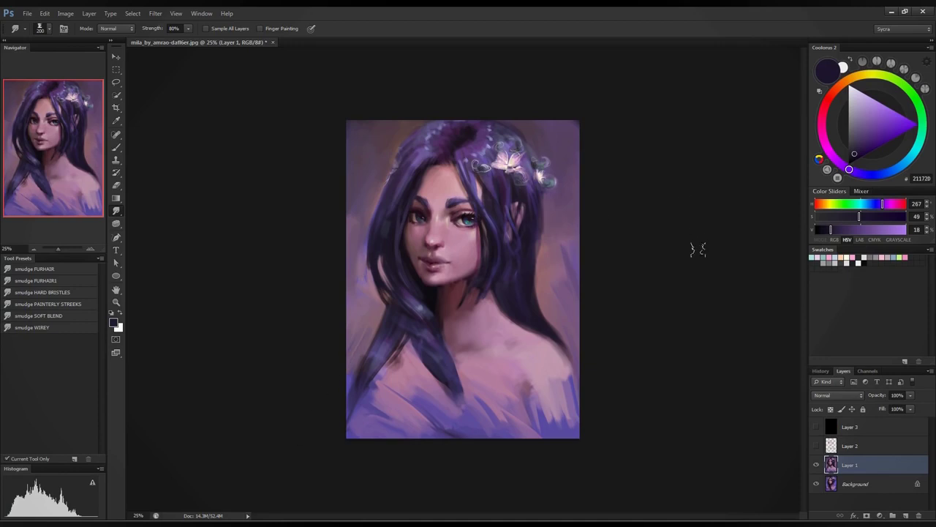
# - Soften the streaks across the chest, shoulders and lower edge using the smudge SOFT BLEND preset at size 300 and 20% strength
pyautogui.click(77, 315)
pyautogui.press(']')
pyautogui.press(']')
pyautogui.press(']')
pyautogui.press(']')
pyautogui.press(']')
pyautogui.moveTo(390, 358)
pyautogui.mouseDown()
pyautogui.moveTo(360, 398)
pyautogui.moveTo(380, 406)
pyautogui.moveTo(401, 388)
pyautogui.moveTo(421, 391)
pyautogui.moveTo(415, 383)
pyautogui.moveTo(443, 402)
pyautogui.moveTo(400, 372)
pyautogui.moveTo(443, 406)
pyautogui.mouseUp()
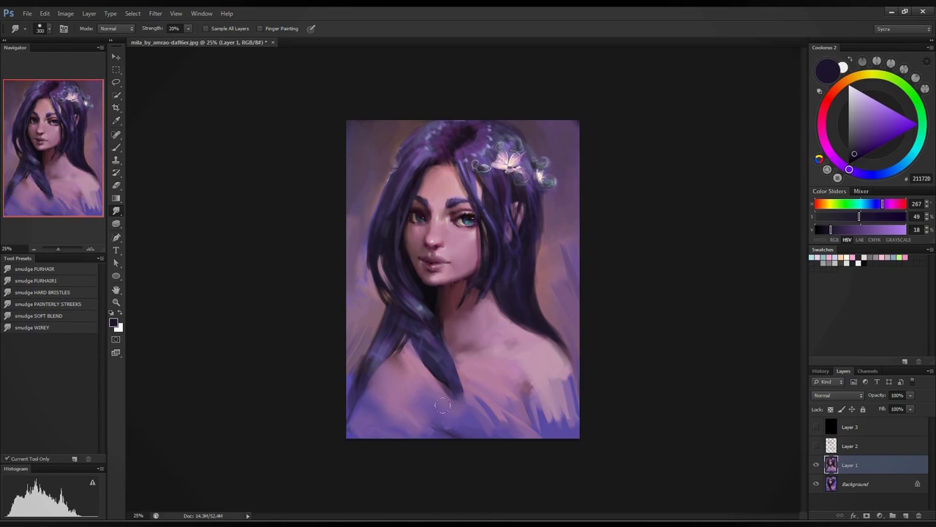
pyautogui.moveTo(562, 426)
pyautogui.mouseDown()
pyautogui.moveTo(579, 390)
pyautogui.moveTo(543, 420)
pyautogui.mouseUp()
pyautogui.moveTo(527, 387)
pyautogui.mouseDown()
pyautogui.moveTo(545, 413)
pyautogui.moveTo(550, 370)
pyautogui.moveTo(561, 406)
pyautogui.moveTo(551, 375)
pyautogui.moveTo(553, 427)
pyautogui.moveTo(520, 426)
pyautogui.moveTo(500, 388)
pyautogui.moveTo(502, 404)
pyautogui.moveTo(468, 372)
pyautogui.mouseUp()
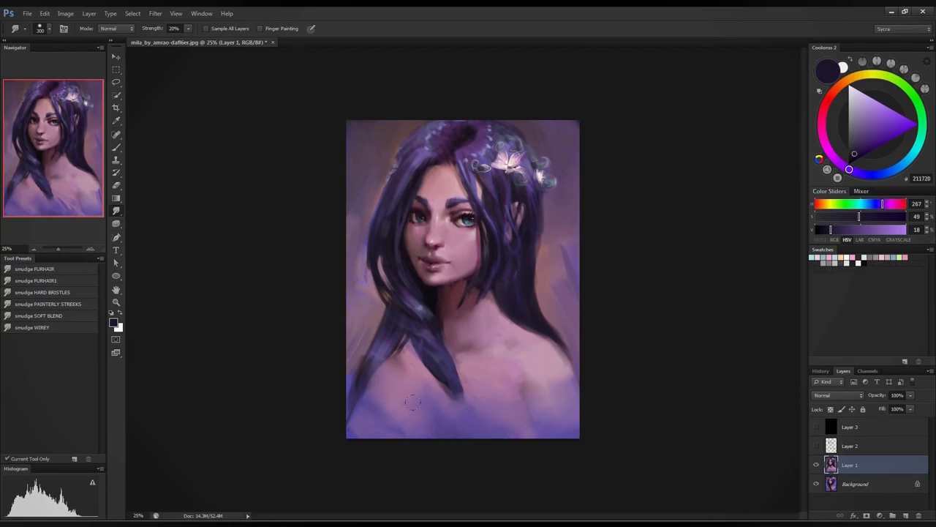
pyautogui.moveTo(373, 430); pyautogui.dragTo(569, 430)
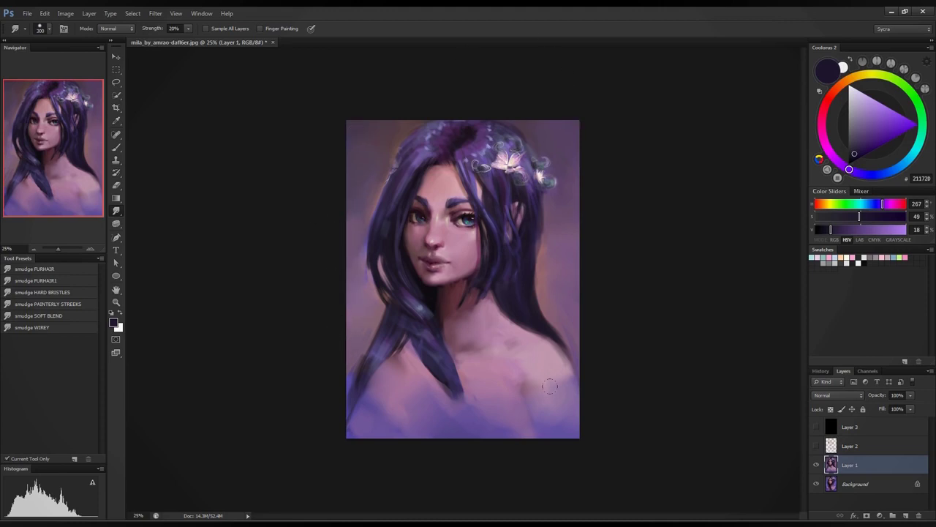
pyautogui.moveTo(393, 364); pyautogui.dragTo(401, 370)
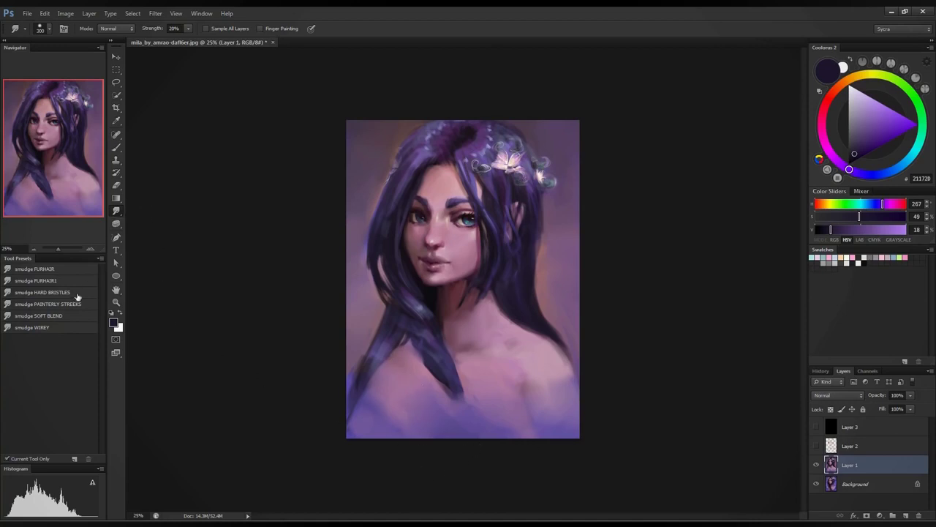
# - Darken the lower chest below the long front hair using the Soft Round Brush at size 700 in sampled near-black purple, undoing the first trial stroke
pyautogui.click(116, 147)
pyautogui.click(59, 283)
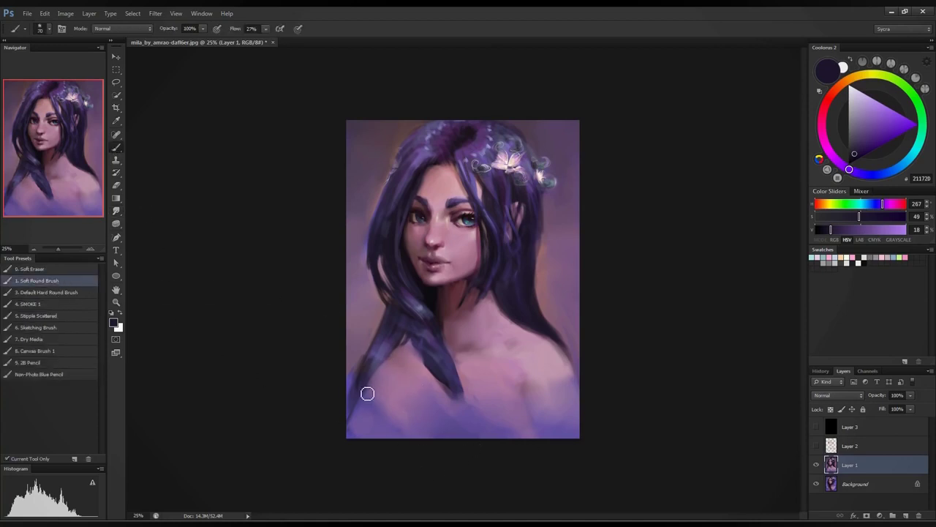
pyautogui.moveTo(367, 394)
pyautogui.mouseDown()
pyautogui.moveTo(435, 386)
pyautogui.moveTo(446, 407)
pyautogui.mouseUp()
pyautogui.hotkey('ctrl', 'z')
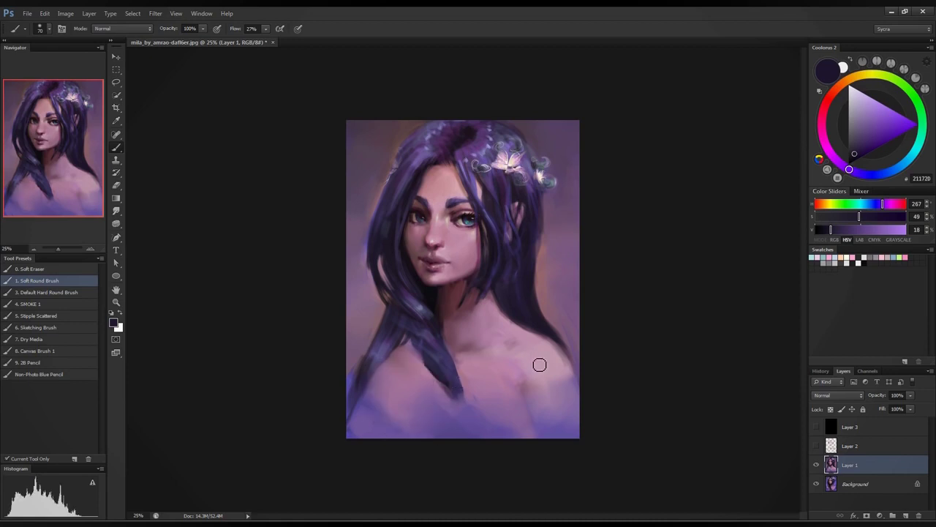
pyautogui.press('[')
pyautogui.press('[')
pyautogui.press('[')
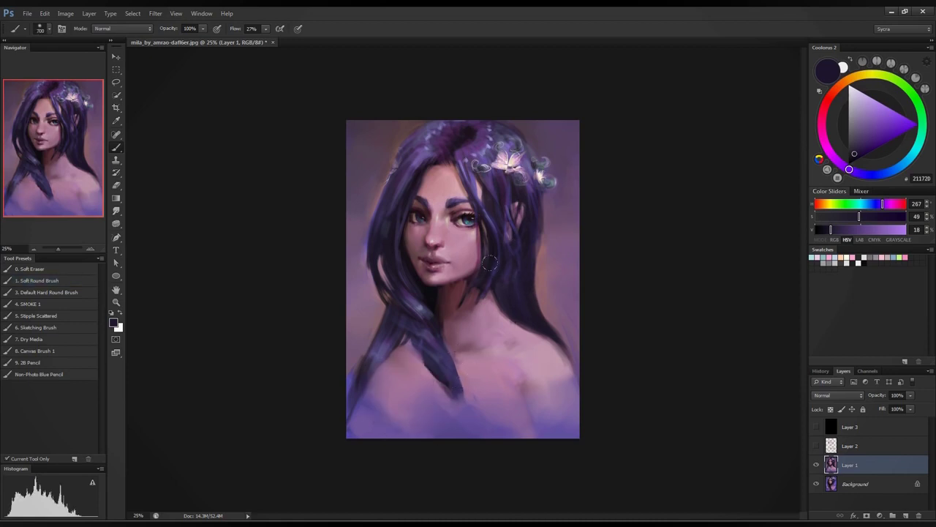
pyautogui.keyDown('alt'); pyautogui.click(432, 291); pyautogui.keyUp('alt')
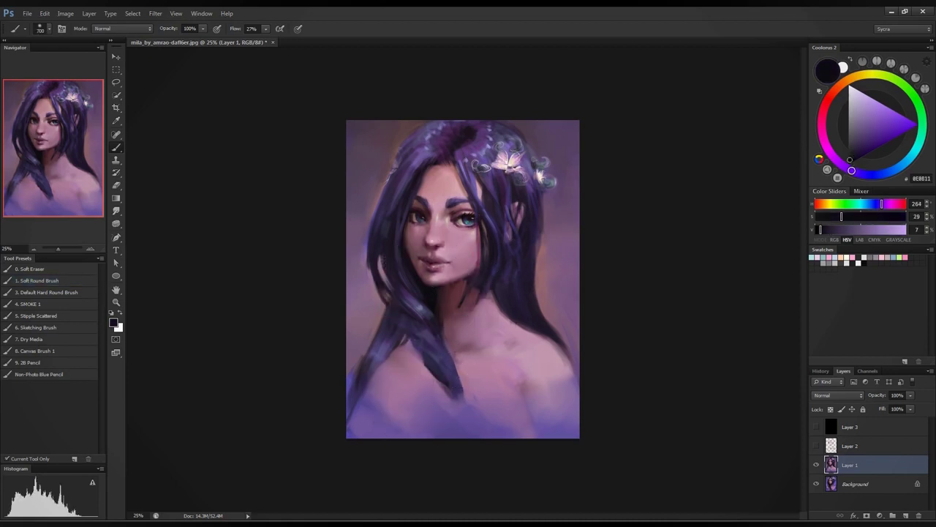
pyautogui.keyDown('alt'); pyautogui.click(430, 286); pyautogui.keyUp('alt')
pyautogui.moveTo(316, 408)
pyautogui.mouseDown()
pyautogui.moveTo(329, 387)
pyautogui.moveTo(321, 427)
pyautogui.moveTo(406, 353)
pyautogui.moveTo(431, 431)
pyautogui.moveTo(463, 439)
pyautogui.mouseUp()
pyautogui.moveTo(367, 386); pyautogui.dragTo(489, 444)
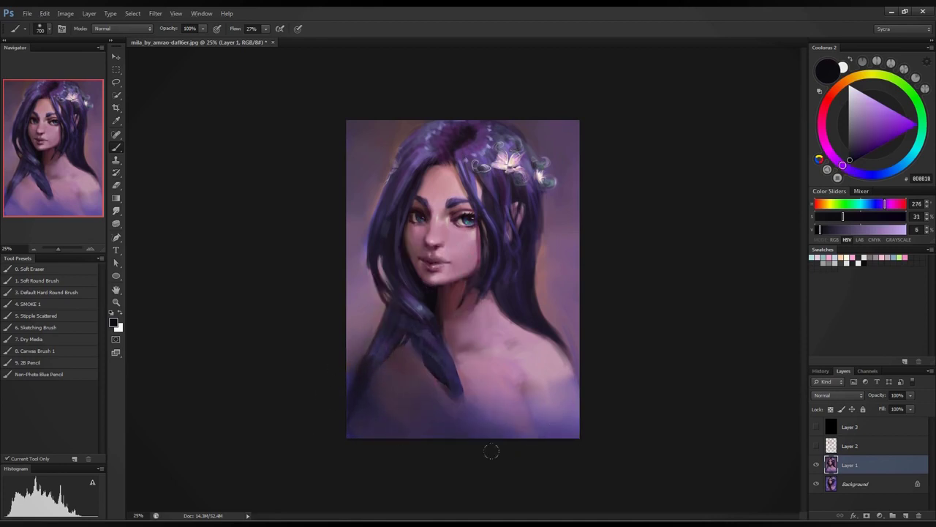
# - Extend the near-black shading over the front hair ends, the lower edge and the background beside the hair
pyautogui.moveTo(358, 366)
pyautogui.mouseDown()
pyautogui.moveTo(328, 358)
pyautogui.moveTo(344, 322)
pyautogui.moveTo(322, 308)
pyautogui.moveTo(331, 377)
pyautogui.mouseUp()
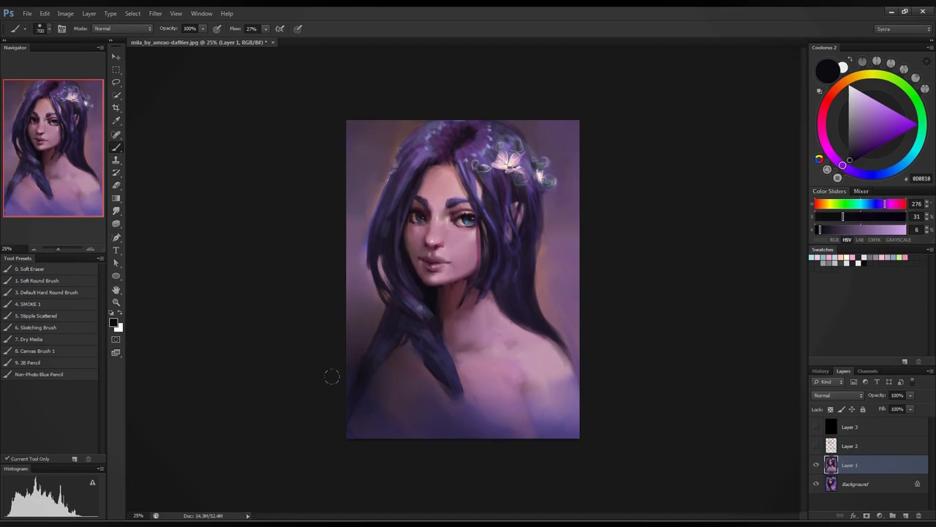
pyautogui.moveTo(465, 416)
pyautogui.mouseDown()
pyautogui.moveTo(640, 414)
pyautogui.moveTo(642, 356)
pyautogui.mouseUp()
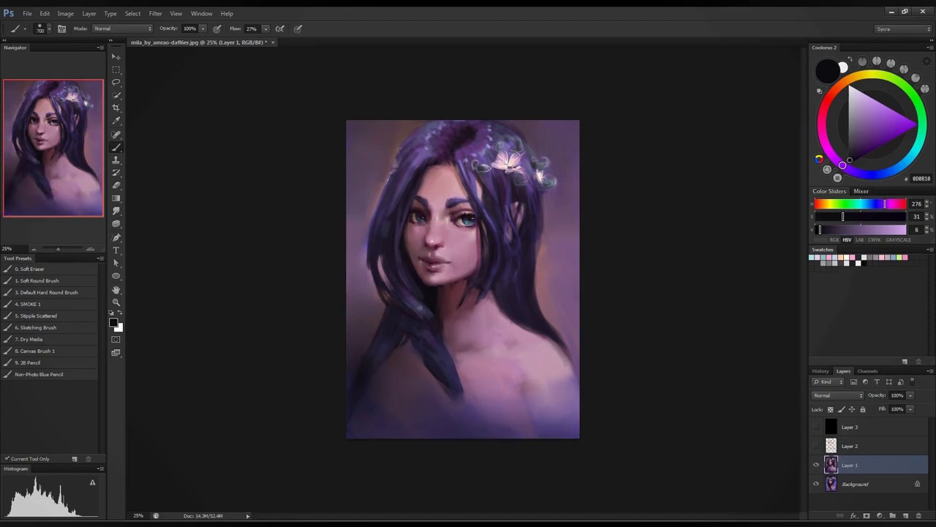
pyautogui.moveTo(349, 329)
pyautogui.mouseDown()
pyautogui.moveTo(349, 300)
pyautogui.moveTo(371, 275)
pyautogui.mouseUp()
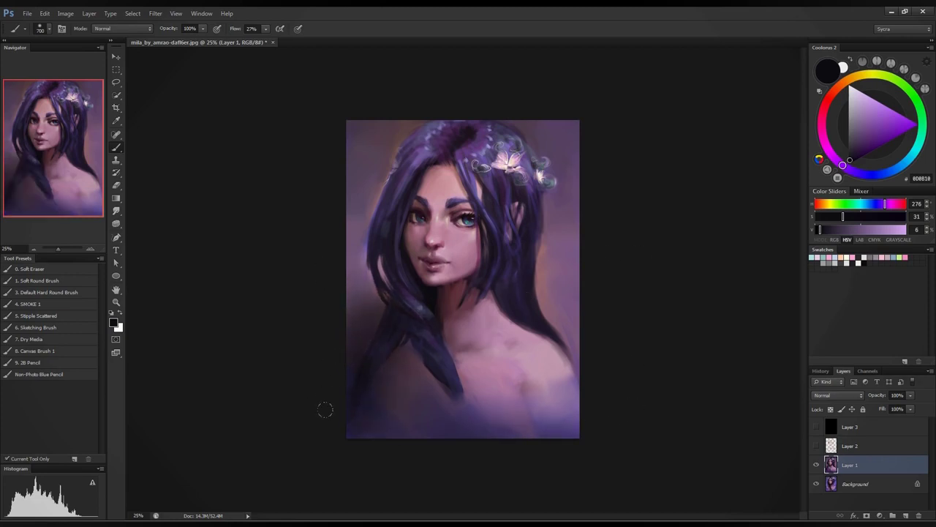
pyautogui.moveTo(325, 410)
pyautogui.mouseDown()
pyautogui.moveTo(379, 413)
pyautogui.moveTo(439, 392)
pyautogui.mouseUp()
# - Deepen the lower chest and side background with sampled dark violet, and repaint the outer shoulder in sampled dusty pink
pyautogui.keyDown('alt'); pyautogui.click(380, 349); pyautogui.keyUp('alt')
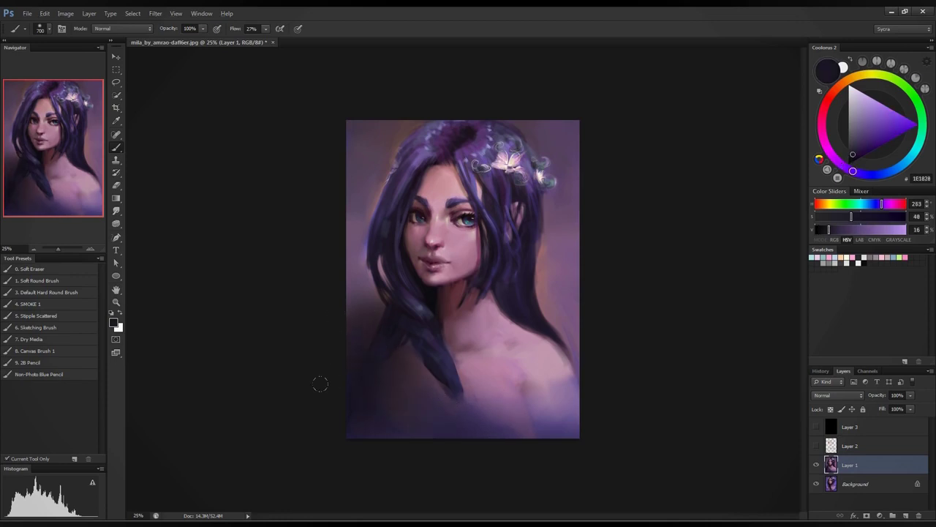
pyautogui.moveTo(556, 432); pyautogui.dragTo(469, 391)
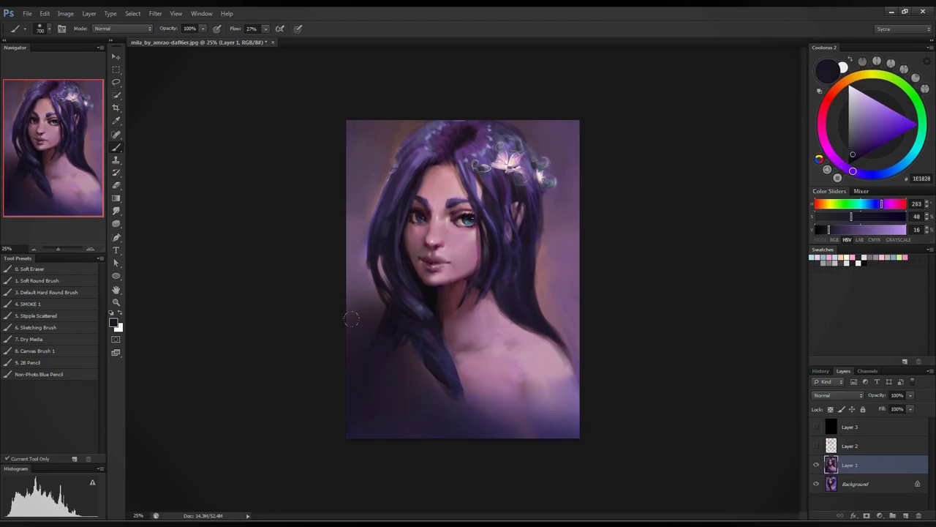
pyautogui.moveTo(366, 296); pyautogui.dragTo(357, 212)
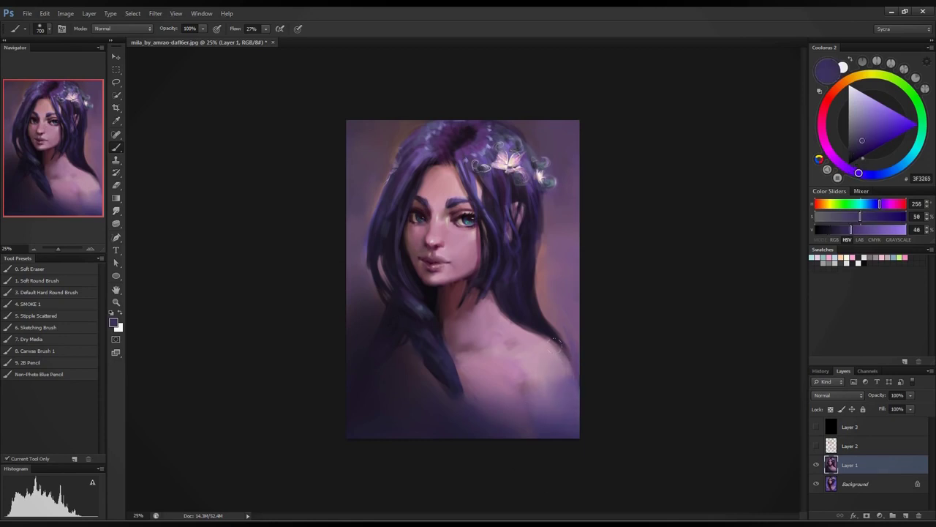
pyautogui.keyDown('alt'); pyautogui.click(528, 357); pyautogui.keyUp('alt')
pyautogui.moveTo(560, 366); pyautogui.dragTo(563, 420)
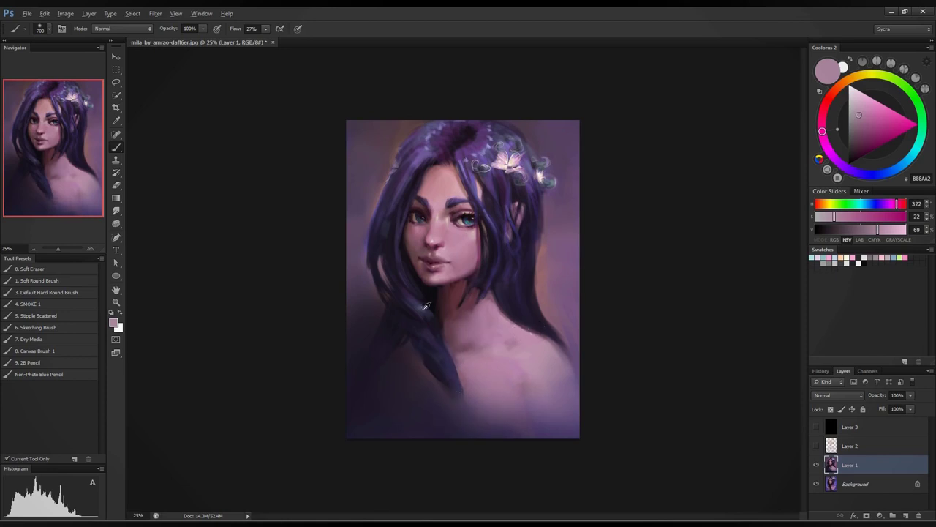
# - Deepen the shadow between the front hair and the neck with sampled near-black purple at brush size 90
pyautogui.press('alt')
pyautogui.press('[')
pyautogui.press('[')
pyautogui.press('[')
pyautogui.press('[')
pyautogui.press('[')
pyautogui.press('[')
pyautogui.press('[')
pyautogui.press('[')
pyautogui.press('[')
pyautogui.press('[')
pyautogui.keyDown('alt'); pyautogui.click(429, 293); pyautogui.keyUp('alt')
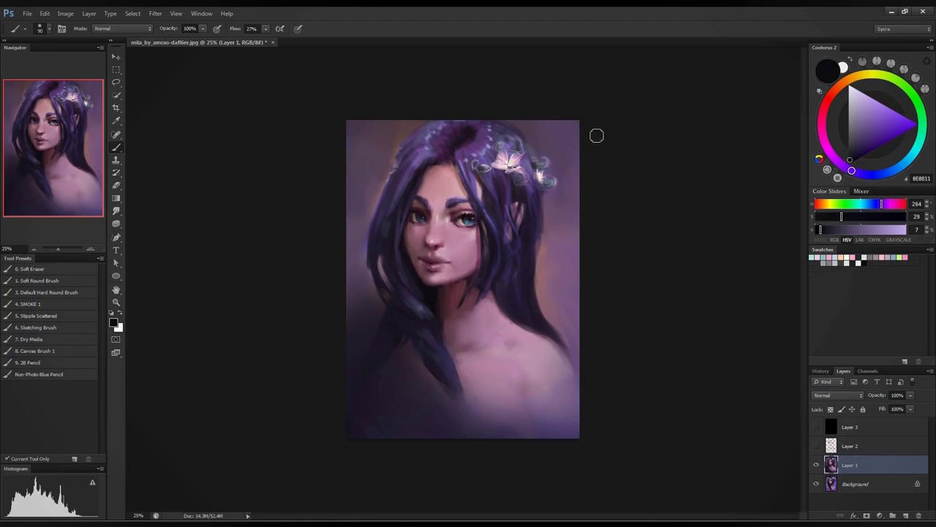
# - Shade the upper background with sampled dark violet at brush size 1000 and glaze the chest with sampled mauve at size 1500
pyautogui.press(']')
pyautogui.keyDown('alt'); pyautogui.click(525, 218); pyautogui.keyUp('alt')
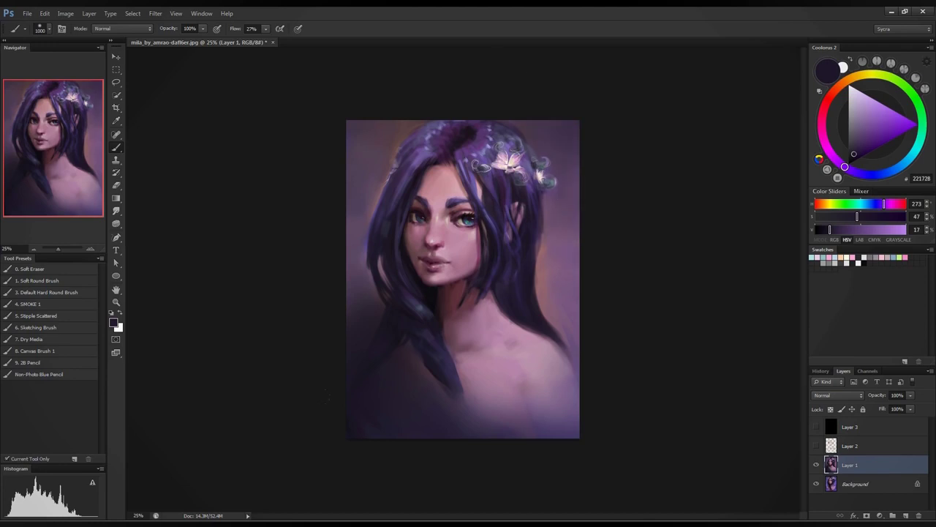
pyautogui.keyDown('alt'); pyautogui.click(473, 376); pyautogui.keyUp('alt')
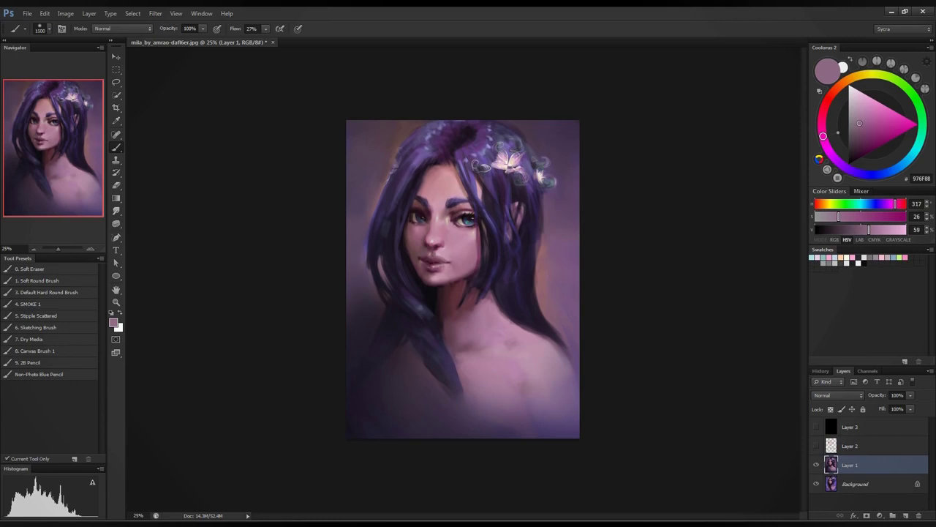
pyautogui.keyDown('alt'); pyautogui.click(438, 290); pyautogui.keyUp('alt')
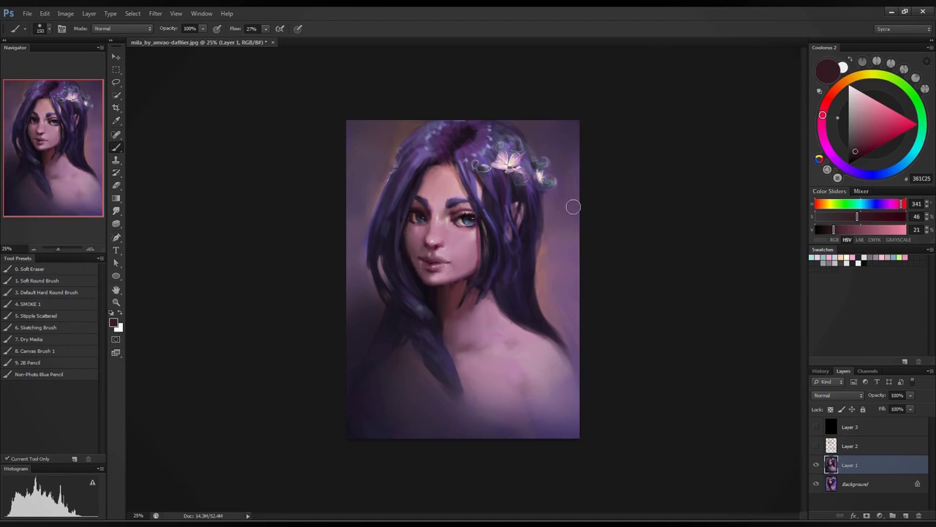
# - Add a new layer above Layer 1, set it to Color Dodge and adjust its advanced blending options
pyautogui.click(905, 515)
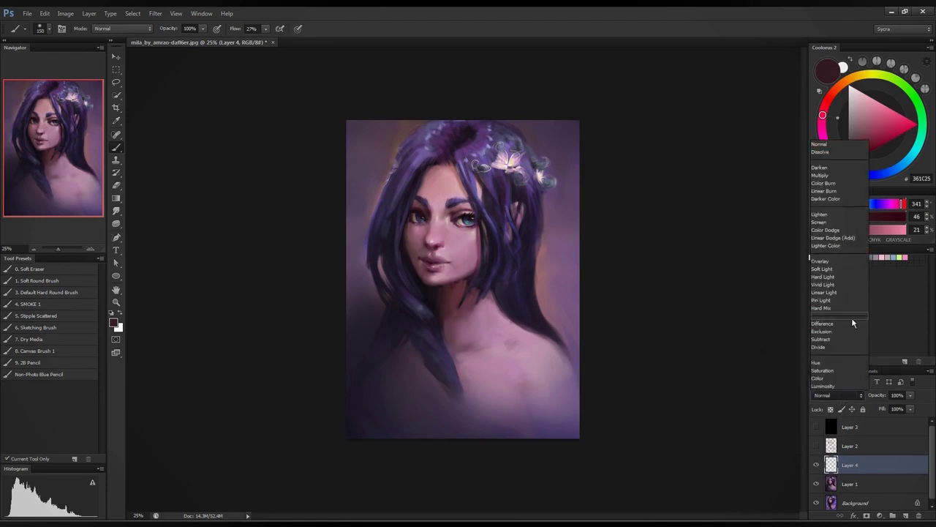
pyautogui.click(830, 229)
pyautogui.doubleClick(902, 463)
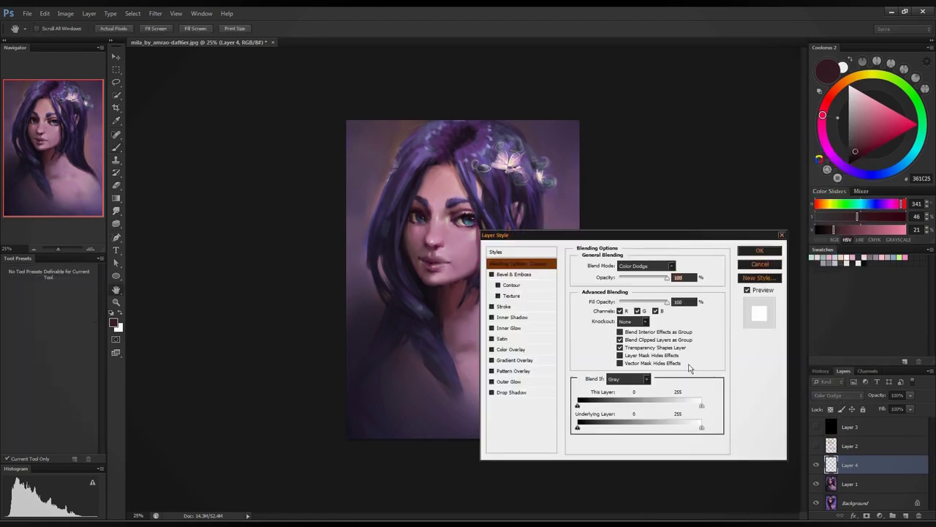
pyautogui.click(765, 263)
pyautogui.press('b')
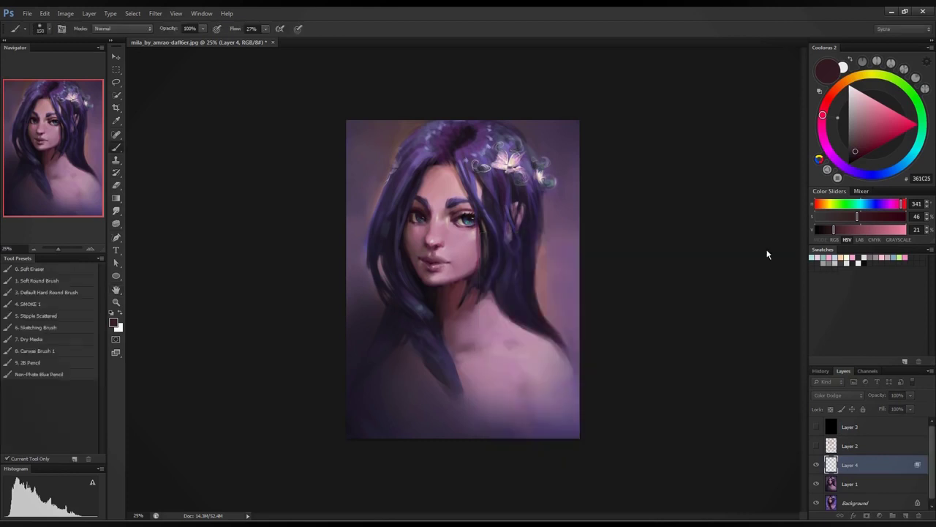
# - Paint dark grey 3A3A3A dodge glows on the flowers, hair crown, forehead and shoulder, and merge the glow layer into Layer 1
pyautogui.moveTo(854, 152); pyautogui.dragTo(839, 144)
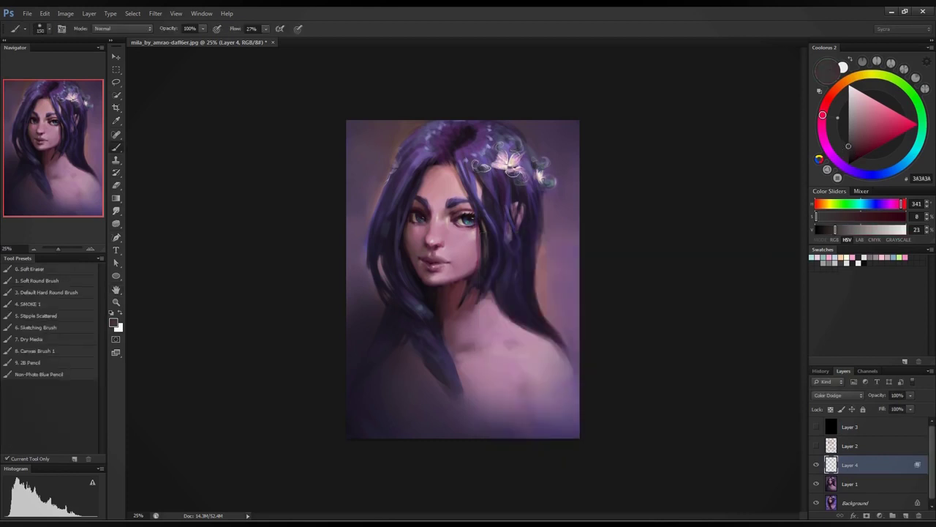
pyautogui.moveTo(515, 162)
pyautogui.mouseDown()
pyautogui.moveTo(527, 143)
pyautogui.moveTo(501, 161)
pyautogui.moveTo(541, 167)
pyautogui.mouseUp()
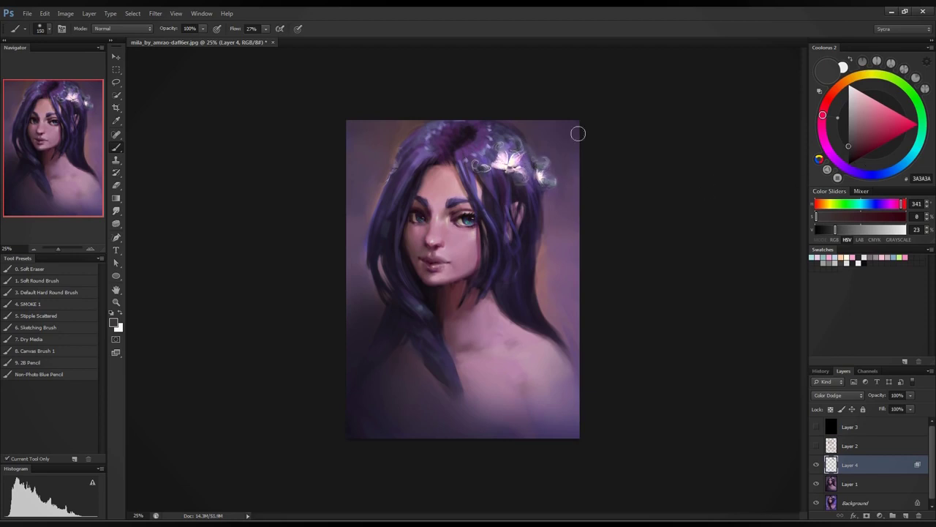
pyautogui.moveTo(403, 154); pyautogui.dragTo(390, 174)
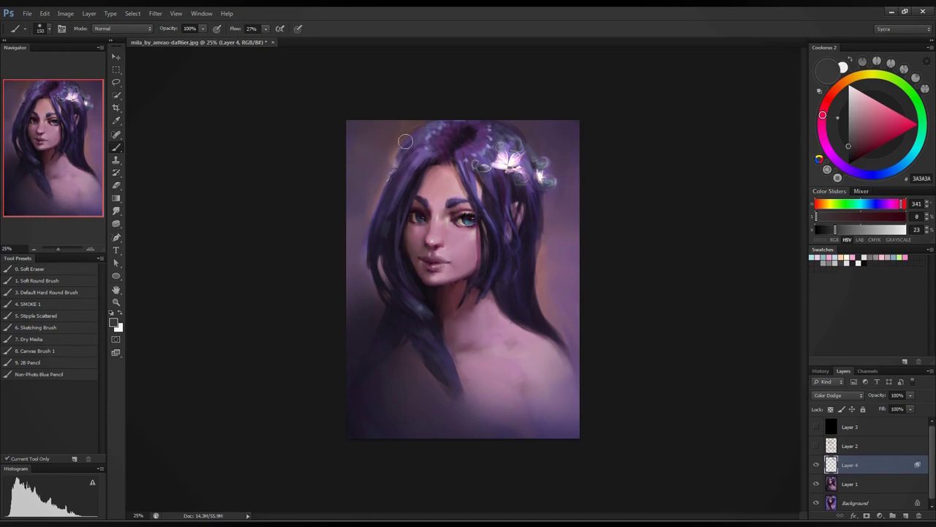
pyautogui.moveTo(449, 126); pyautogui.dragTo(436, 130)
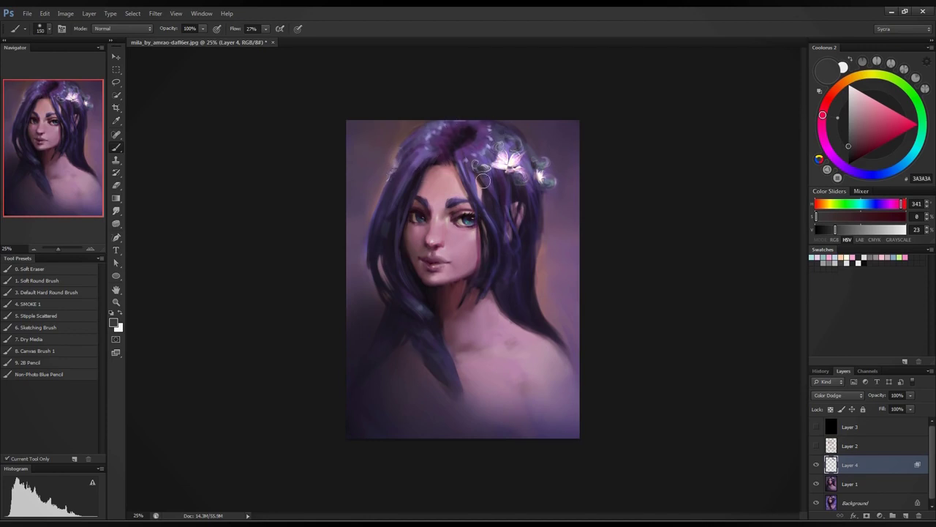
pyautogui.moveTo(457, 194)
pyautogui.mouseDown()
pyautogui.moveTo(448, 175)
pyautogui.moveTo(431, 189)
pyautogui.mouseUp()
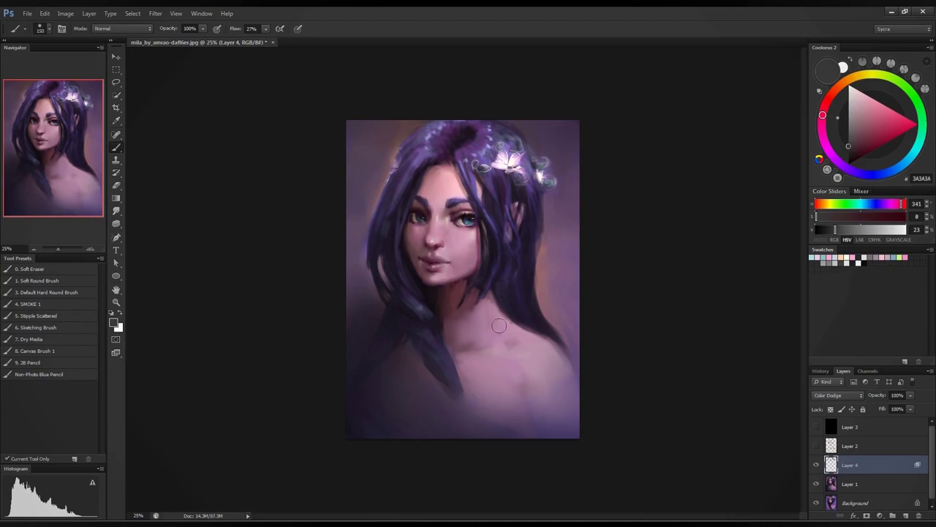
pyautogui.moveTo(516, 370)
pyautogui.mouseDown()
pyautogui.moveTo(494, 351)
pyautogui.moveTo(543, 345)
pyautogui.moveTo(564, 416)
pyautogui.mouseUp()
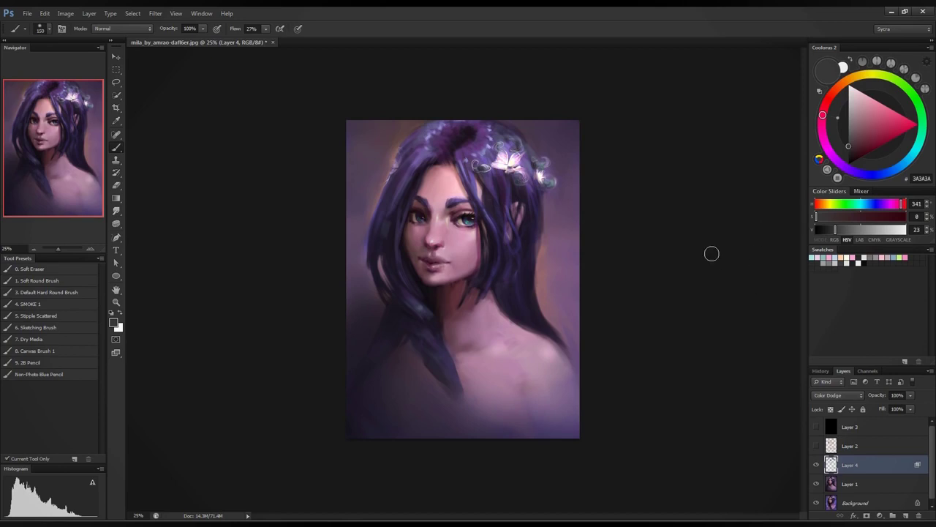
pyautogui.hotkey('ctrl', 'e')
# - Flip the canvas horizontally and compare the repainted Layer 1 with the original portrait before and after flipping
pyautogui.click(817, 464)
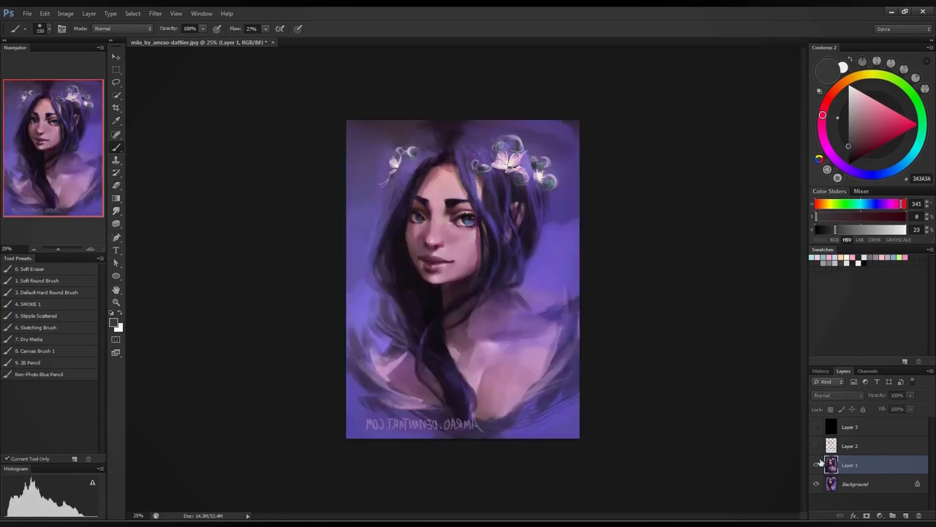
pyautogui.click(817, 464)
pyautogui.hotkey('ctrl', 'shift', 'h')
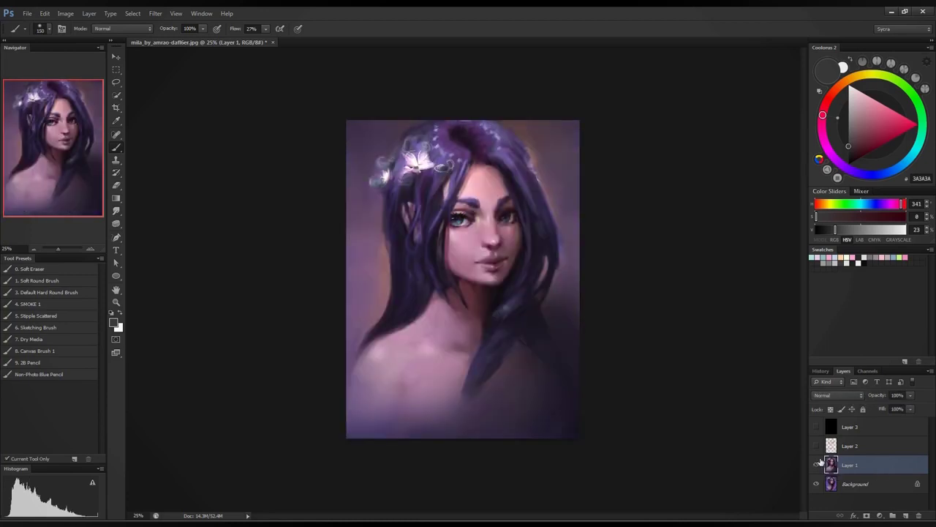
pyautogui.click(817, 466)
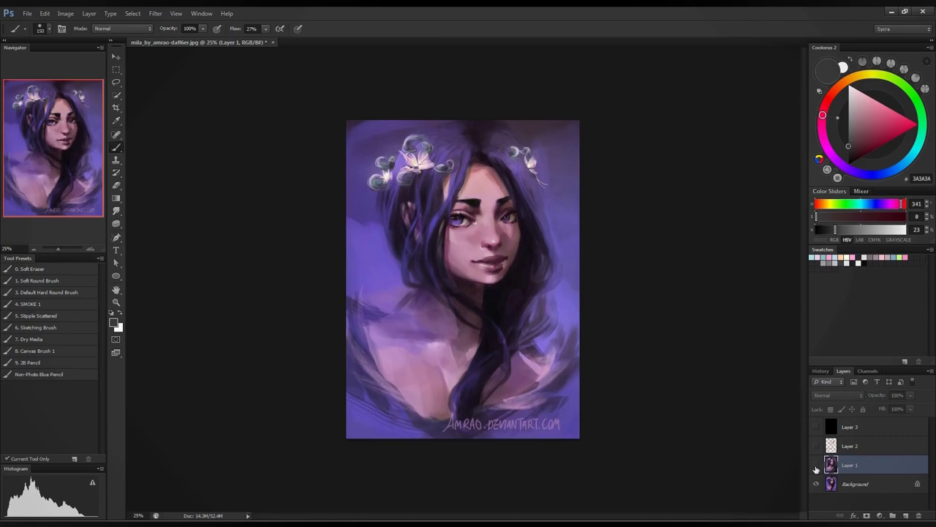
pyautogui.click(816, 466)
pyautogui.click(817, 466)
pyautogui.click(817, 466)
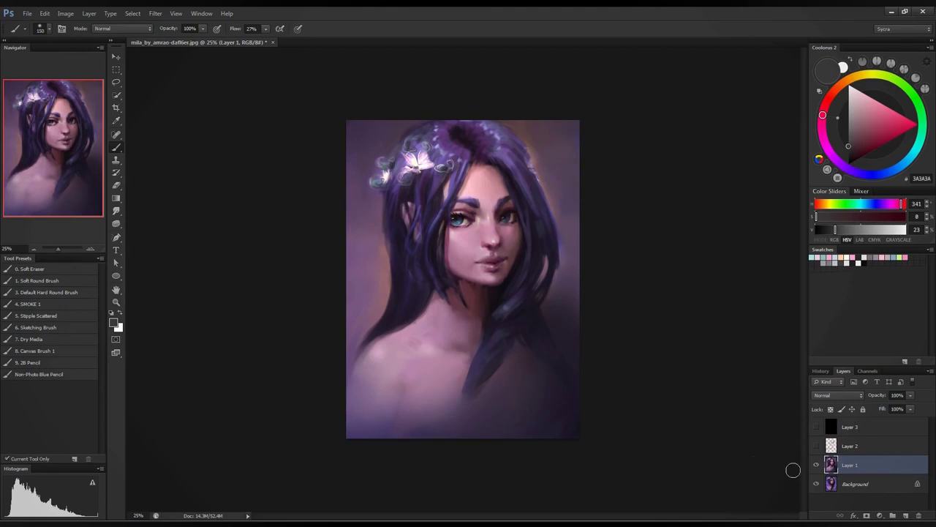
# - Extend the front hair ends down over the chest with a textured 150 px brush in sampled near-black violet
pyautogui.rightClick(476, 319)
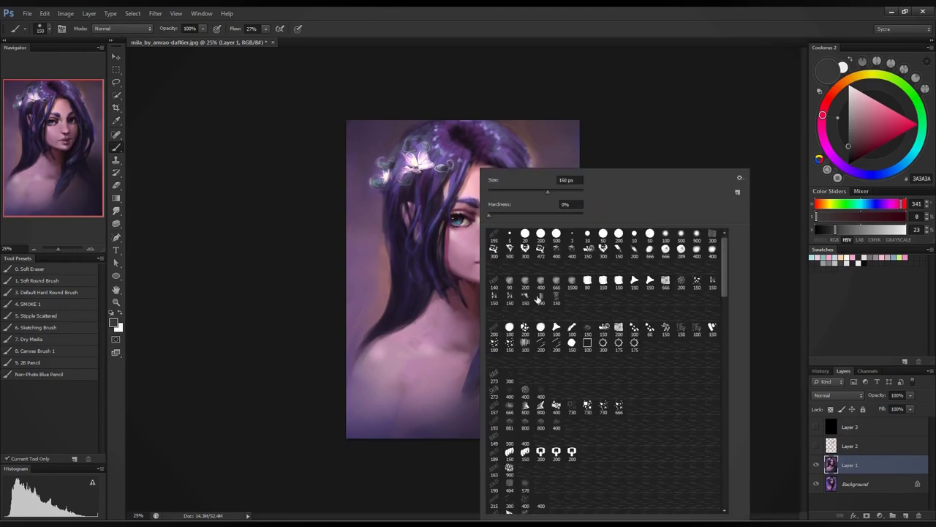
pyautogui.press('Return')
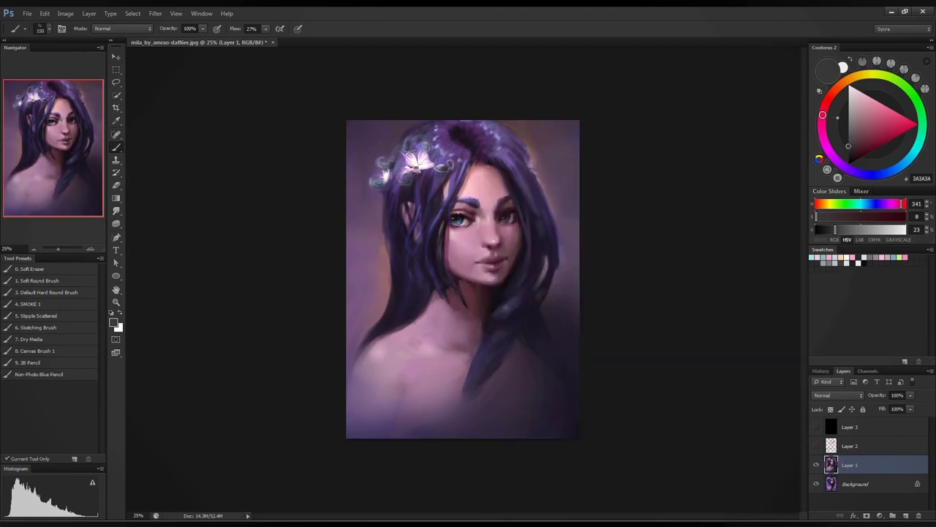
pyautogui.keyDown('alt'); pyautogui.click(499, 326); pyautogui.keyUp('alt')
pyautogui.moveTo(507, 359)
pyautogui.mouseDown()
pyautogui.moveTo(475, 434)
pyautogui.moveTo(472, 412)
pyautogui.mouseUp()
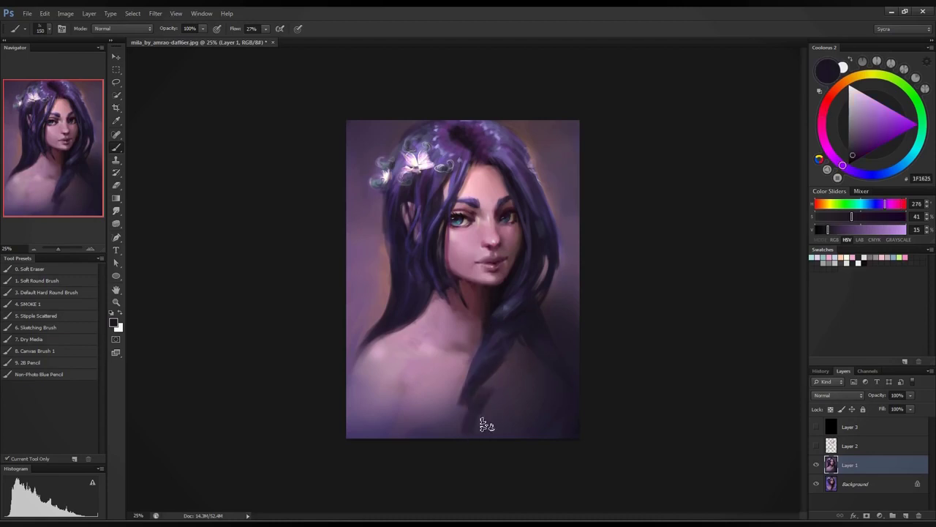
pyautogui.keyDown('alt'); pyautogui.click(522, 319); pyautogui.keyUp('alt')
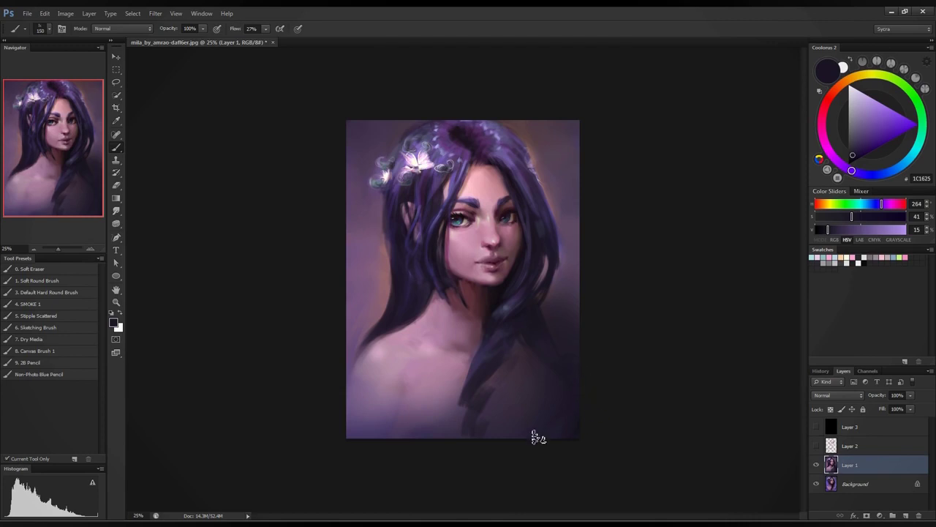
# - Rework the lower edge of the chest with textured strokes in sampled violet and dusty mauve
pyautogui.keyDown('alt'); pyautogui.click(378, 428); pyautogui.keyUp('alt')
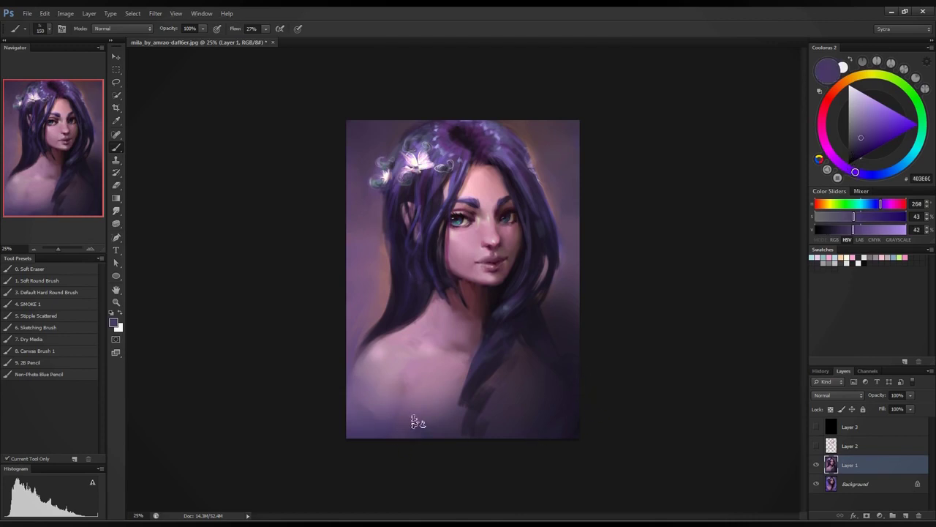
pyautogui.keyDown('alt'); pyautogui.click(458, 423); pyautogui.keyUp('alt')
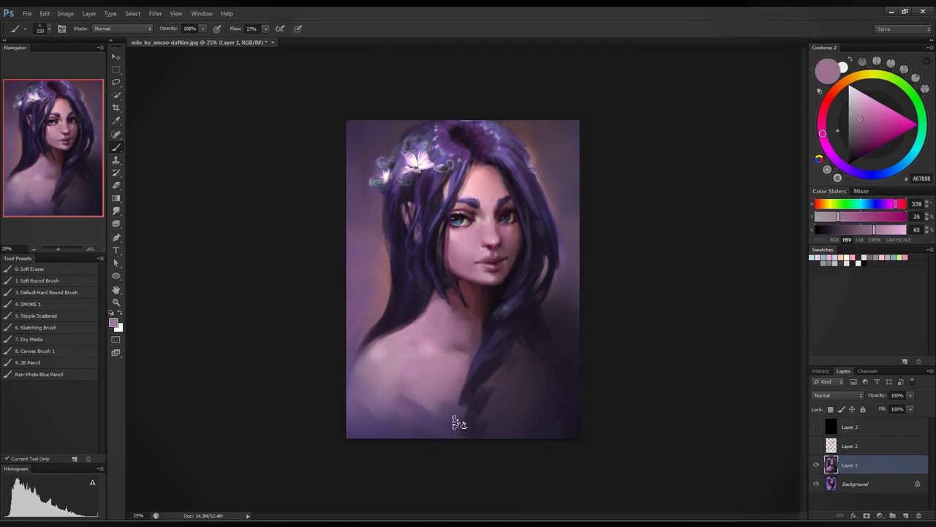
pyautogui.moveTo(458, 423)
pyautogui.mouseDown()
pyautogui.moveTo(385, 384)
pyautogui.moveTo(474, 438)
pyautogui.moveTo(449, 406)
pyautogui.moveTo(512, 444)
pyautogui.mouseUp()
pyautogui.keyDown('alt'); pyautogui.click(433, 395); pyautogui.keyUp('alt')
pyautogui.moveTo(438, 401); pyautogui.dragTo(493, 437)
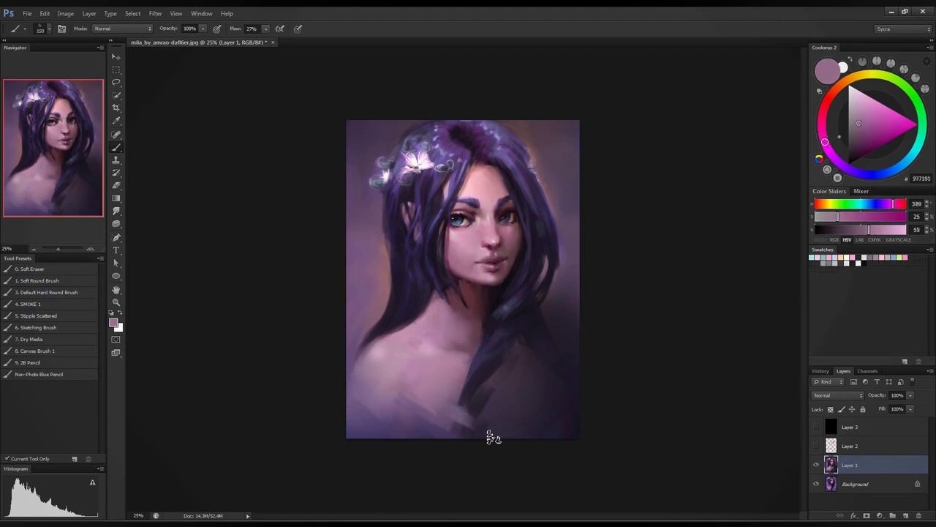
# - Blend the front hair ends into the shadowed lower body with sampled dark purples
pyautogui.keyDown('alt'); pyautogui.click(474, 395); pyautogui.keyUp('alt')
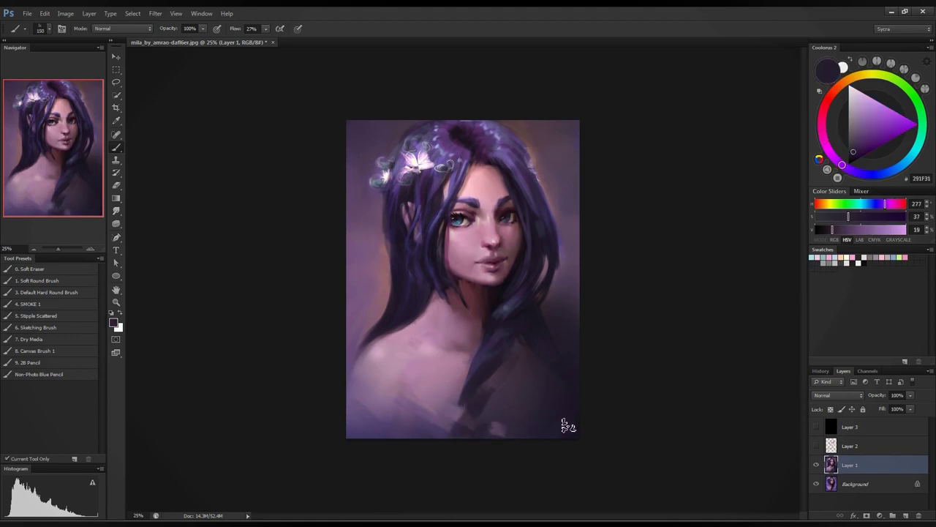
pyautogui.keyDown('alt'); pyautogui.click(514, 431); pyautogui.keyUp('alt')
pyautogui.moveTo(493, 424); pyautogui.dragTo(531, 453)
pyautogui.keyDown('alt'); pyautogui.click(475, 406); pyautogui.keyUp('alt')
pyautogui.keyDown('alt'); pyautogui.click(485, 380); pyautogui.keyUp('alt')
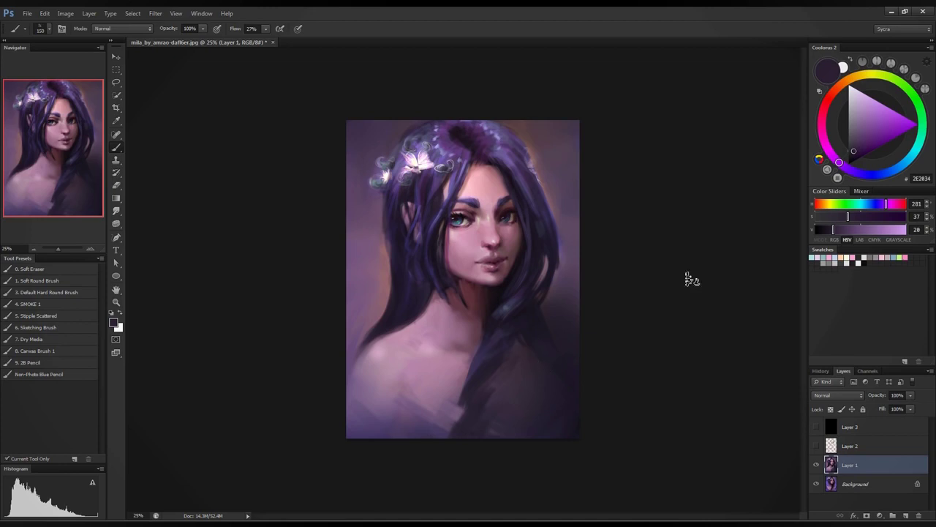
# - Try a dark green spiral over the original portrait on a new layer above Layer 2, undo it and hide that layer
pyautogui.click(816, 465)
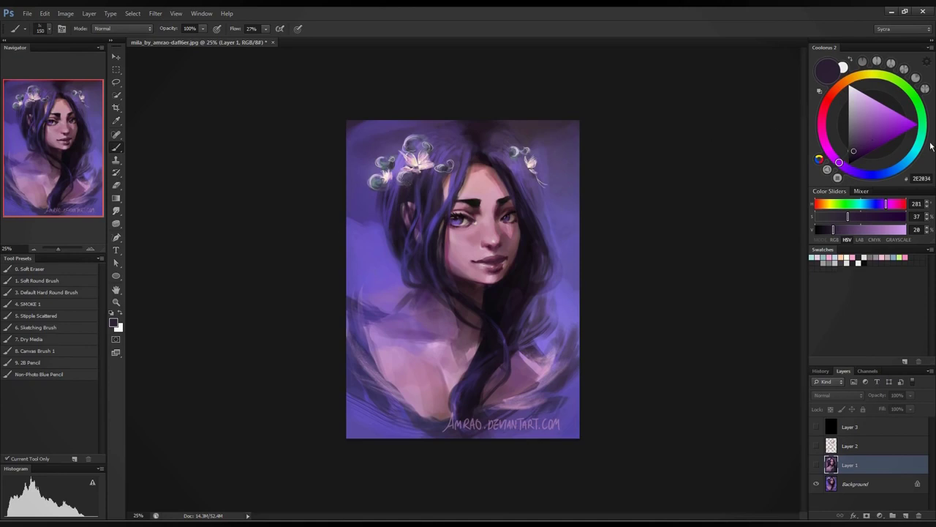
pyautogui.click(921, 143)
pyautogui.click(882, 447)
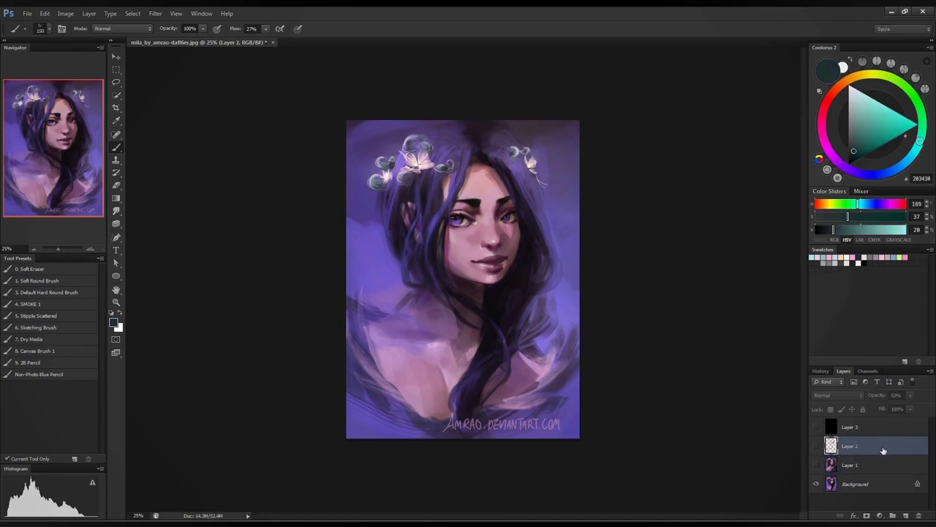
pyautogui.click(907, 515)
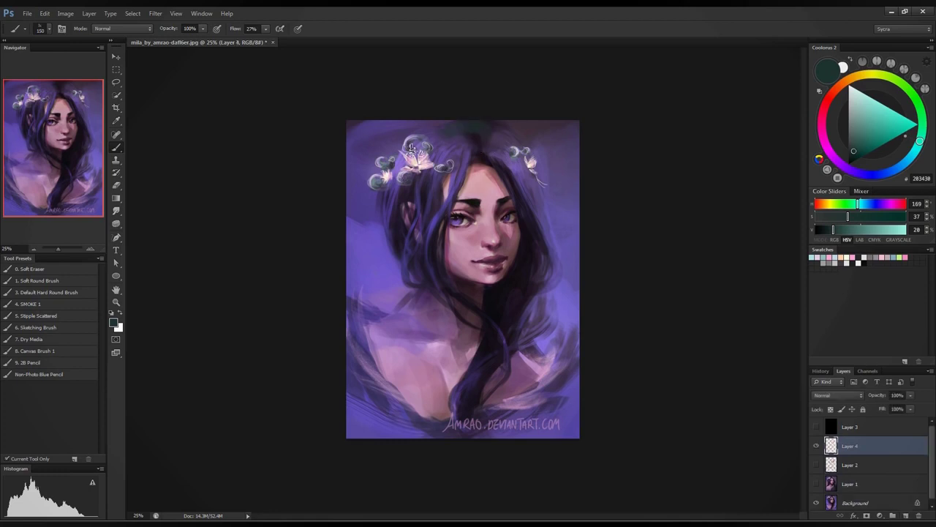
pyautogui.moveTo(476, 128)
pyautogui.mouseDown()
pyautogui.moveTo(487, 329)
pyautogui.moveTo(444, 279)
pyautogui.moveTo(459, 262)
pyautogui.mouseUp()
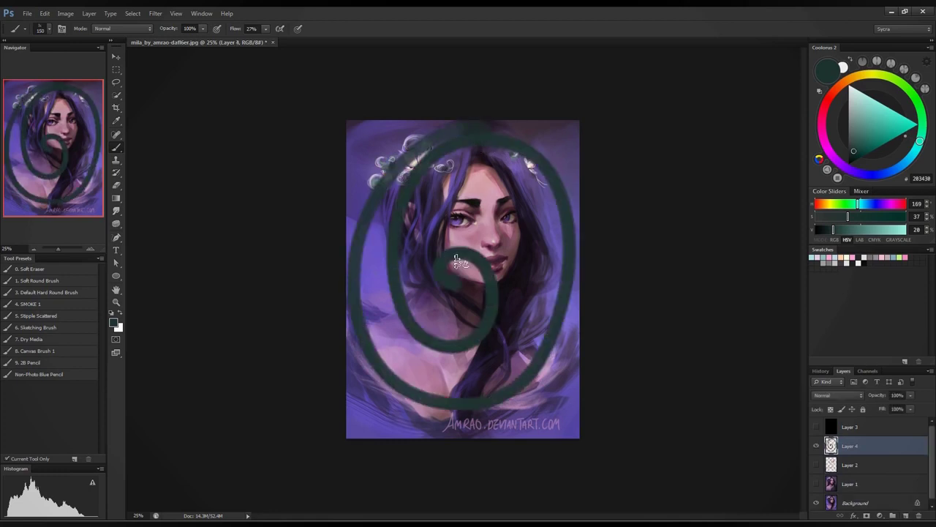
pyautogui.hotkey('ctrl', 'z')
pyautogui.click(813, 447)
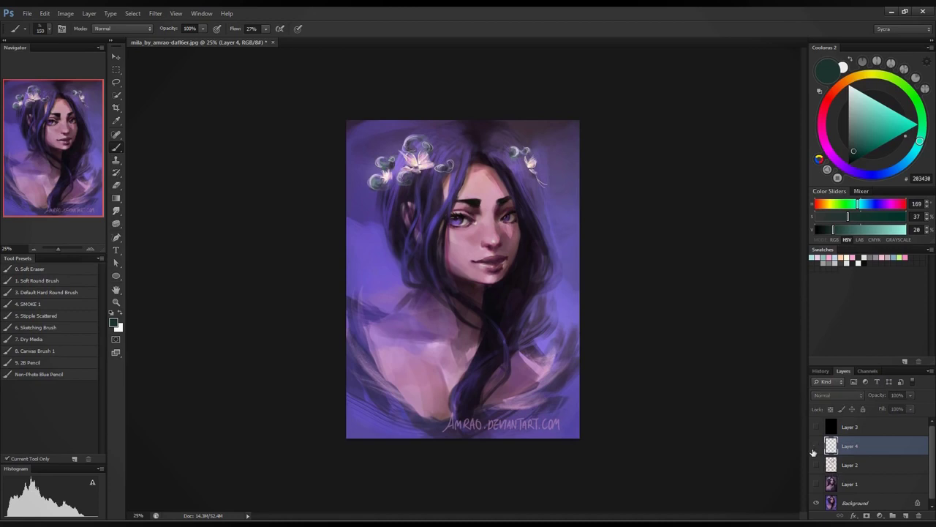
# - Show Layer 1 again and compare the repaint with the original portrait
pyautogui.click(817, 486)
pyautogui.click(817, 486)
pyautogui.click(817, 485)
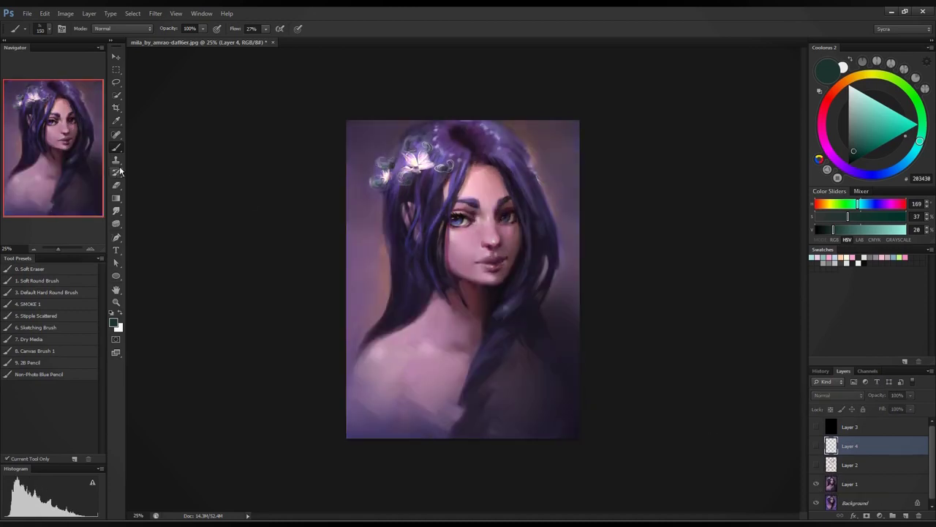
# - Darken the lower chest on Layer 1 with the Soft Round Brush at sizes 1500 and 1600, using sampled dark violets
pyautogui.click(26, 281)
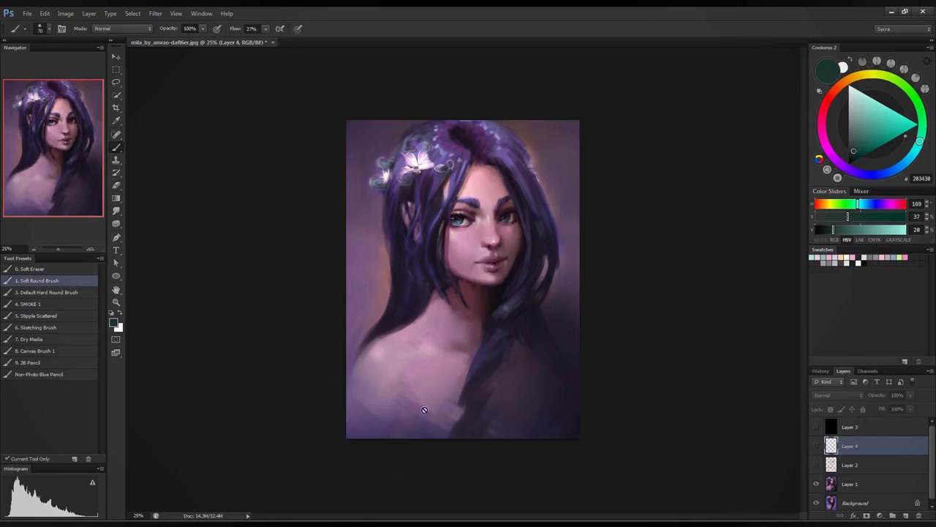
pyautogui.press(']')
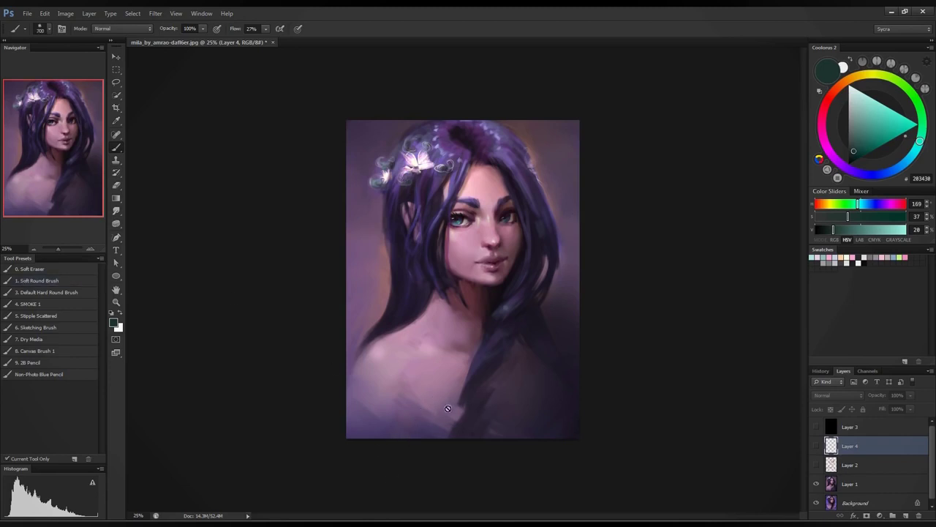
pyautogui.click(843, 479)
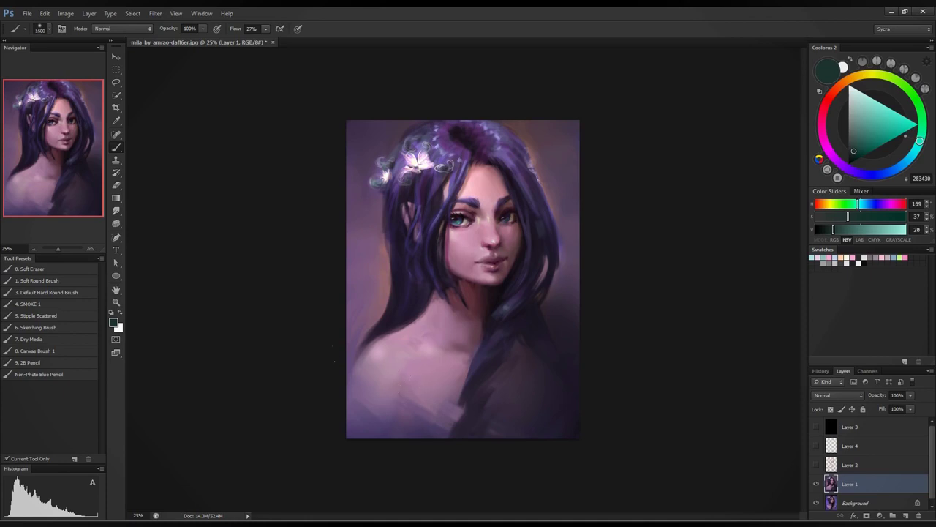
pyautogui.keyDown('alt'); pyautogui.click(575, 389); pyautogui.keyUp('alt')
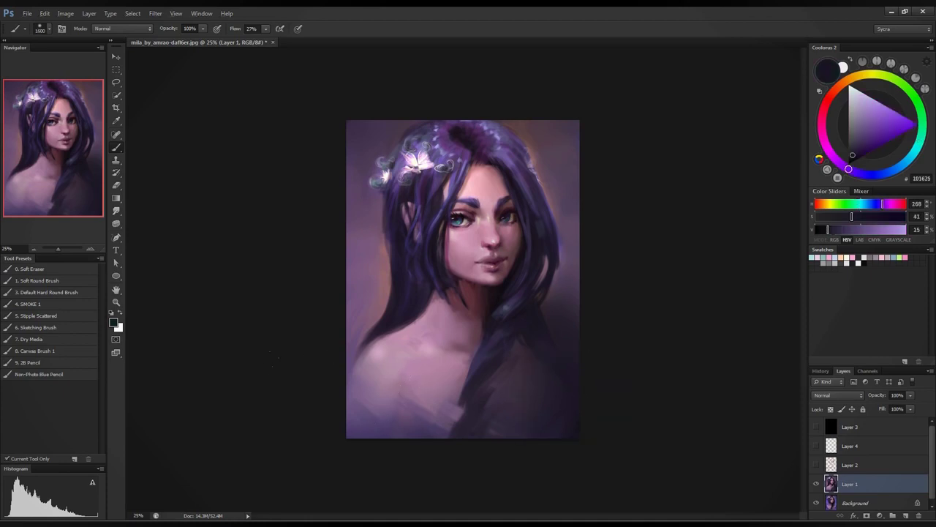
pyautogui.click(273, 359)
pyautogui.keyDown('alt'); pyautogui.click(356, 429); pyautogui.keyUp('alt')
pyautogui.press(']')
pyautogui.click(397, 380)
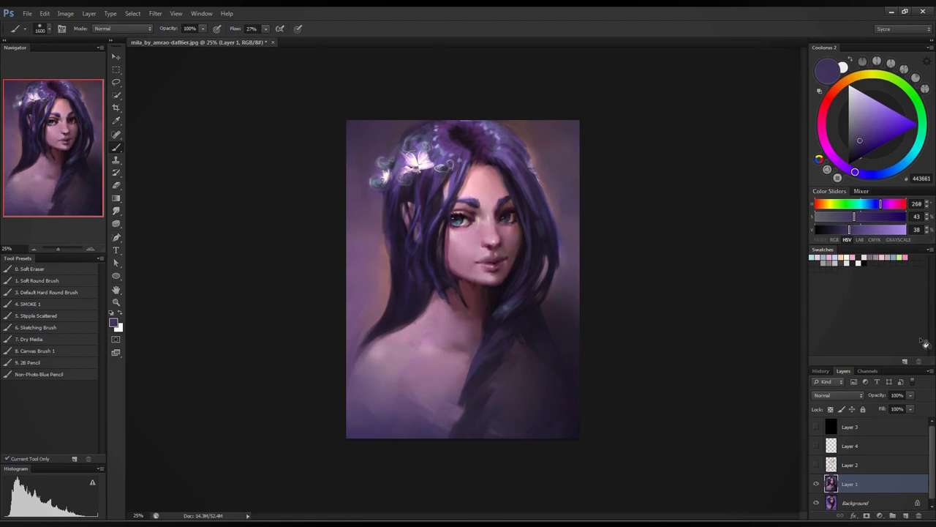
# - Compare Layer 1 with the original portrait and examine the face and flowers up close
pyautogui.click(816, 485)
pyautogui.click(816, 484)
pyautogui.click(816, 485)
pyautogui.click(816, 485)
pyautogui.click(116, 302)
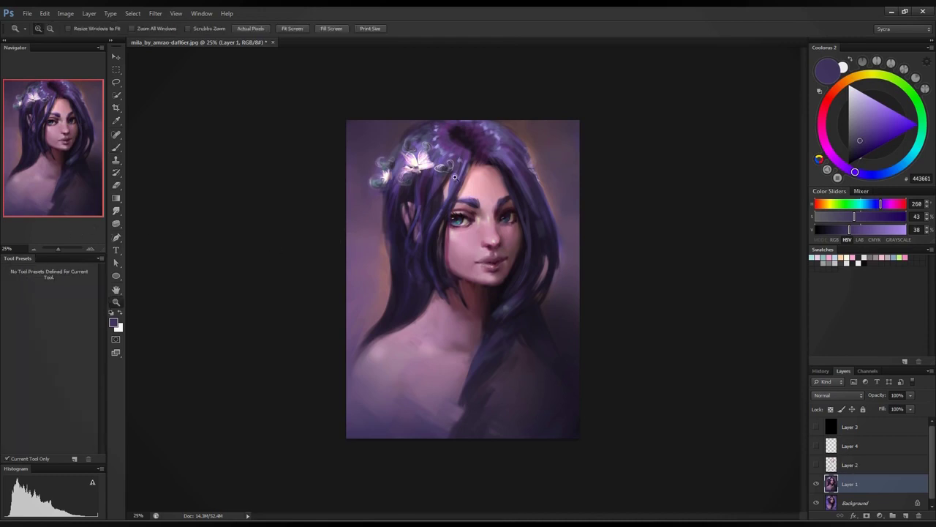
pyautogui.click(454, 171)
pyautogui.click(469, 131)
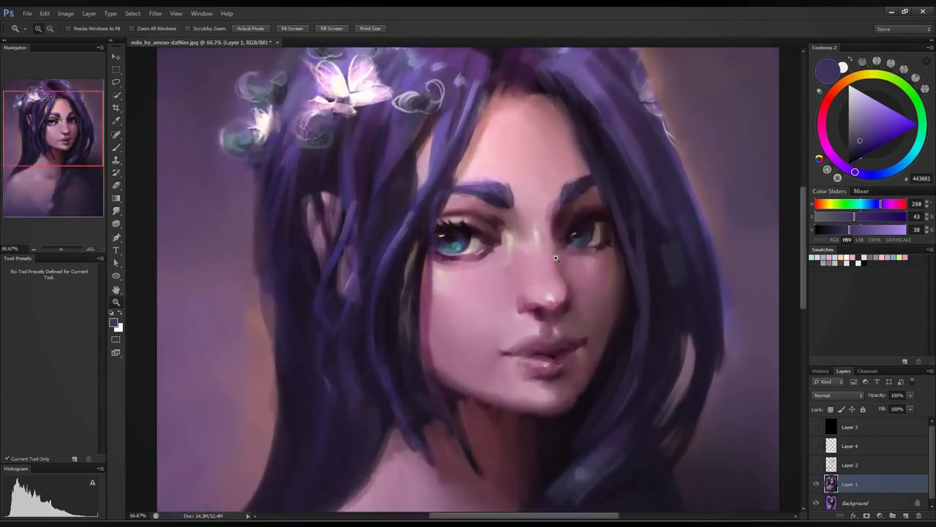
# - Brush mint green #6BFFC8 highlights into both irises on Layer 1
pyautogui.press('b')
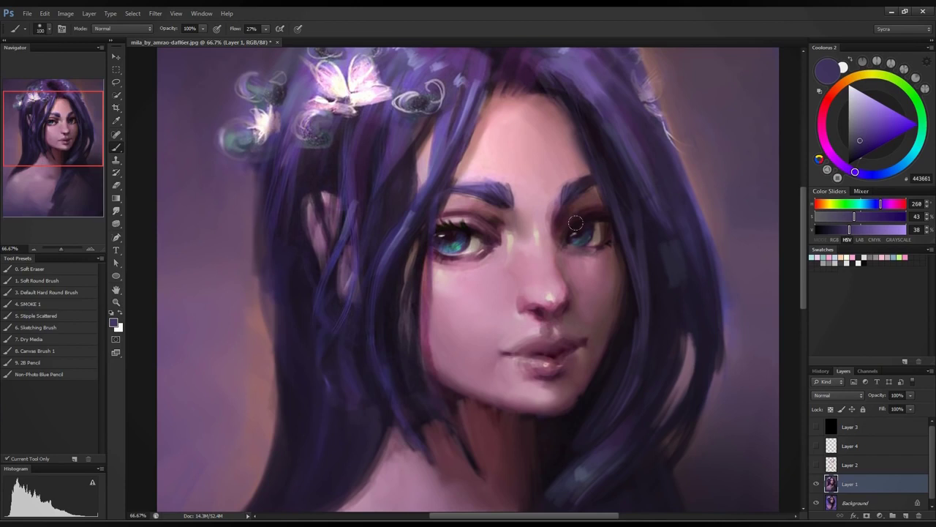
pyautogui.moveTo(902, 162); pyautogui.dragTo(914, 152)
pyautogui.moveTo(878, 121); pyautogui.dragTo(888, 106)
pyautogui.click(923, 135)
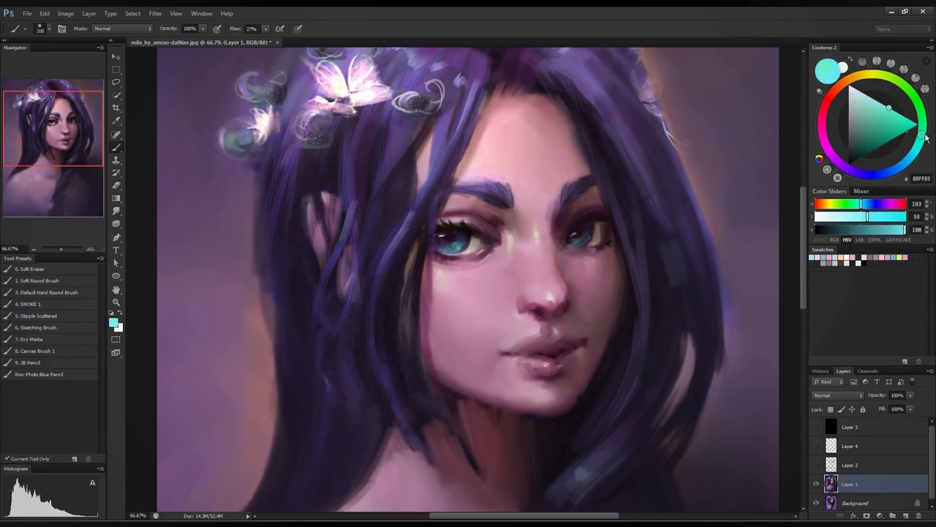
pyautogui.moveTo(926, 136); pyautogui.dragTo(925, 131)
pyautogui.moveTo(442, 239); pyautogui.dragTo(452, 247)
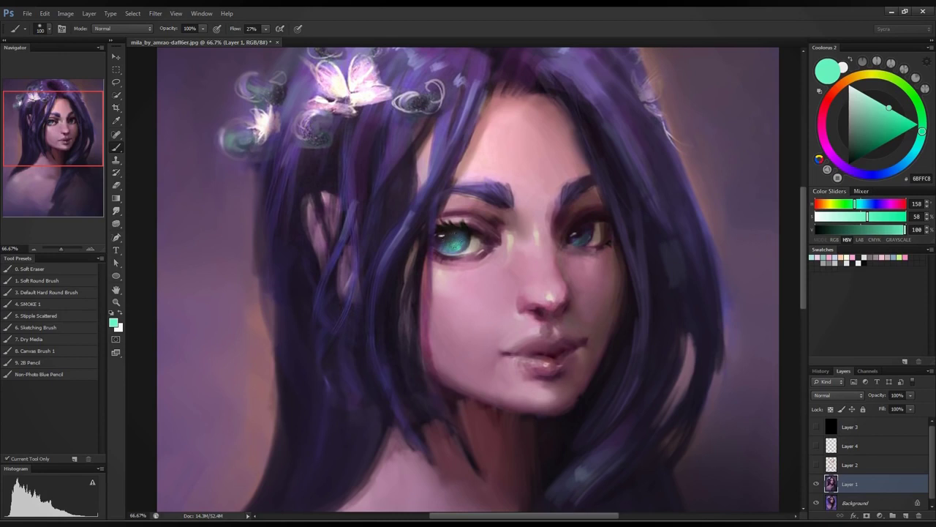
pyautogui.moveTo(591, 233); pyautogui.dragTo(582, 235)
# - Paint a soft mint green glow over both eyes on a new layer, lower its opacity and merge it into Layer 1
pyautogui.hotkey('ctrl', '-')
pyautogui.hotkey('ctrl', '-')
pyautogui.hotkey('ctrl', '-')
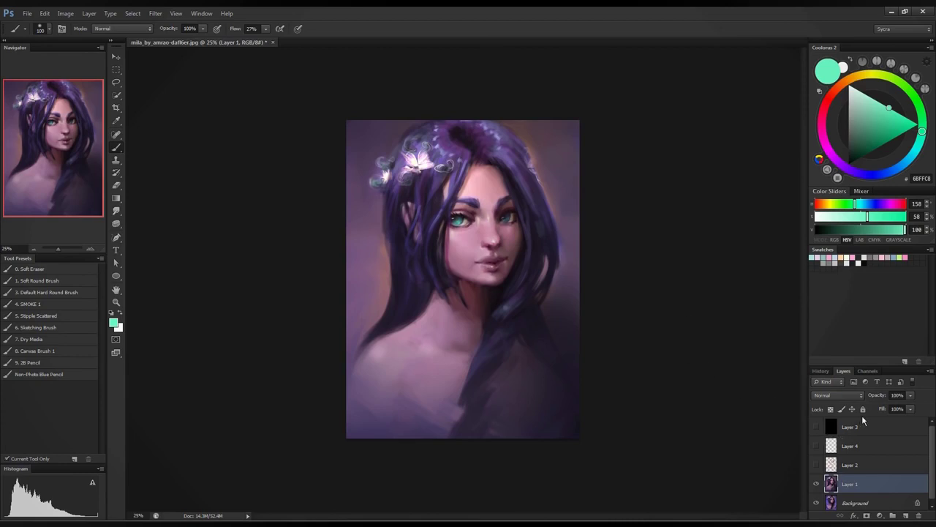
pyautogui.click(907, 515)
pyautogui.moveTo(460, 219)
pyautogui.mouseDown()
pyautogui.moveTo(456, 244)
pyautogui.moveTo(511, 216)
pyautogui.mouseUp()
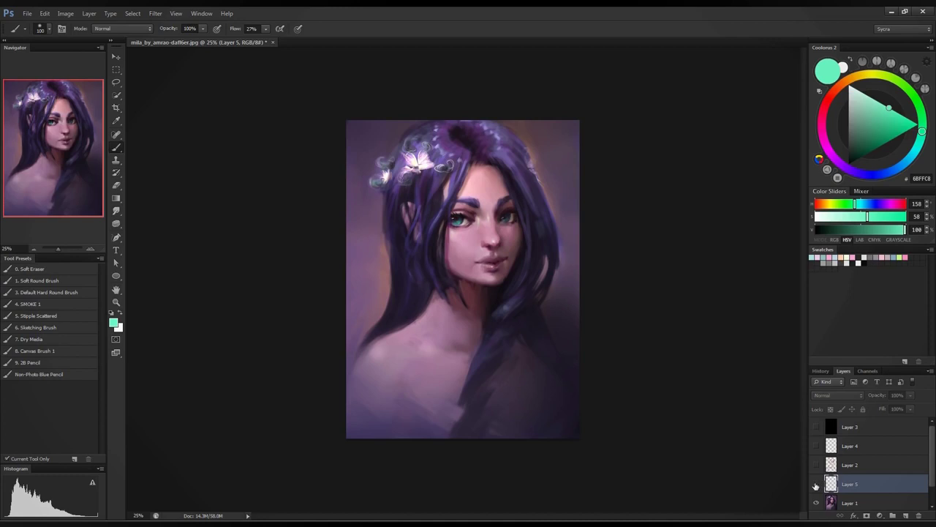
pyautogui.scroll(-1, 865, 484)
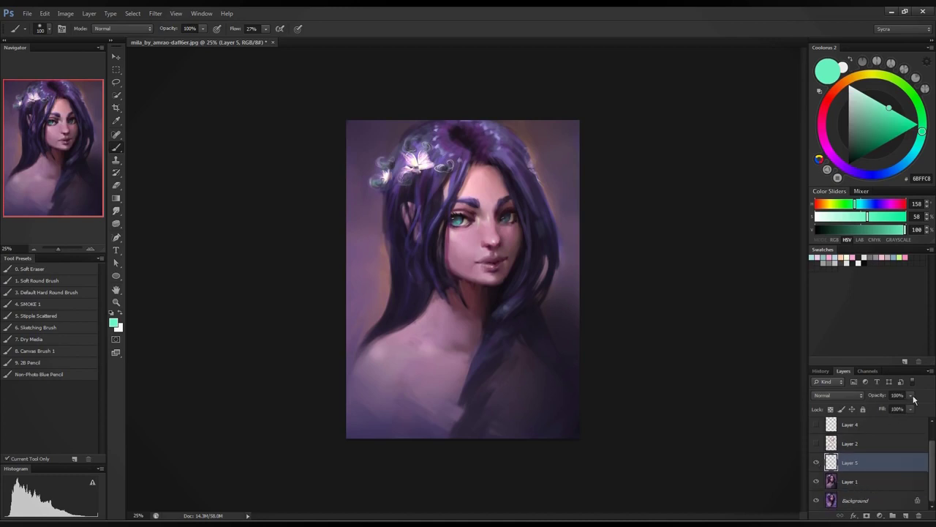
pyautogui.moveTo(912, 396); pyautogui.dragTo(887, 414)
pyautogui.hotkey('ctrl', 'e')
# - Compare the green-eyed Layer 1 repaint with the original portrait by toggling its visibility
pyautogui.click(817, 482)
pyautogui.click(817, 482)
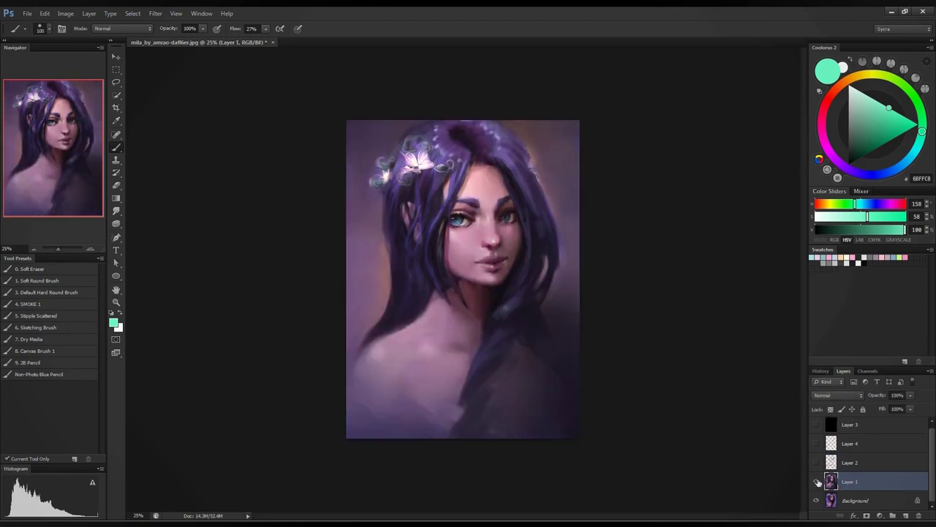
pyautogui.click(816, 481)
pyautogui.click(816, 482)
pyautogui.click(817, 482)
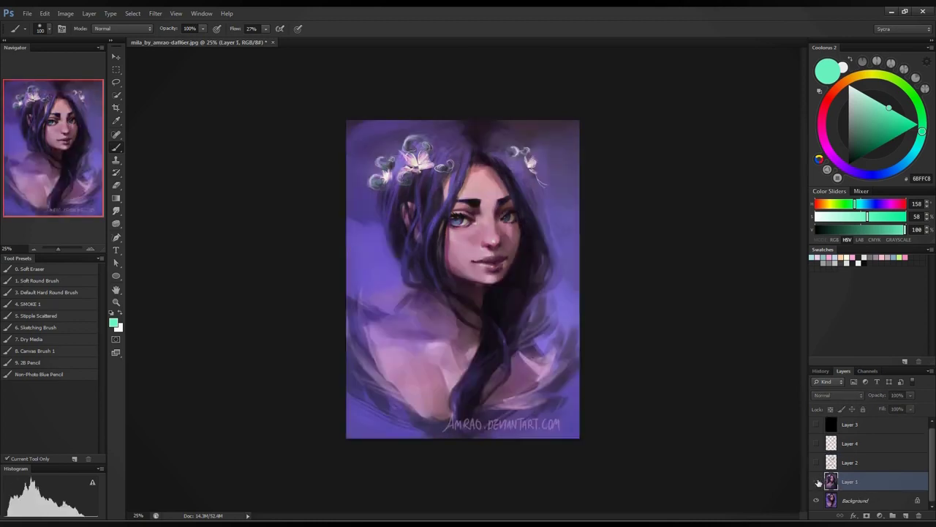
pyautogui.click(817, 482)
pyautogui.click(817, 482)
pyautogui.click(816, 482)
pyautogui.click(816, 481)
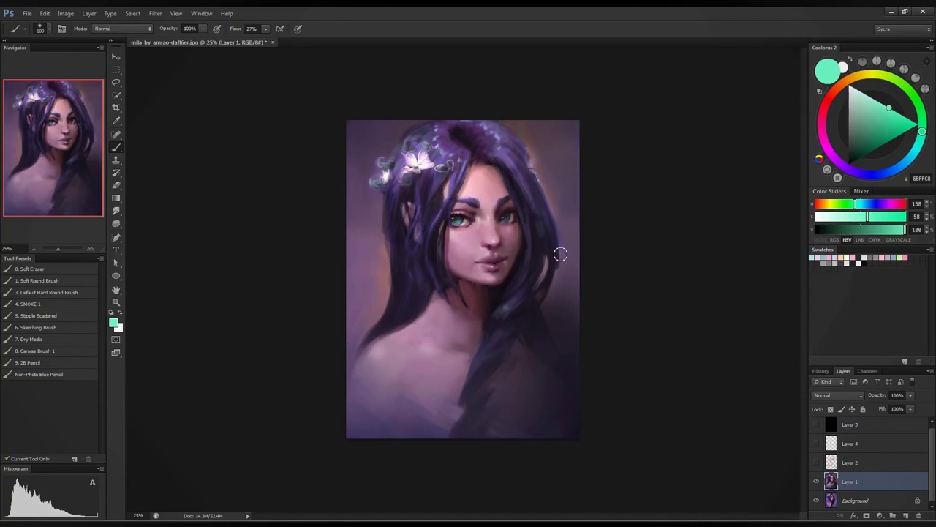
# - Duplicate Layer 1 and shift the copy's hue to +26 with Hue/Saturation
pyautogui.hotkey('ctrl', 'j')
pyautogui.hotkey('ctrl', 'u')
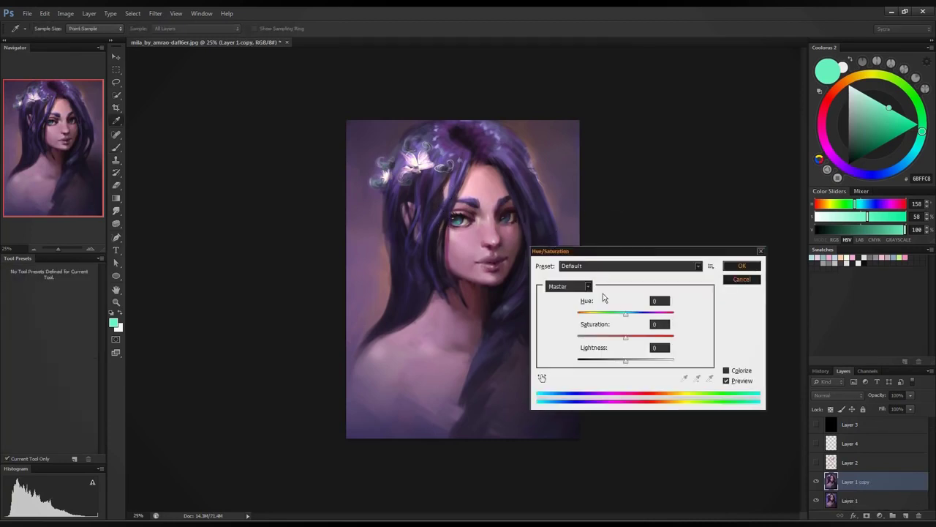
pyautogui.moveTo(626, 314)
pyautogui.mouseDown()
pyautogui.moveTo(663, 315)
pyautogui.moveTo(578, 313)
pyautogui.moveTo(637, 314)
pyautogui.moveTo(602, 300)
pyautogui.moveTo(638, 304)
pyautogui.mouseUp()
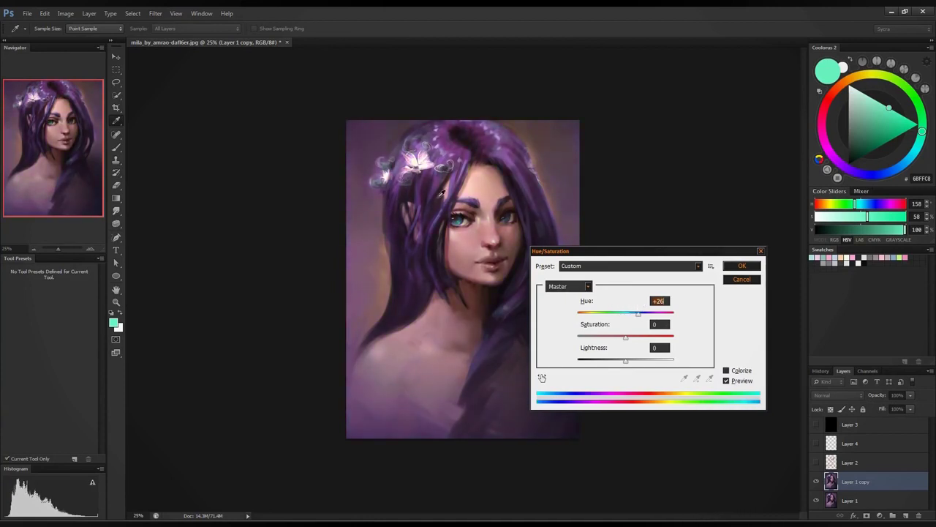
pyautogui.click(739, 267)
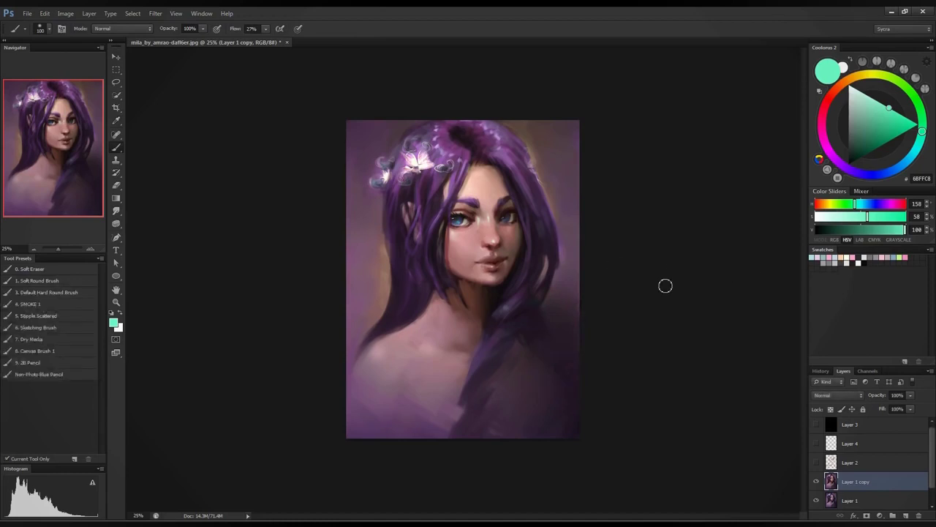
# - Compare the hue-shifted copy with Layer 1, leave the copy hidden and make Layer 1 active
pyautogui.click(816, 484)
pyautogui.click(816, 483)
pyautogui.click(816, 483)
pyautogui.click(816, 483)
pyautogui.click(816, 481)
pyautogui.scroll(-1, 830, 479)
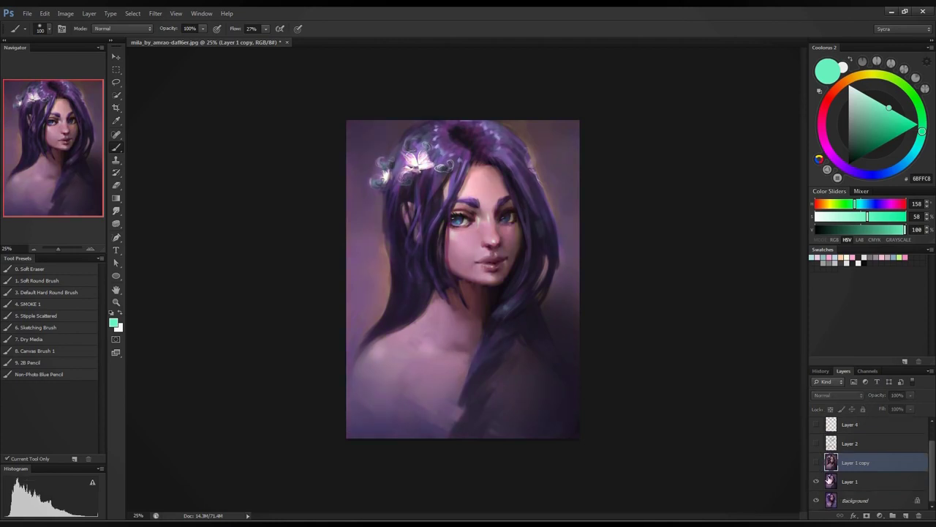
pyautogui.click(872, 482)
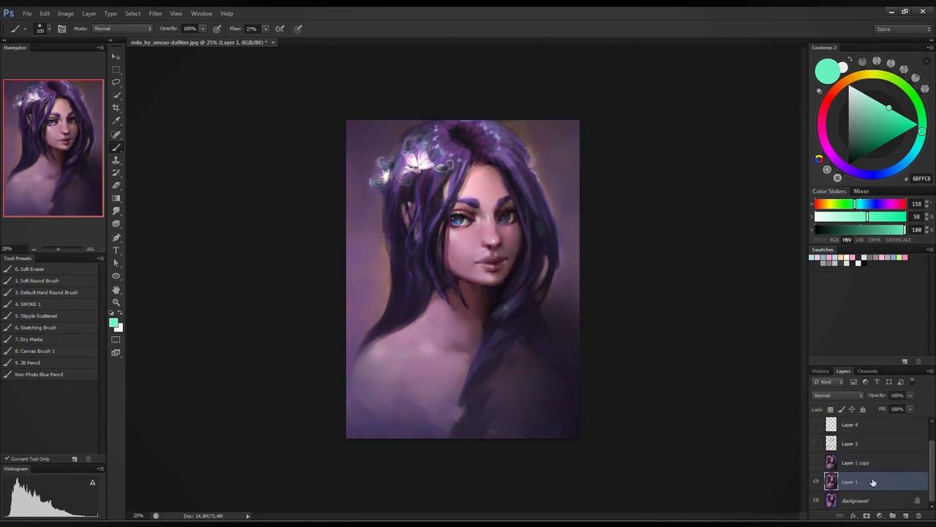
# - Toggle Layer 1 to compare it with the original portrait, leaving only the original displayed
pyautogui.click(816, 482)
pyautogui.click(816, 482)
pyautogui.click(817, 481)
pyautogui.click(817, 481)
pyautogui.click(817, 482)
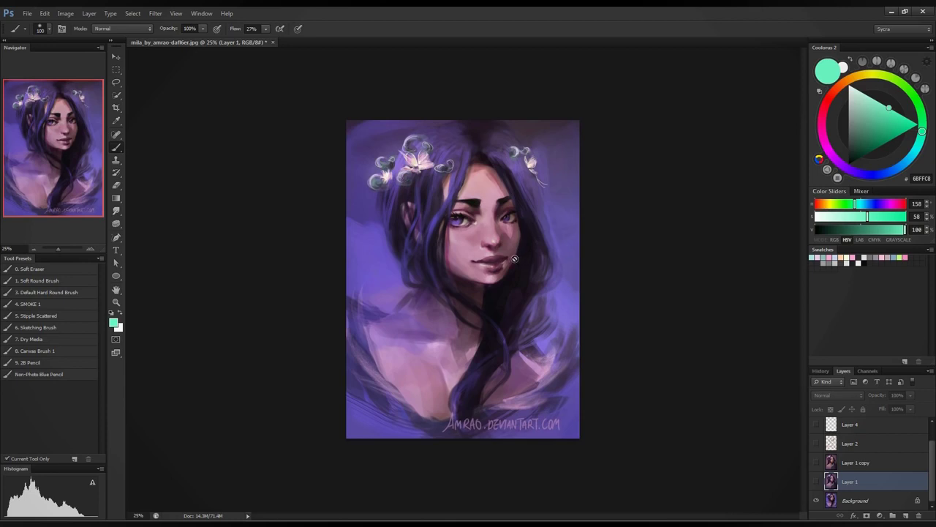
# - Try a mint green stroke down the side of the face on the Background layer and undo it
pyautogui.click(880, 498)
pyautogui.moveTo(510, 252); pyautogui.dragTo(520, 247)
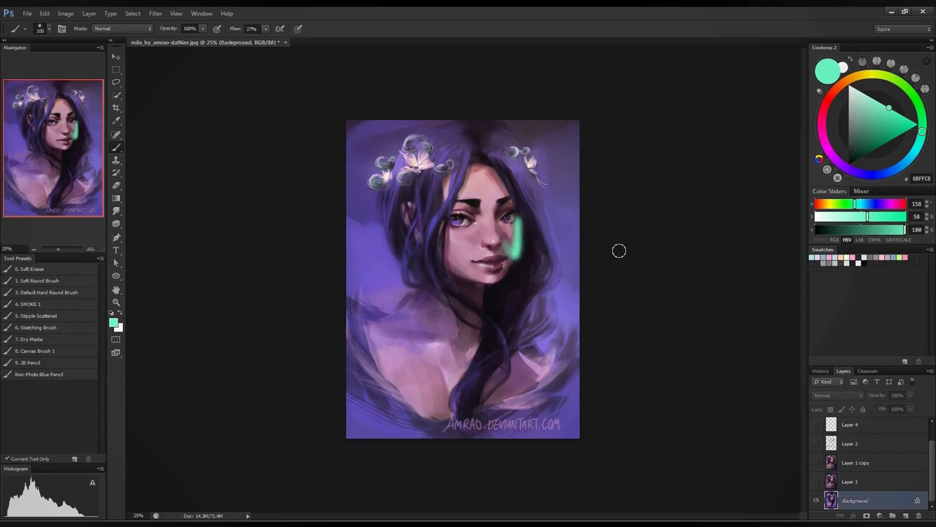
pyautogui.hotkey('ctrl', 'z')
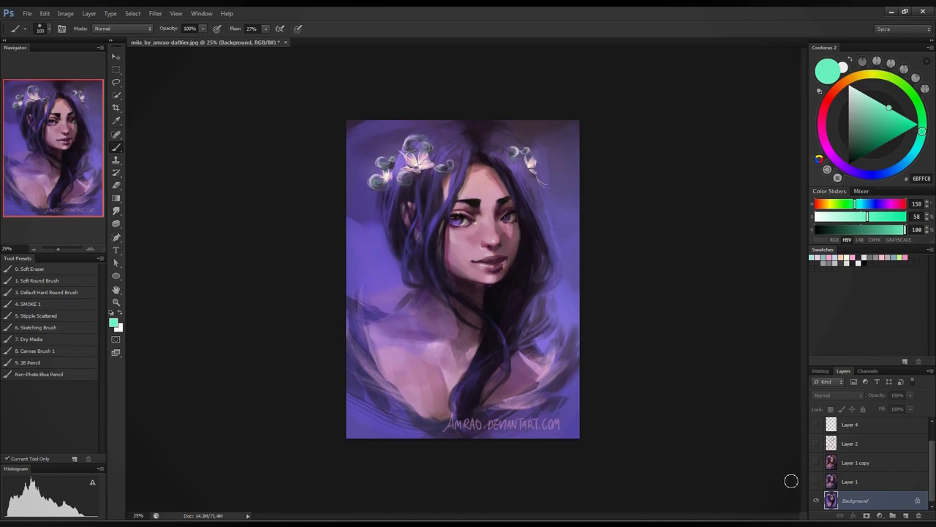
# - Show Layer 1 again over the original portrait
pyautogui.click(817, 481)
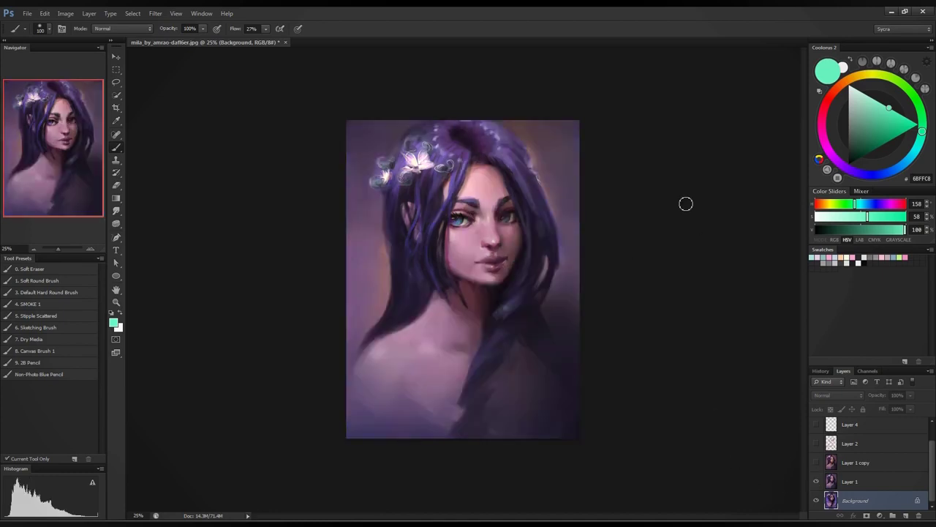